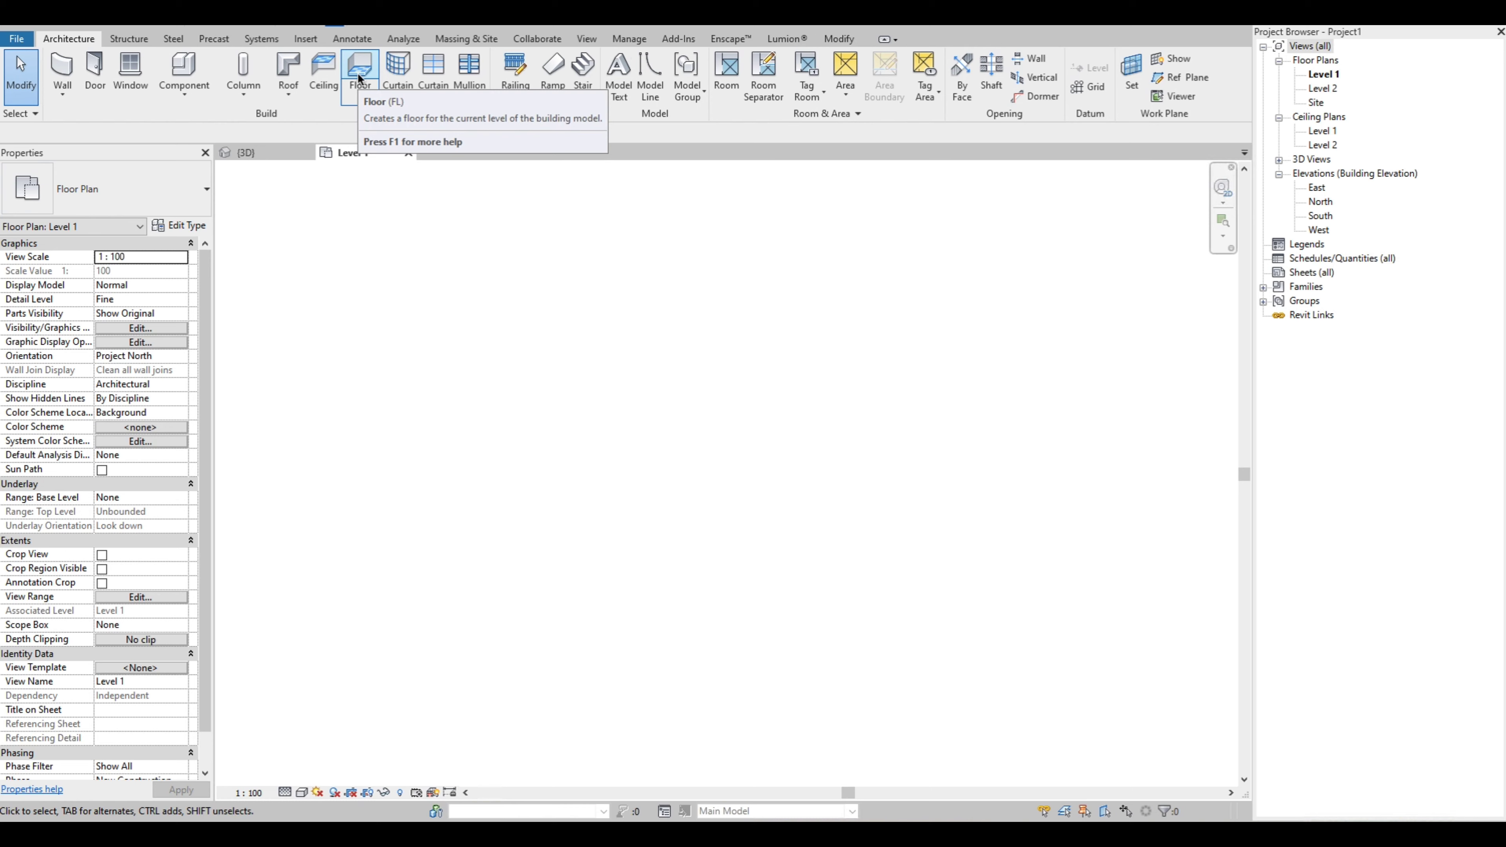
Sketch a rectangular floor boundary about 10600 mm wide and 12300 mm high on Level 1
{"action": "left_click", "coordinate": [360, 80]}
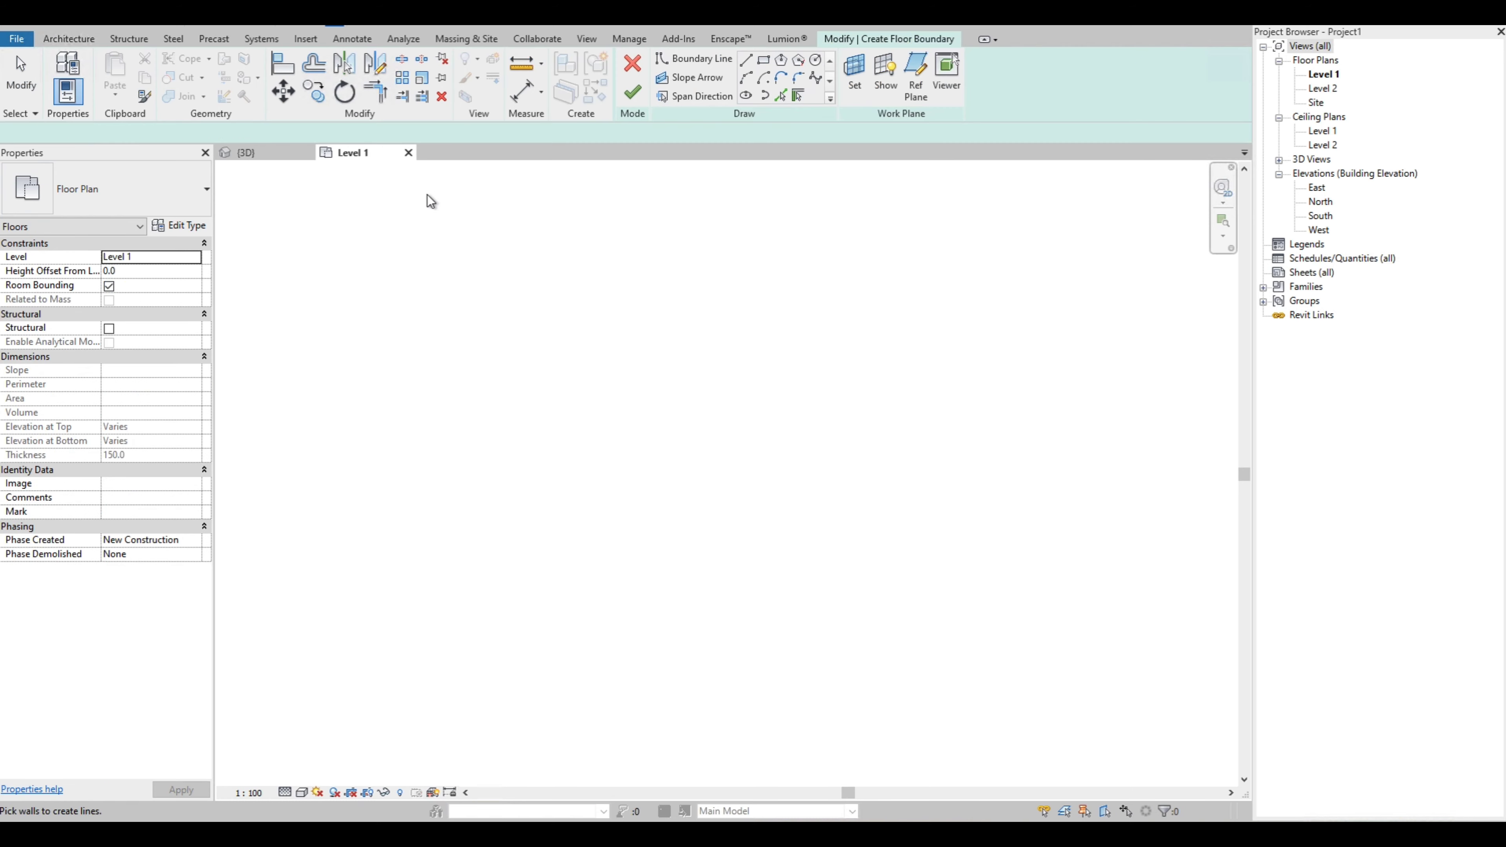
{"action": "left_click", "coordinate": [763, 59]}
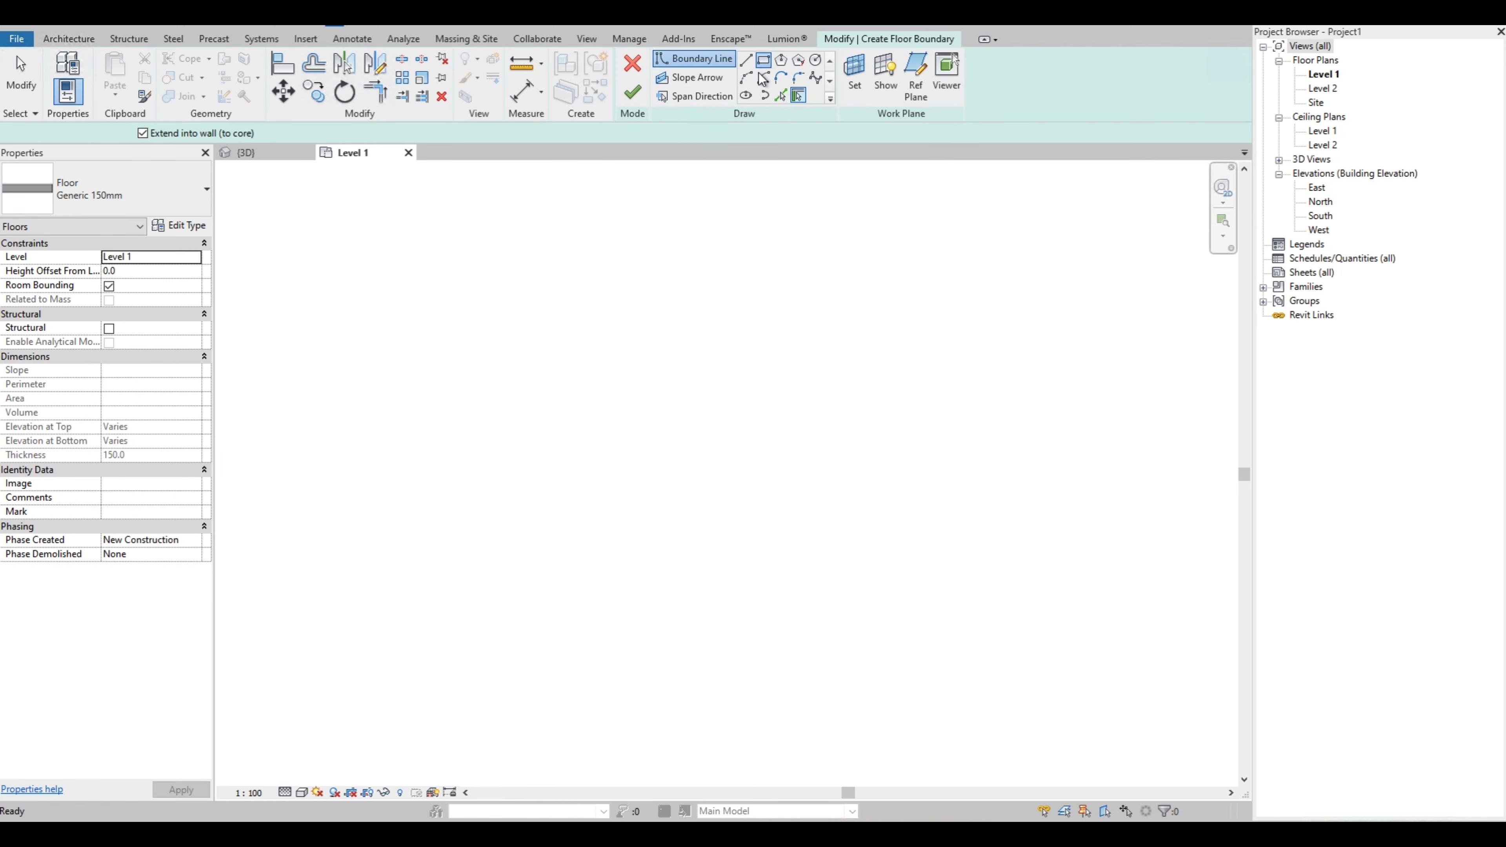
{"action": "left_click", "coordinate": [464, 267]}
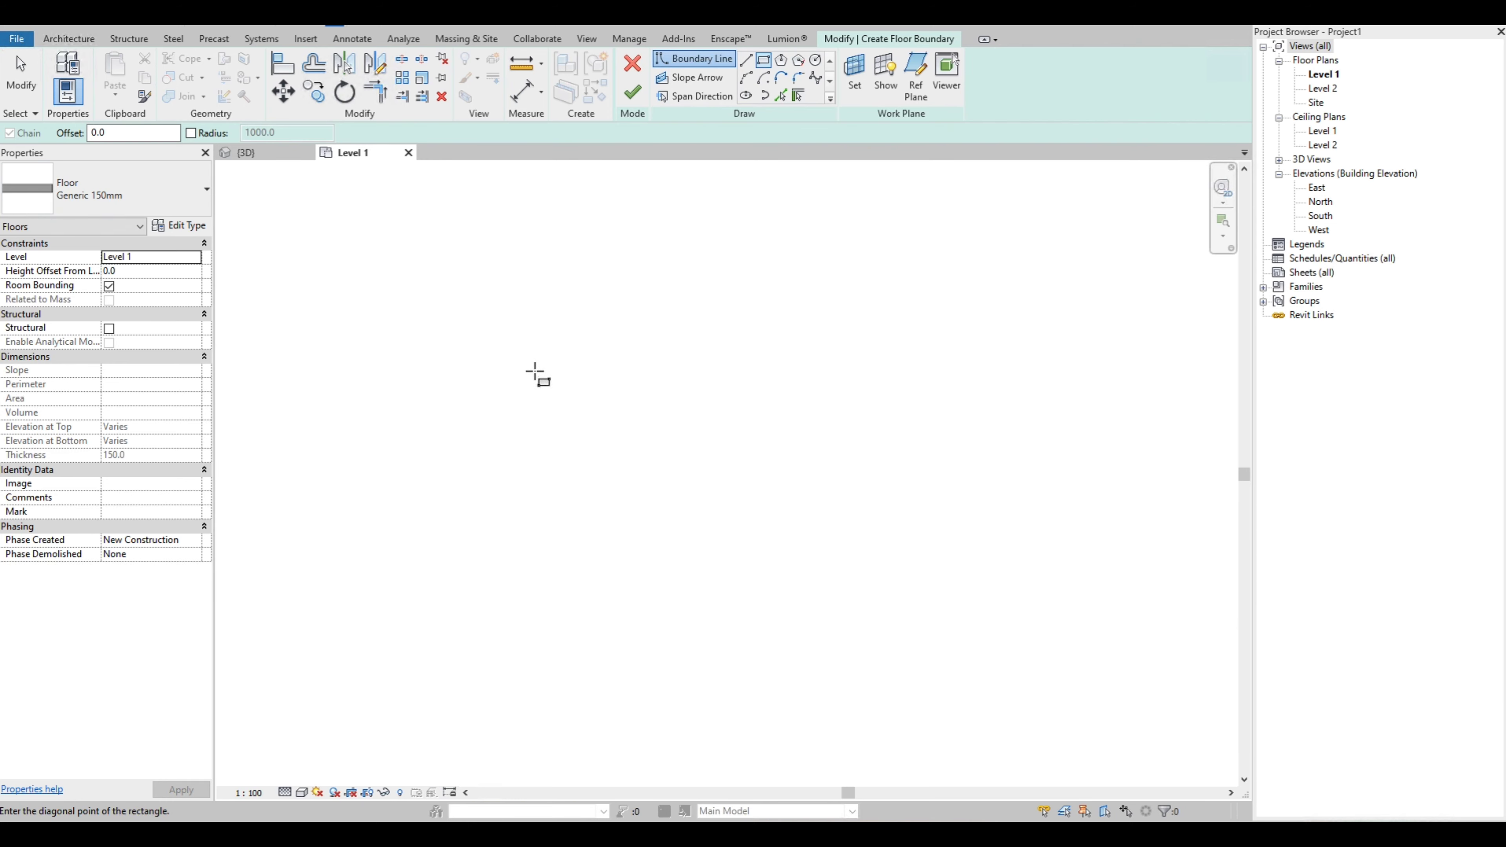
{"action": "scroll", "coordinate": [836, 673], "scroll_direction": "down", "scroll_amount": 4}
{"action": "scroll", "coordinate": [836, 672], "scroll_direction": "down", "scroll_amount": 2}
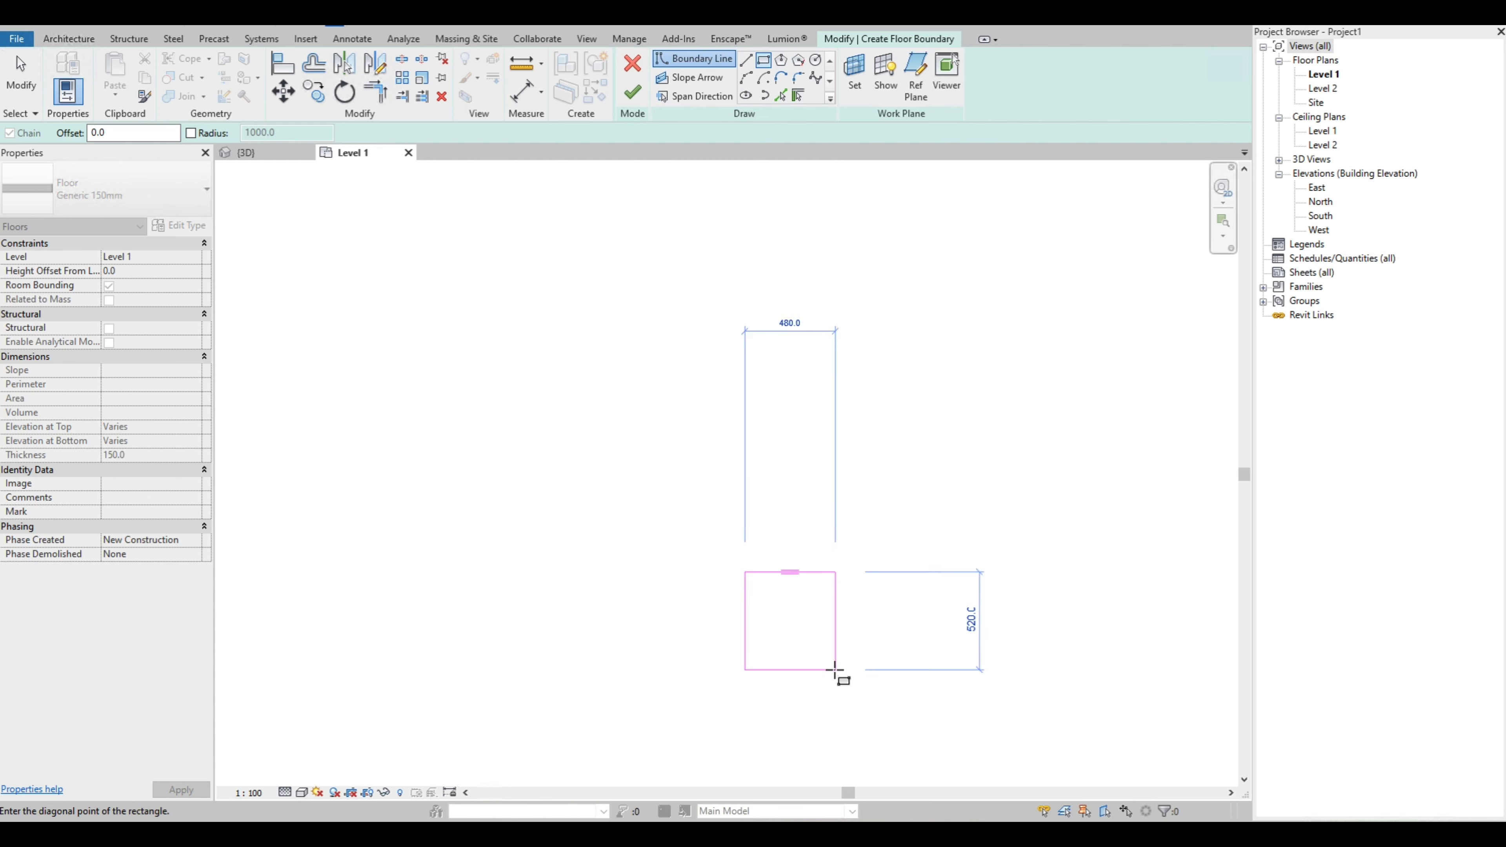
{"action": "scroll", "coordinate": [709, 611], "scroll_direction": "down", "scroll_amount": 3}
{"action": "scroll", "coordinate": [833, 695], "scroll_direction": "up", "scroll_amount": 3}
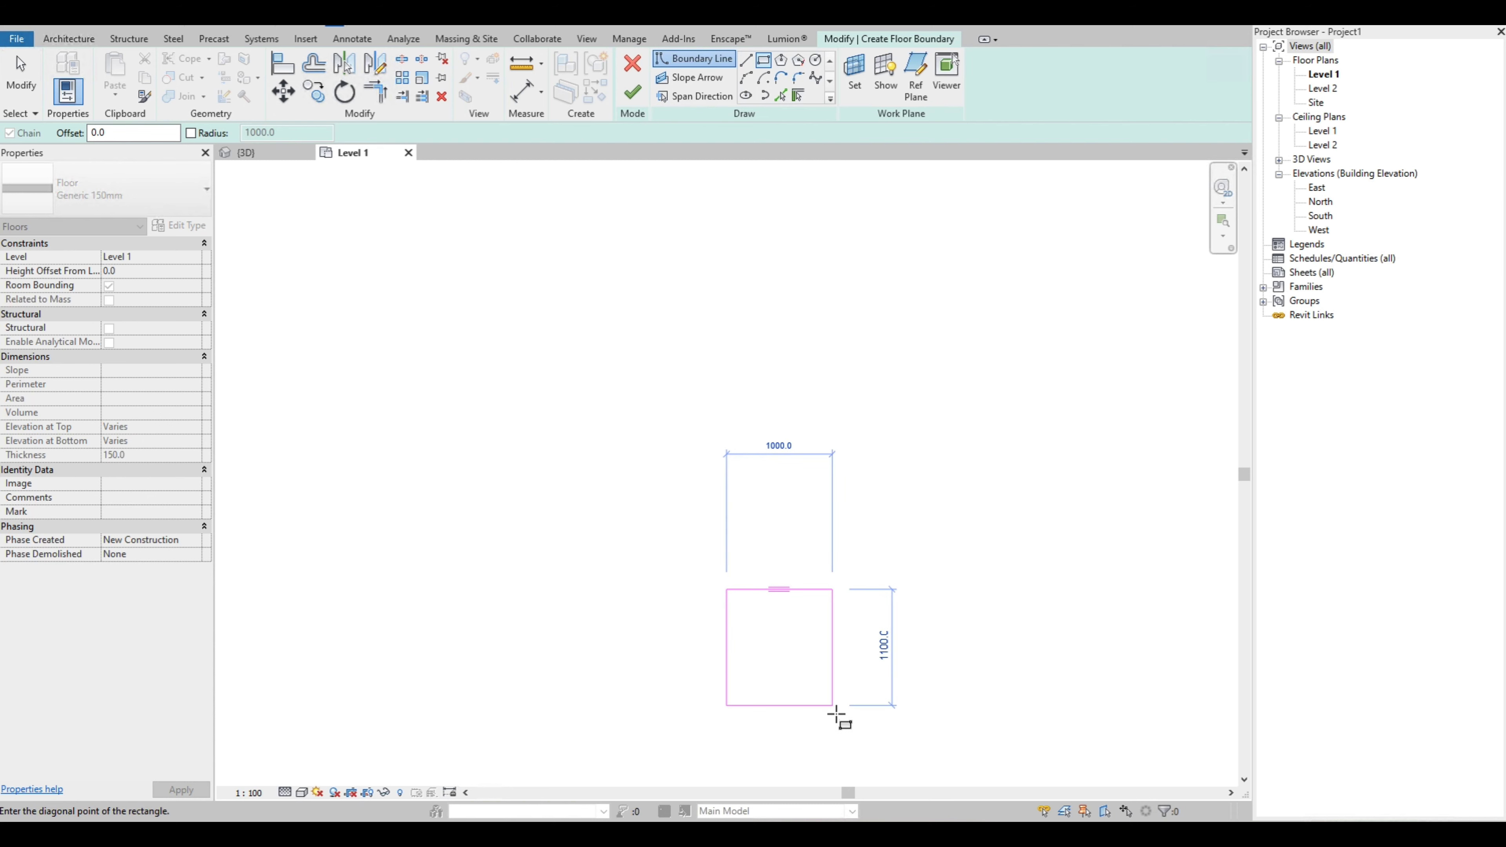
{"action": "scroll", "coordinate": [835, 706], "scroll_direction": "down", "scroll_amount": 4}
{"action": "scroll", "coordinate": [837, 634], "scroll_direction": "up", "scroll_amount": 4}
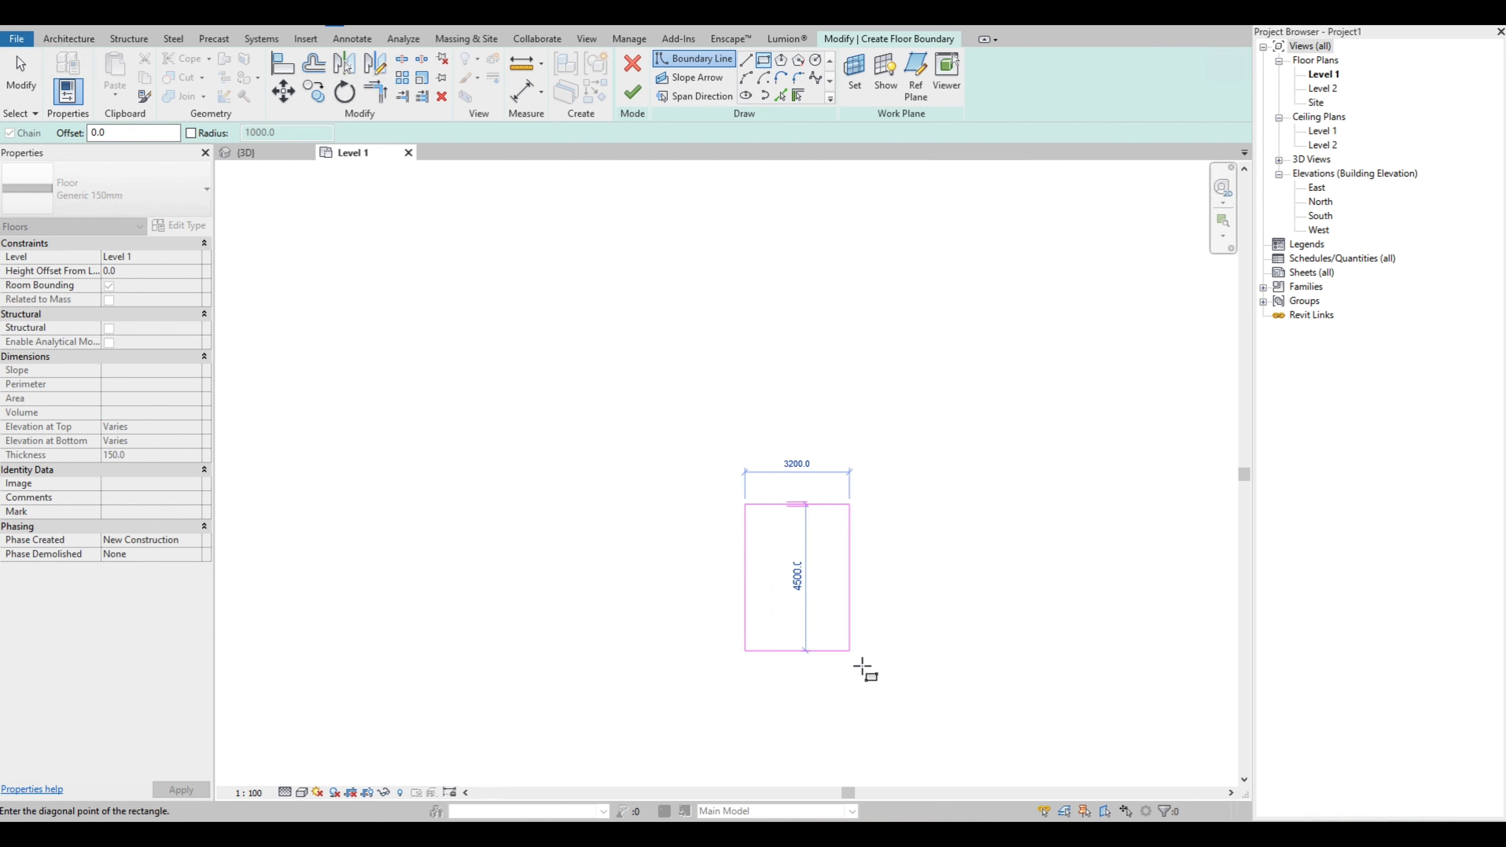
{"action": "scroll", "coordinate": [861, 448], "scroll_direction": "down", "scroll_amount": 5}
{"action": "scroll", "coordinate": [1008, 697], "scroll_direction": "up", "scroll_amount": 3}
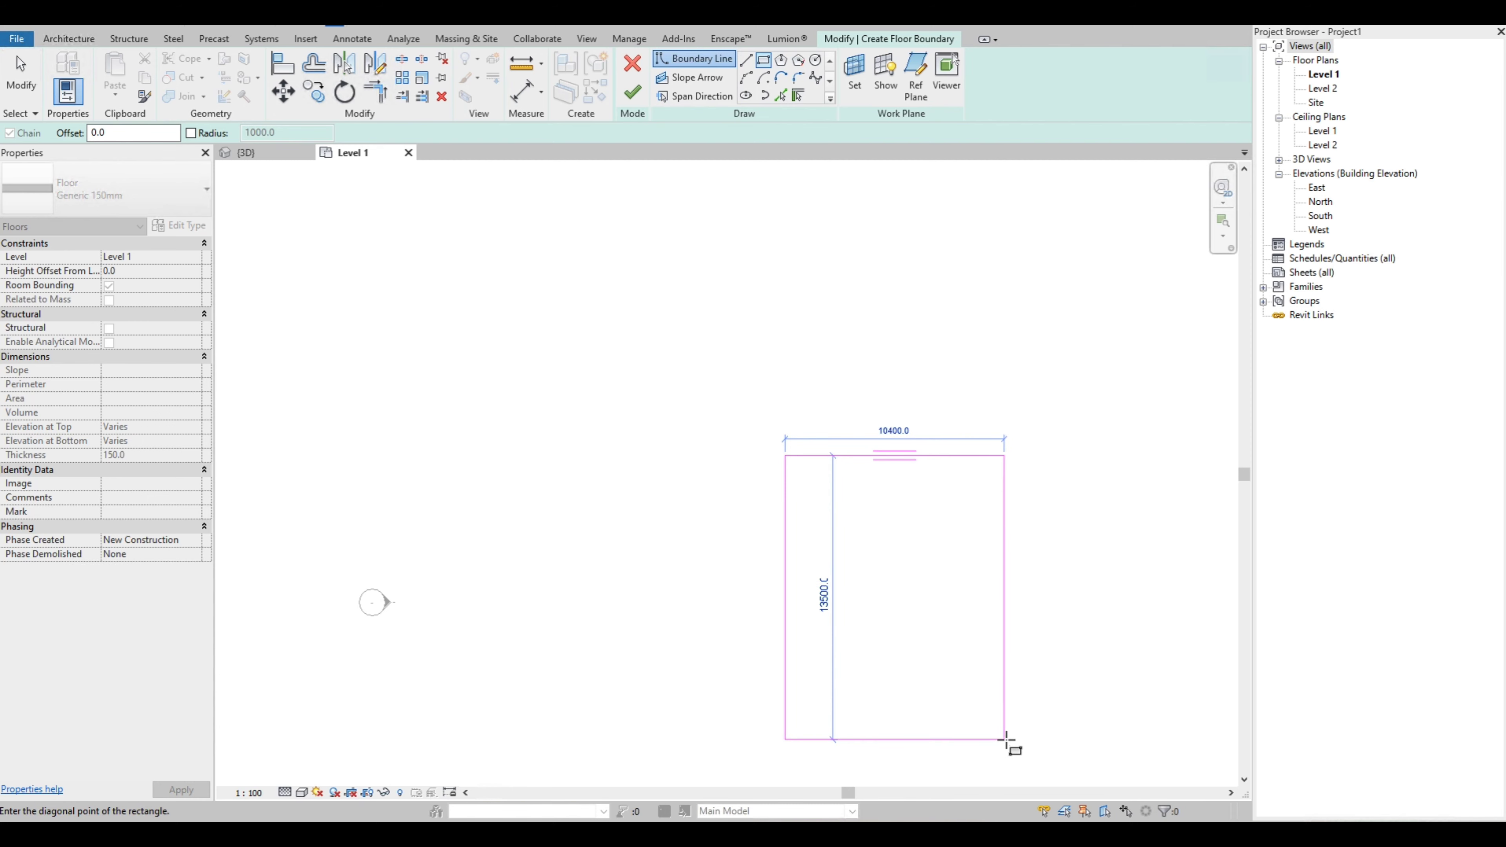
{"action": "left_click", "coordinate": [1009, 715]}
{"action": "scroll", "coordinate": [1002, 709], "scroll_direction": "up", "scroll_amount": 3}
{"action": "scroll", "coordinate": [992, 697], "scroll_direction": "down", "scroll_amount": 3}
{"action": "key", "text": "Escape"}
{"action": "key", "text": "Escape"}
{"action": "scroll", "coordinate": [703, 643], "scroll_direction": "down", "scroll_amount": 1}
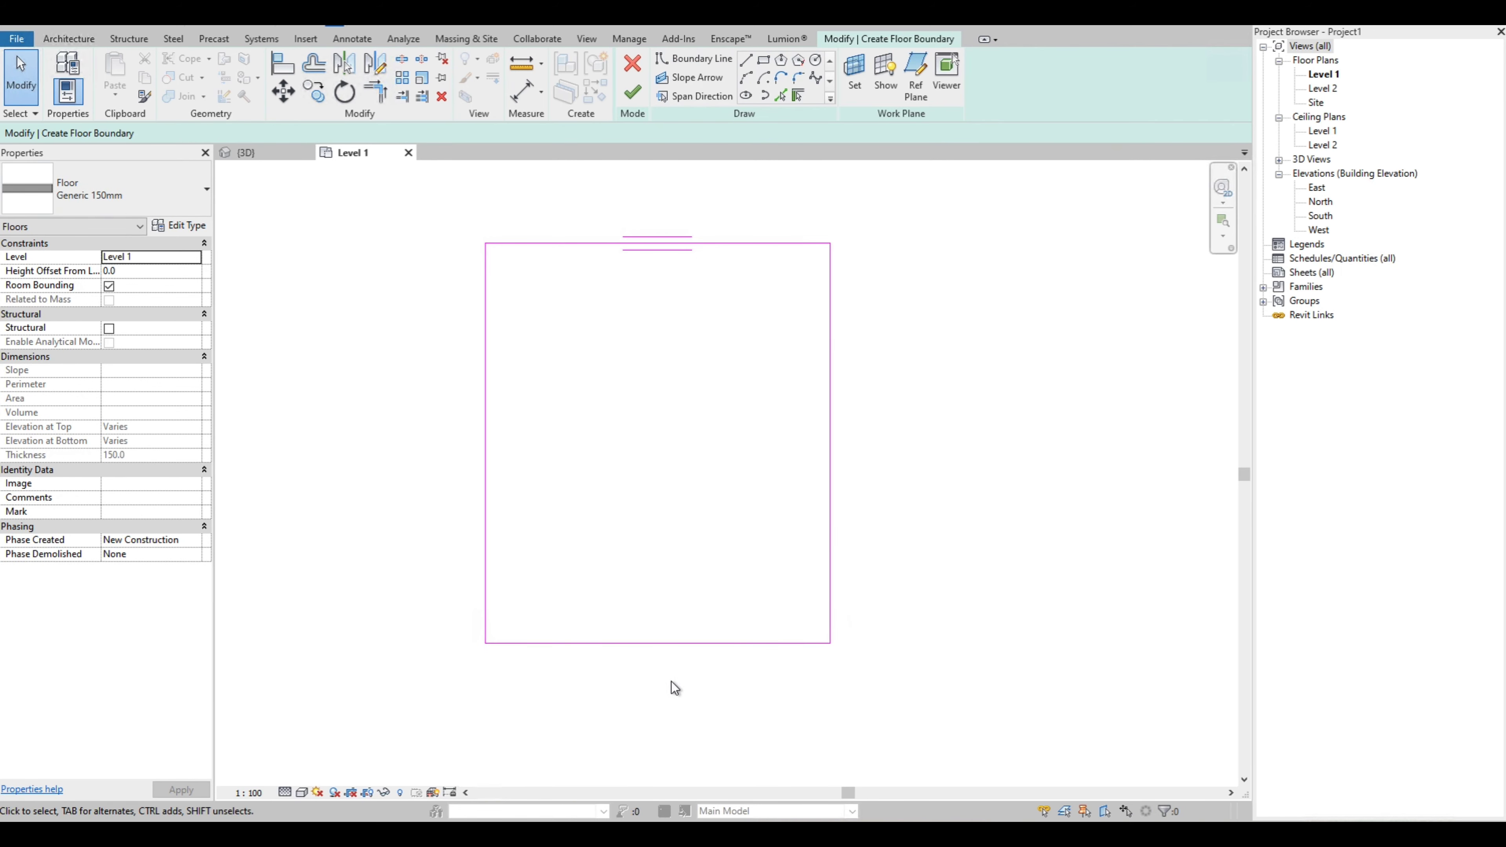
Set the vertical distance between the floor boundary's lower and upper edges to 12000 mm
{"action": "left_click", "coordinate": [692, 648]}
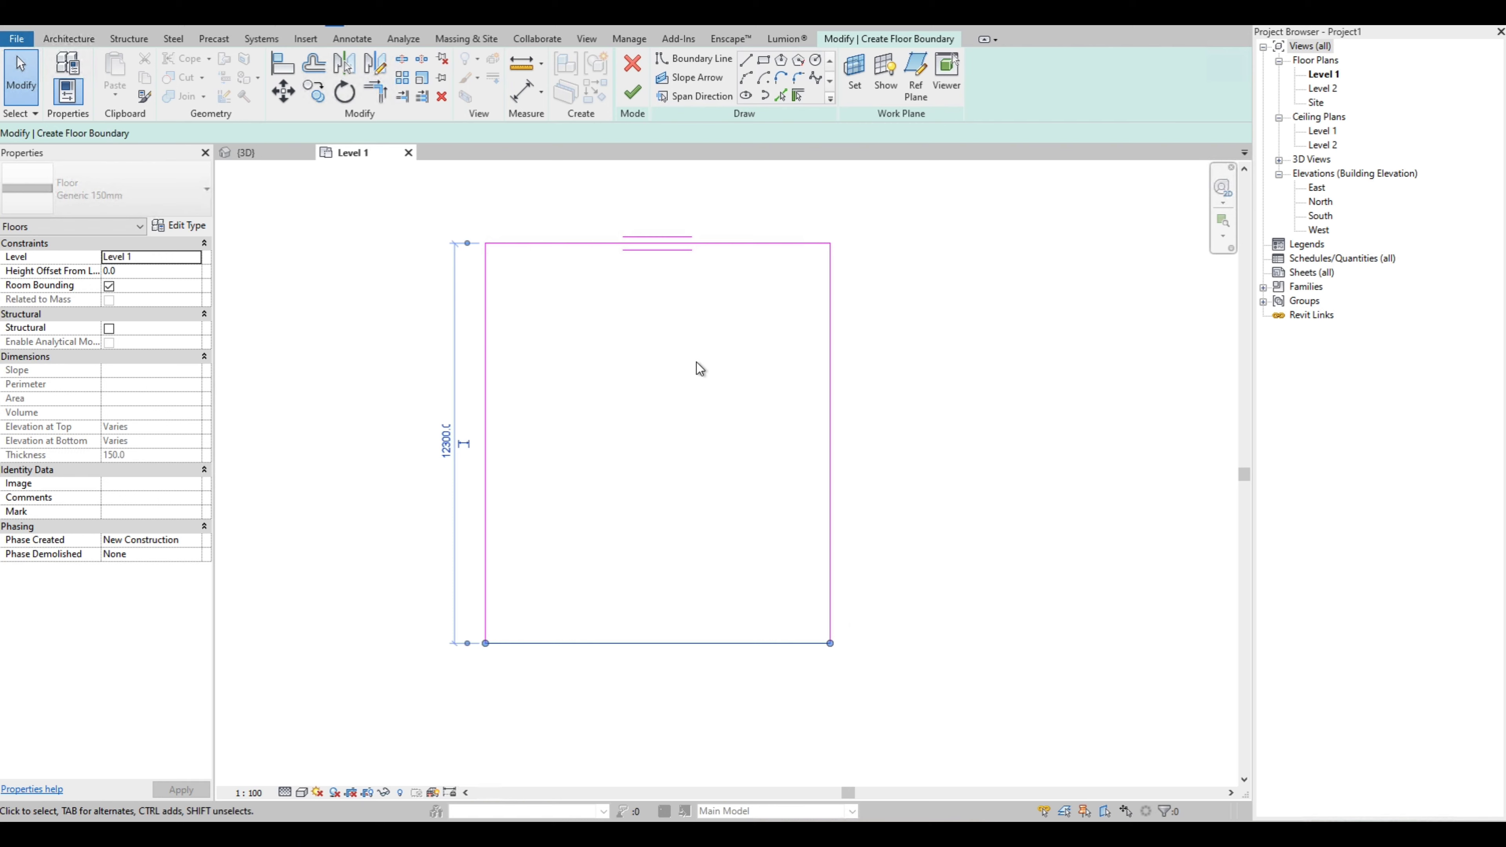
{"action": "left_click", "coordinate": [446, 452]}
{"action": "left_click", "coordinate": [430, 444]}
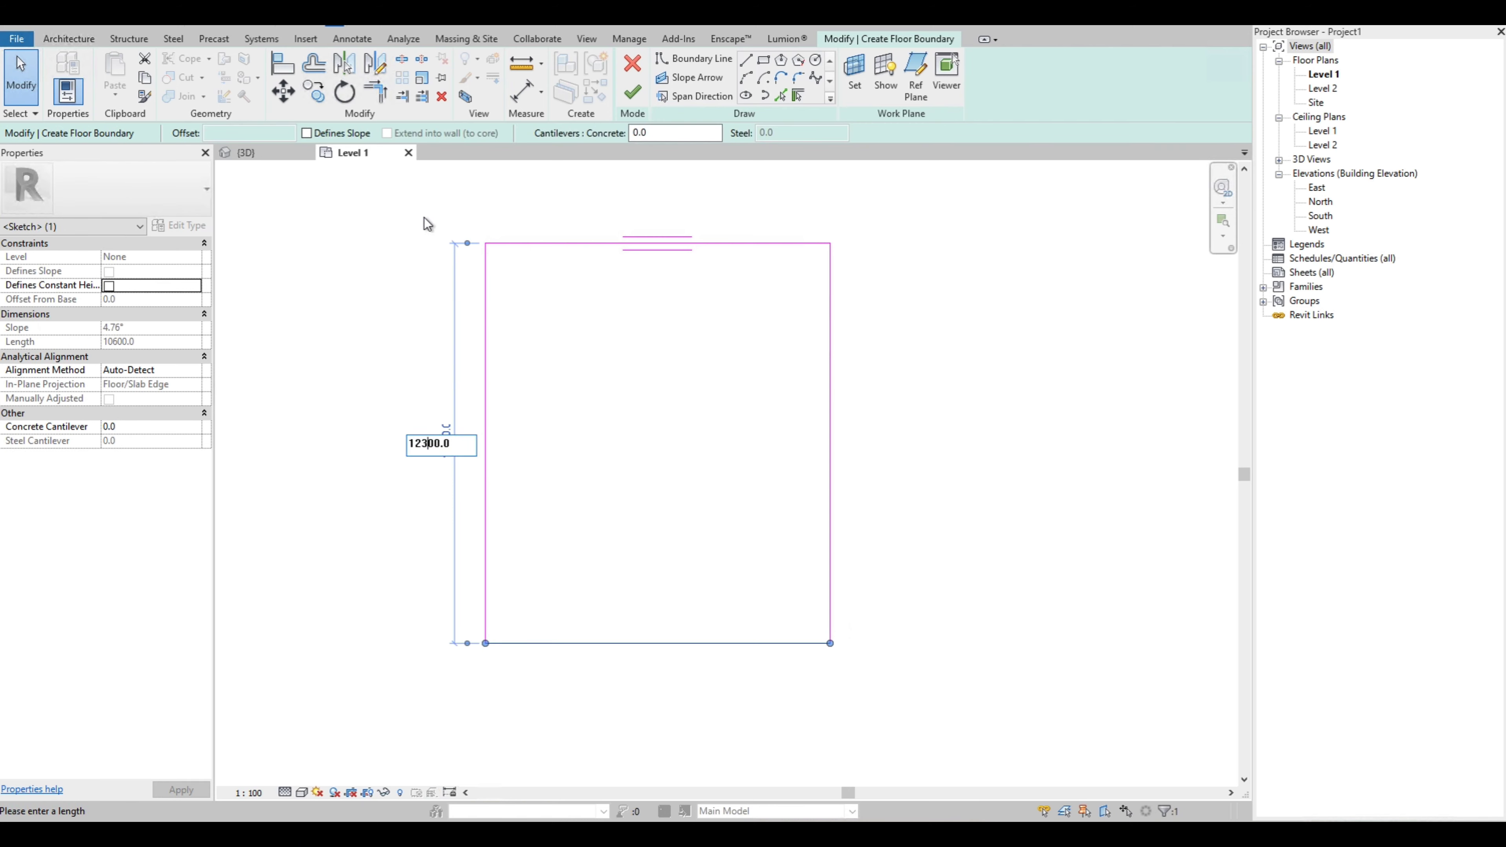
{"action": "key", "text": "BackSpace"}
{"action": "key", "text": "Return"}
{"action": "left_click", "coordinate": [446, 263]}
{"action": "left_click", "coordinate": [422, 263]}
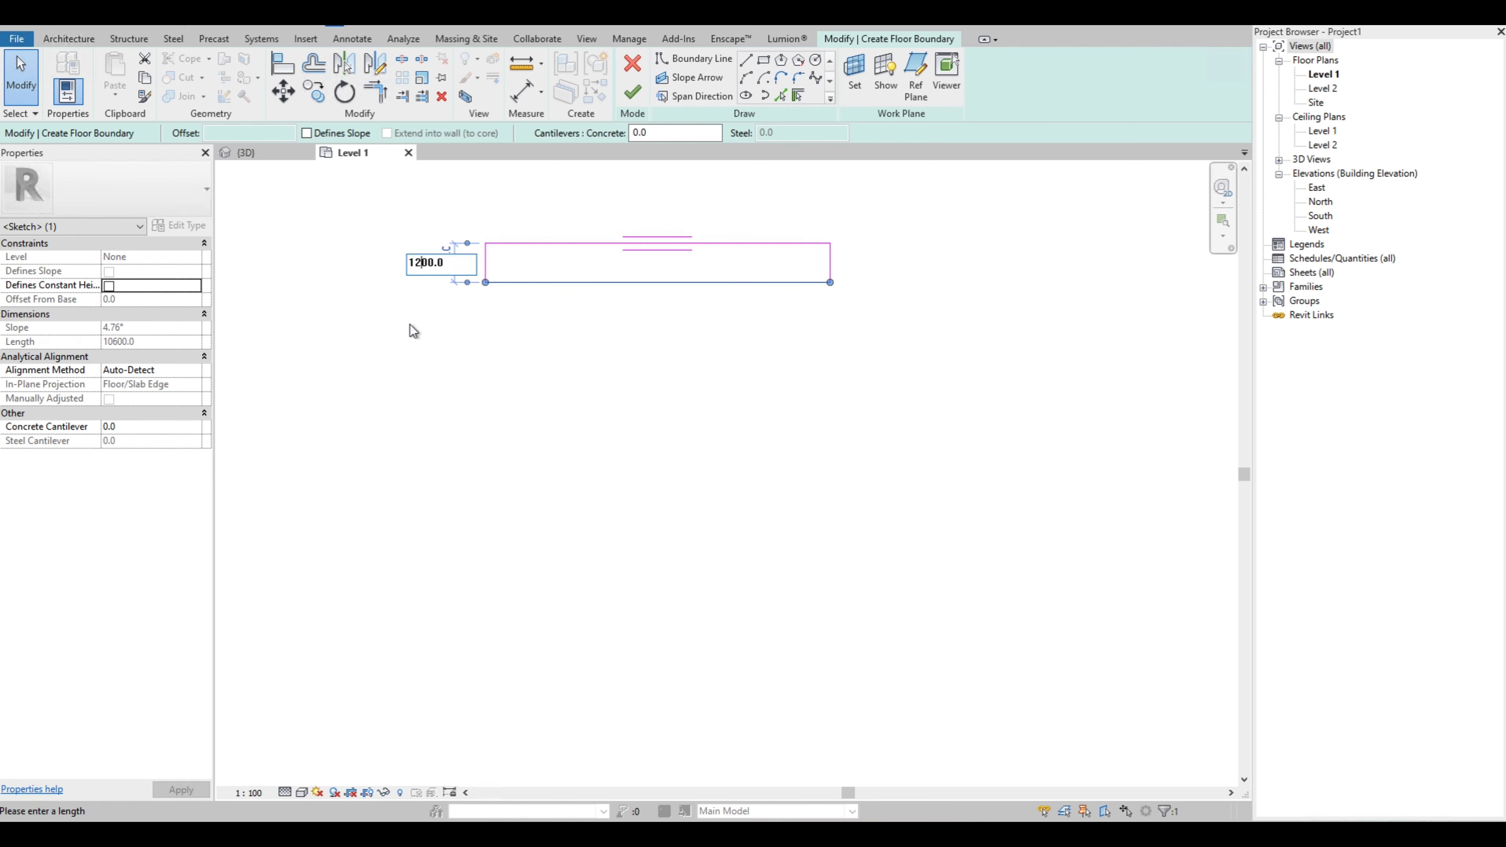
{"action": "type", "text": "0"}
{"action": "key", "text": "Return"}
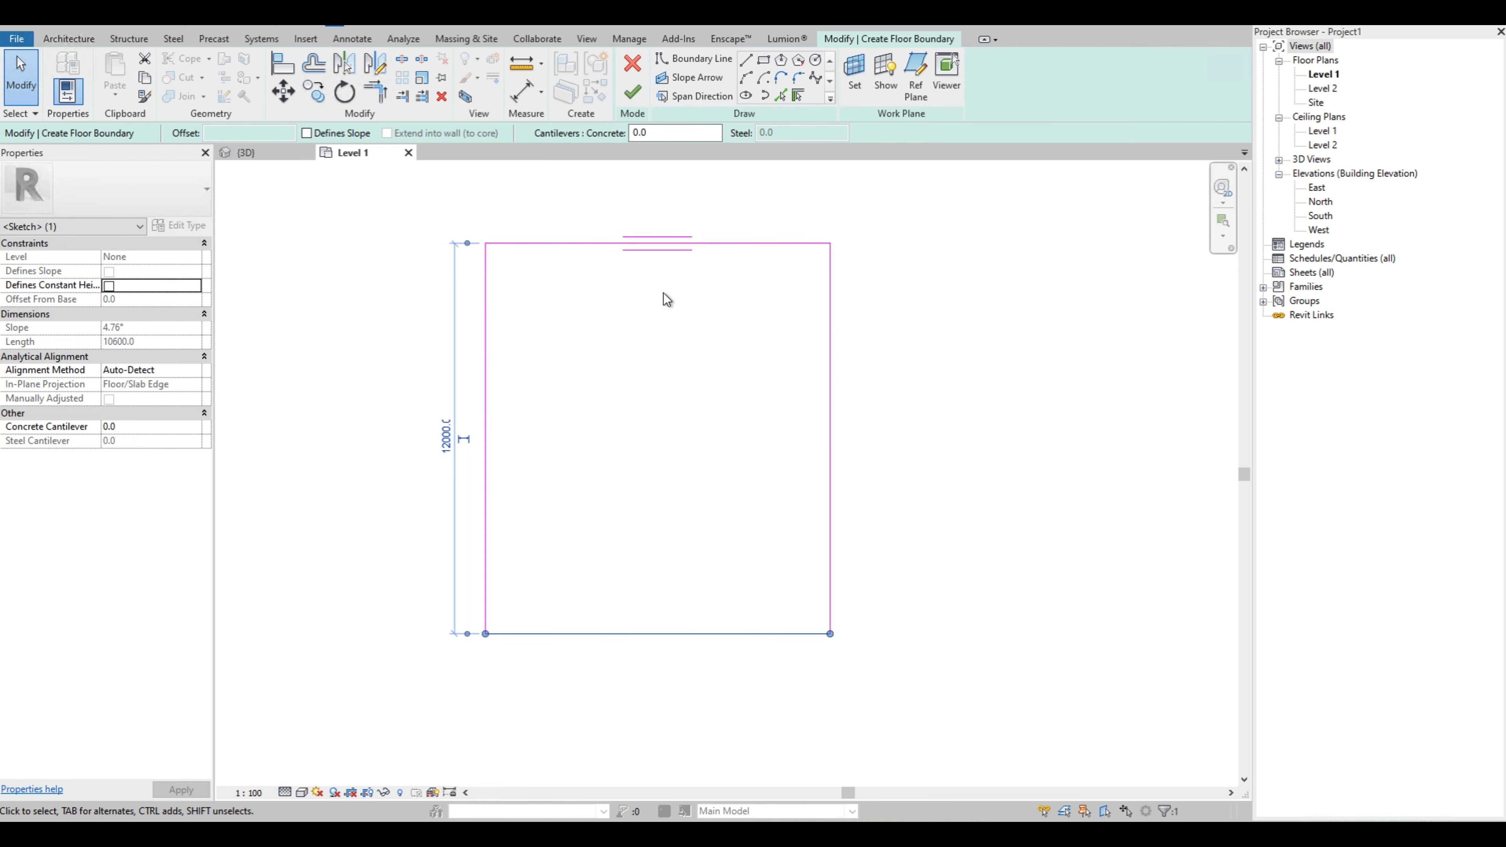
Set the floor boundary's horizontal width to 12000 mm and finish the floor sketch
{"action": "left_click", "coordinate": [593, 243]}
{"action": "left_click", "coordinate": [646, 205]}
{"action": "left_click", "coordinate": [638, 203]}
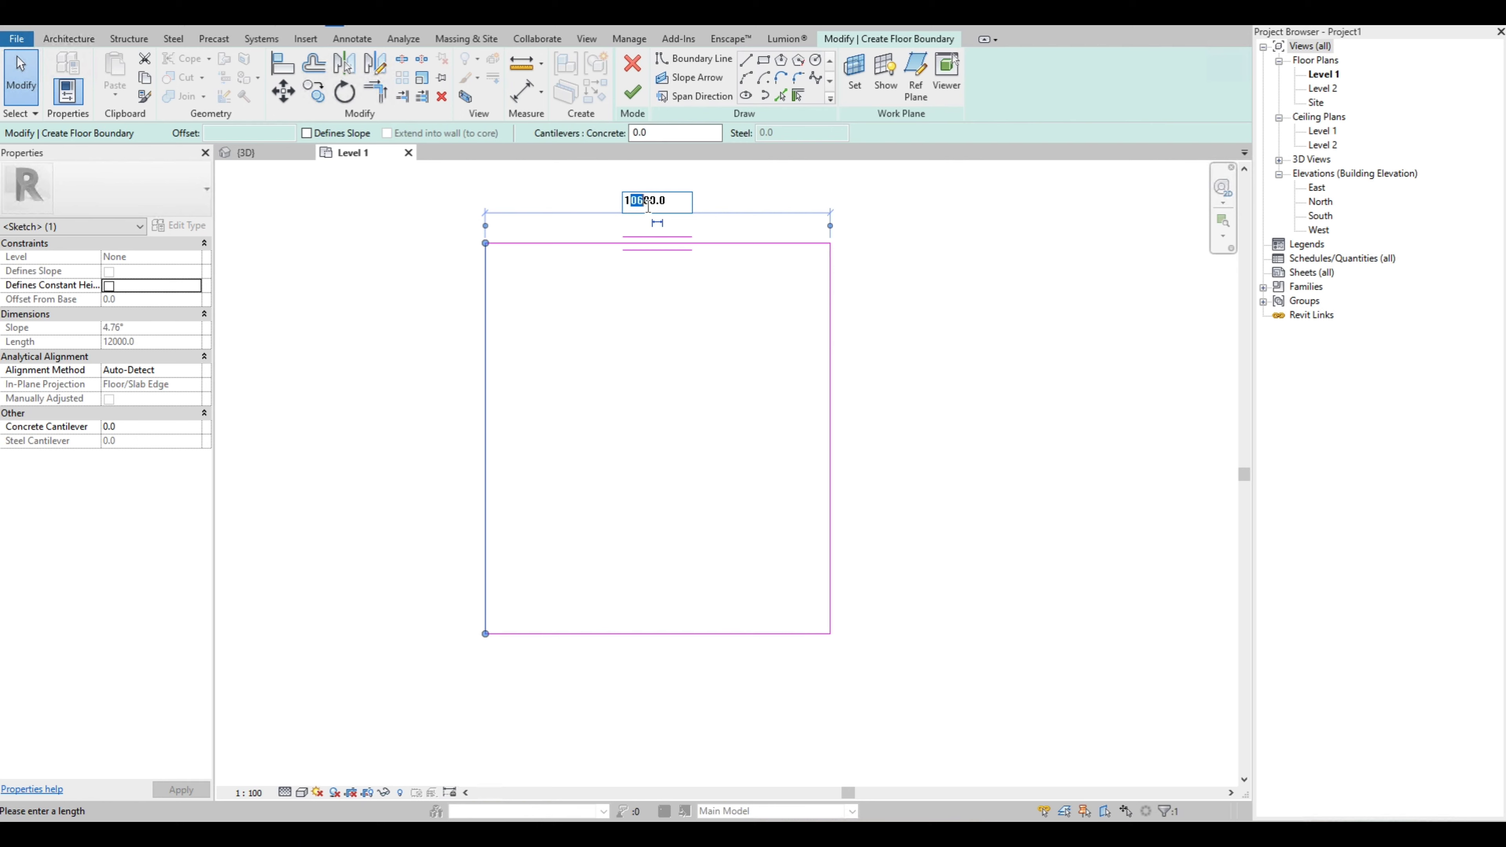
{"action": "type", "text": "20"}
{"action": "key", "text": "Return"}
{"action": "left_click", "coordinate": [965, 418]}
{"action": "left_click", "coordinate": [632, 92]}
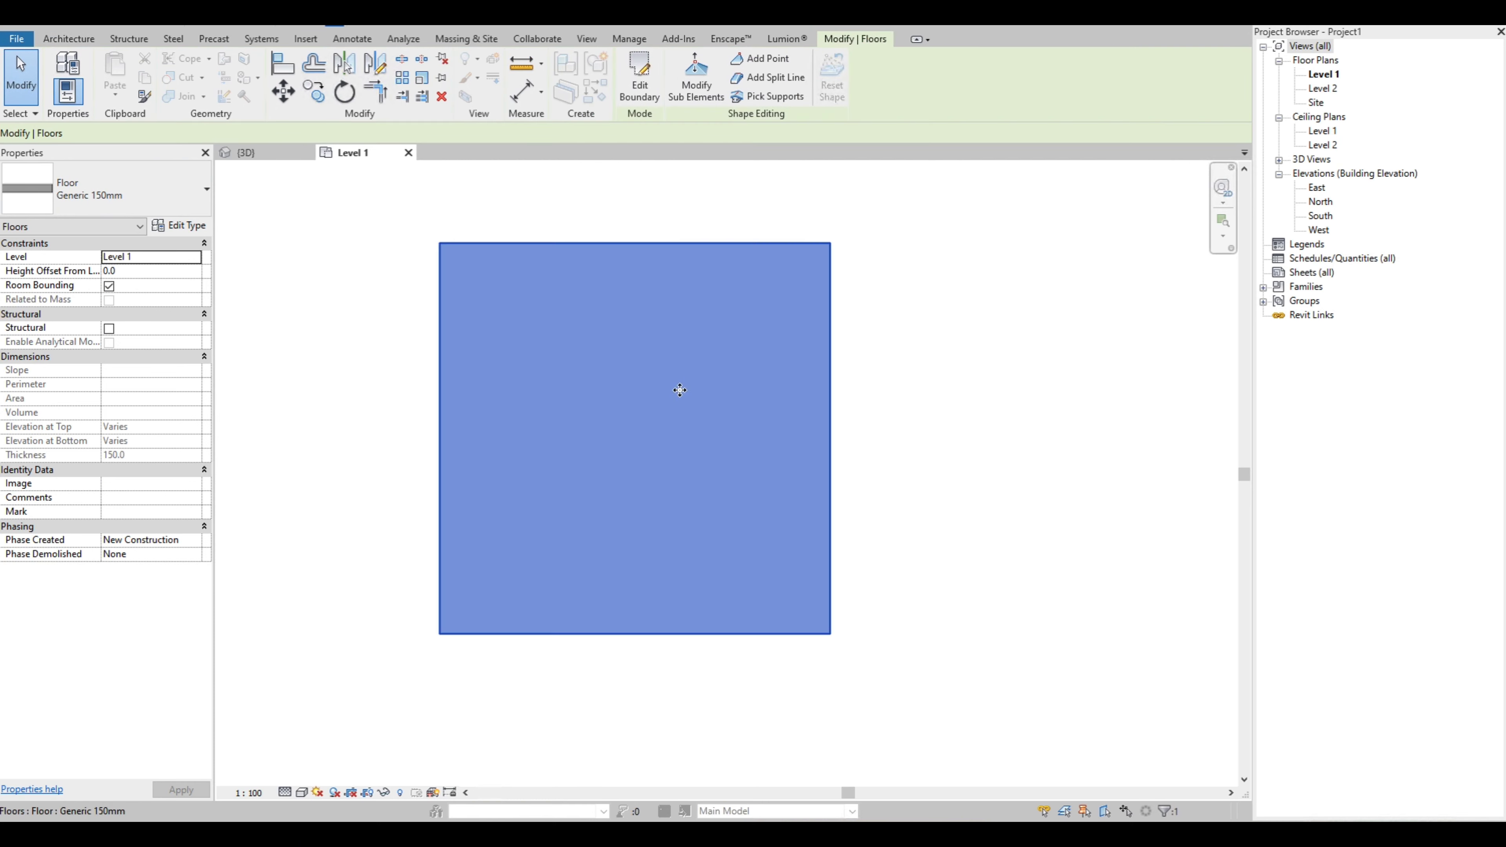
Change the type of the square floor to Insitu Concrete 225mm
{"action": "key", "text": "z"}
{"action": "key", "text": "f"}
{"action": "scroll", "coordinate": [626, 347], "scroll_direction": "up", "scroll_amount": 3}
{"action": "left_click", "coordinate": [471, 269]}
{"action": "scroll", "coordinate": [598, 360], "scroll_direction": "down", "scroll_amount": 3}
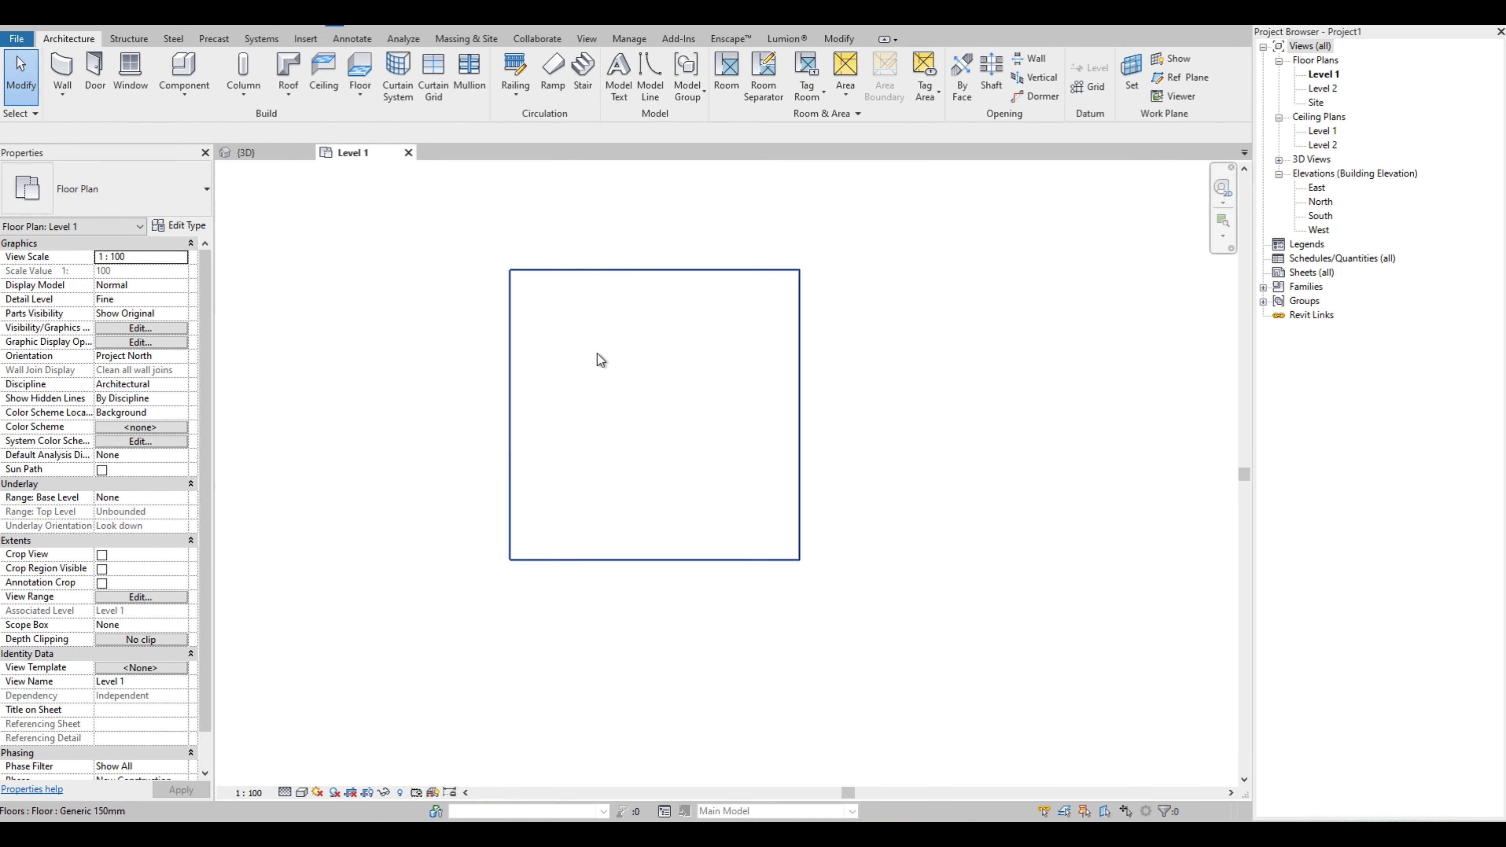
{"action": "left_click", "coordinate": [598, 360]}
{"action": "left_click", "coordinate": [127, 187]}
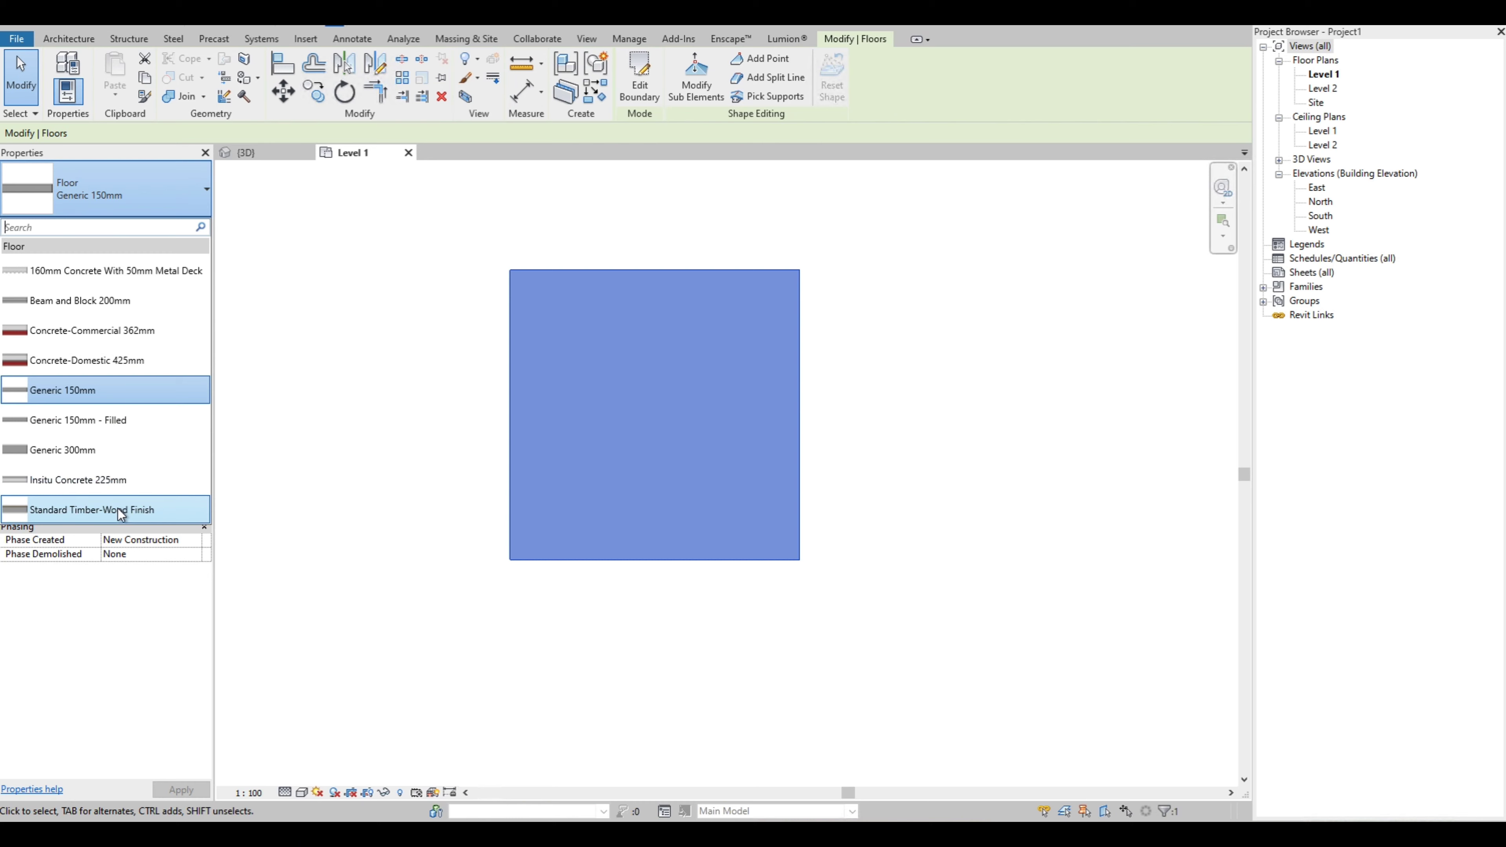
{"action": "left_click", "coordinate": [102, 482]}
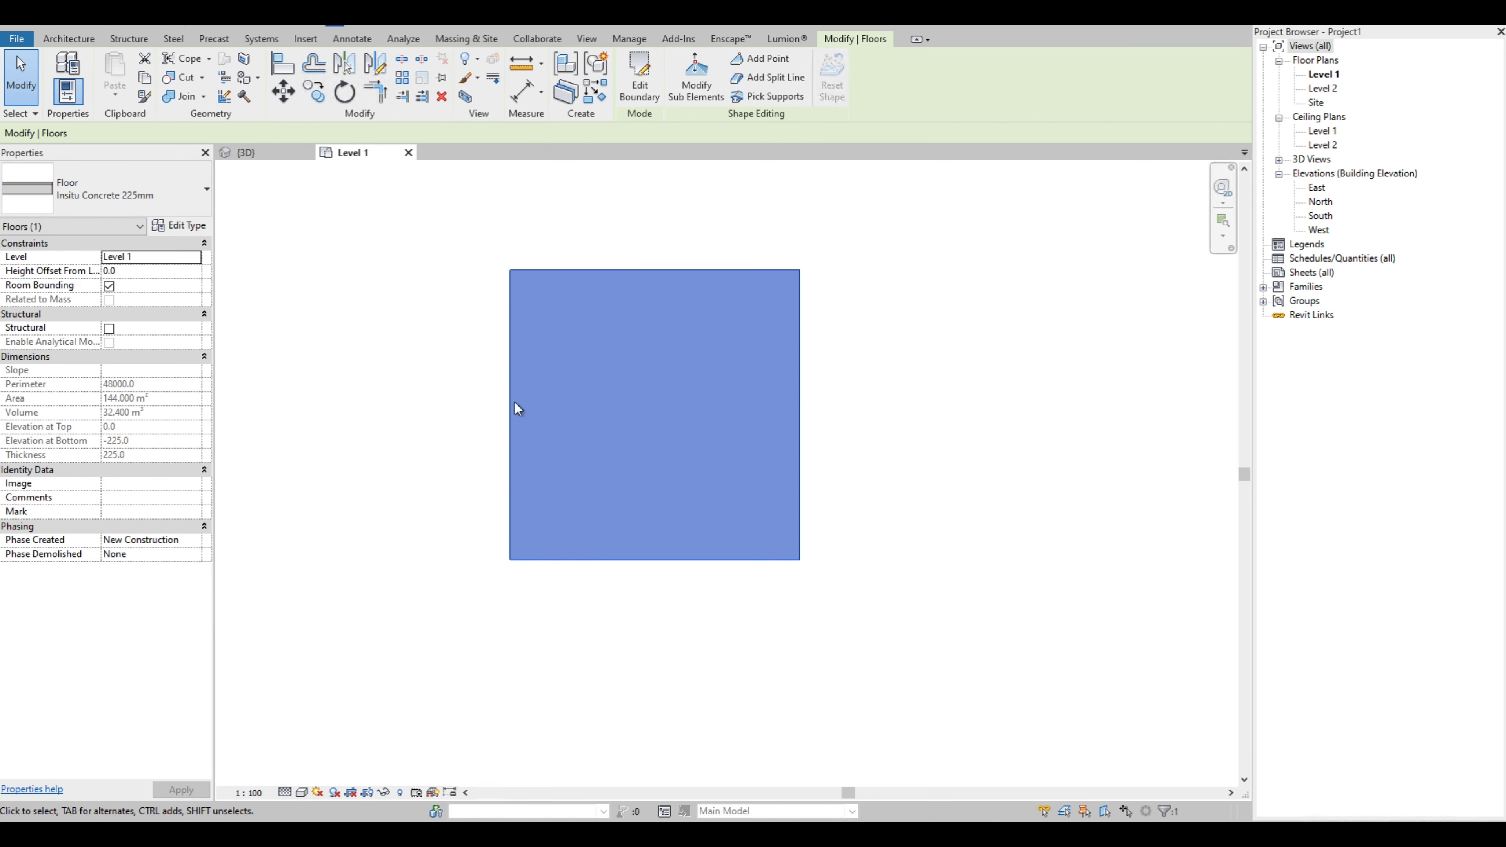
{"action": "left_click", "coordinate": [591, 340]}
{"action": "left_click", "coordinate": [591, 338]}
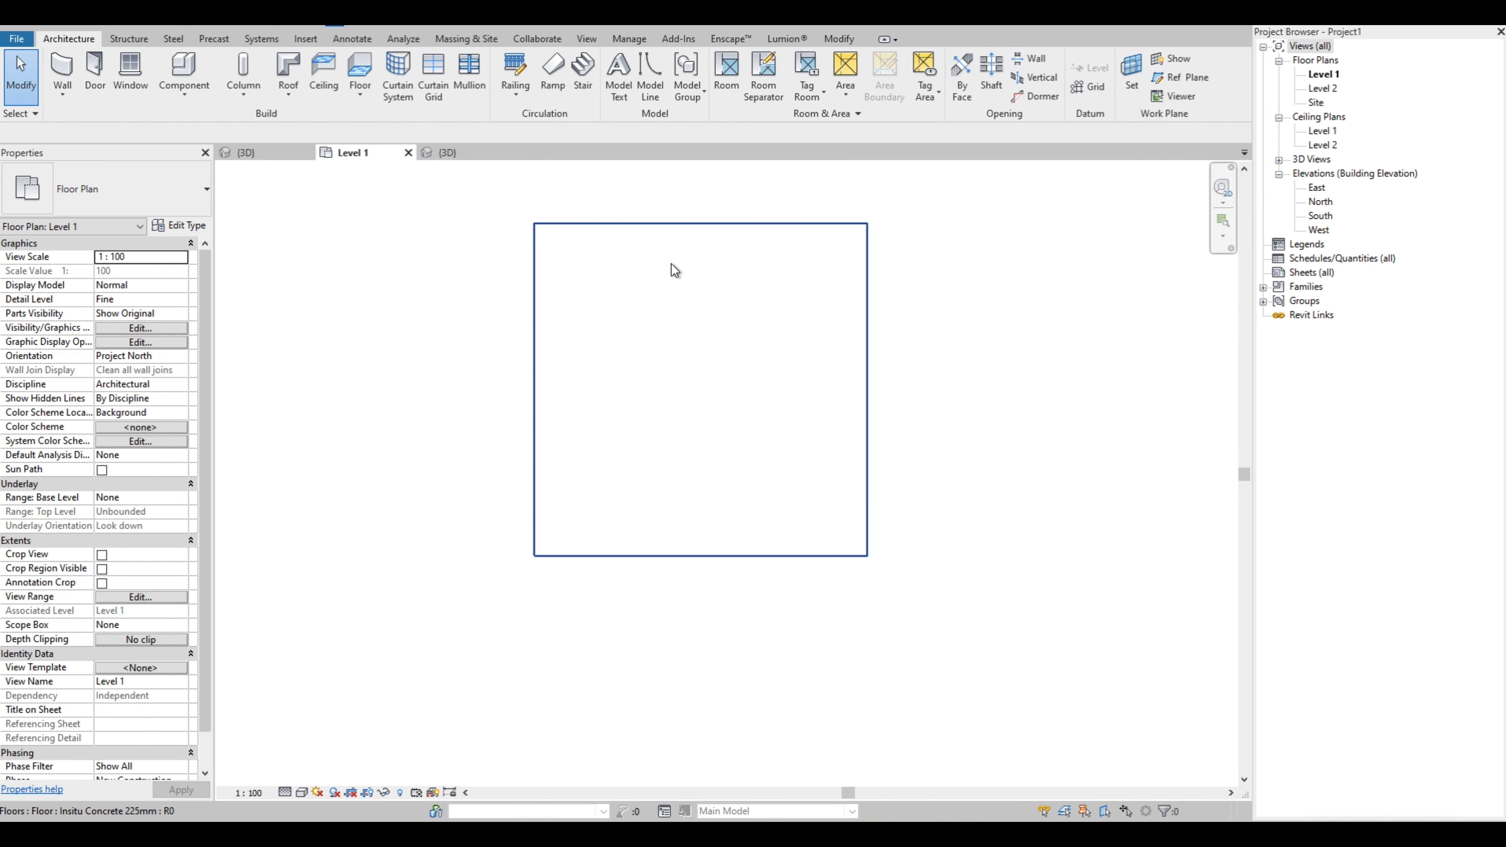
Open the floor type's layer structure and set the sand/cement screed layer's function to Finish 1 [4]
{"action": "left_click", "coordinate": [671, 264]}
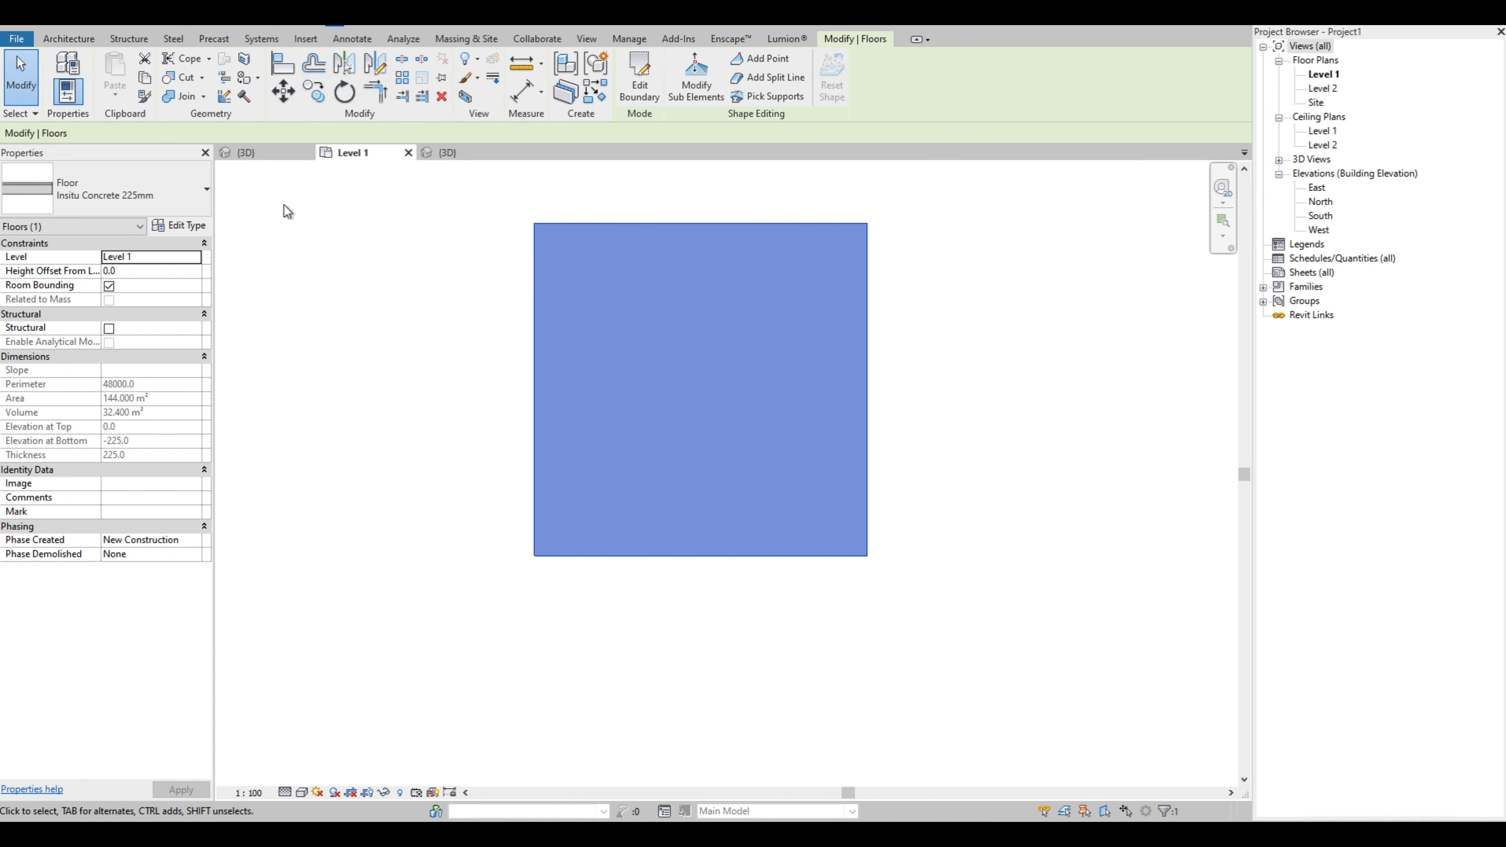
{"action": "left_click", "coordinate": [174, 227]}
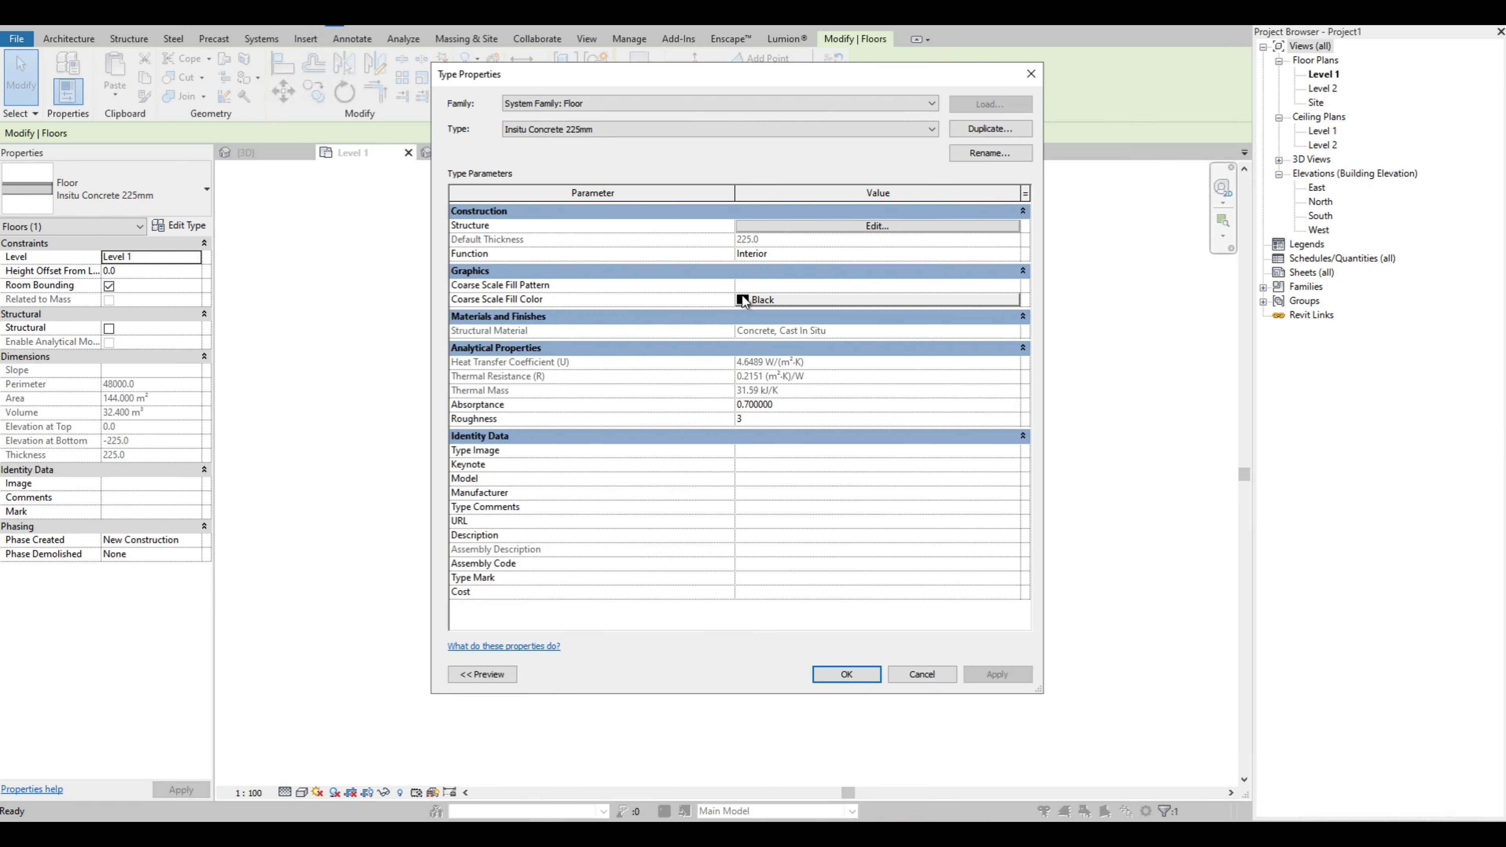
{"action": "left_click", "coordinate": [839, 228]}
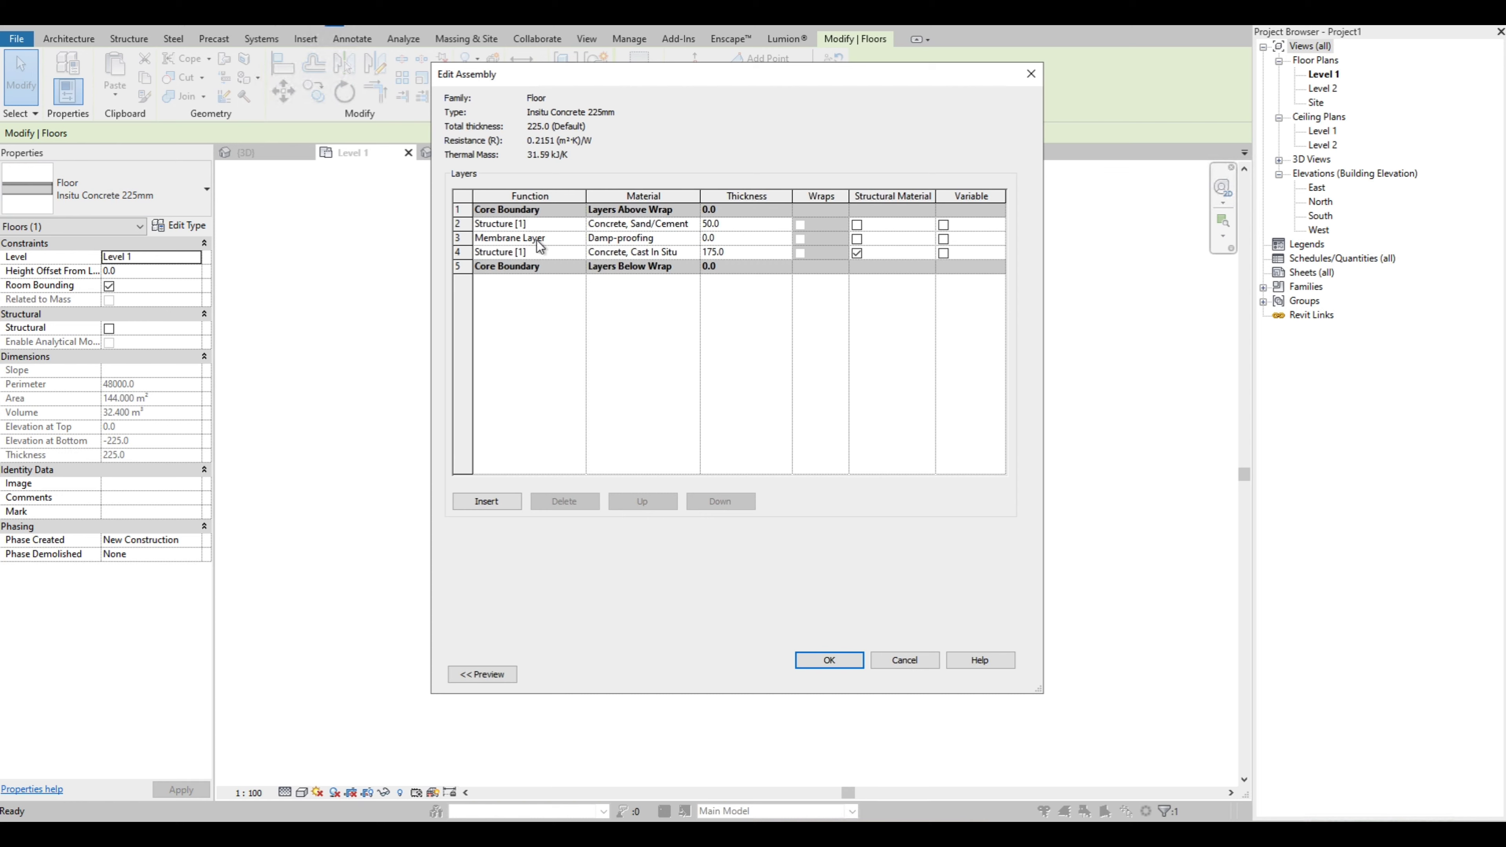
{"action": "left_click", "coordinate": [579, 225]}
{"action": "left_click", "coordinate": [495, 273]}
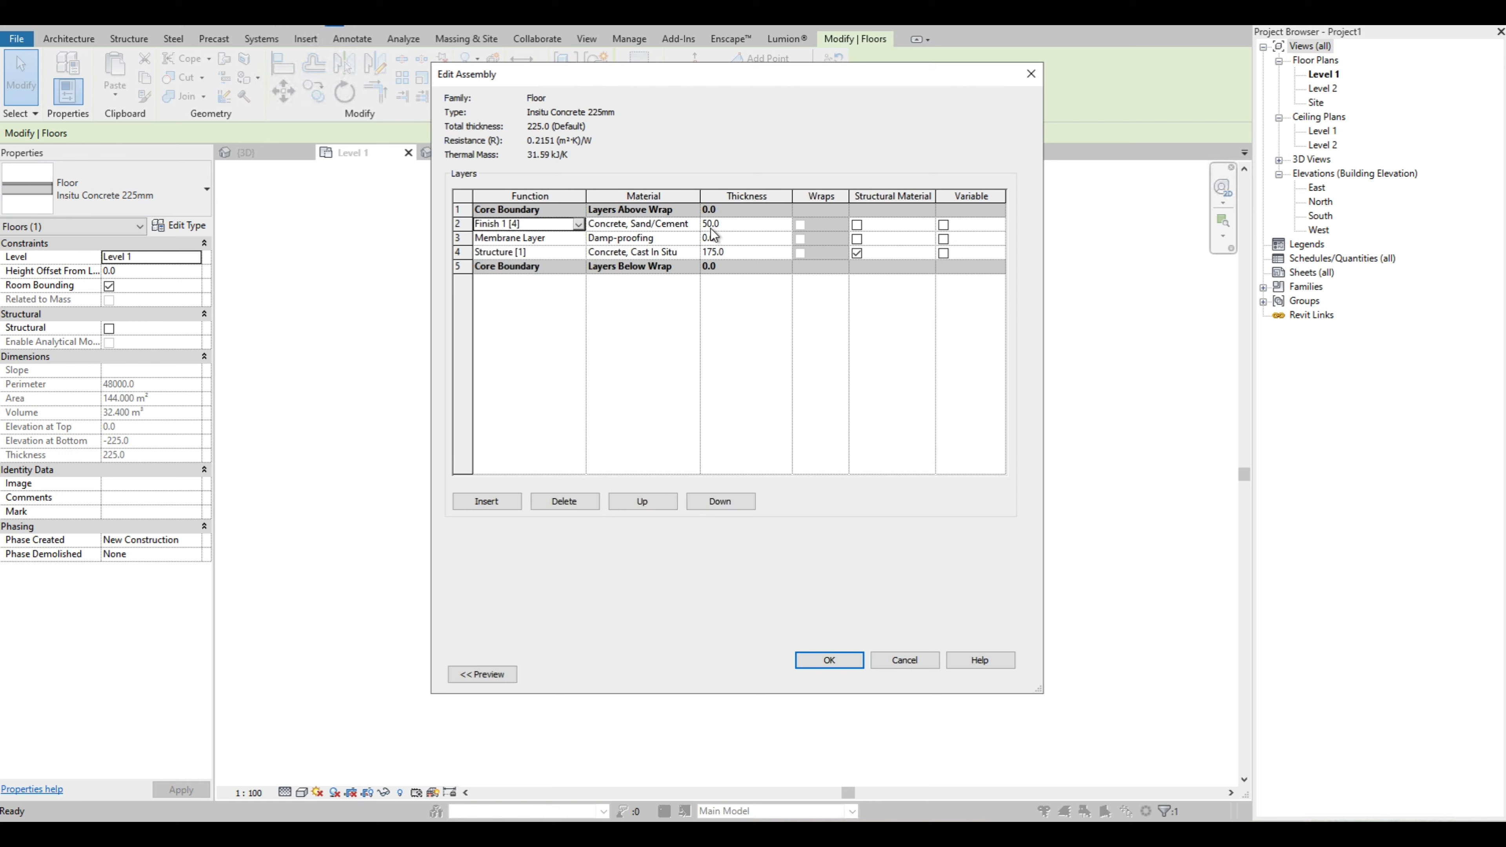
Create a new material named Tiles 1 in the material browser for the Finish 1 [4] layer
{"action": "left_click", "coordinate": [701, 225]}
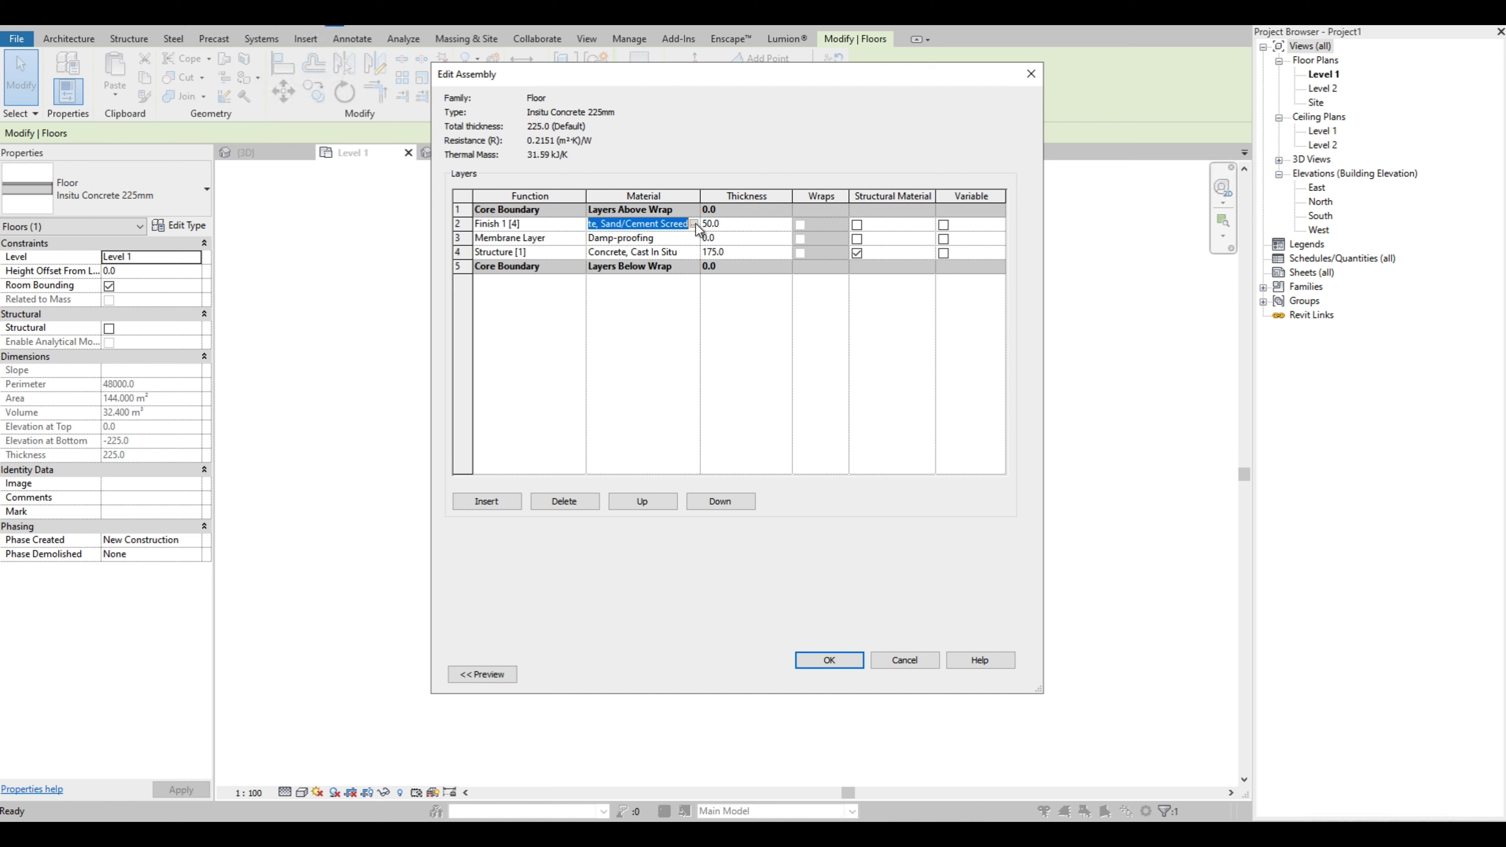
{"action": "left_click", "coordinate": [558, 296]}
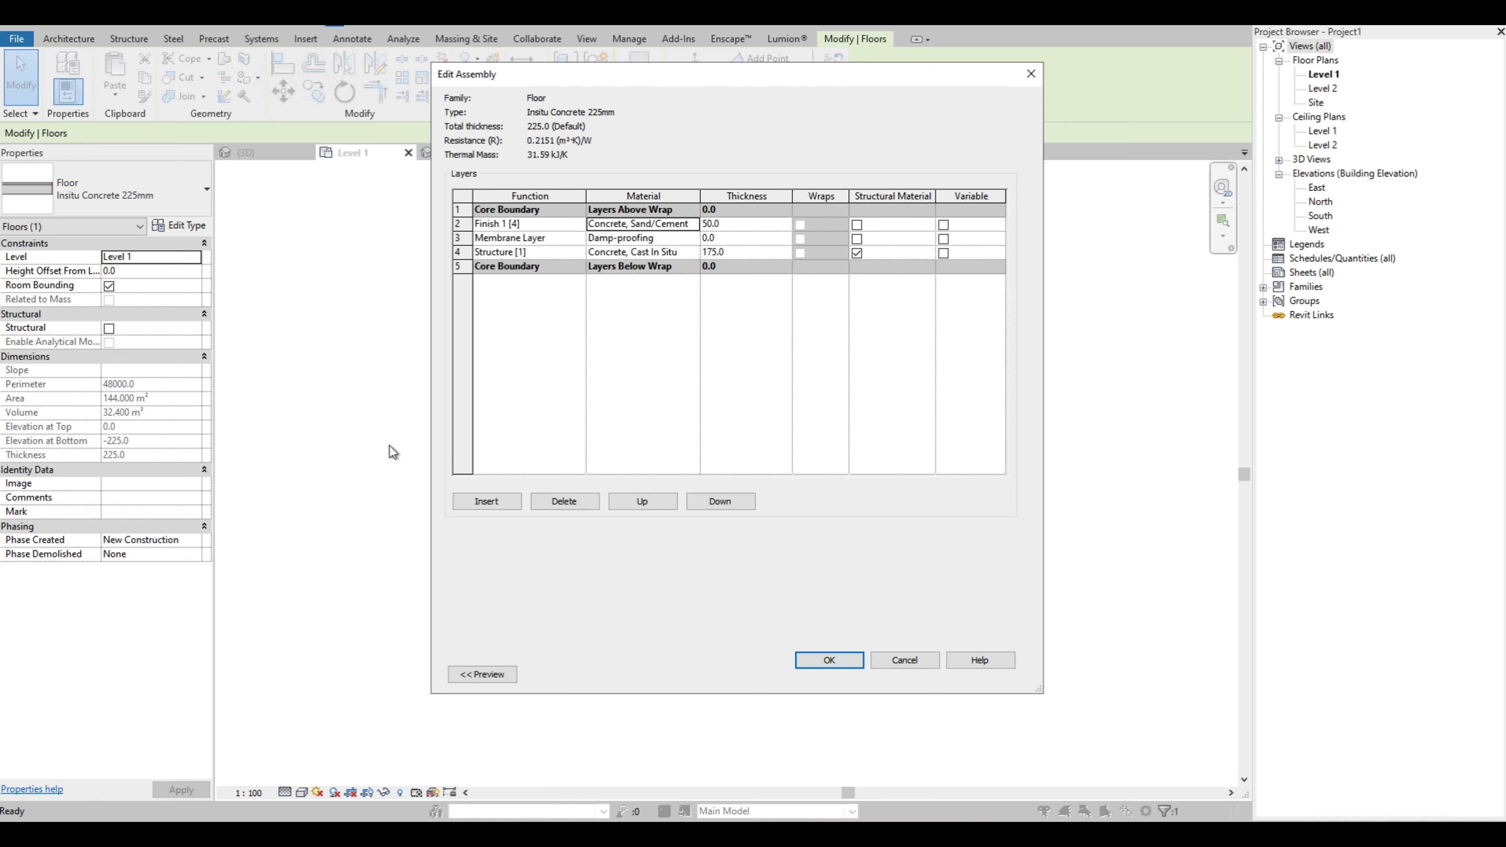
{"action": "left_click", "coordinate": [694, 224]}
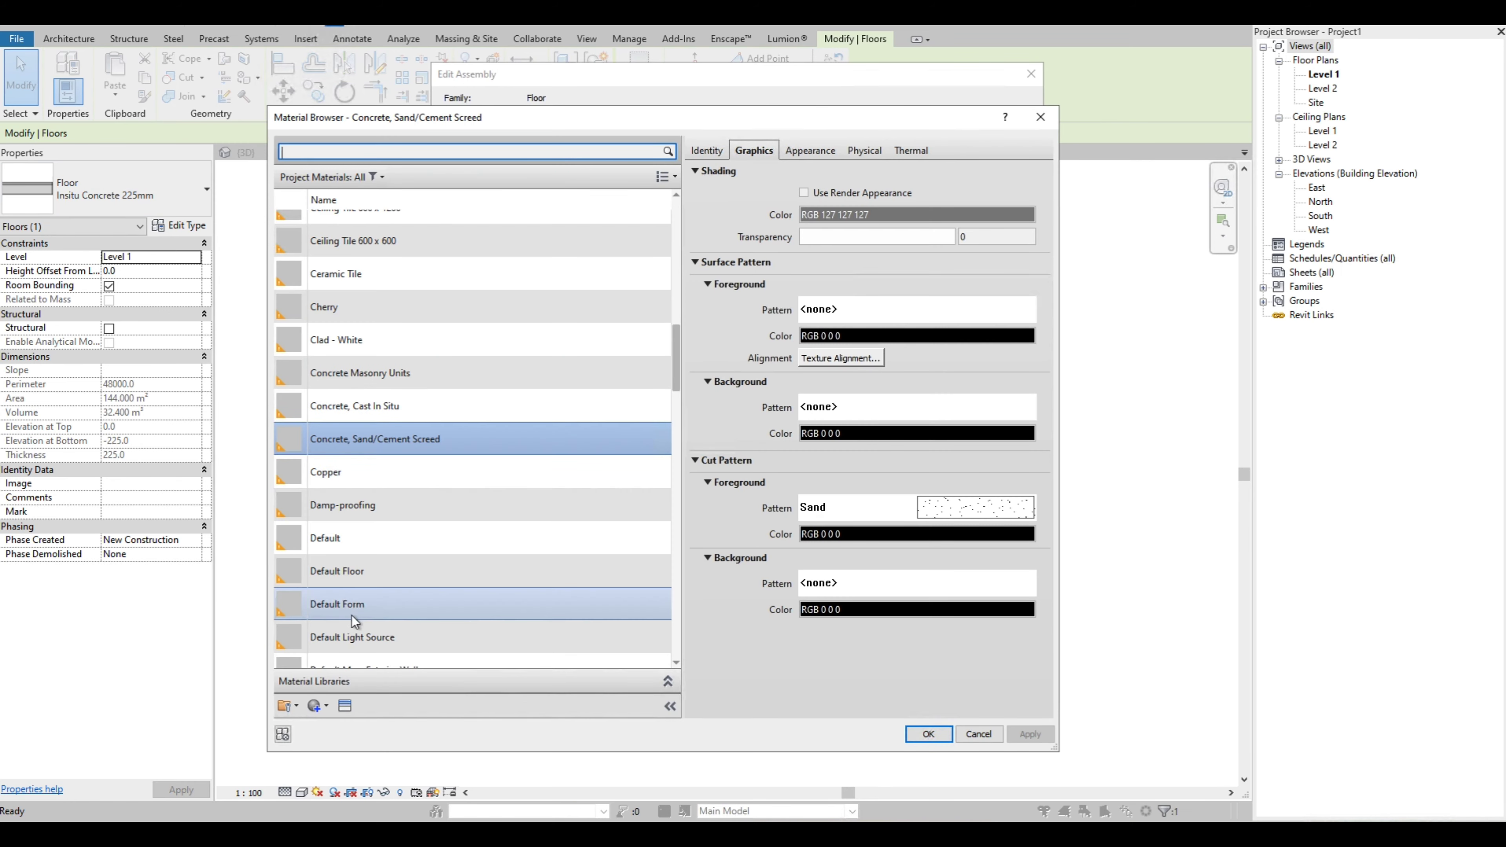
{"action": "scroll", "coordinate": [351, 616], "scroll_direction": "down", "scroll_amount": 1}
{"action": "left_click", "coordinate": [324, 712]}
{"action": "left_click", "coordinate": [334, 722]}
{"action": "right_click", "coordinate": [374, 427]}
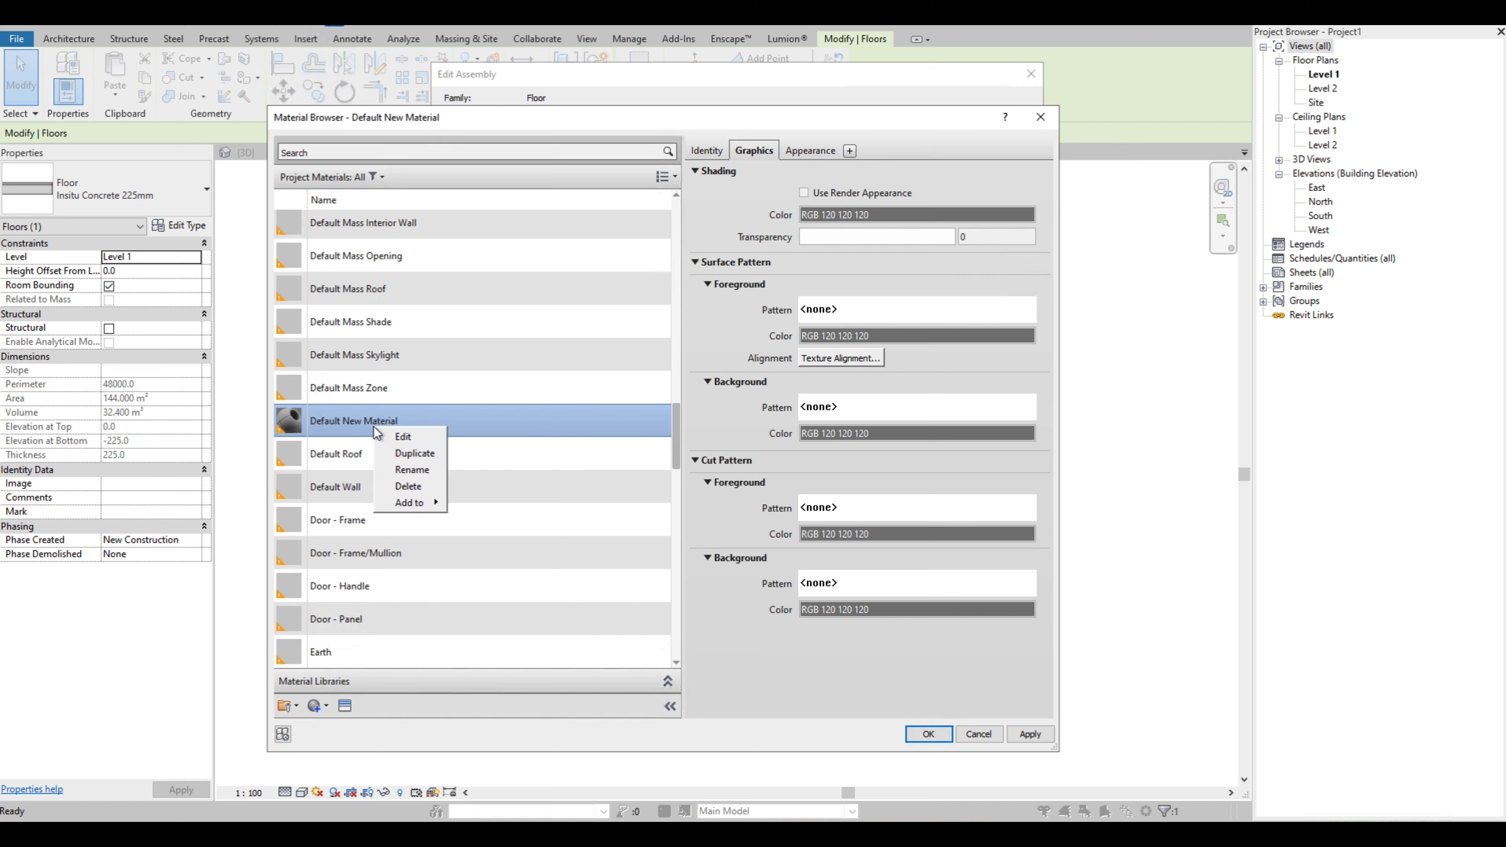
{"action": "left_click", "coordinate": [415, 470]}
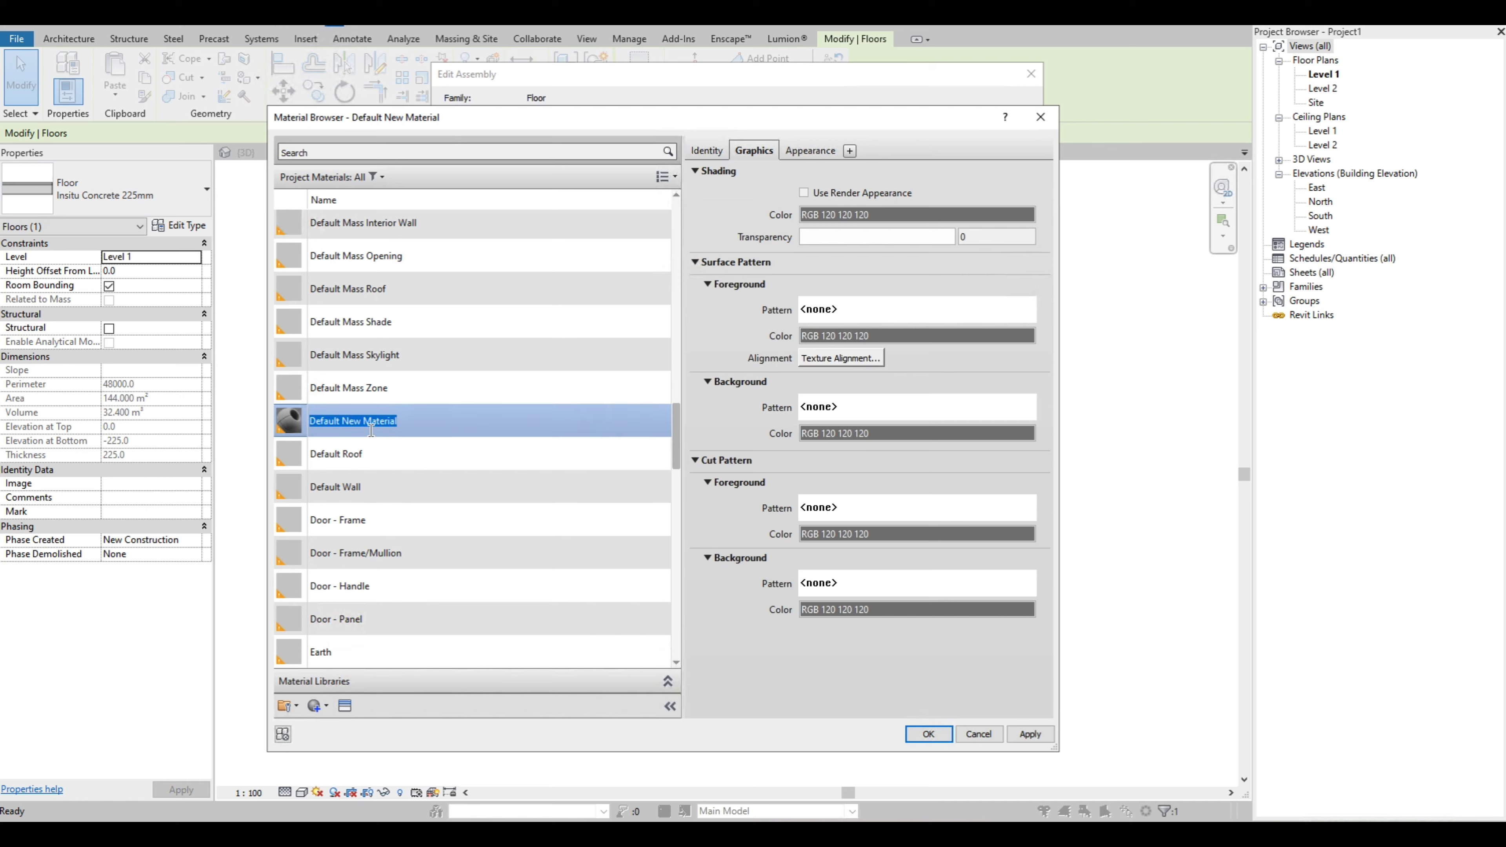
{"action": "type", "text": "Tiles 1"}
Set the Tiles 1 material's foreground surface pattern to the model pattern Herringbone 100x200
{"action": "left_click", "coordinate": [938, 315]}
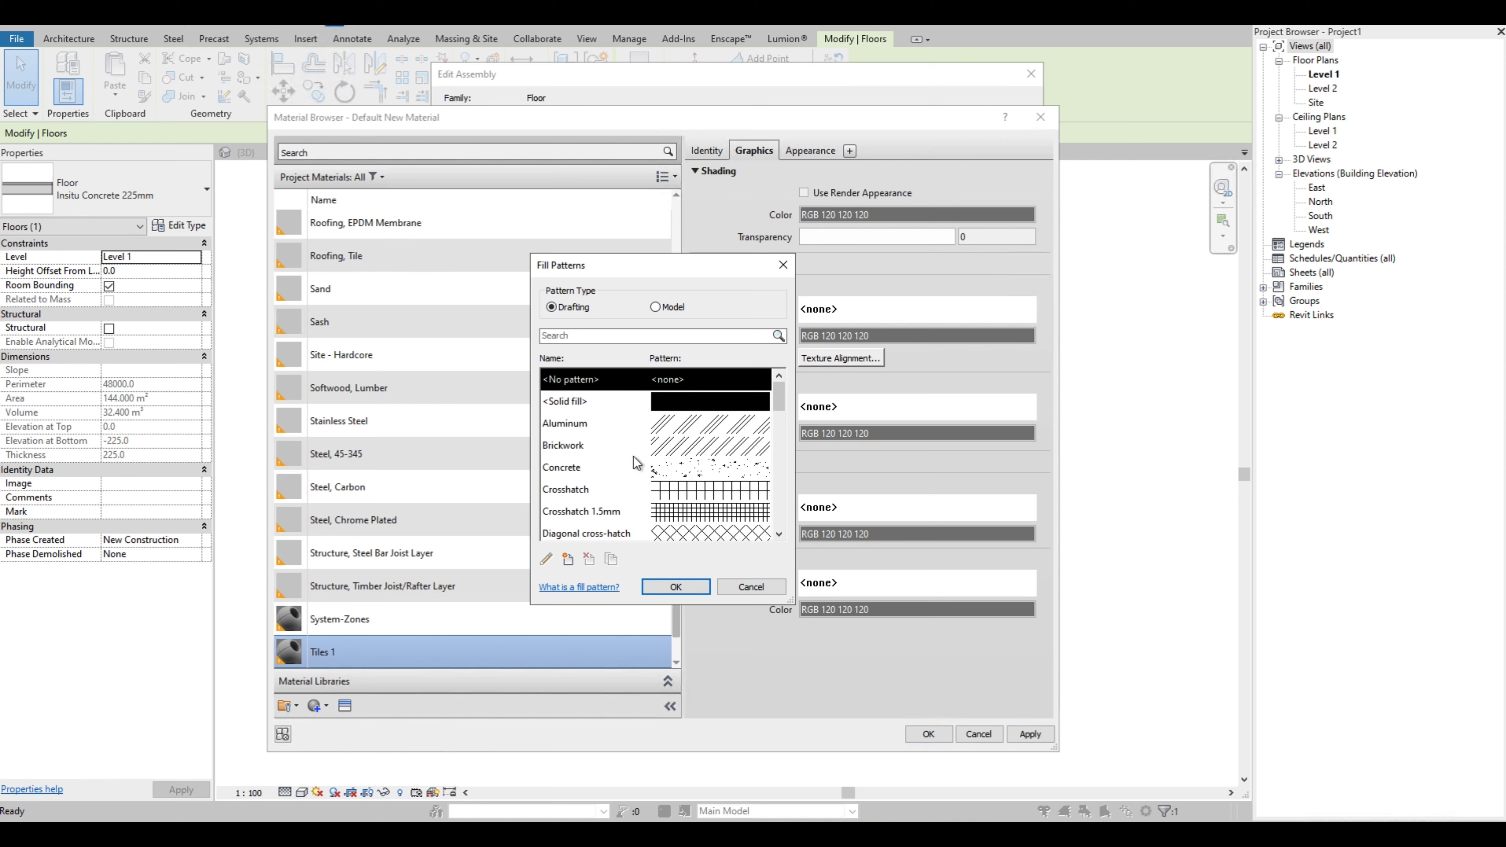
{"action": "scroll", "coordinate": [615, 442], "scroll_direction": "down", "scroll_amount": 4}
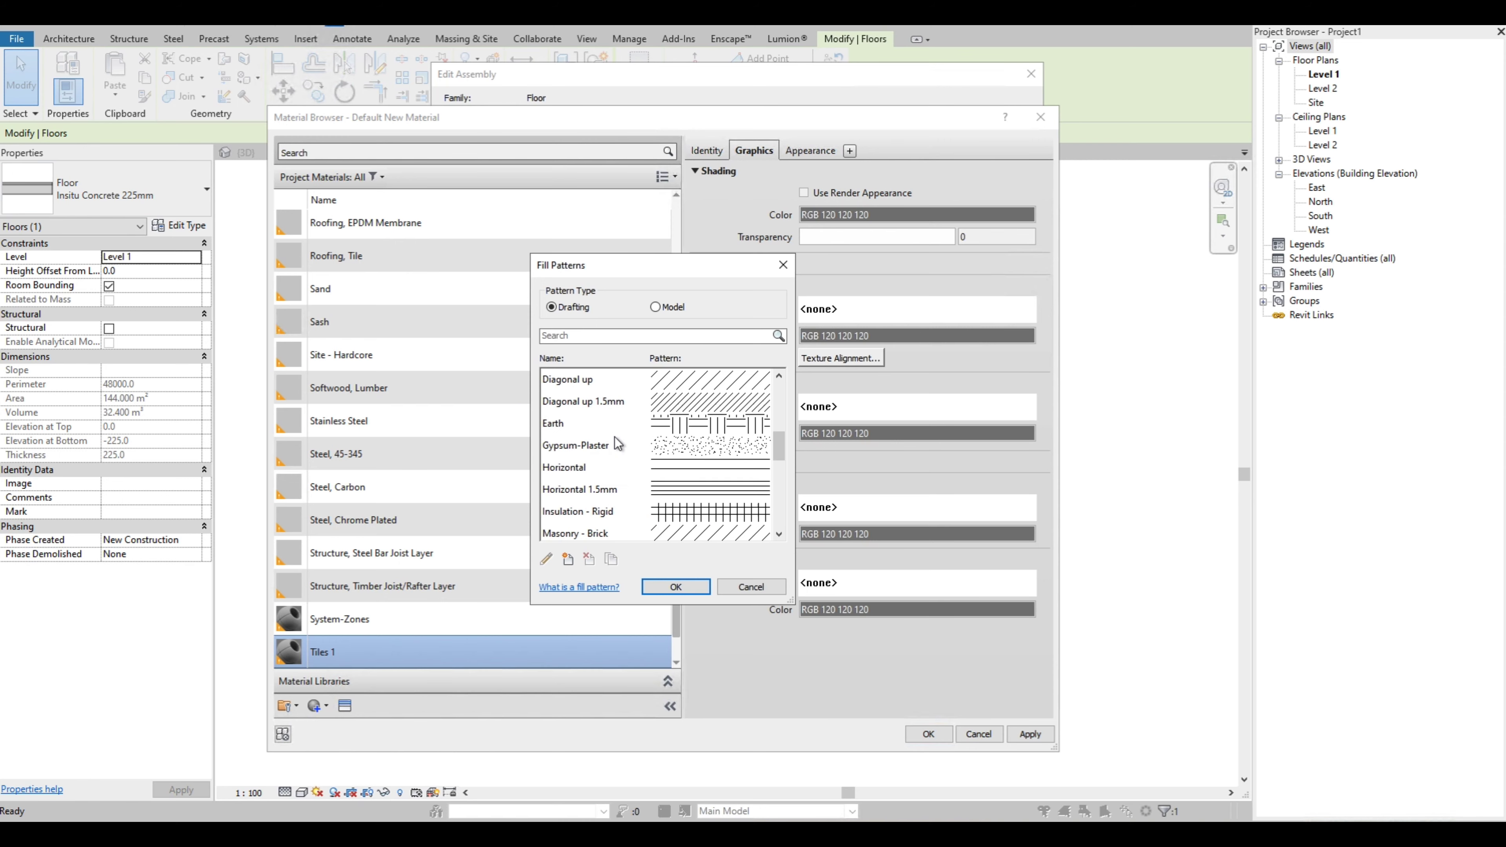
{"action": "scroll", "coordinate": [614, 437], "scroll_direction": "down", "scroll_amount": 4}
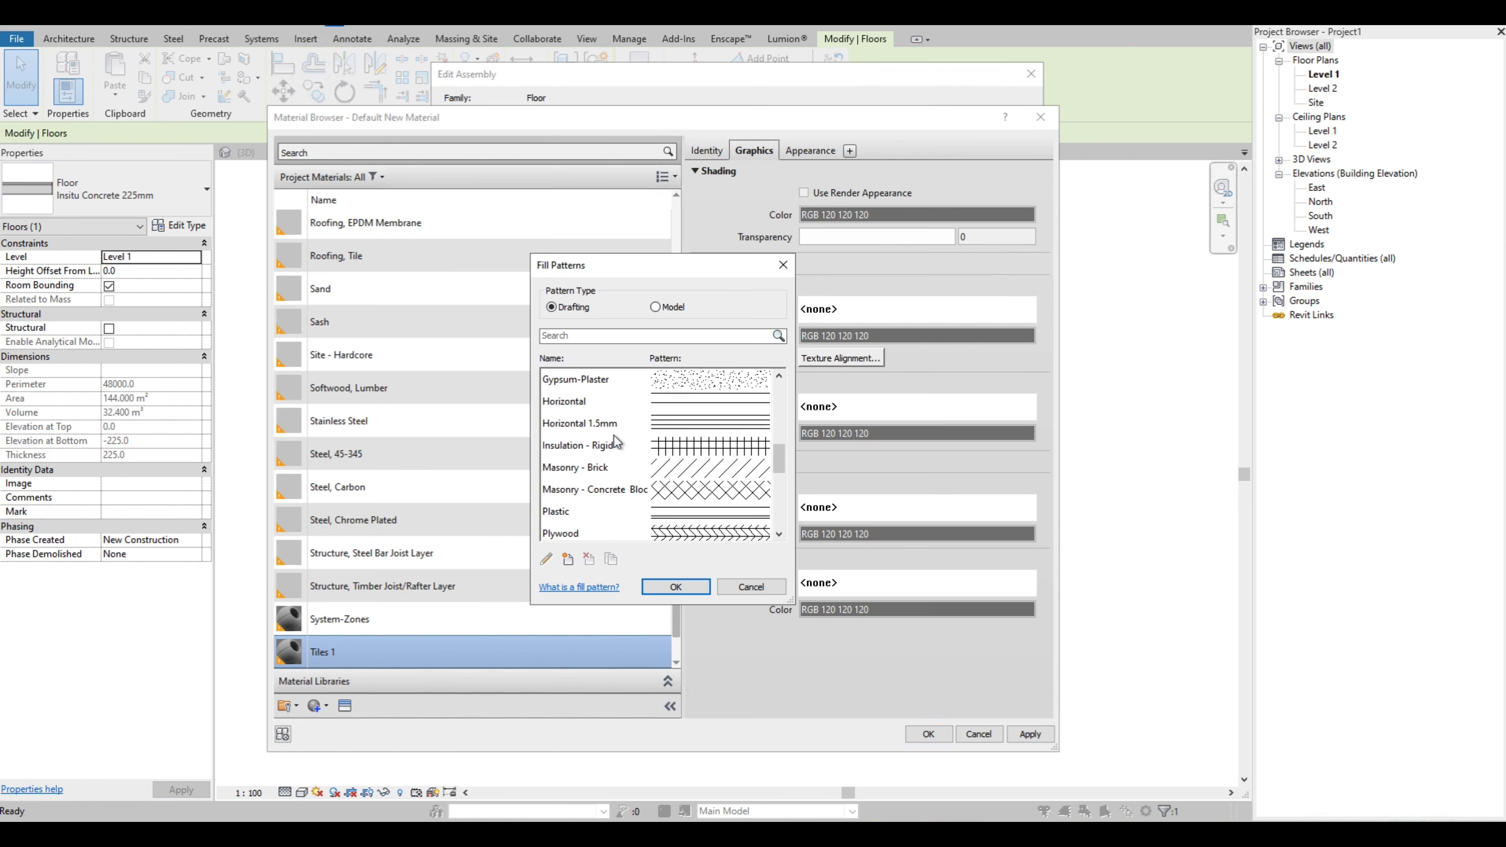
{"action": "scroll", "coordinate": [616, 442], "scroll_direction": "down", "scroll_amount": 1}
{"action": "scroll", "coordinate": [602, 439], "scroll_direction": "up", "scroll_amount": 2}
{"action": "scroll", "coordinate": [583, 448], "scroll_direction": "up", "scroll_amount": 2}
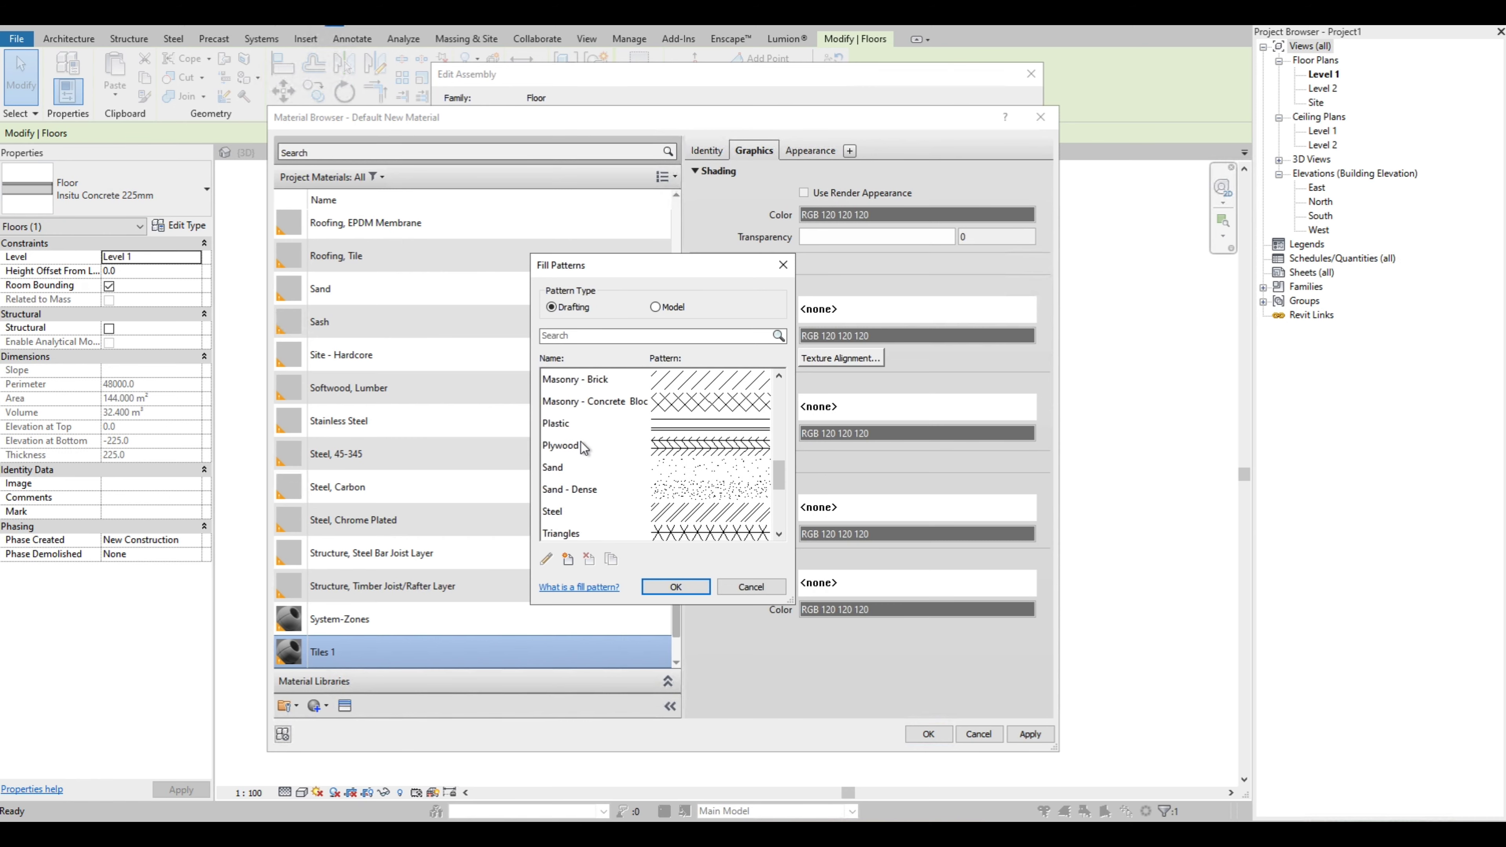
{"action": "scroll", "coordinate": [578, 459], "scroll_direction": "up", "scroll_amount": 2}
{"action": "scroll", "coordinate": [572, 464], "scroll_direction": "up", "scroll_amount": 2}
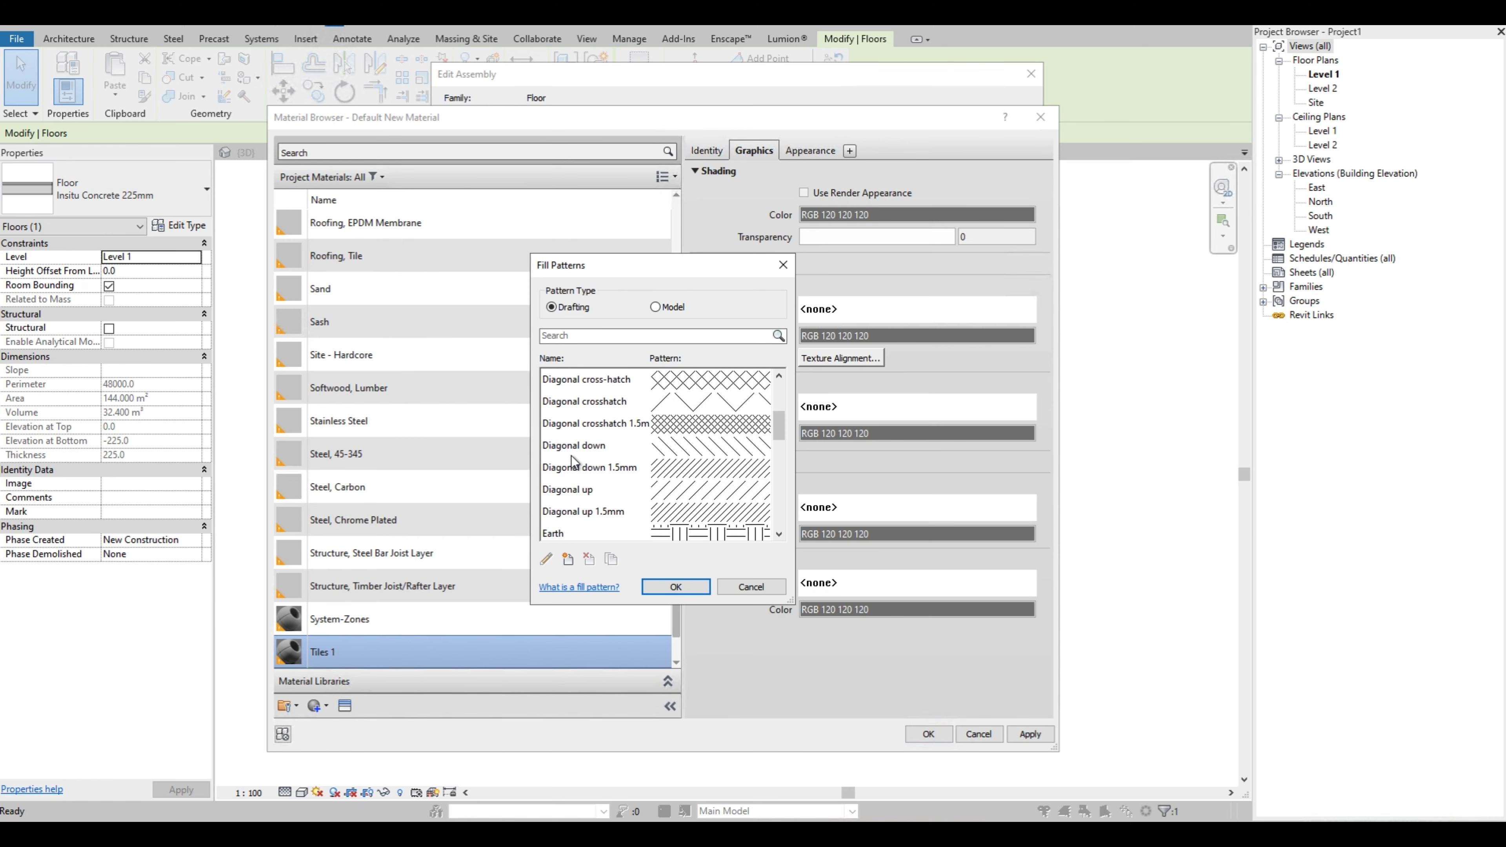
{"action": "left_click", "coordinate": [668, 310]}
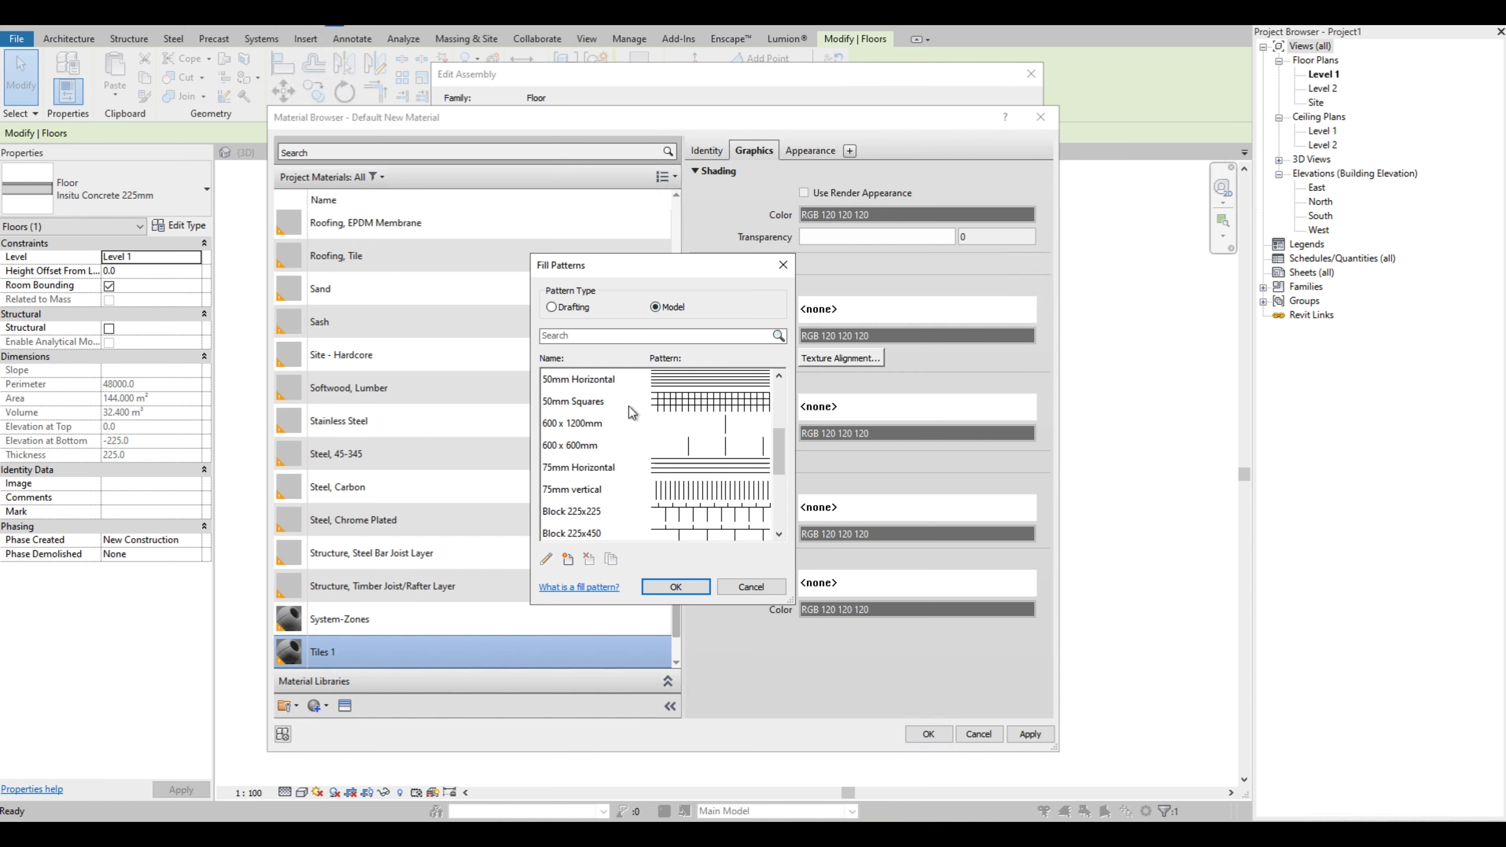
{"action": "scroll", "coordinate": [624, 432], "scroll_direction": "down", "scroll_amount": 2}
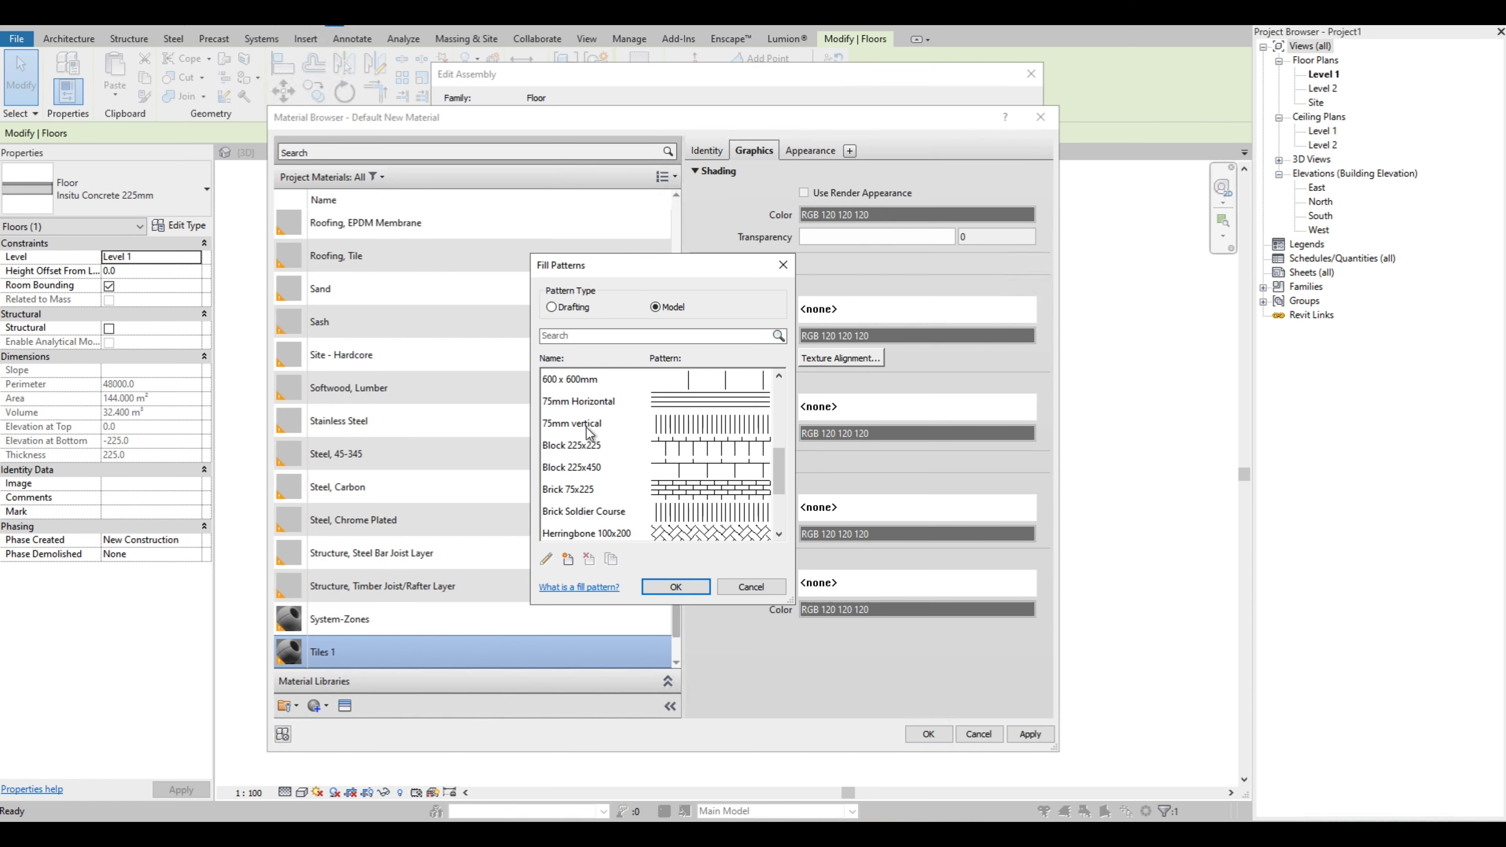
{"action": "scroll", "coordinate": [590, 432], "scroll_direction": "down", "scroll_amount": 1}
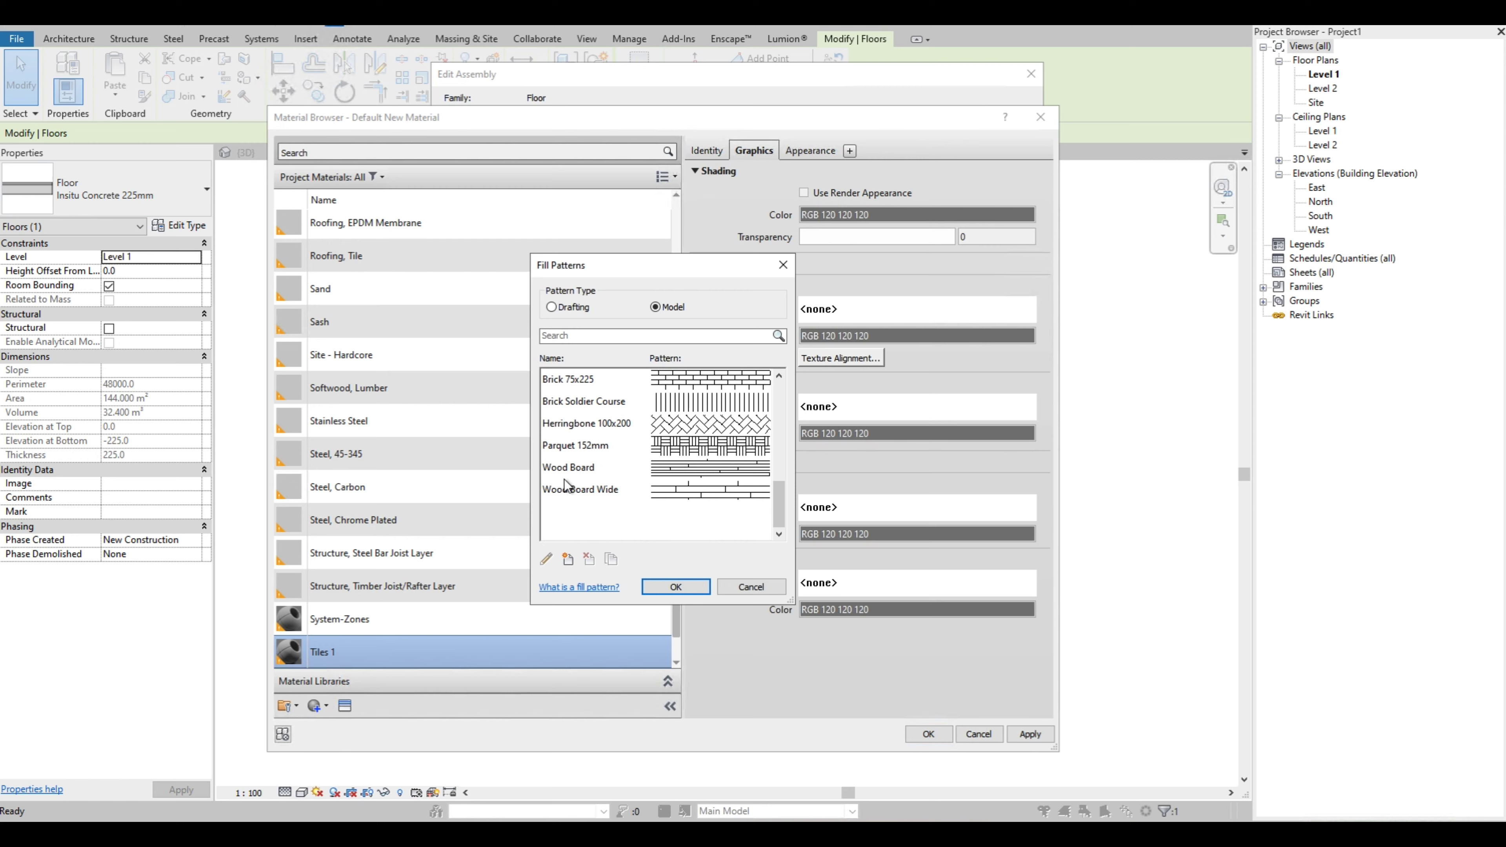
{"action": "left_click", "coordinate": [710, 427]}
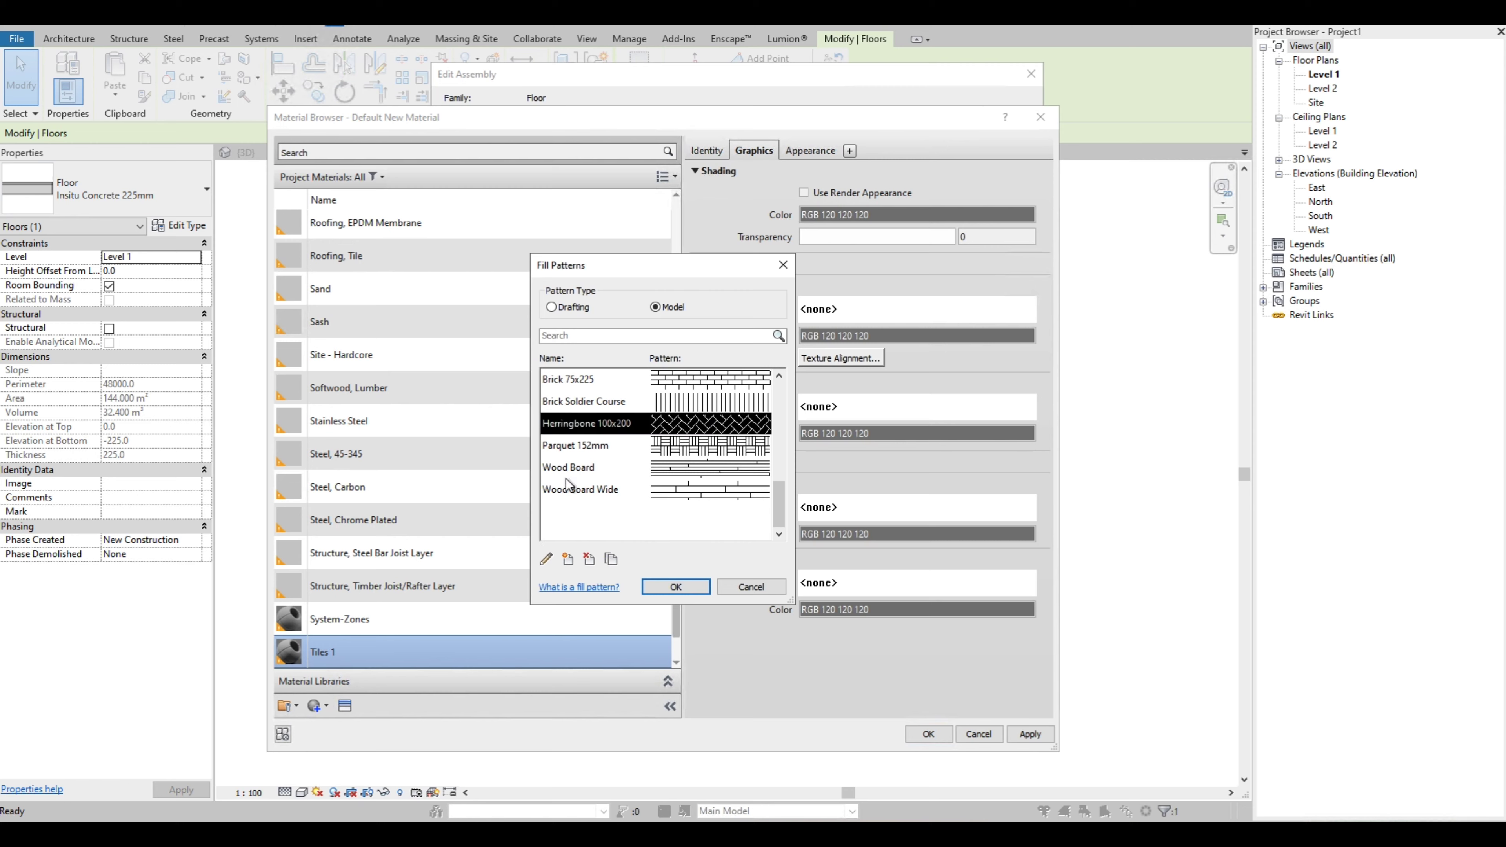
{"action": "left_click", "coordinate": [701, 587]}
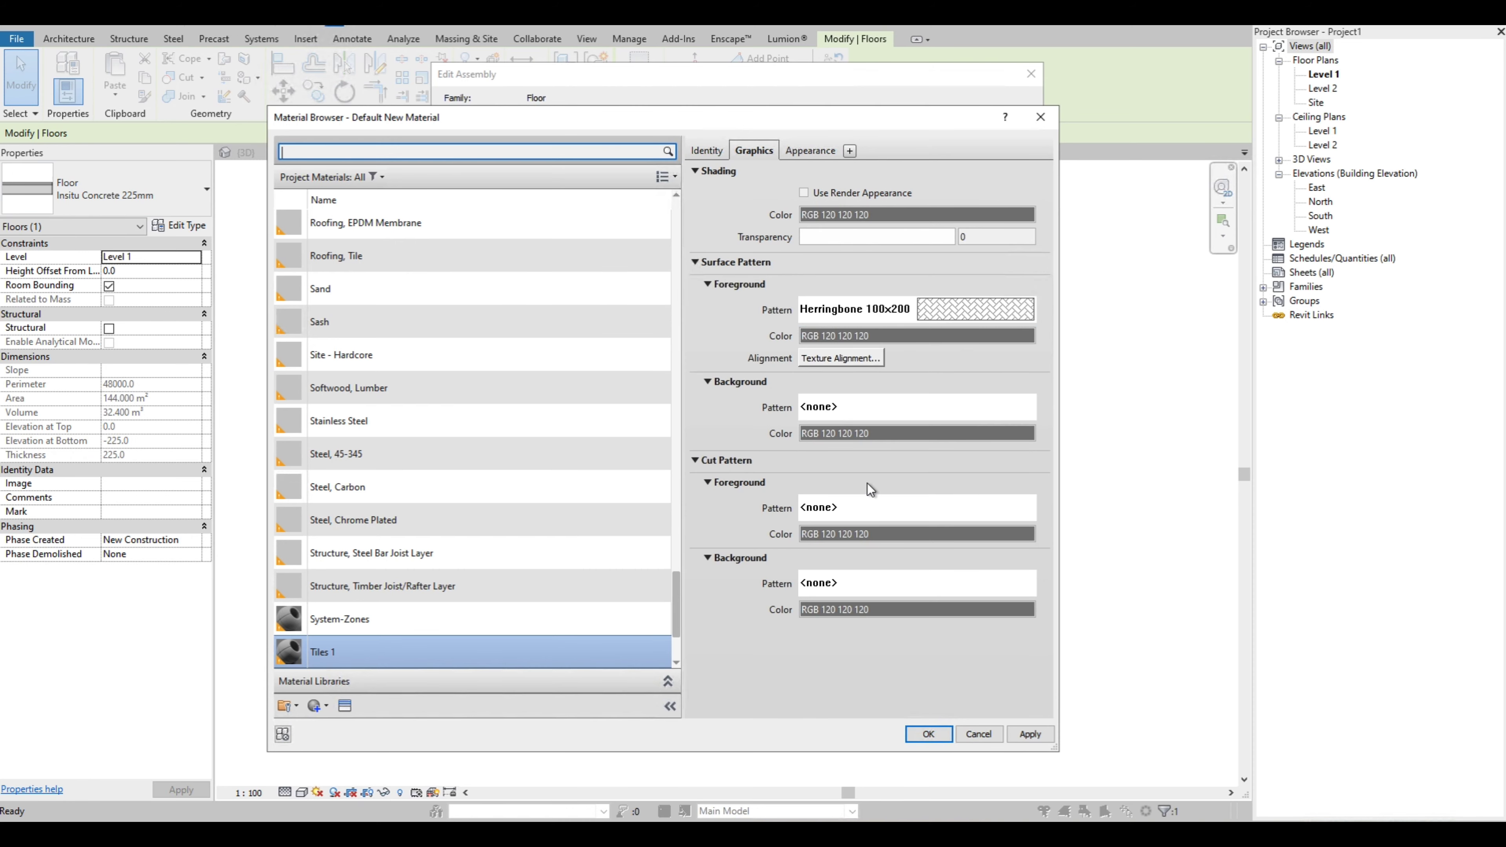
Assign the Tiles 1 material to the Finish 1 [4] layer and confirm the floor's assembly and type properties
{"action": "left_click", "coordinate": [930, 739]}
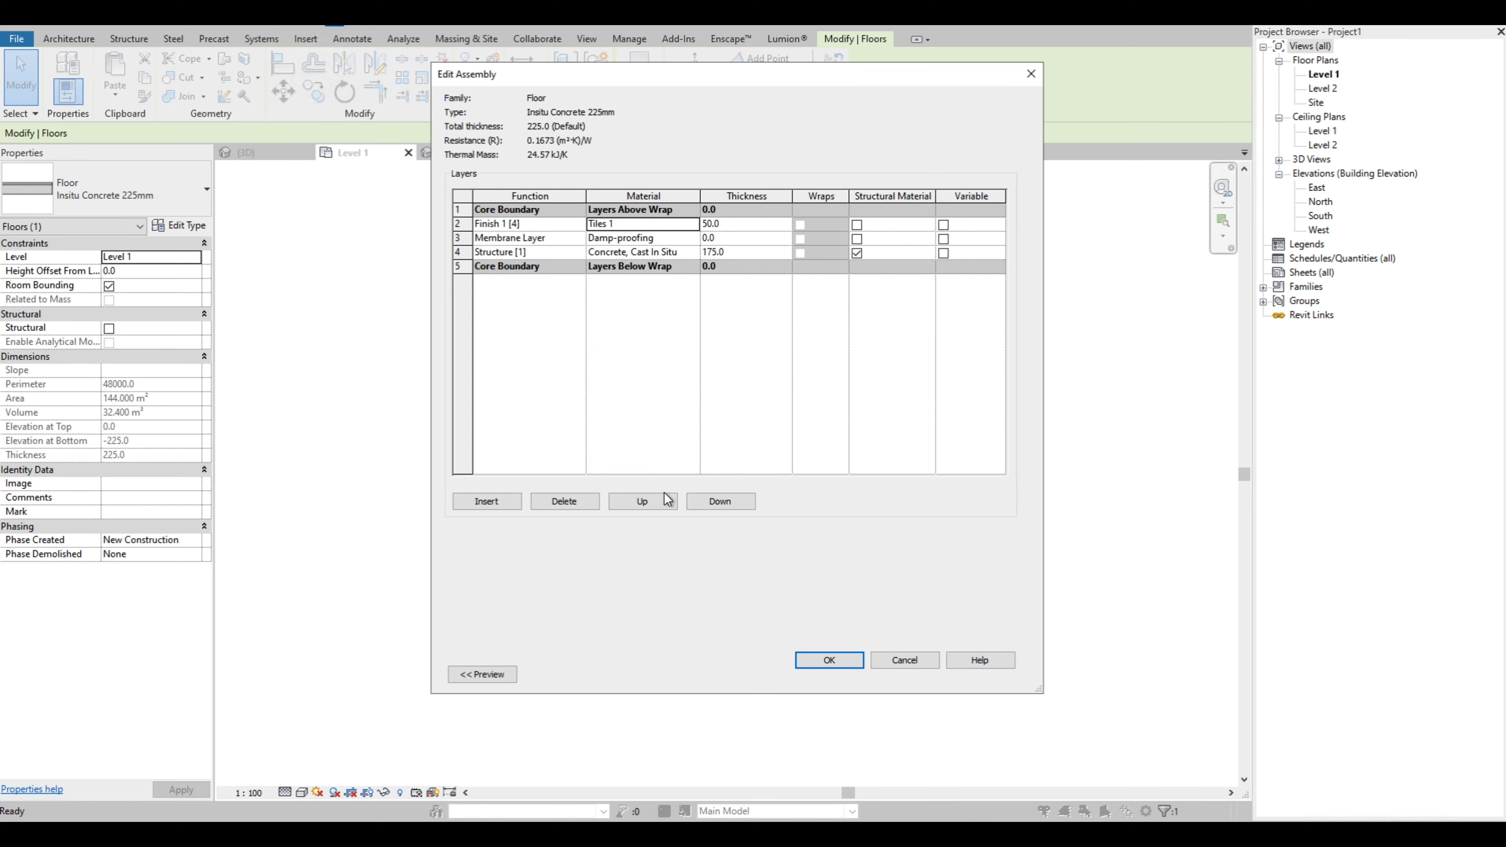
{"action": "left_click", "coordinate": [821, 661]}
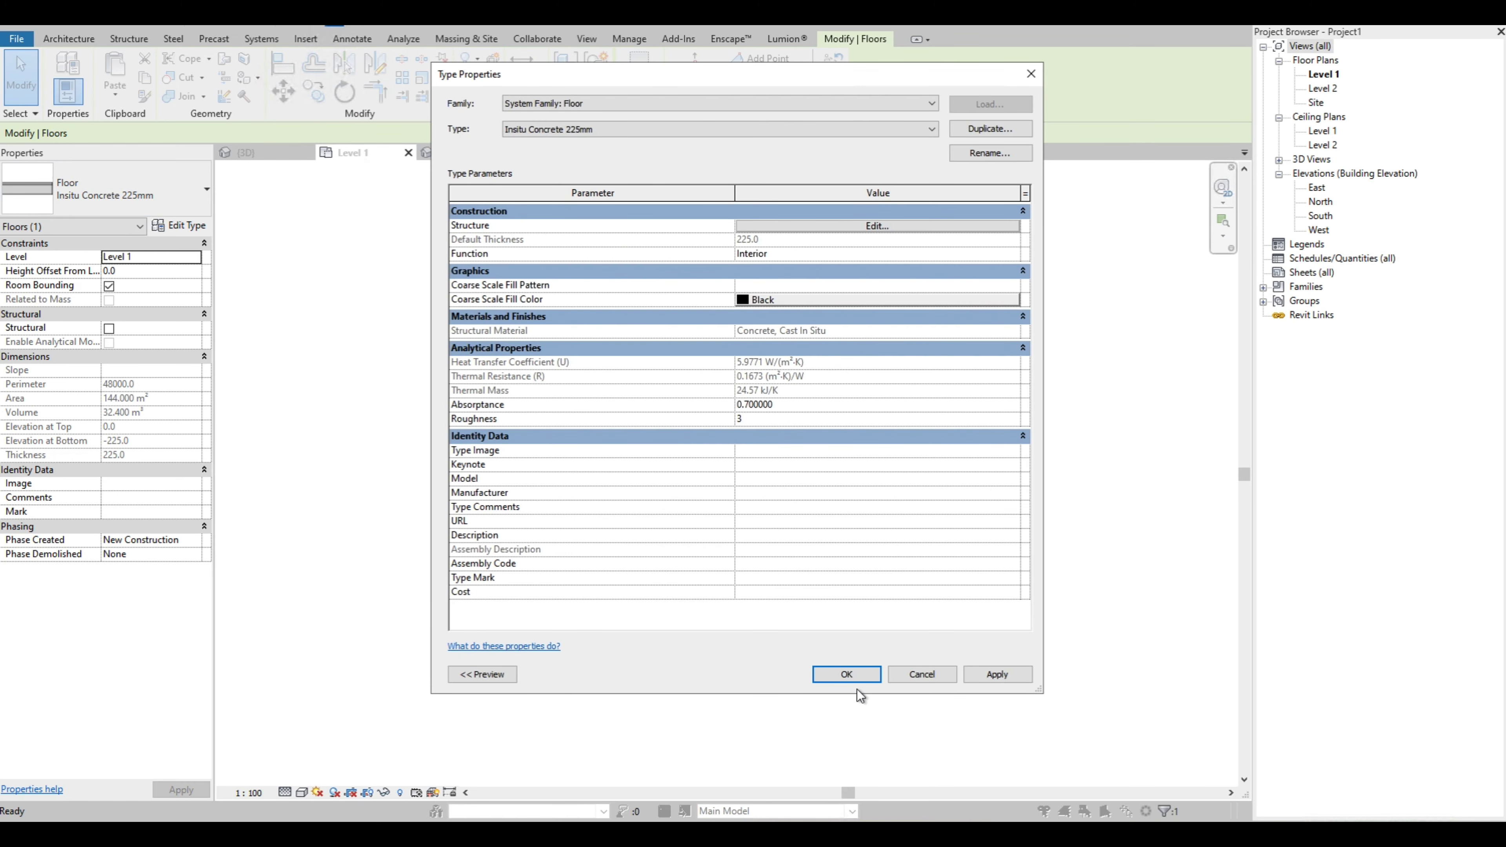
{"action": "left_click", "coordinate": [846, 674]}
{"action": "left_click", "coordinate": [463, 454]}
Rotate the floor's herringbone surface pattern by one of its diagonal lines until the tile joints run vertically and horizontally
{"action": "scroll", "coordinate": [627, 457], "scroll_direction": "up", "scroll_amount": 3}
{"action": "scroll", "coordinate": [442, 451], "scroll_direction": "up", "scroll_amount": 2}
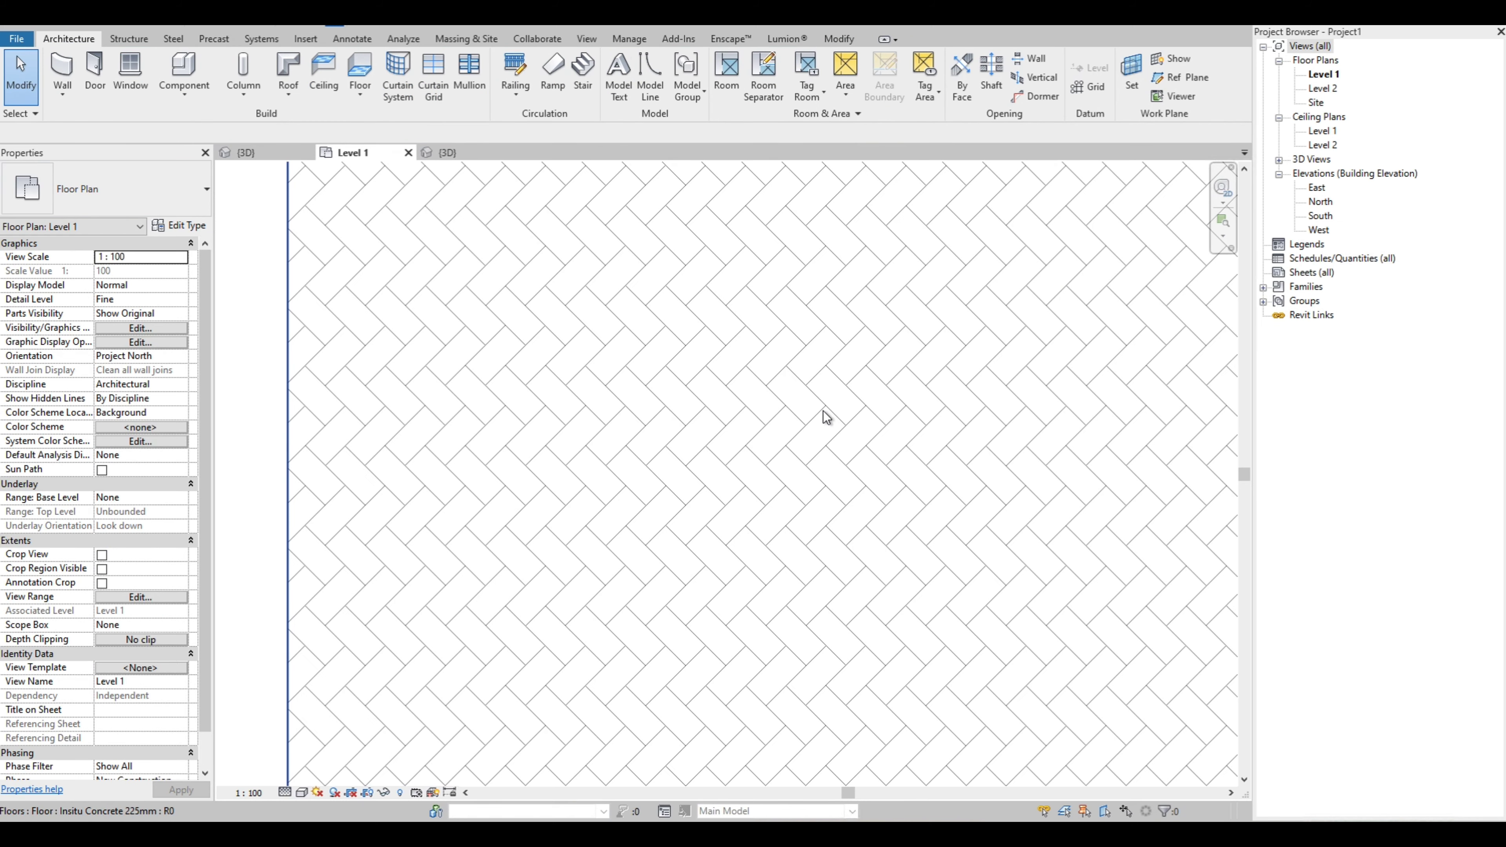
{"action": "left_click", "coordinate": [638, 416]}
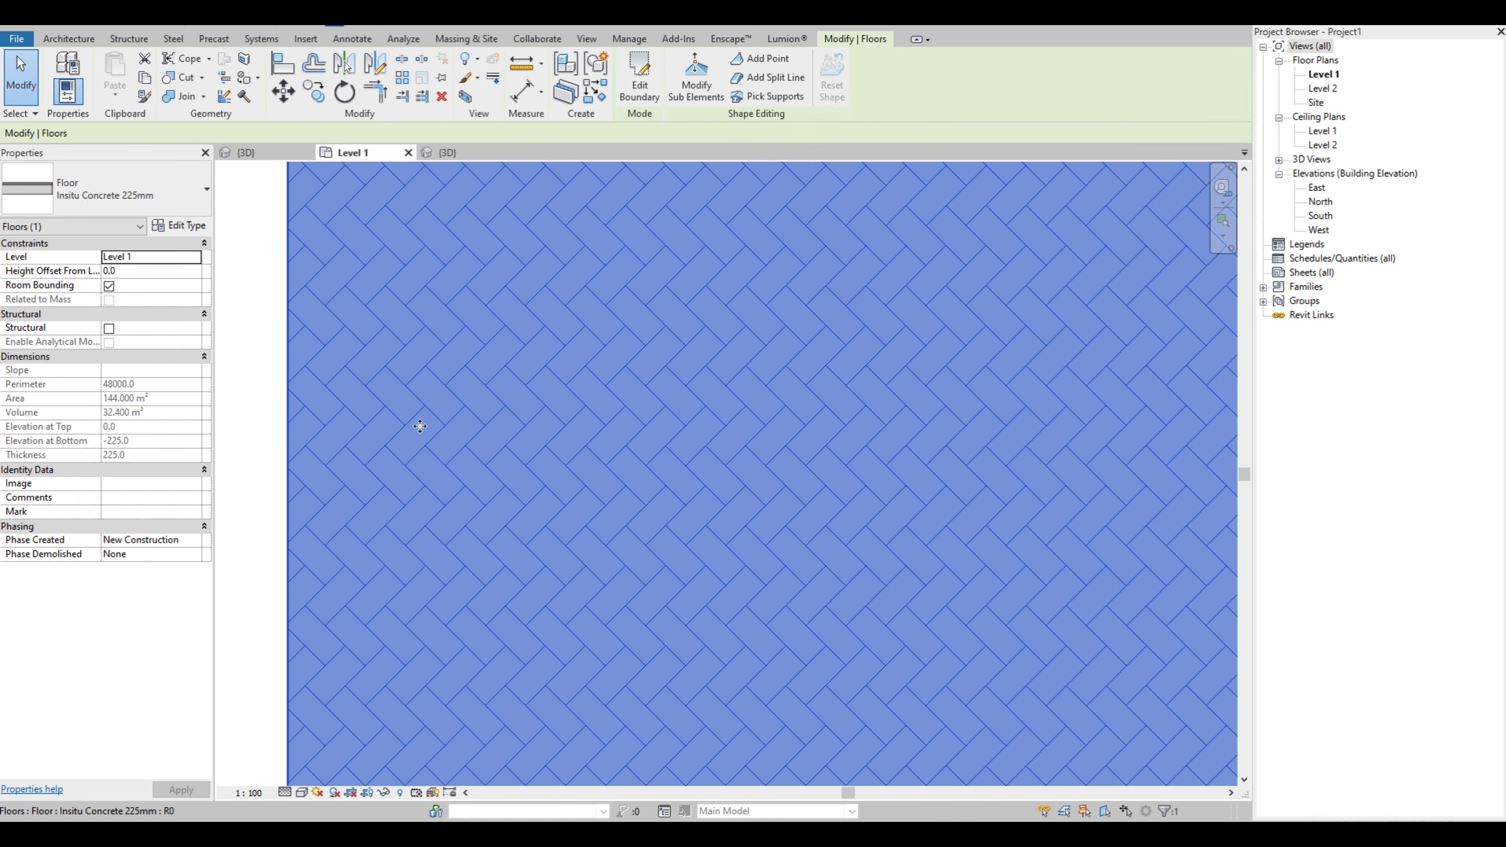
{"action": "key", "text": "Escape"}
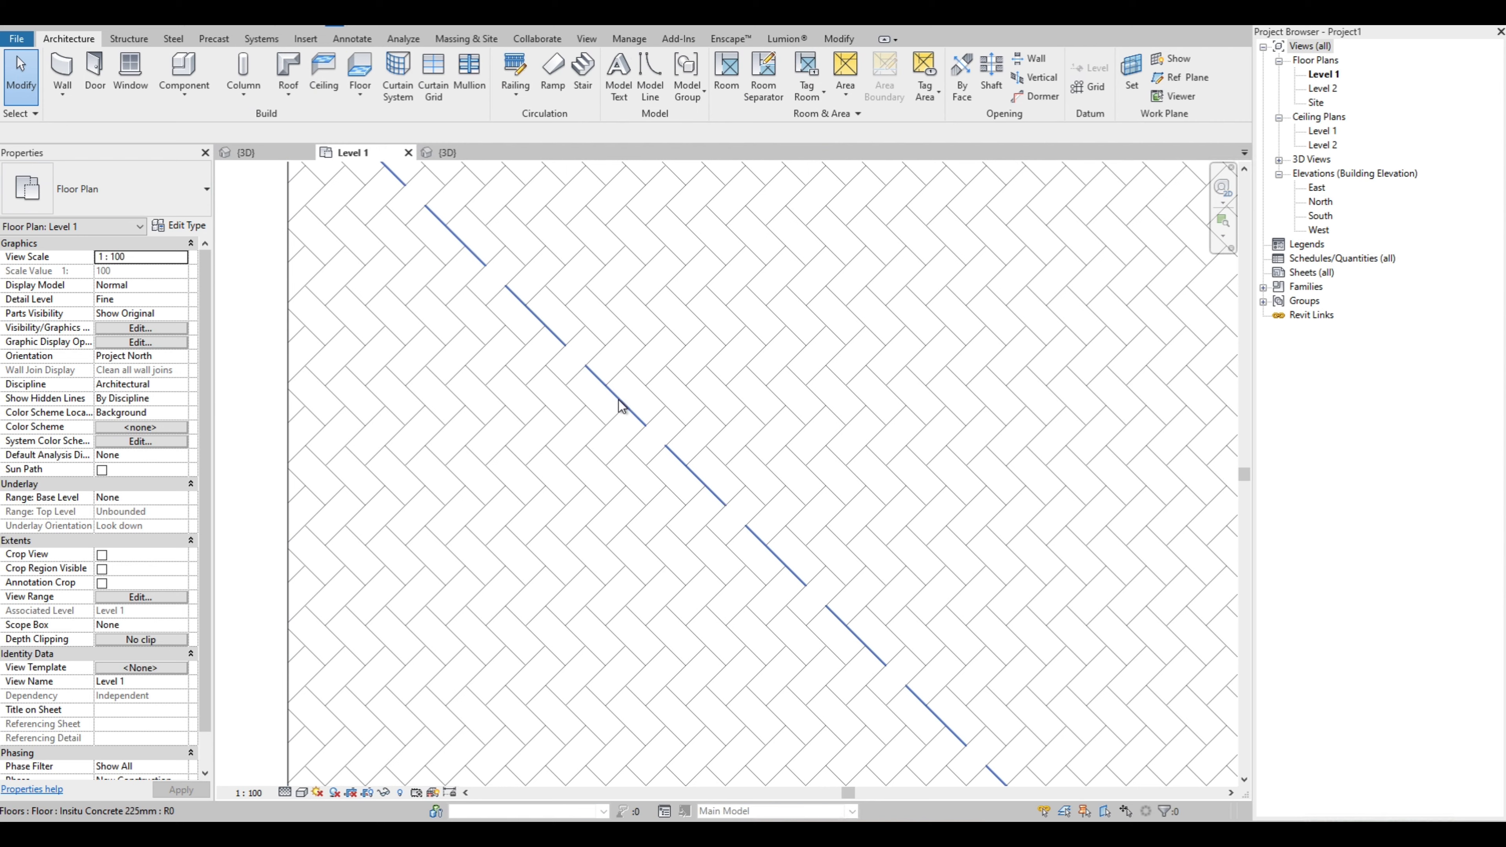
{"action": "left_click", "coordinate": [621, 406]}
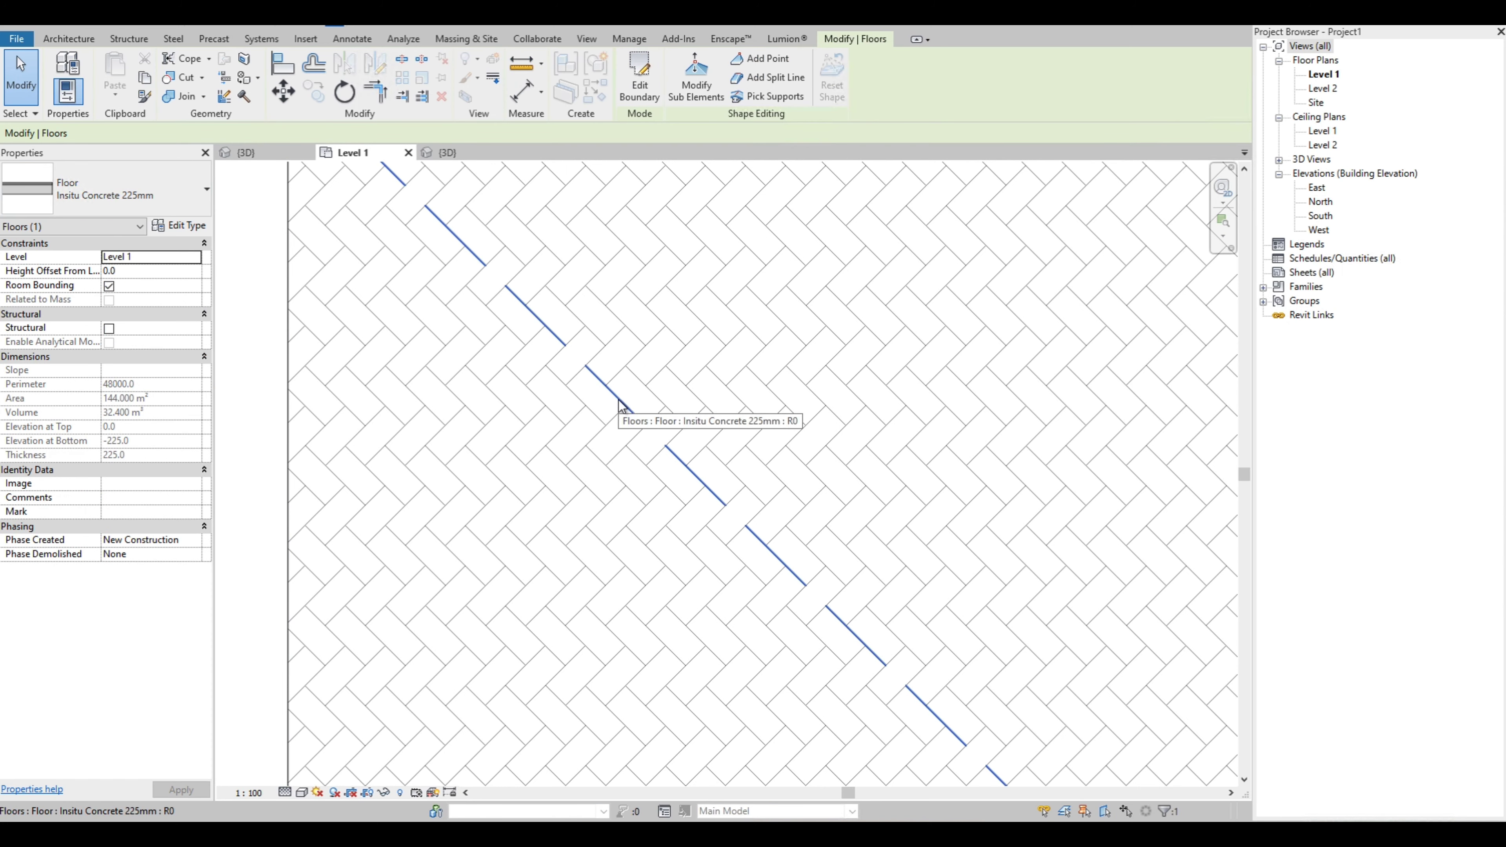
{"action": "key", "text": "r"}
{"action": "key", "text": "o"}
{"action": "left_click_drag", "start_coordinate": [620, 400], "coordinate": [666, 447]}
{"action": "left_click", "coordinate": [666, 447]}
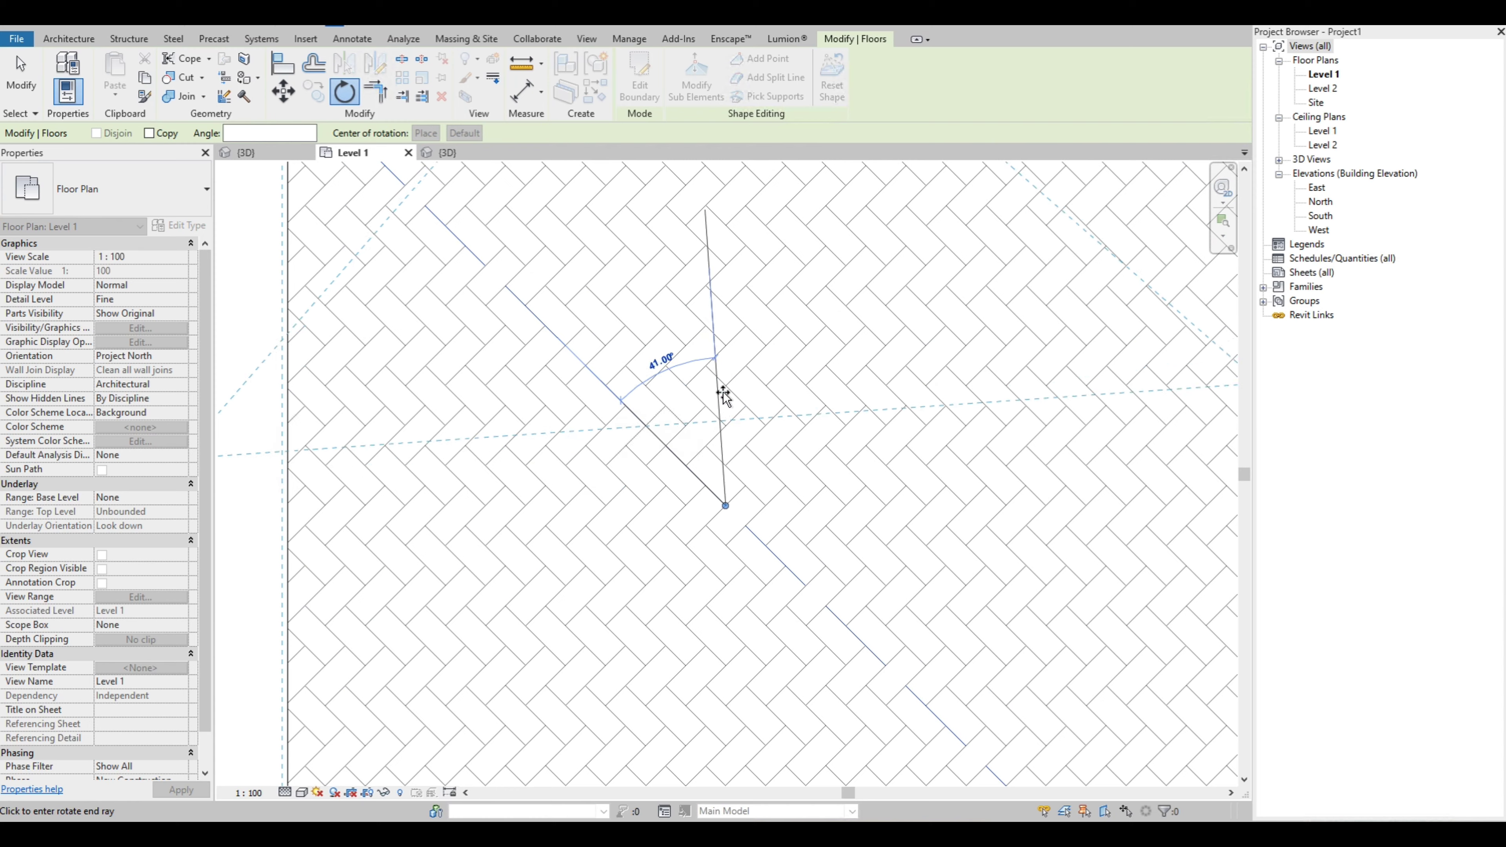
{"action": "left_click", "coordinate": [728, 389]}
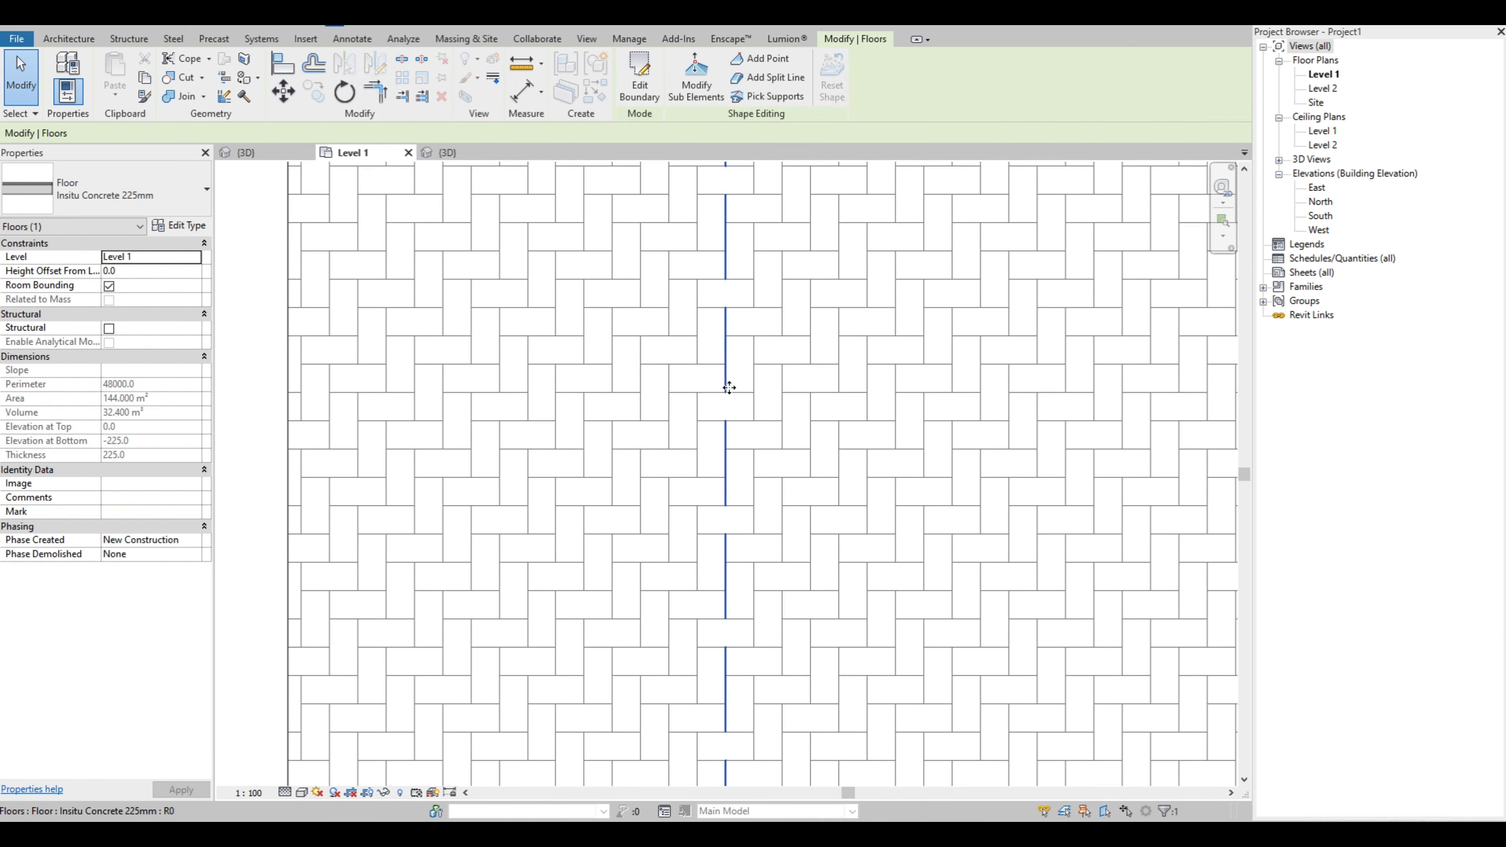
Examine the rotated herringbone pattern across the whole floor, from close up to the full plan
{"action": "scroll", "coordinate": [523, 456], "scroll_direction": "down", "scroll_amount": 3}
{"action": "scroll", "coordinate": [1114, 448], "scroll_direction": "up", "scroll_amount": 3}
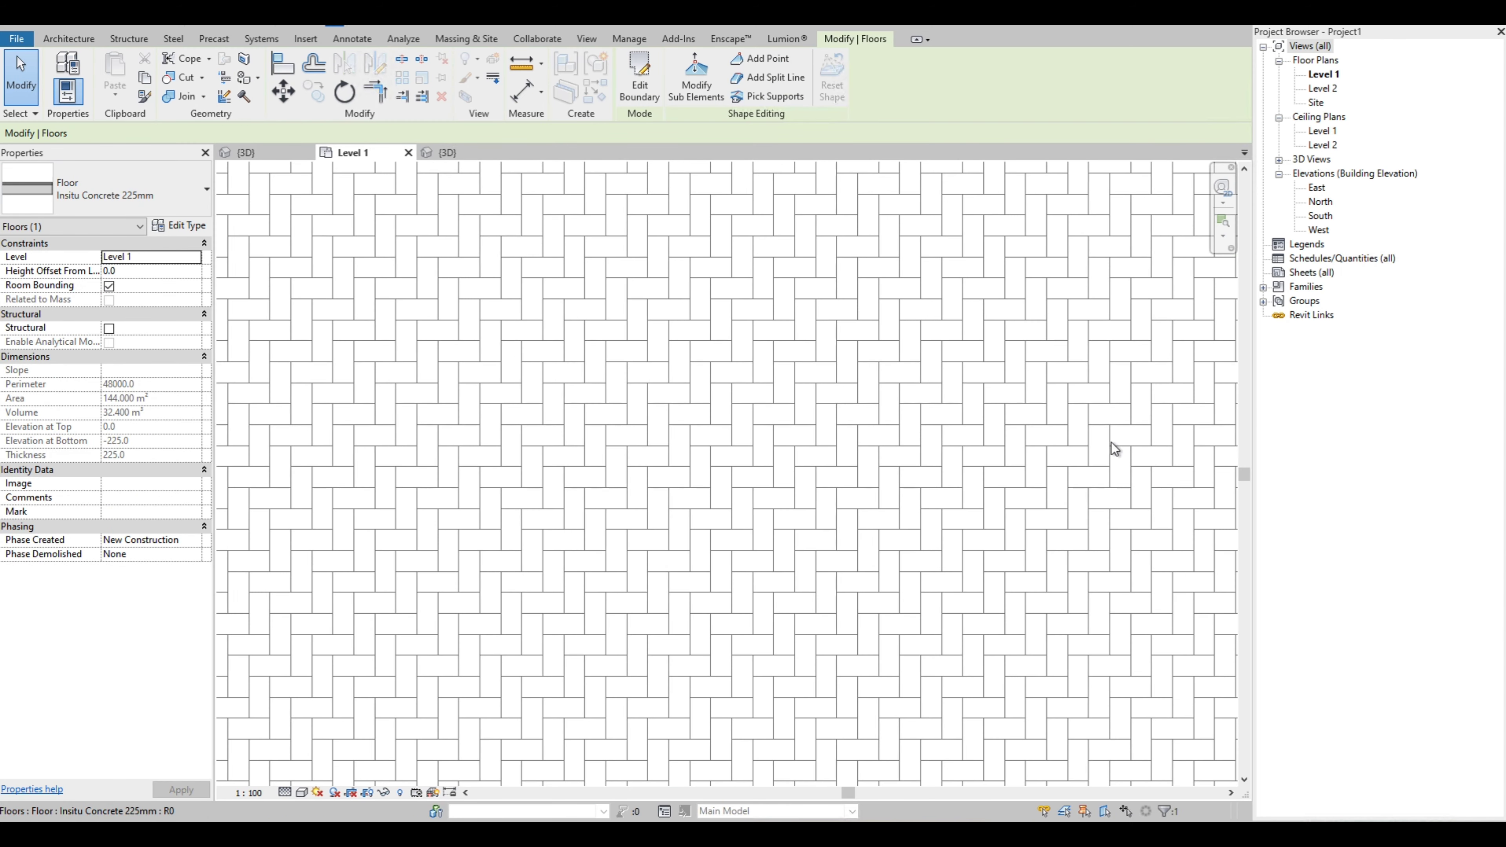
{"action": "scroll", "coordinate": [632, 452], "scroll_direction": "down", "scroll_amount": 2}
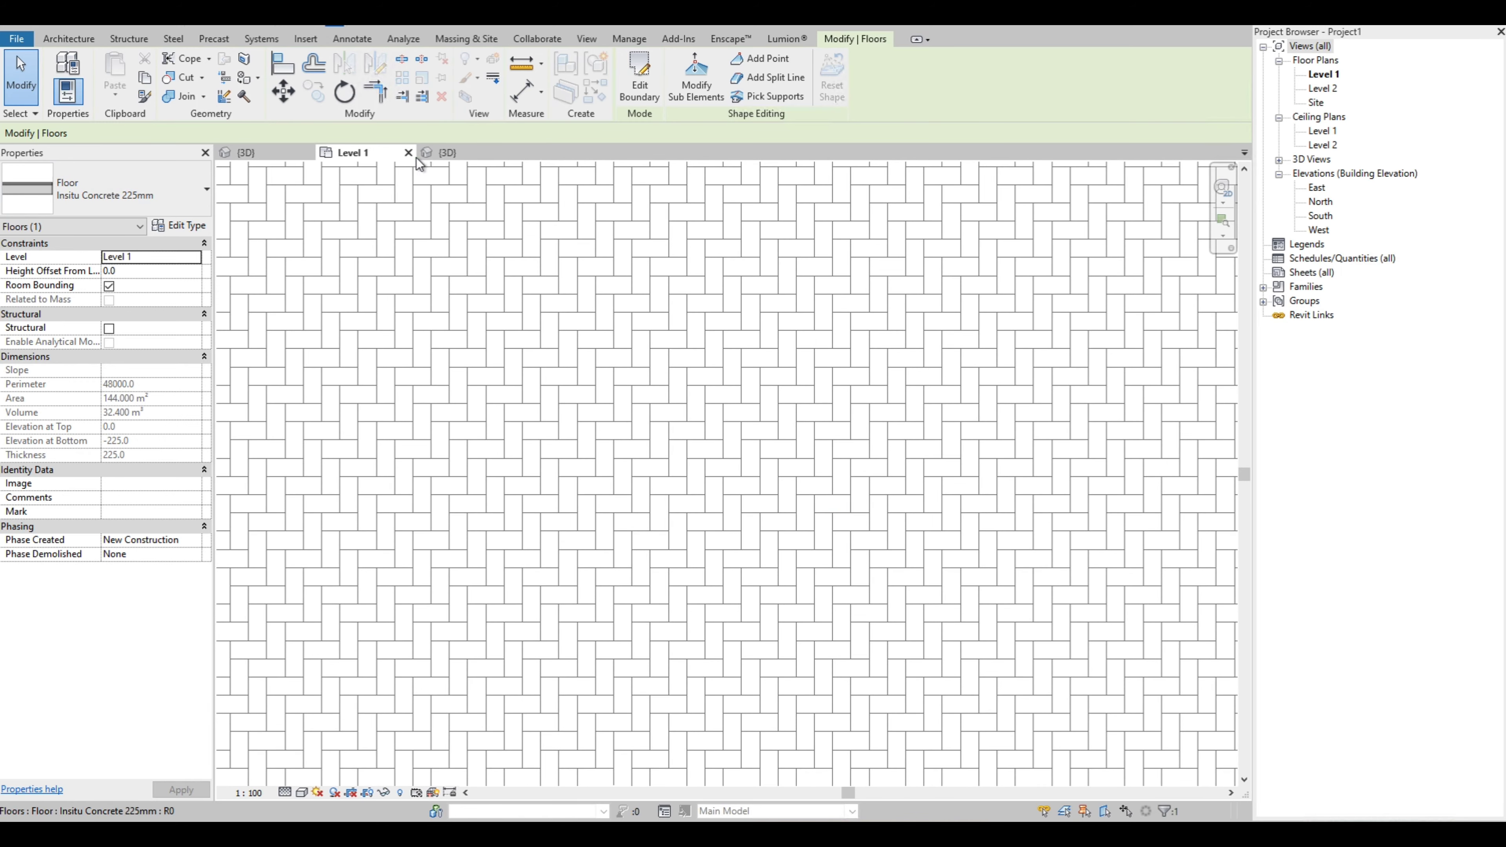
{"action": "key", "text": "Escape"}
{"action": "scroll", "coordinate": [663, 377], "scroll_direction": "down", "scroll_amount": 2}
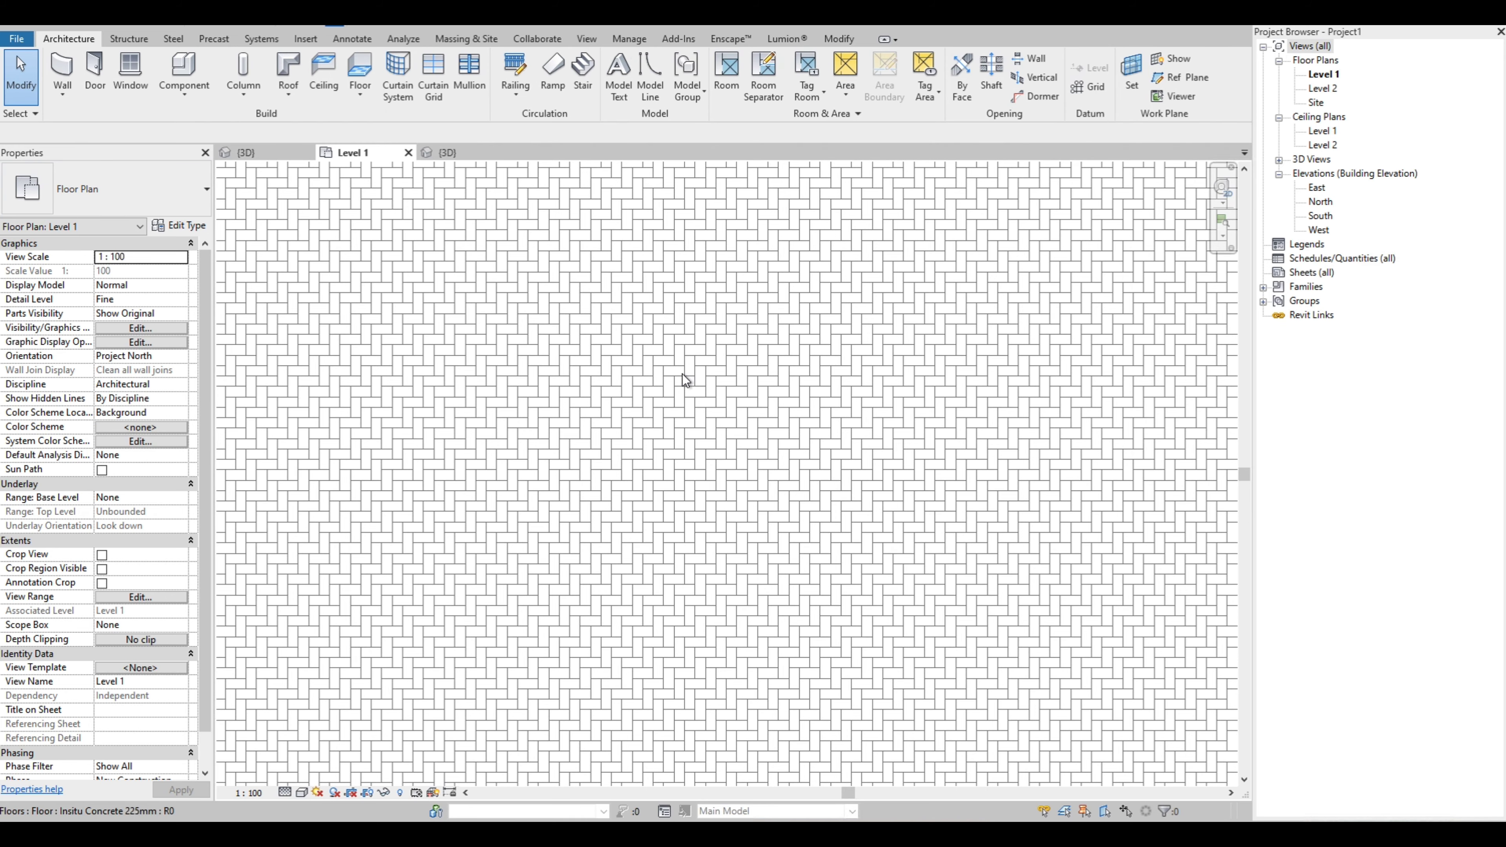
{"action": "scroll", "coordinate": [682, 373], "scroll_direction": "down", "scroll_amount": 3}
{"action": "scroll", "coordinate": [701, 449], "scroll_direction": "down", "scroll_amount": 2}
{"action": "scroll", "coordinate": [712, 488], "scroll_direction": "up", "scroll_amount": 3}
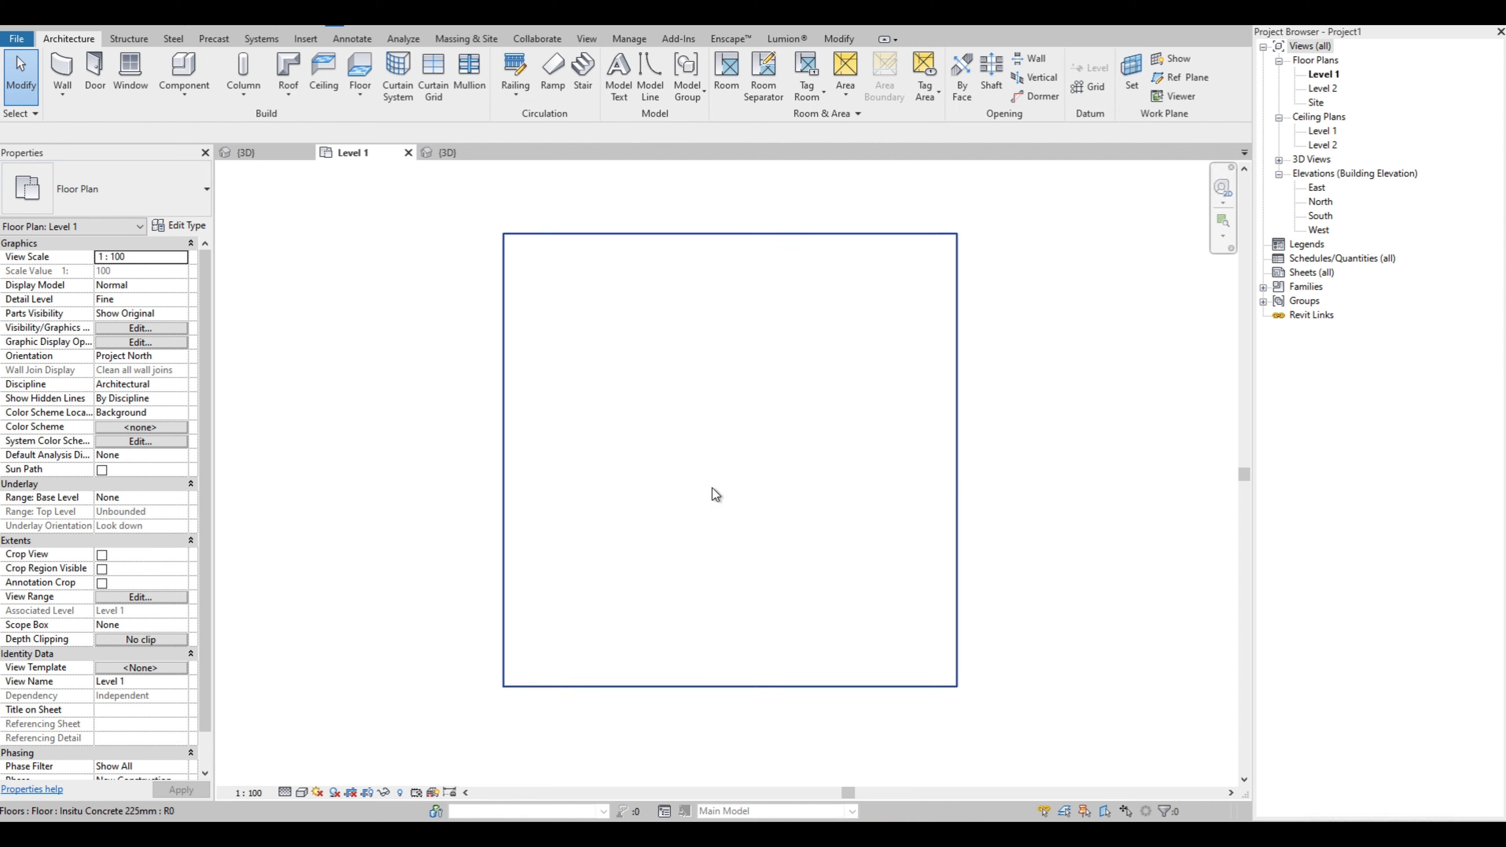
{"action": "left_click", "coordinate": [712, 487]}
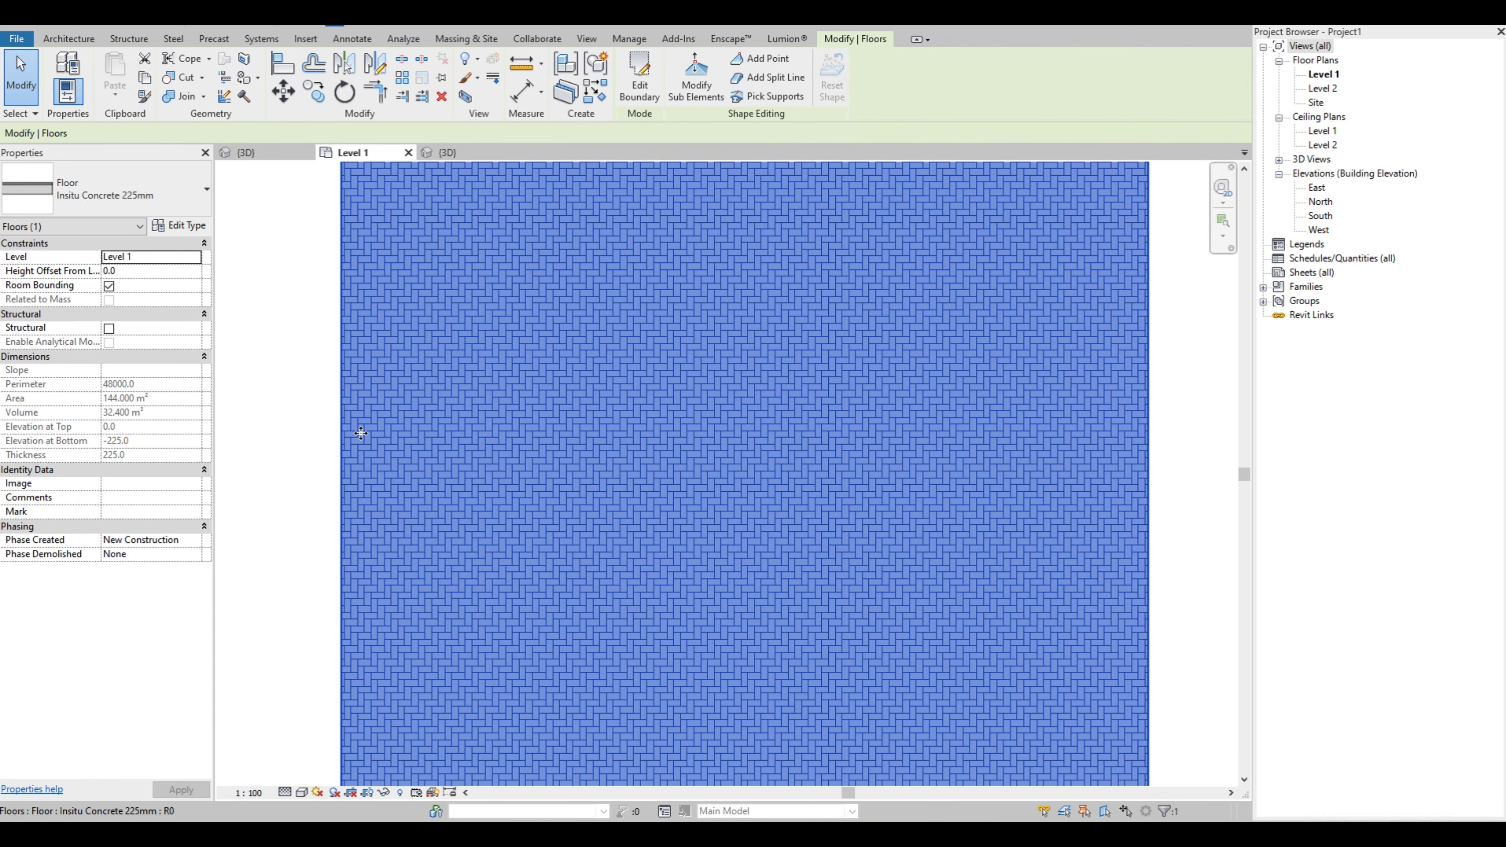
{"action": "scroll", "coordinate": [361, 434], "scroll_direction": "down", "scroll_amount": 5}
{"action": "scroll", "coordinate": [516, 396], "scroll_direction": "up", "scroll_amount": 1}
{"action": "left_click", "coordinate": [686, 313]}
{"action": "scroll", "coordinate": [686, 312], "scroll_direction": "down", "scroll_amount": 3}
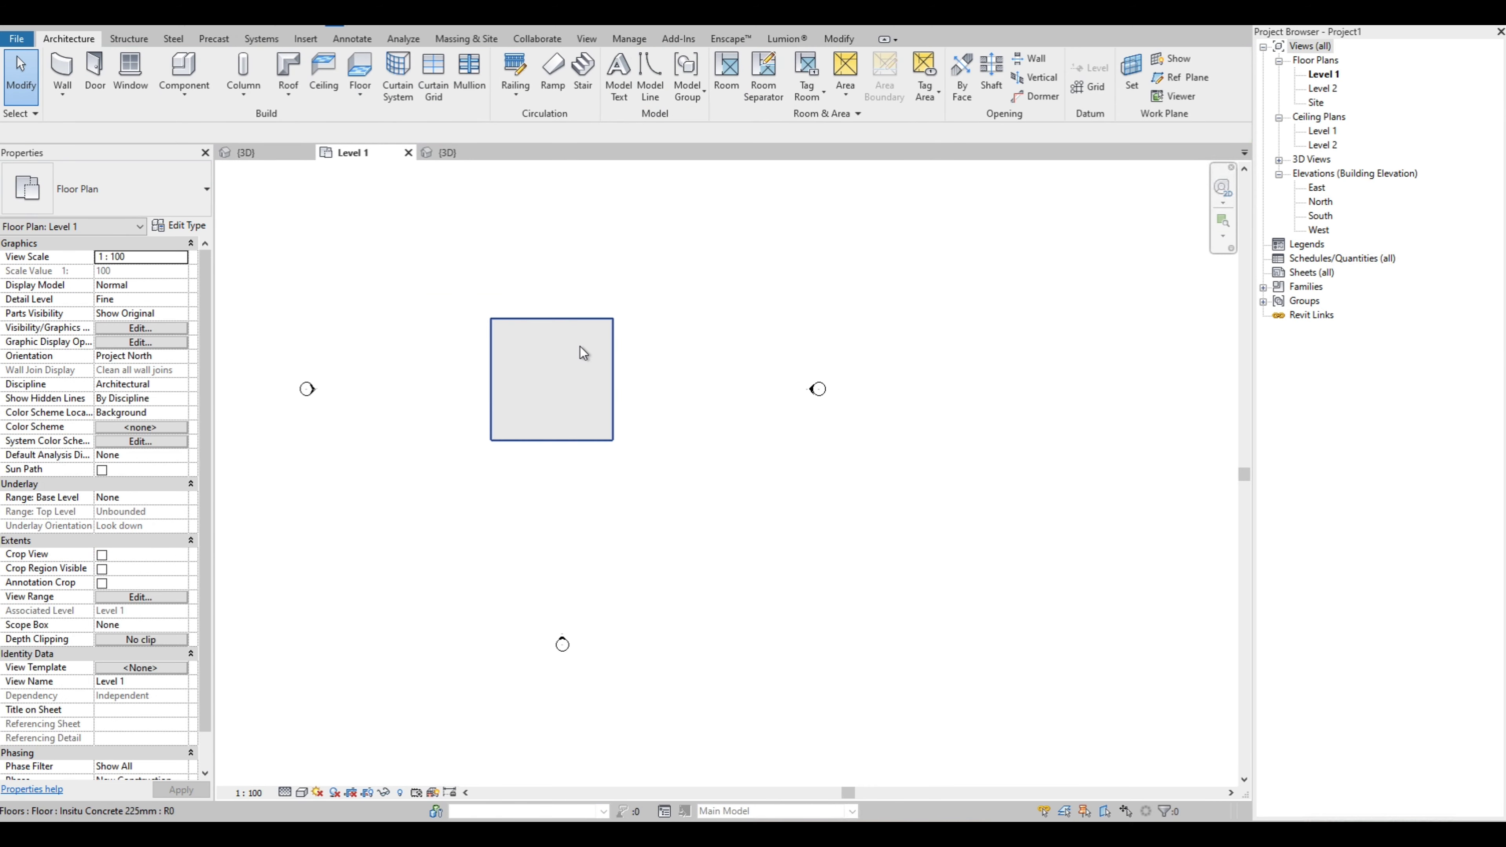
Copy the square floor straight up from its lower-left corner to its upper-left corner, placing the copy against its upper edge
{"action": "left_click", "coordinate": [571, 350]}
{"action": "key", "text": "c"}
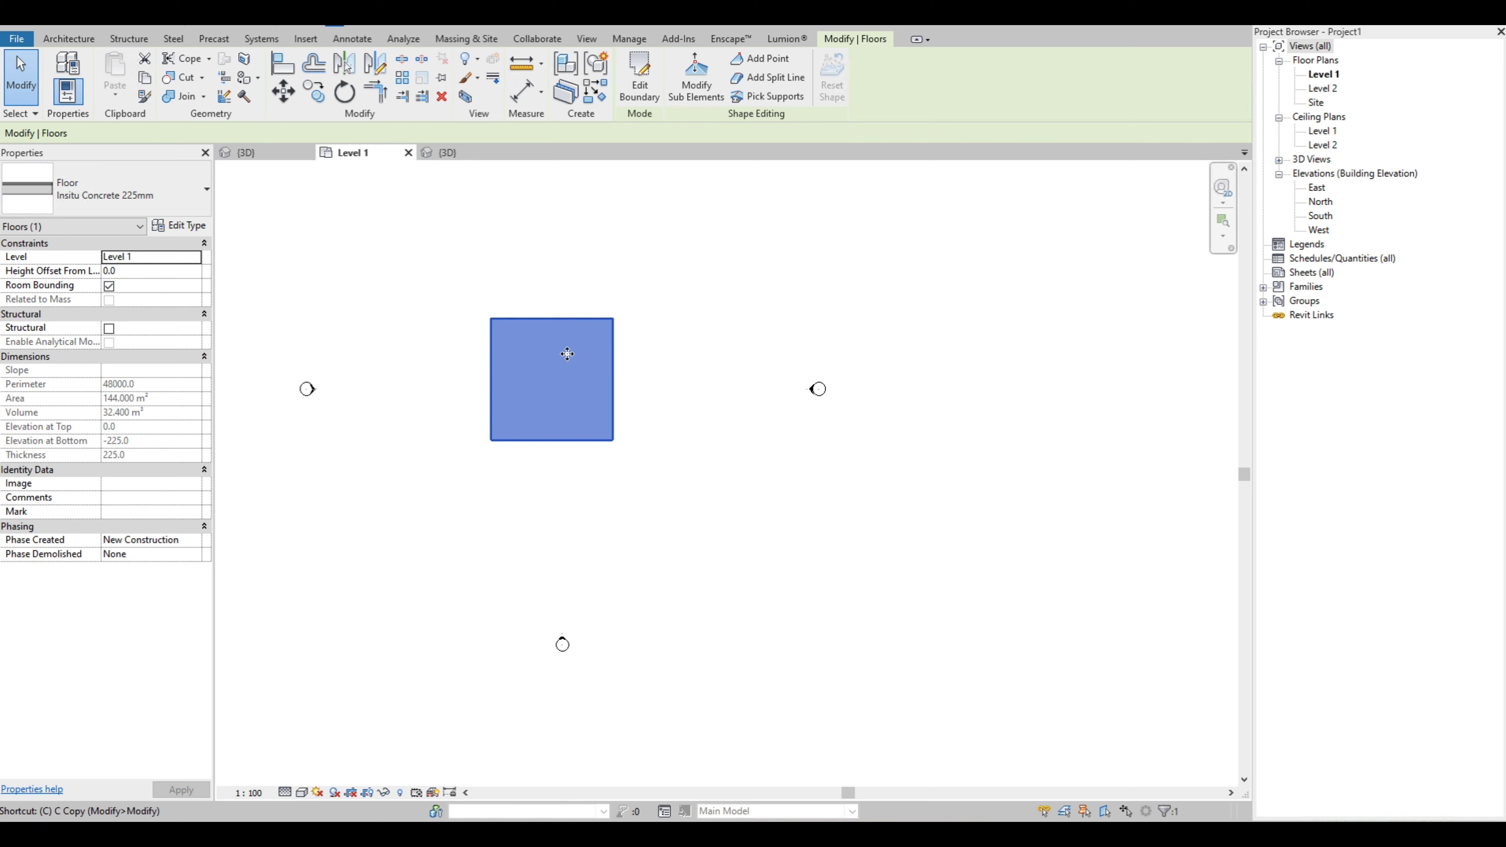
{"action": "key", "text": "c"}
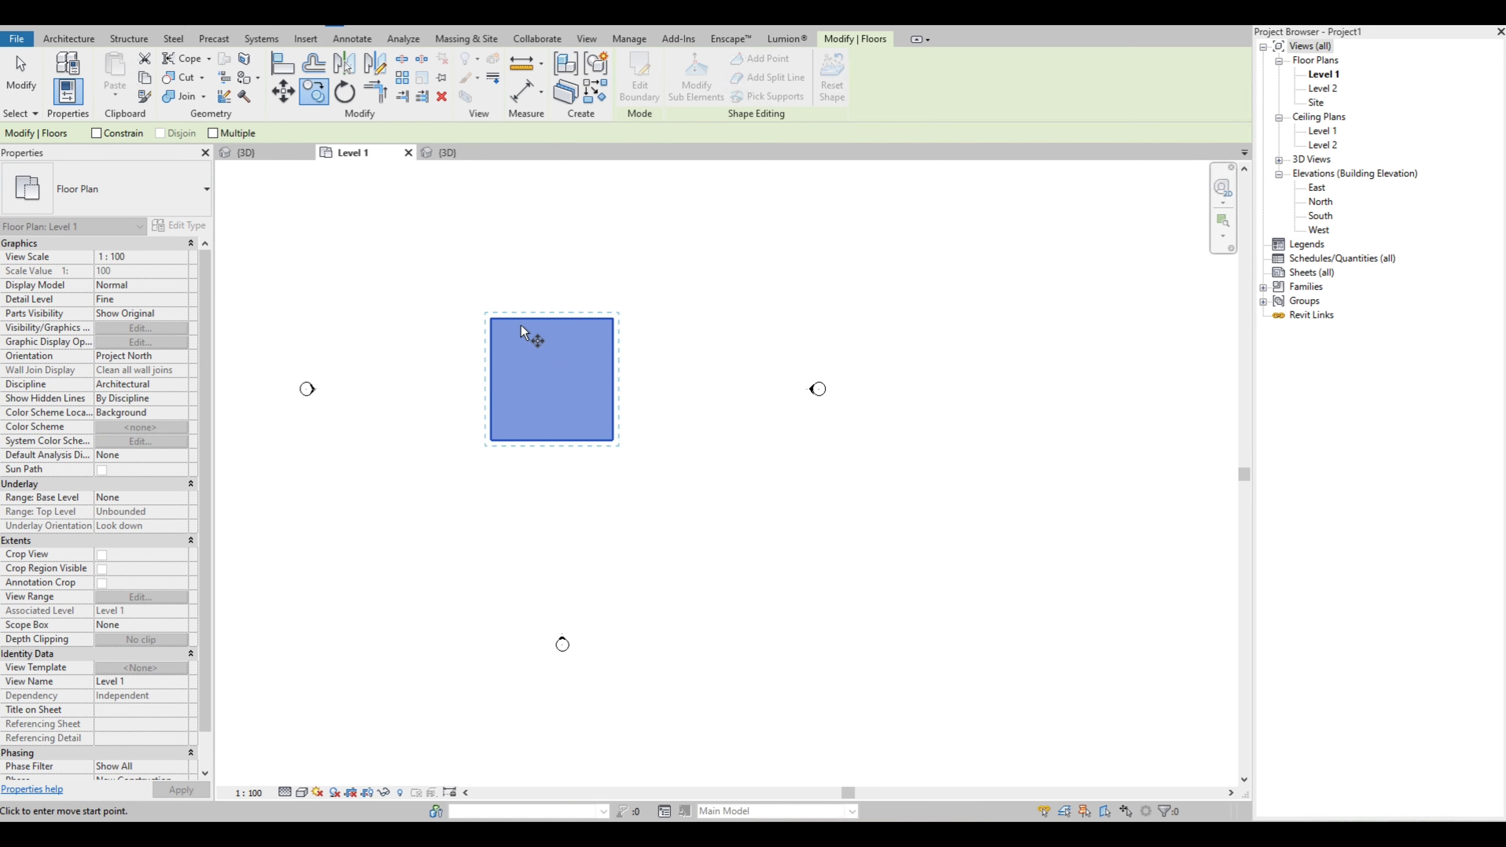
{"action": "left_click", "coordinate": [496, 445]}
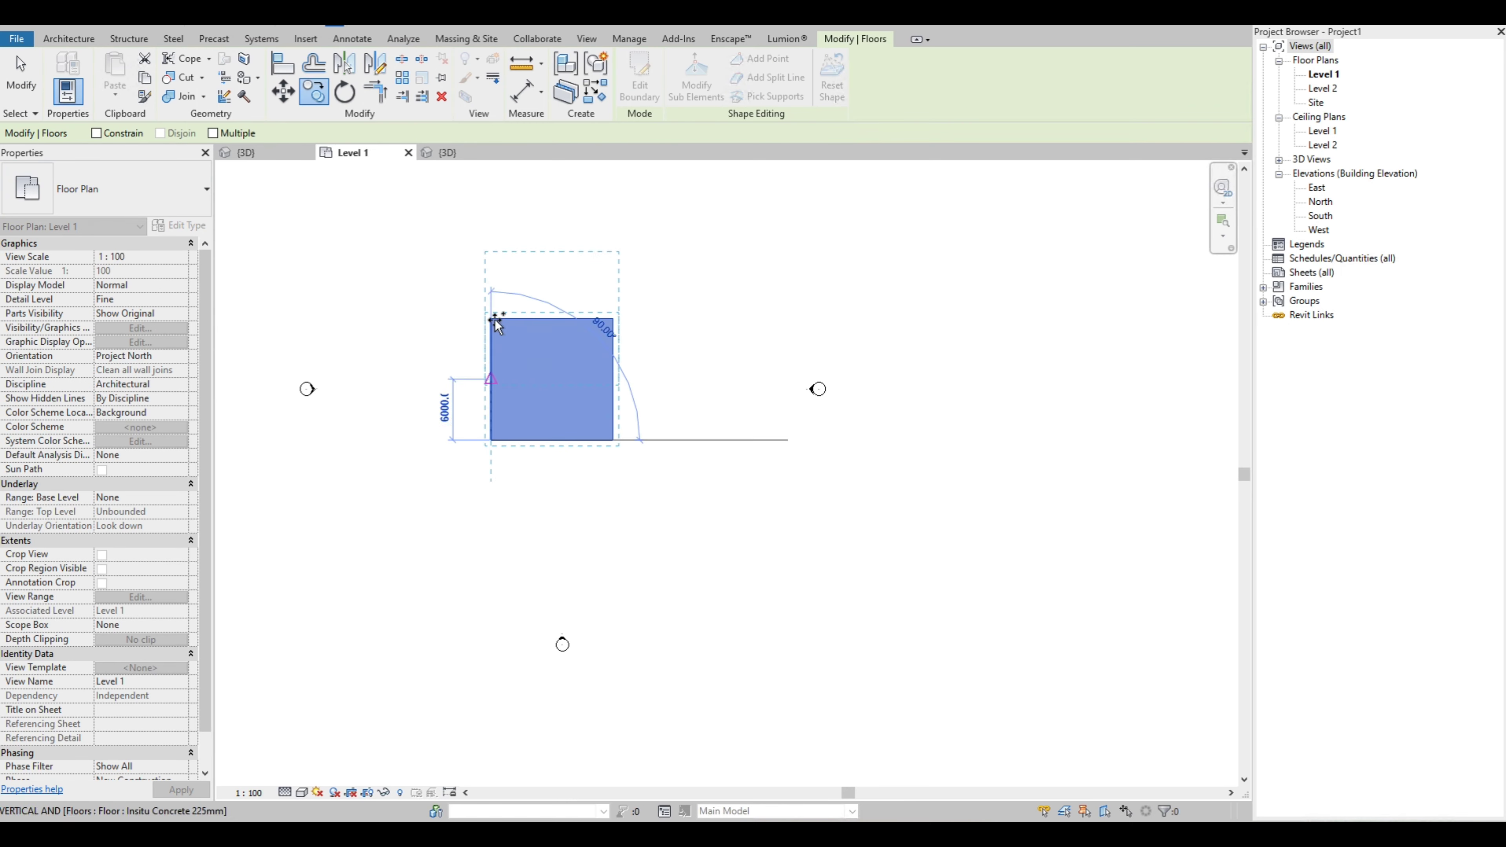
{"action": "left_click", "coordinate": [494, 320]}
{"action": "scroll", "coordinate": [488, 295], "scroll_direction": "up", "scroll_amount": 1}
{"action": "left_click", "coordinate": [538, 201]}
{"action": "scroll", "coordinate": [536, 203], "scroll_direction": "up", "scroll_amount": 3}
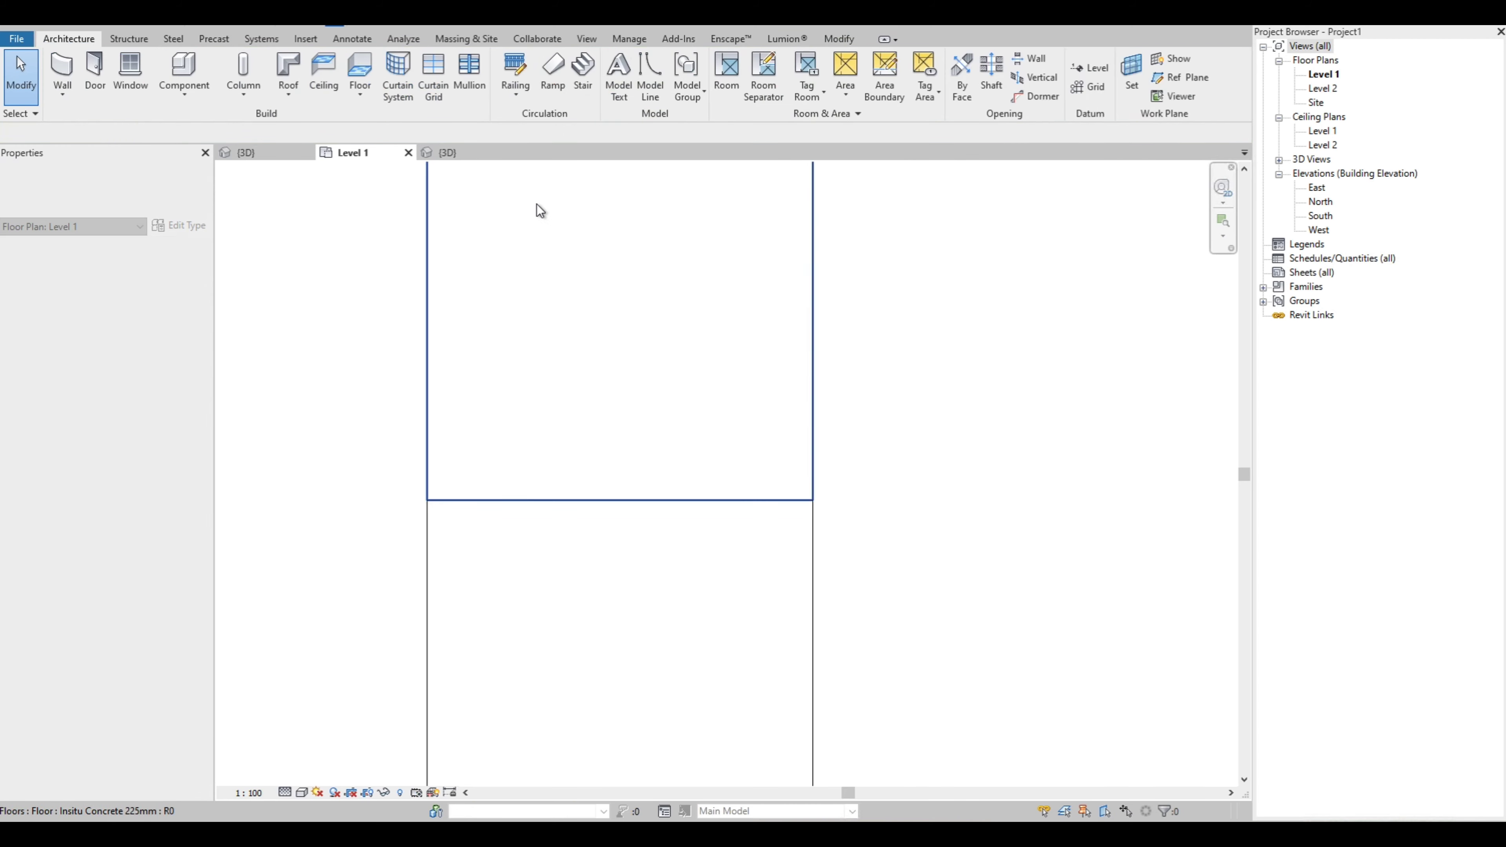
Duplicate the upper floor copy's type under the name Insitu Concrete 225mm 2
{"action": "left_click", "coordinate": [441, 565]}
{"action": "scroll", "coordinate": [441, 565], "scroll_direction": "down", "scroll_amount": 2}
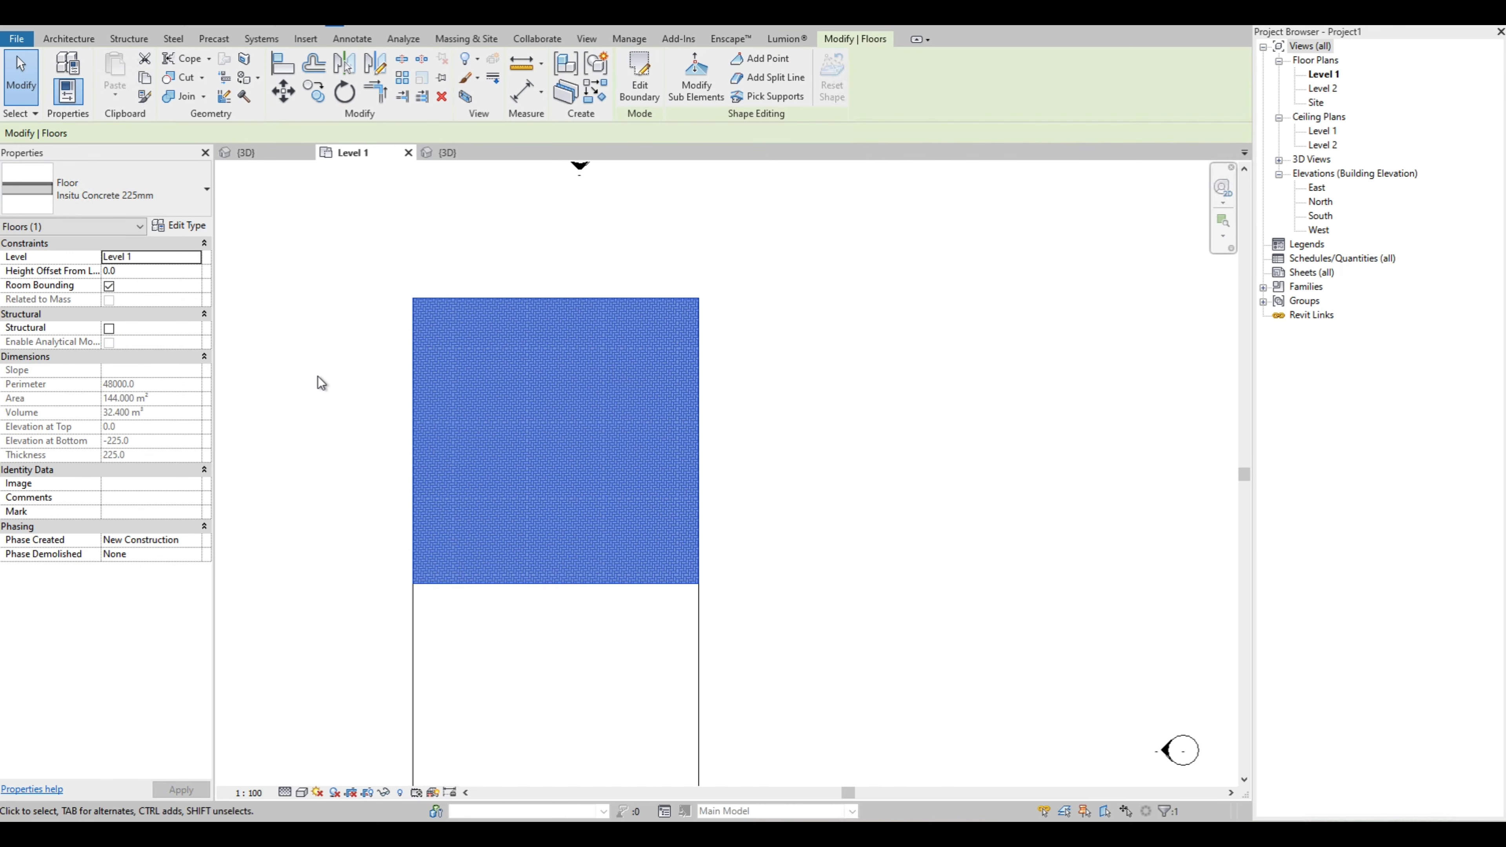
{"action": "left_click", "coordinate": [182, 226]}
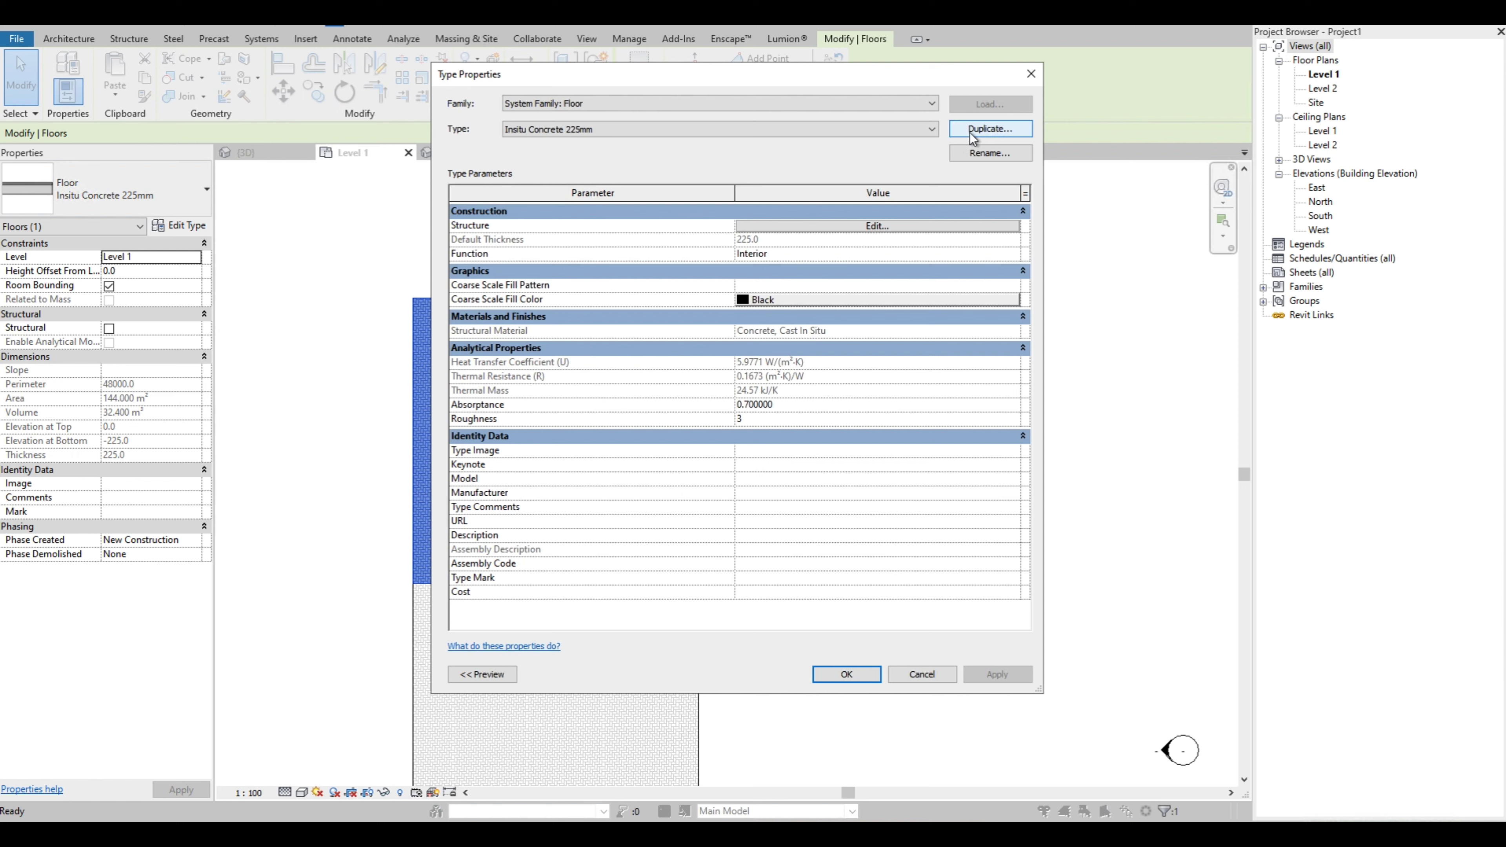
{"action": "left_click", "coordinate": [991, 130]}
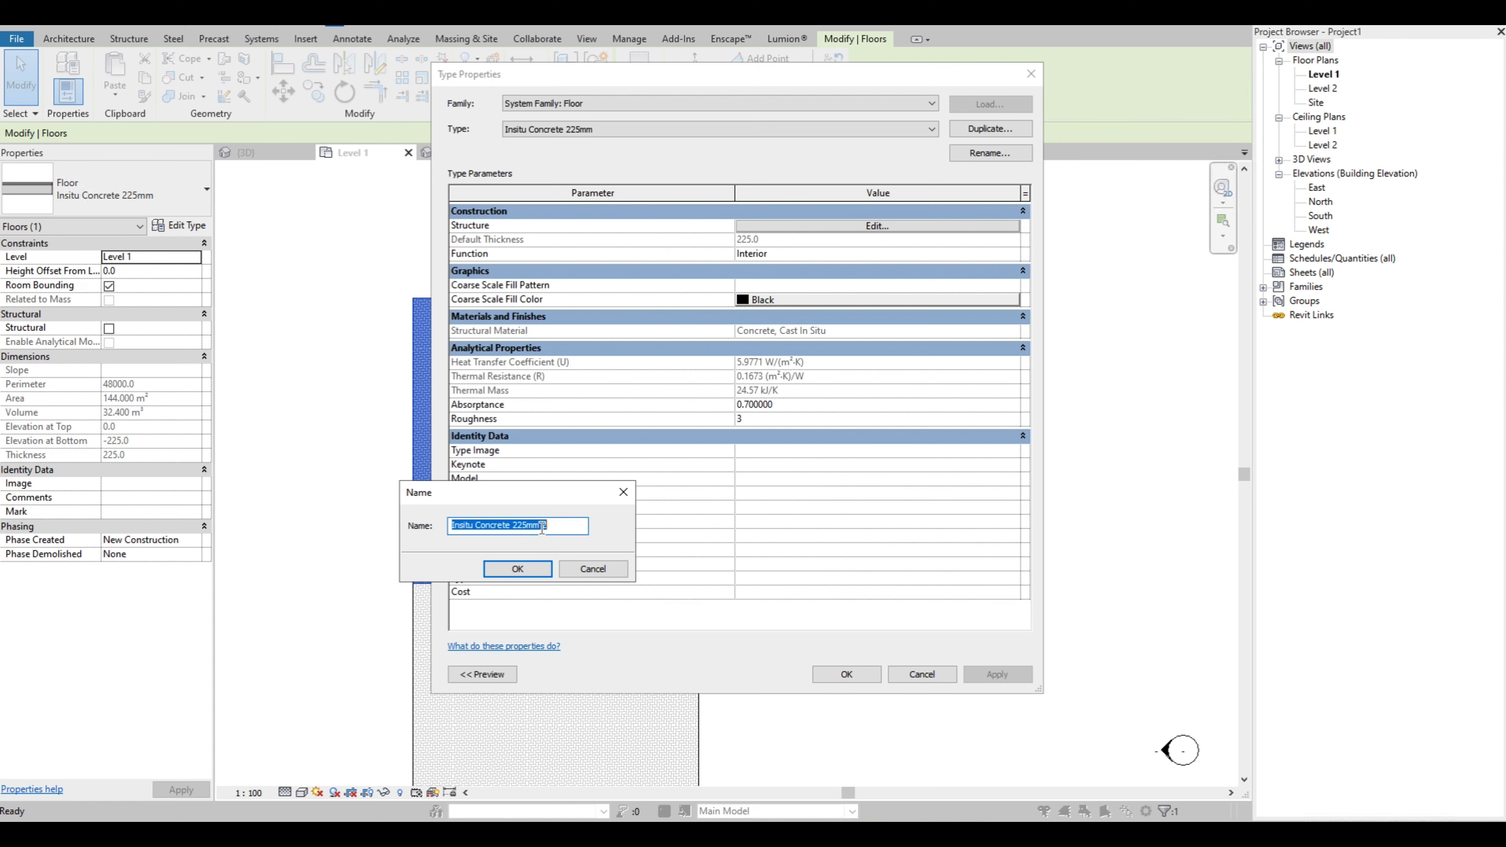
{"action": "key", "text": "Return"}
In the Insitu Concrete 225mm 2 floor structure, create a new material for the Finish 1 layer and name it Tile 2
{"action": "left_click", "coordinate": [825, 226]}
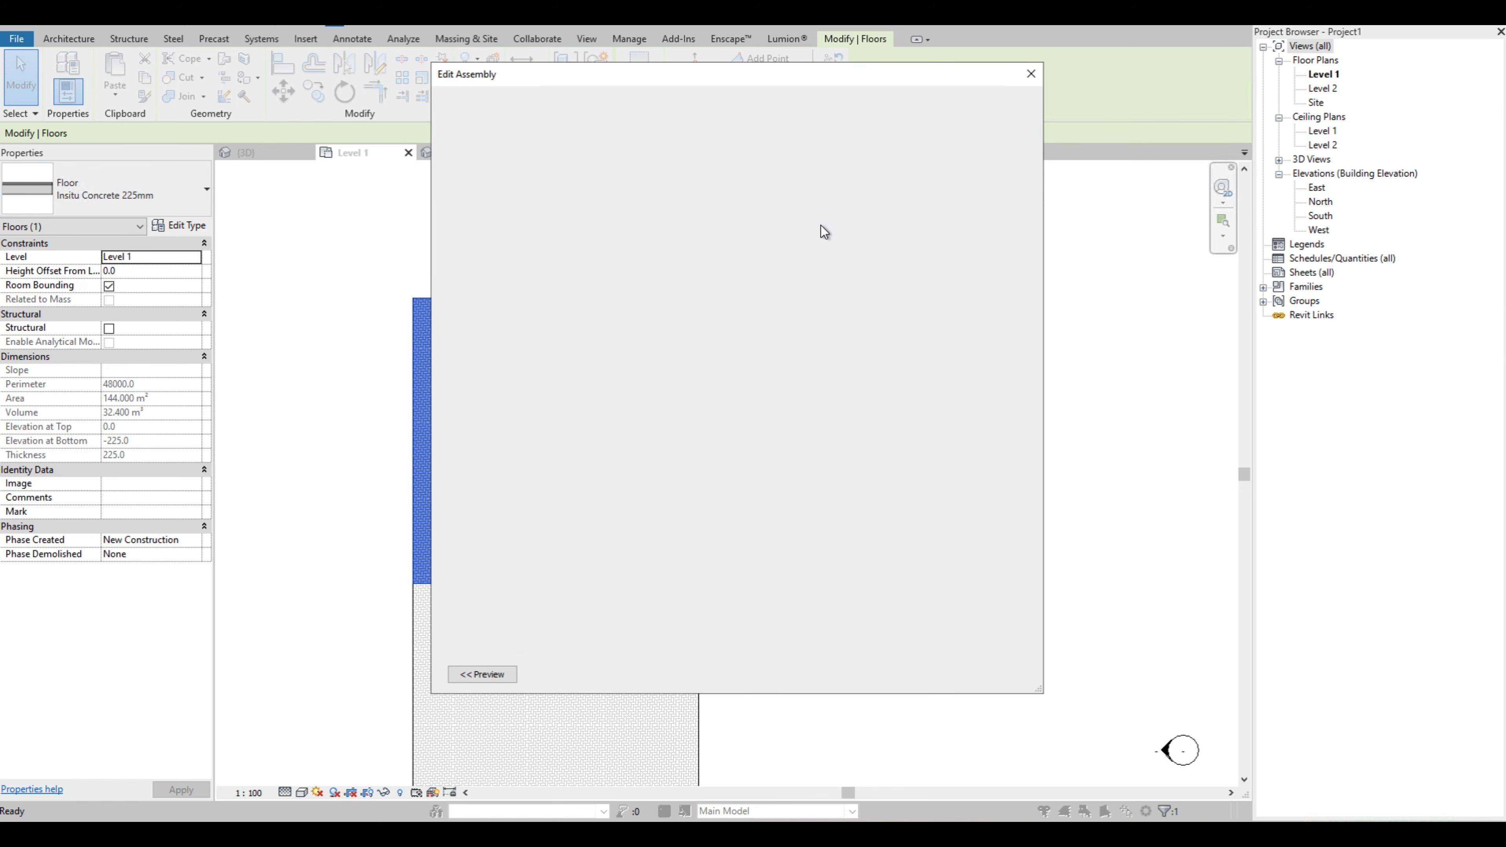
{"action": "left_click", "coordinate": [606, 226]}
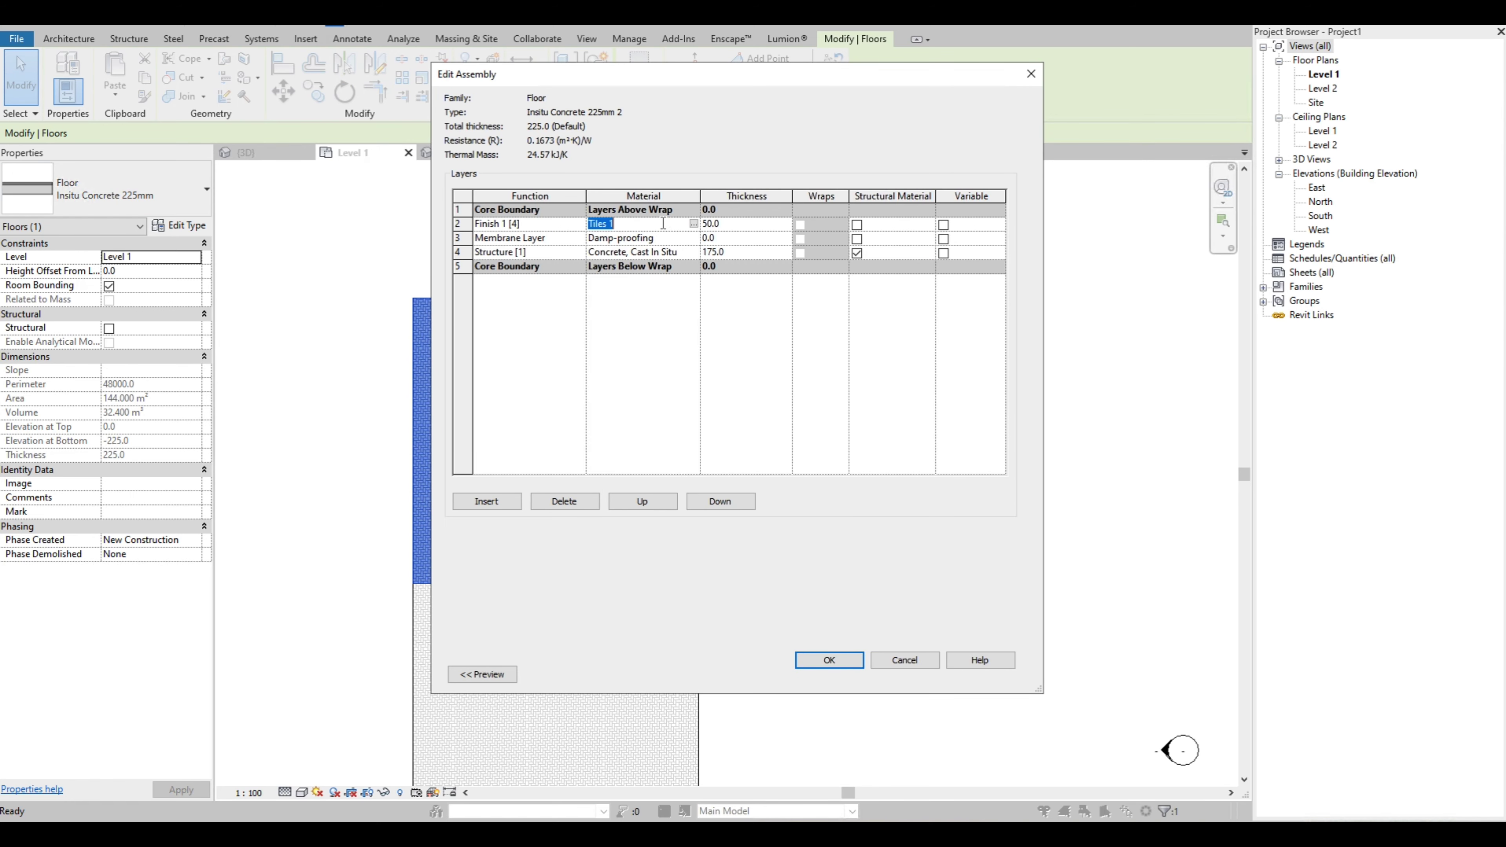
{"action": "left_click", "coordinate": [694, 224]}
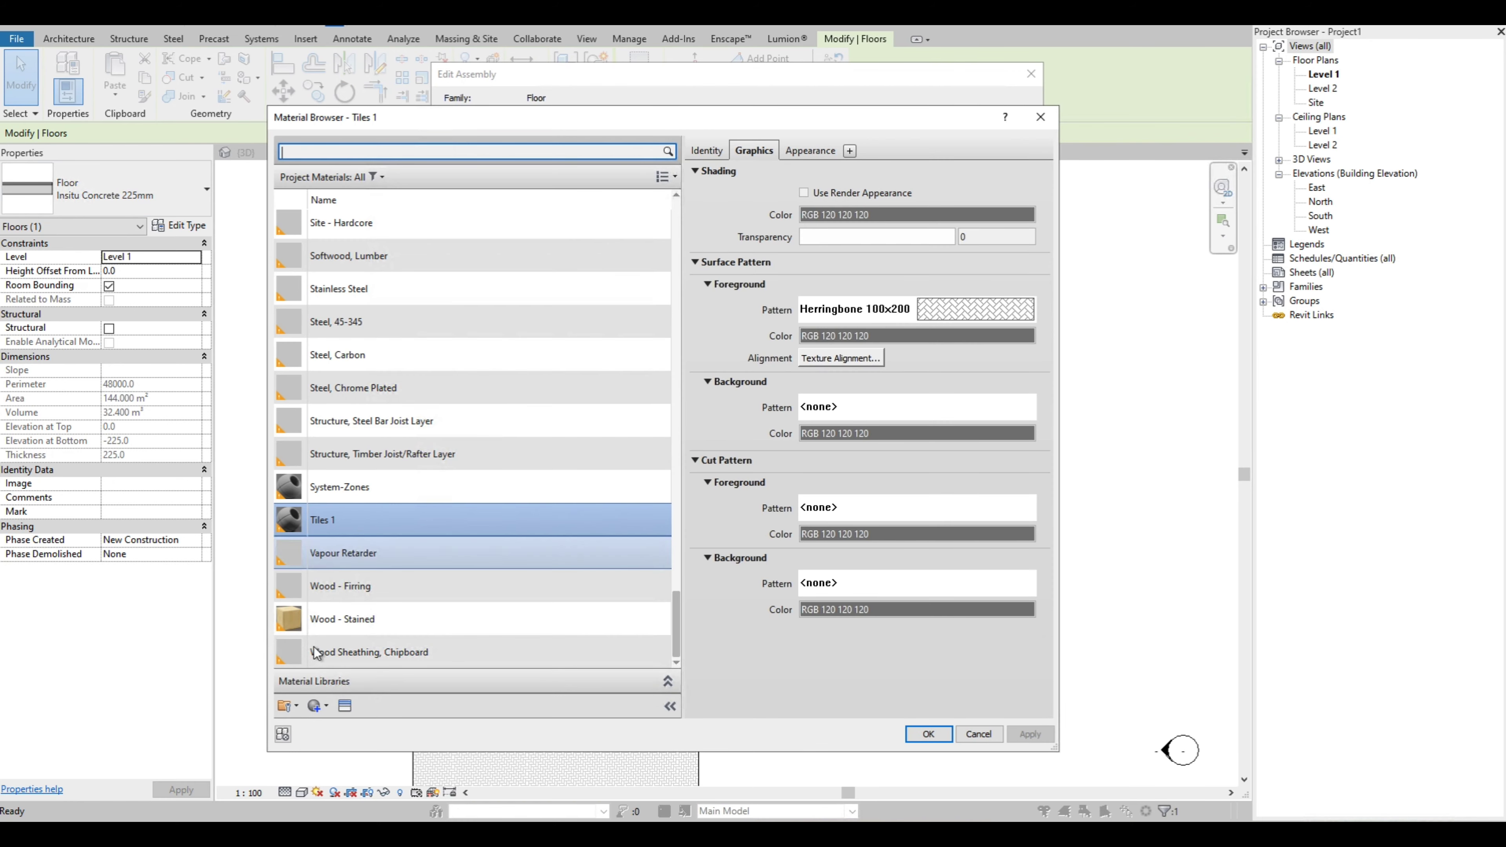
{"action": "left_click", "coordinate": [323, 709]}
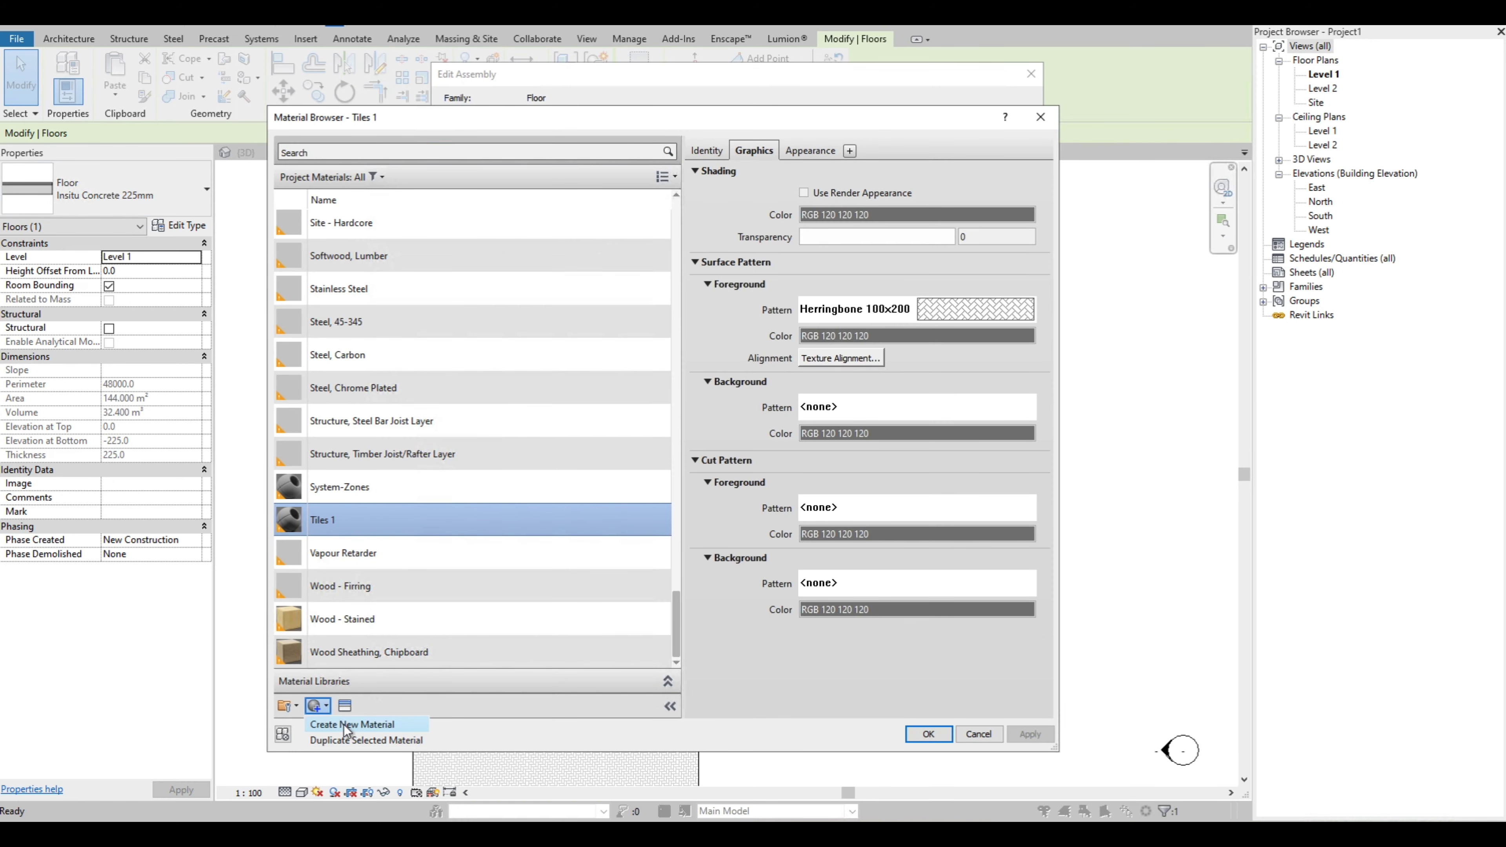
{"action": "left_click", "coordinate": [338, 723]}
{"action": "right_click", "coordinate": [369, 444]}
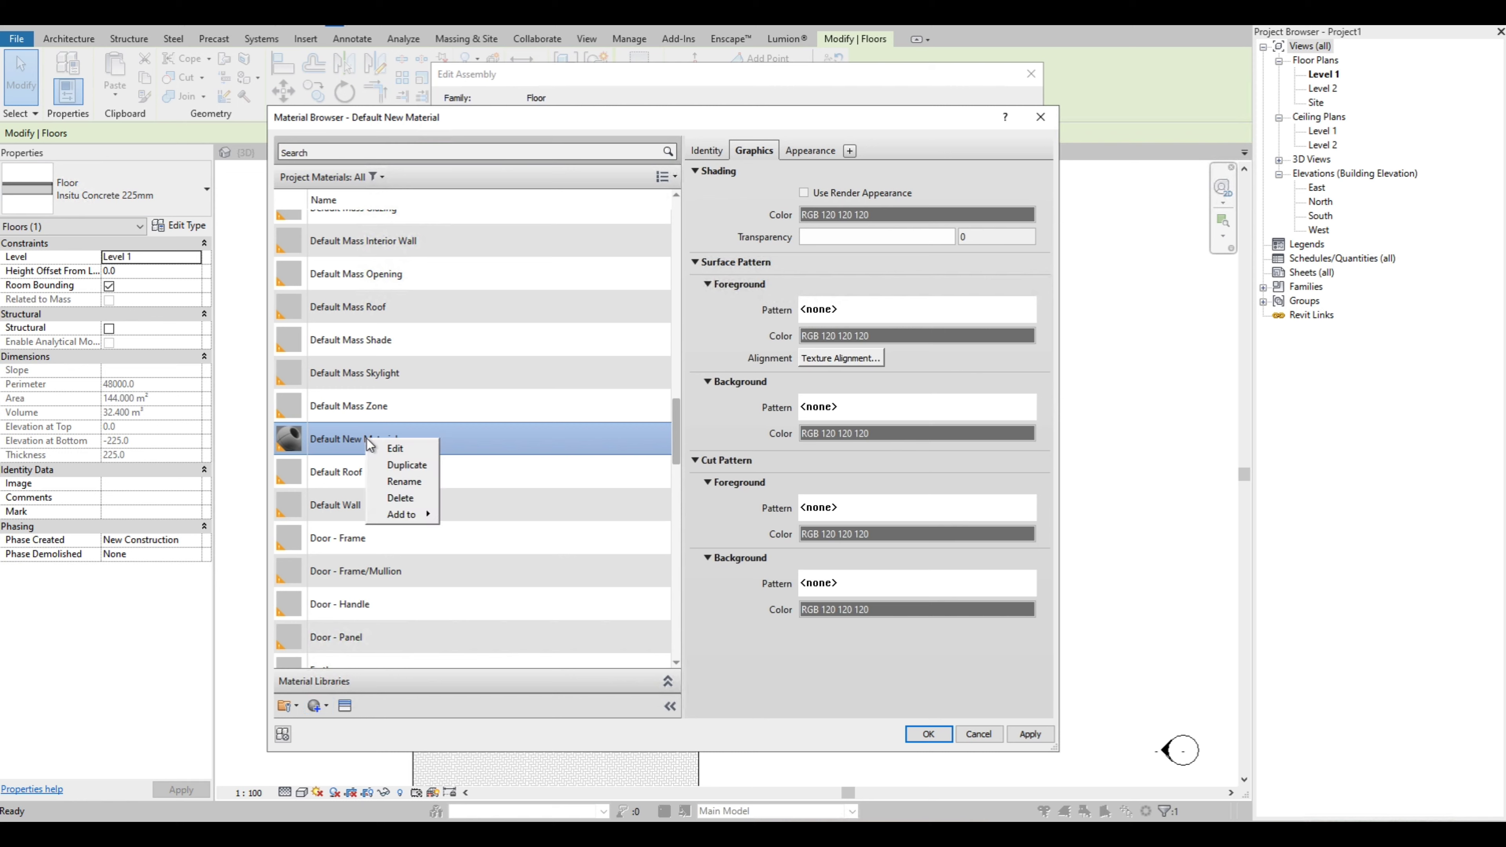
{"action": "left_click", "coordinate": [402, 483]}
{"action": "type", "text": "Tile 2"}
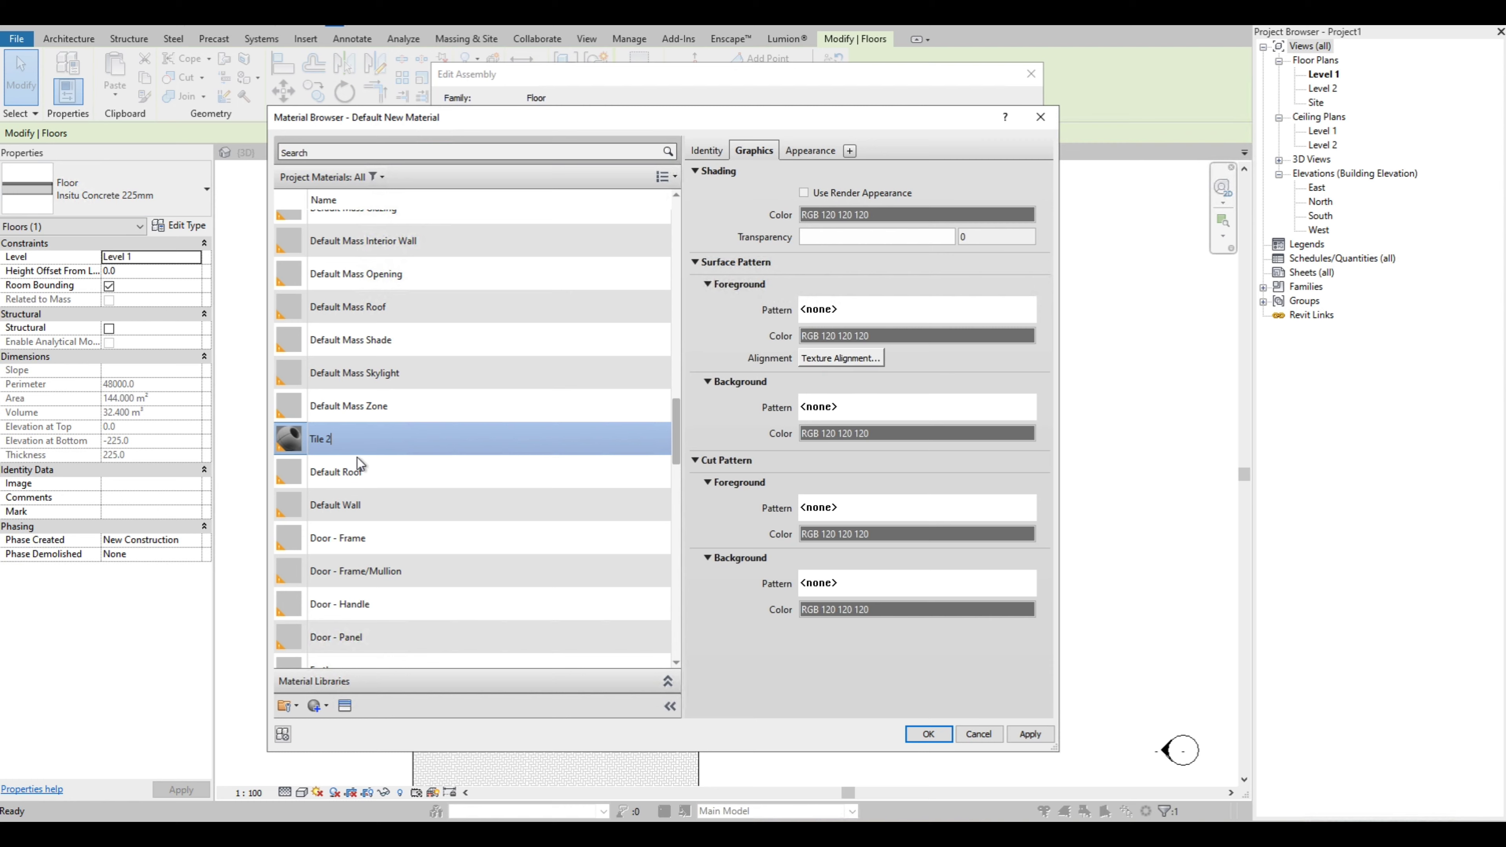
Give the Tile 2 material the Block 225x450 model pattern as its foreground surface pattern
{"action": "left_click", "coordinate": [933, 315]}
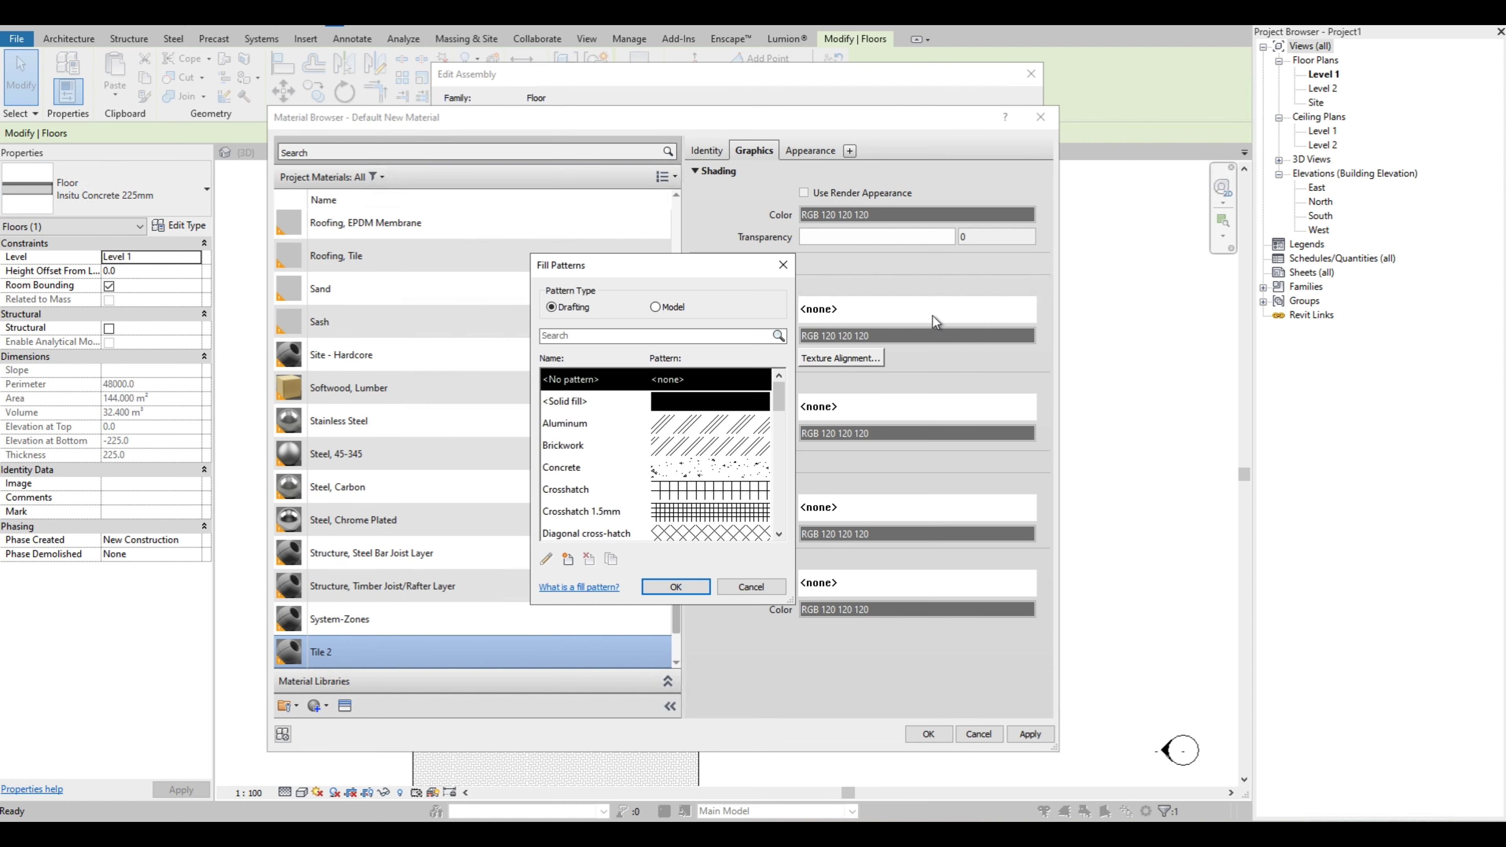
{"action": "left_click", "coordinate": [672, 307]}
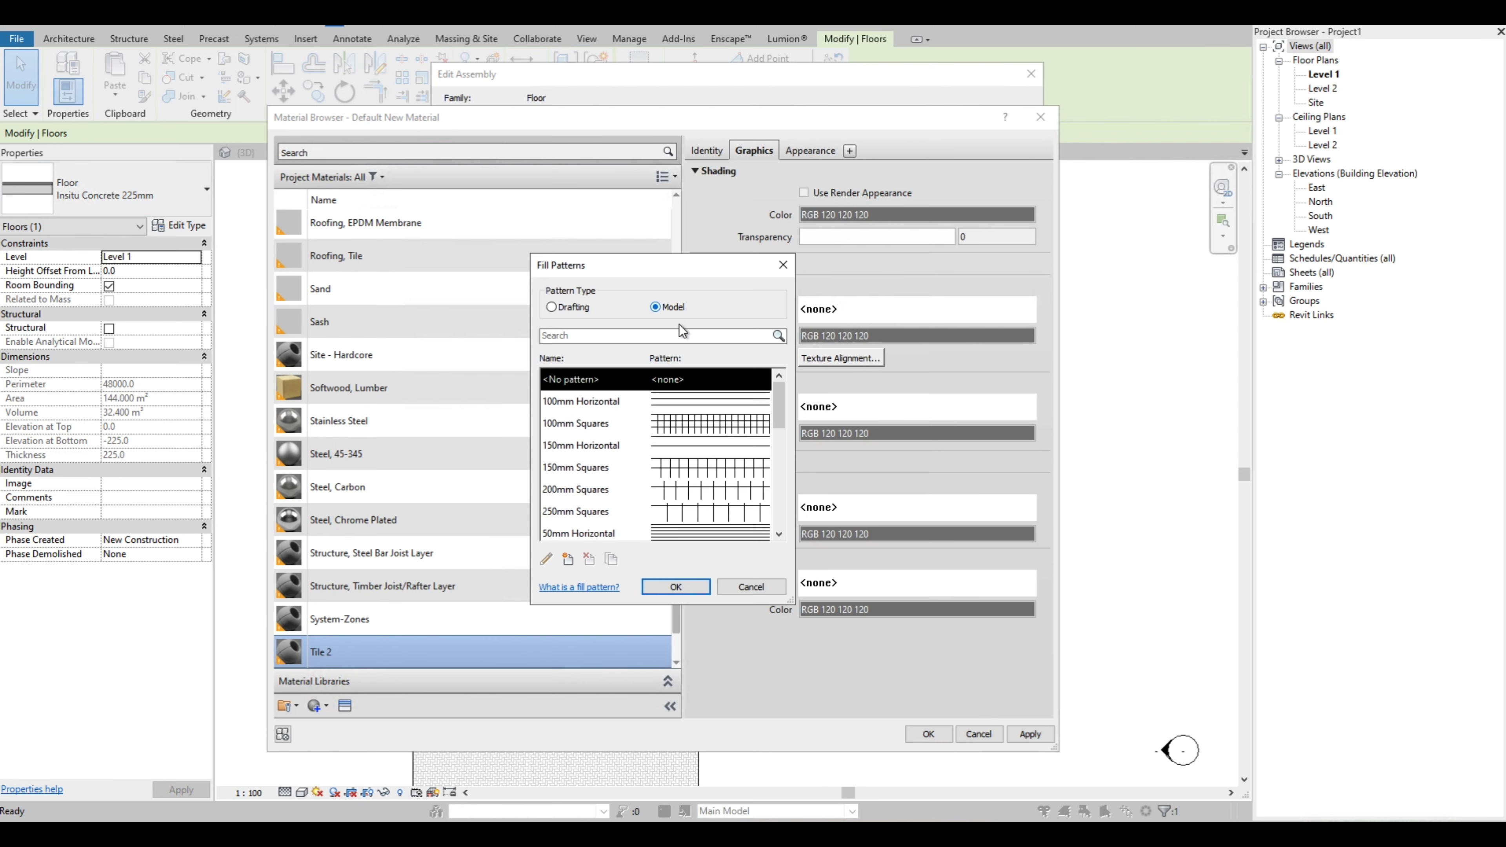
{"action": "scroll", "coordinate": [766, 455], "scroll_direction": "down", "scroll_amount": 5}
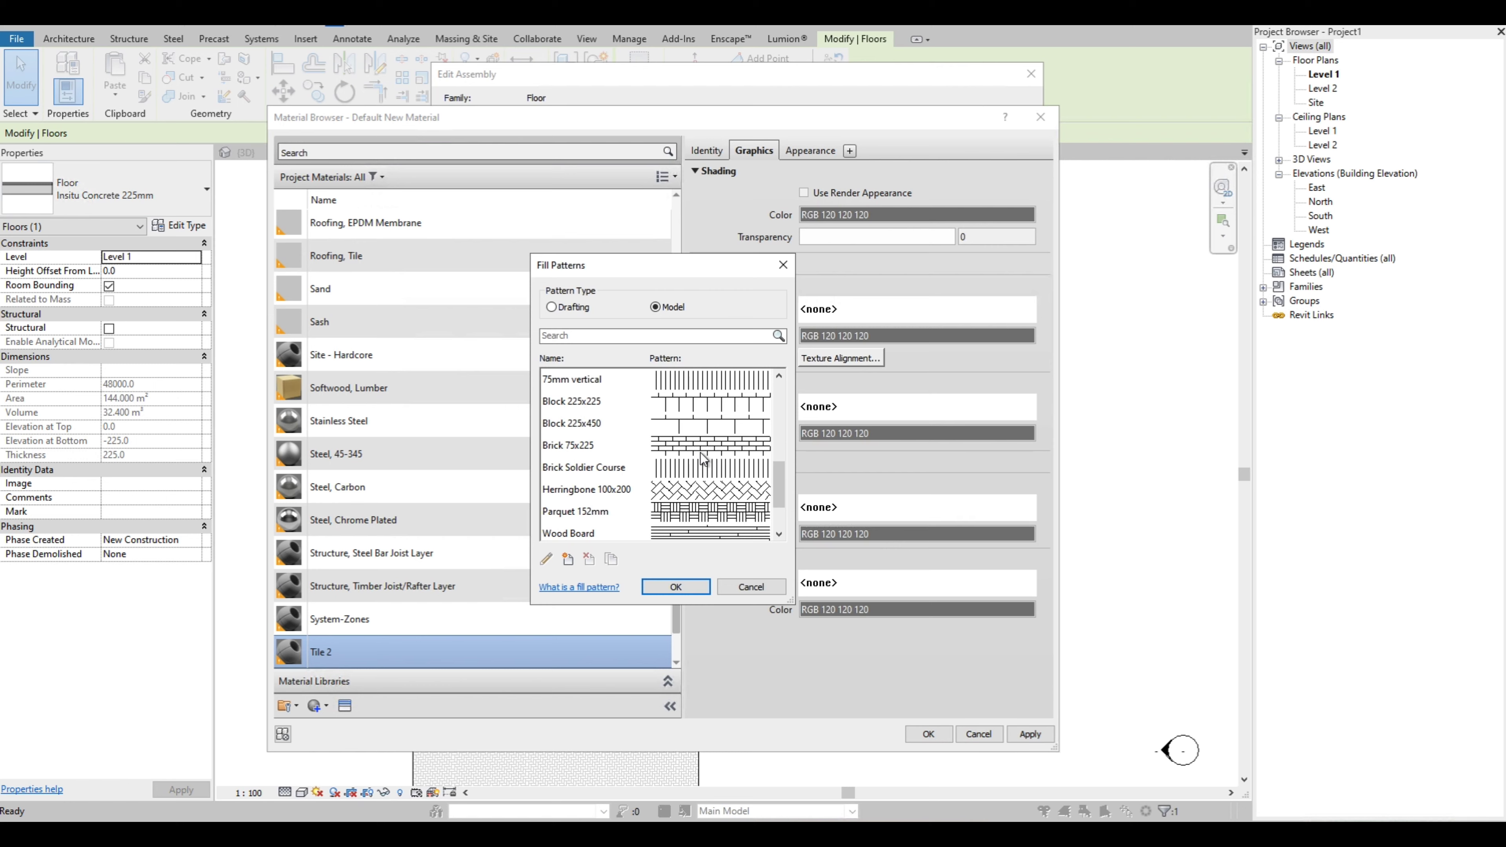
{"action": "scroll", "coordinate": [702, 458], "scroll_direction": "down", "scroll_amount": 1}
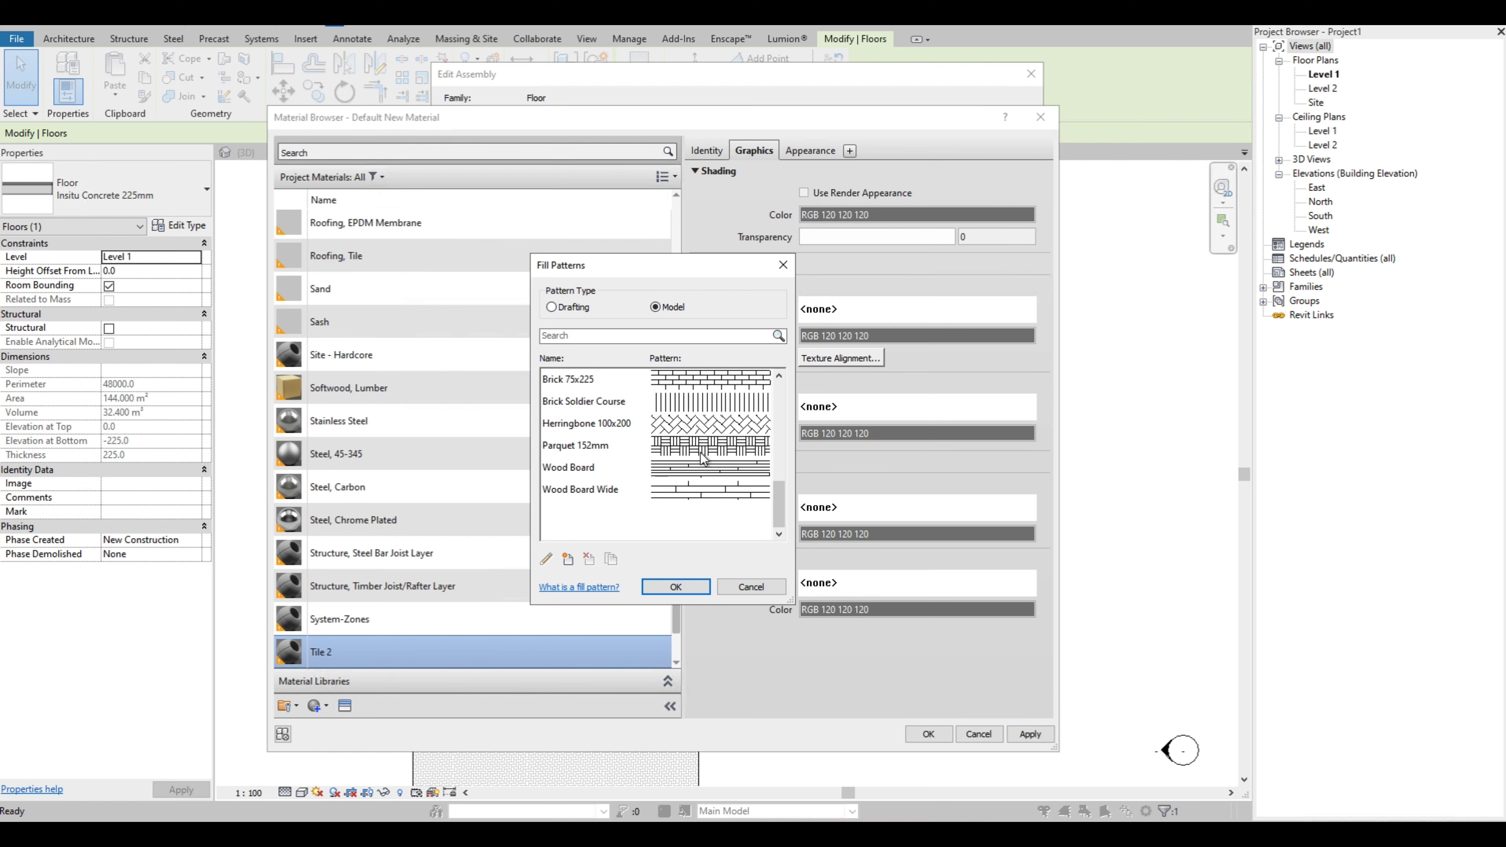
{"action": "scroll", "coordinate": [702, 458], "scroll_direction": "up", "scroll_amount": 1}
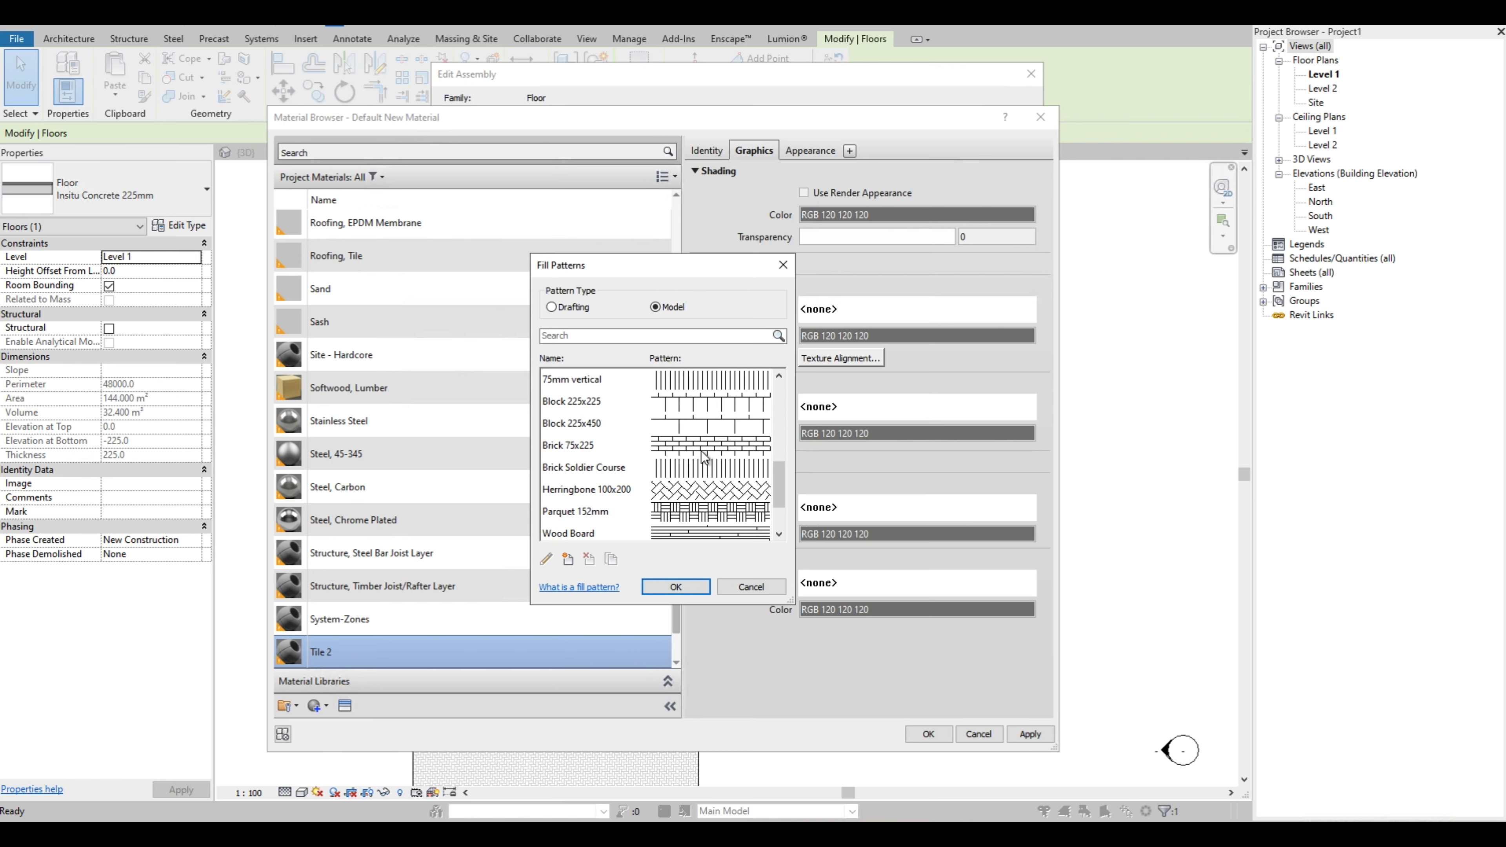
{"action": "scroll", "coordinate": [702, 430], "scroll_direction": "up", "scroll_amount": 1}
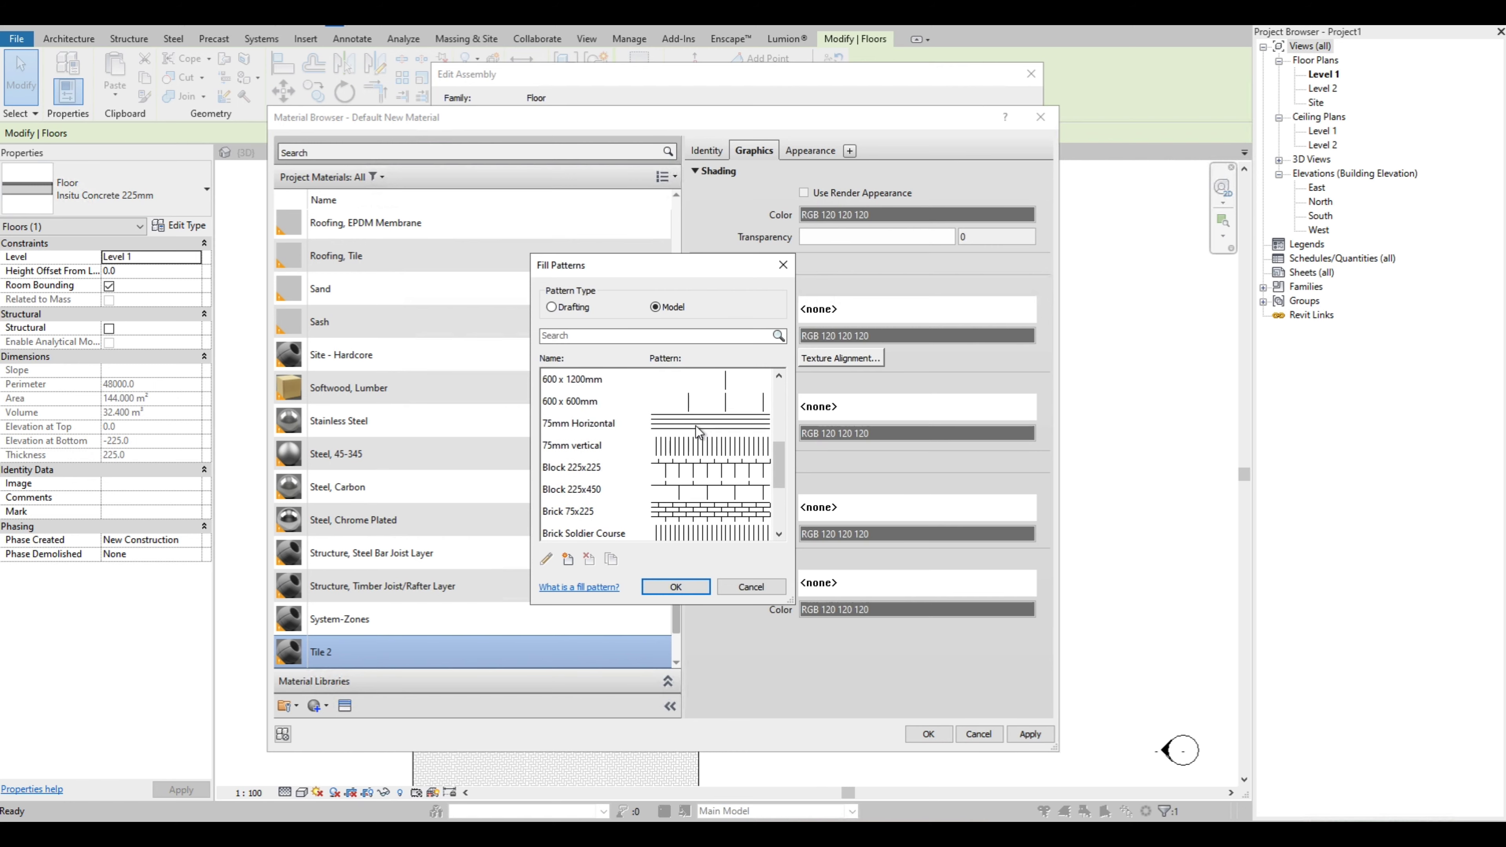
{"action": "left_click", "coordinate": [690, 493]}
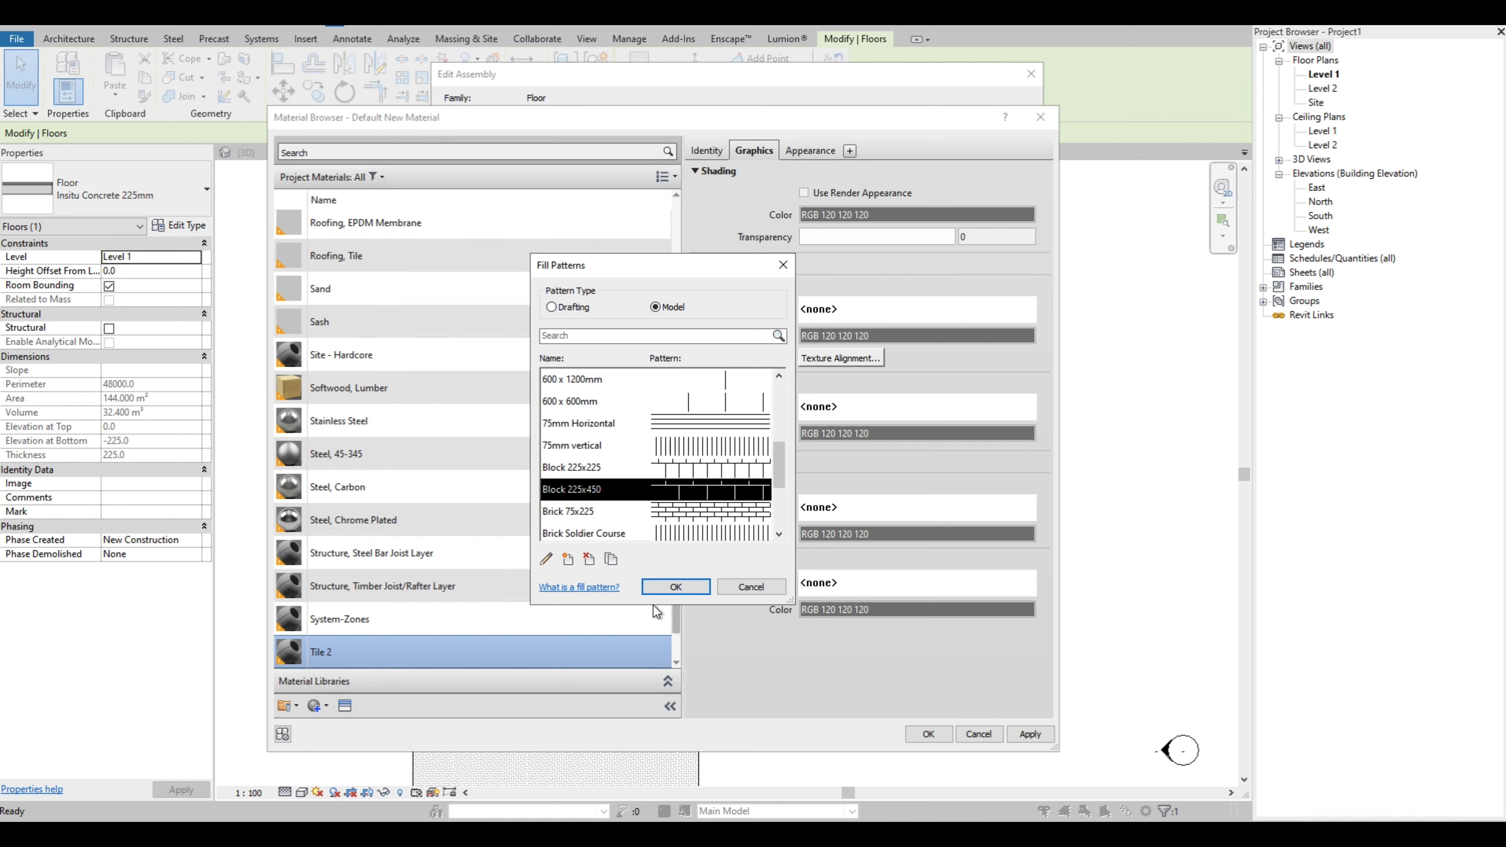
{"action": "left_click", "coordinate": [671, 587]}
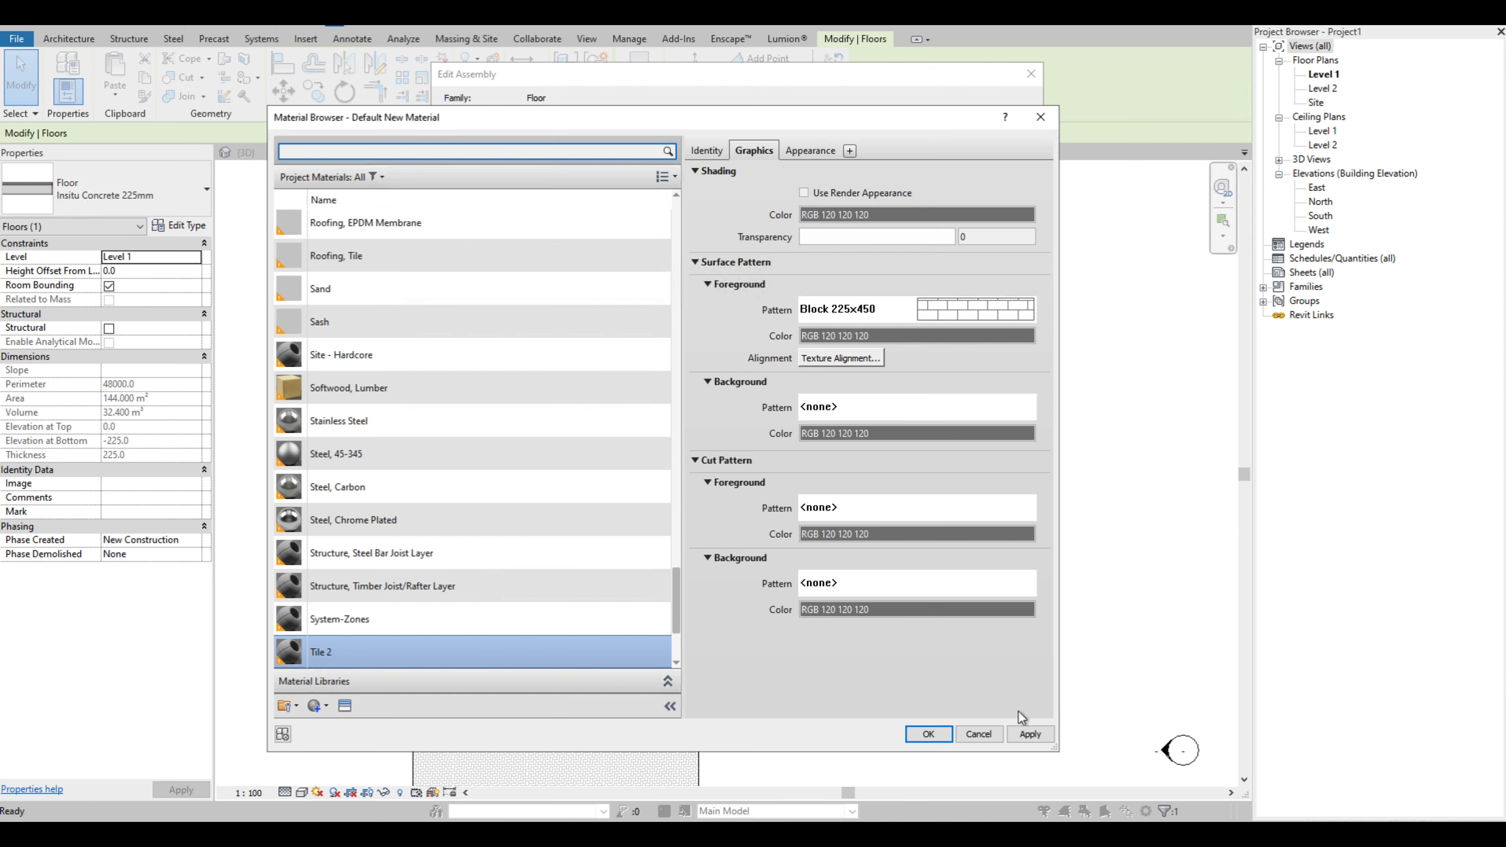
Assign Tile 2 to the Finish 1 layer and accept the floor structure and type changes for the upper floor
{"action": "left_click", "coordinate": [924, 733]}
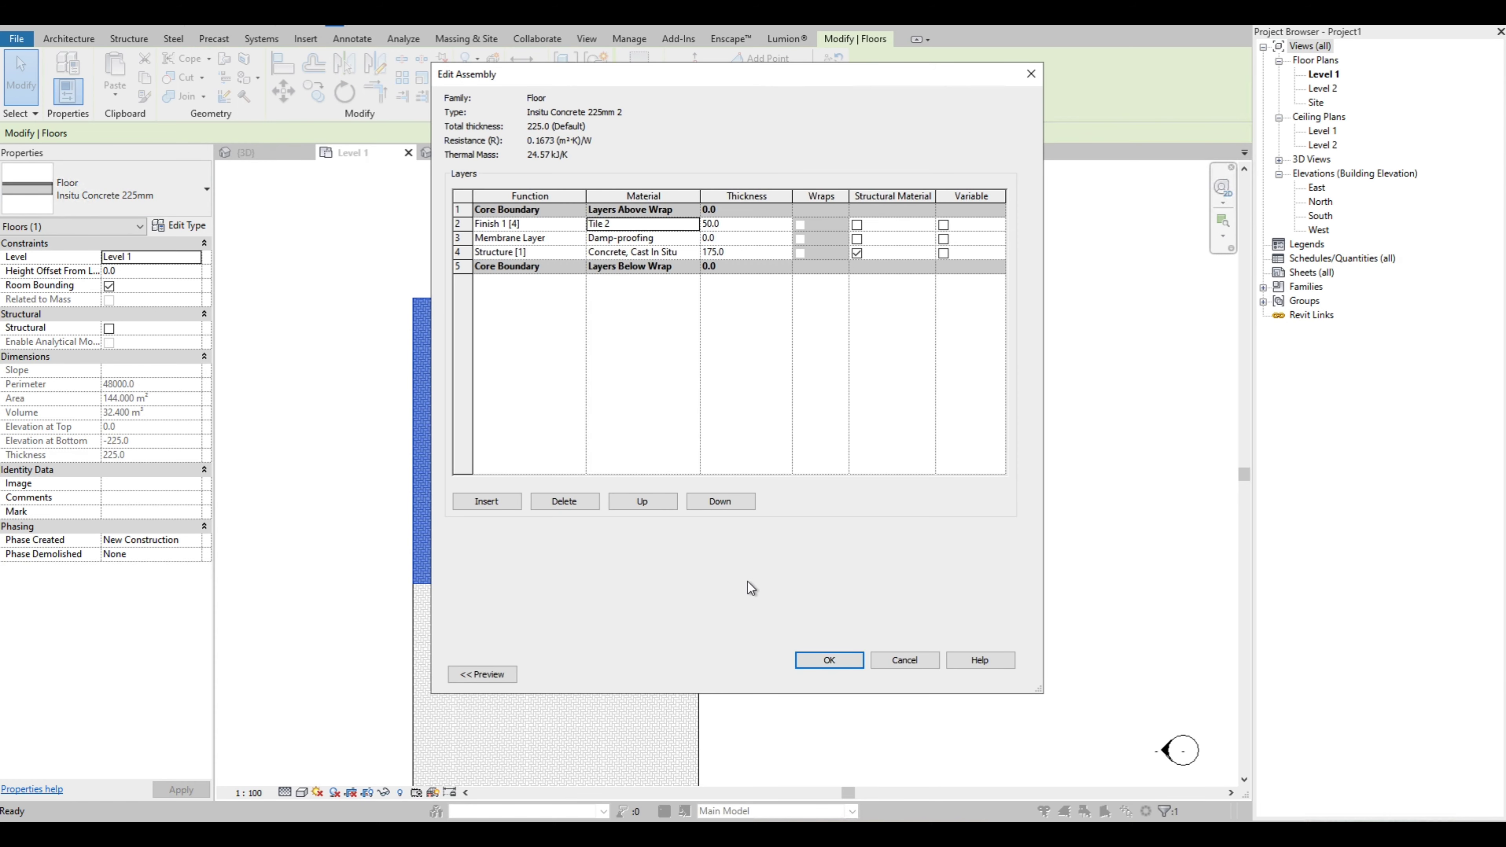
{"action": "left_click", "coordinate": [837, 665]}
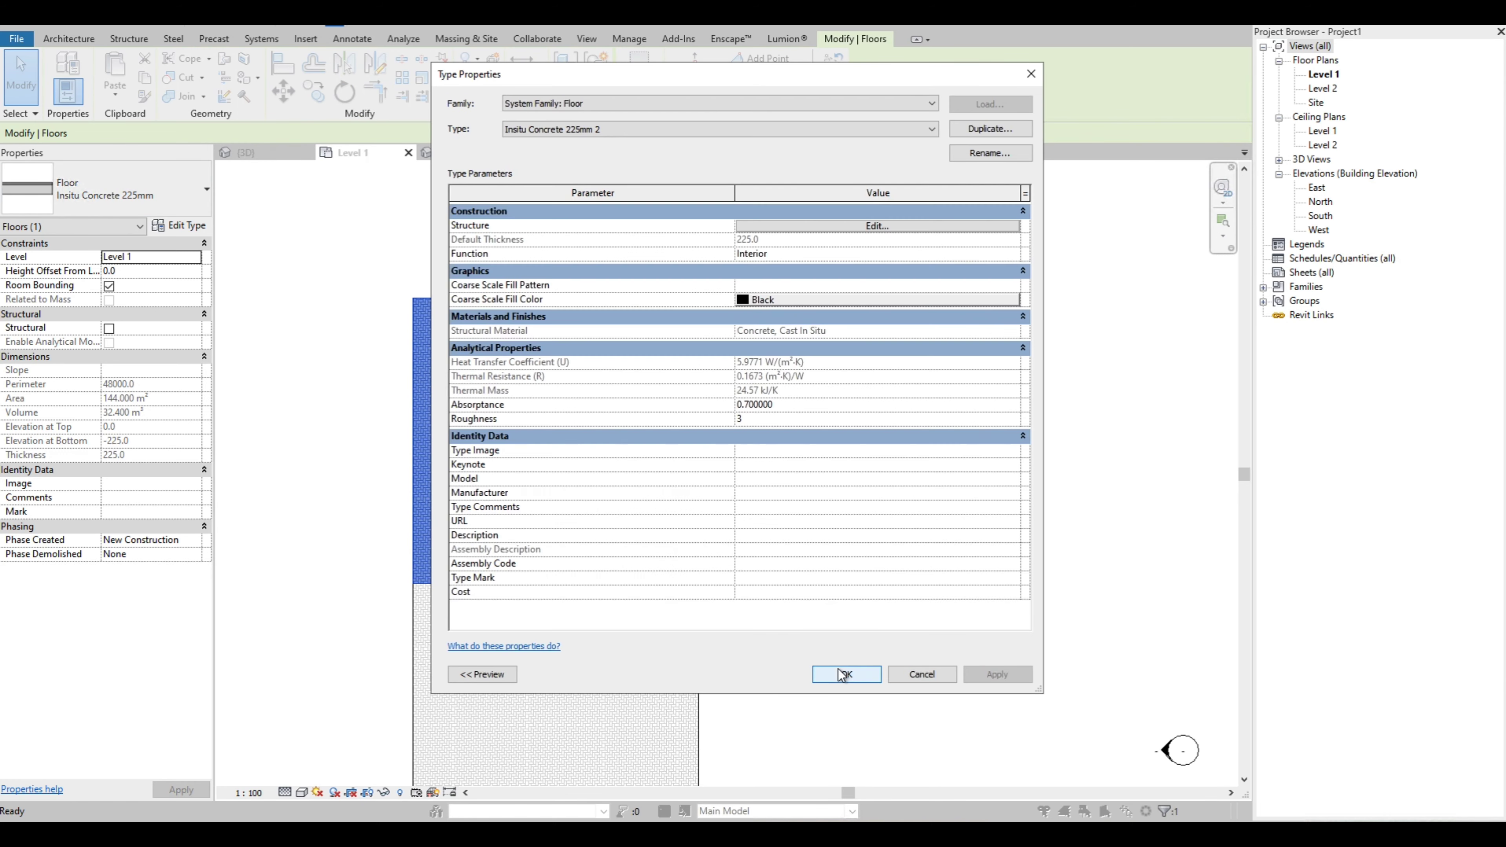
{"action": "left_click", "coordinate": [846, 677]}
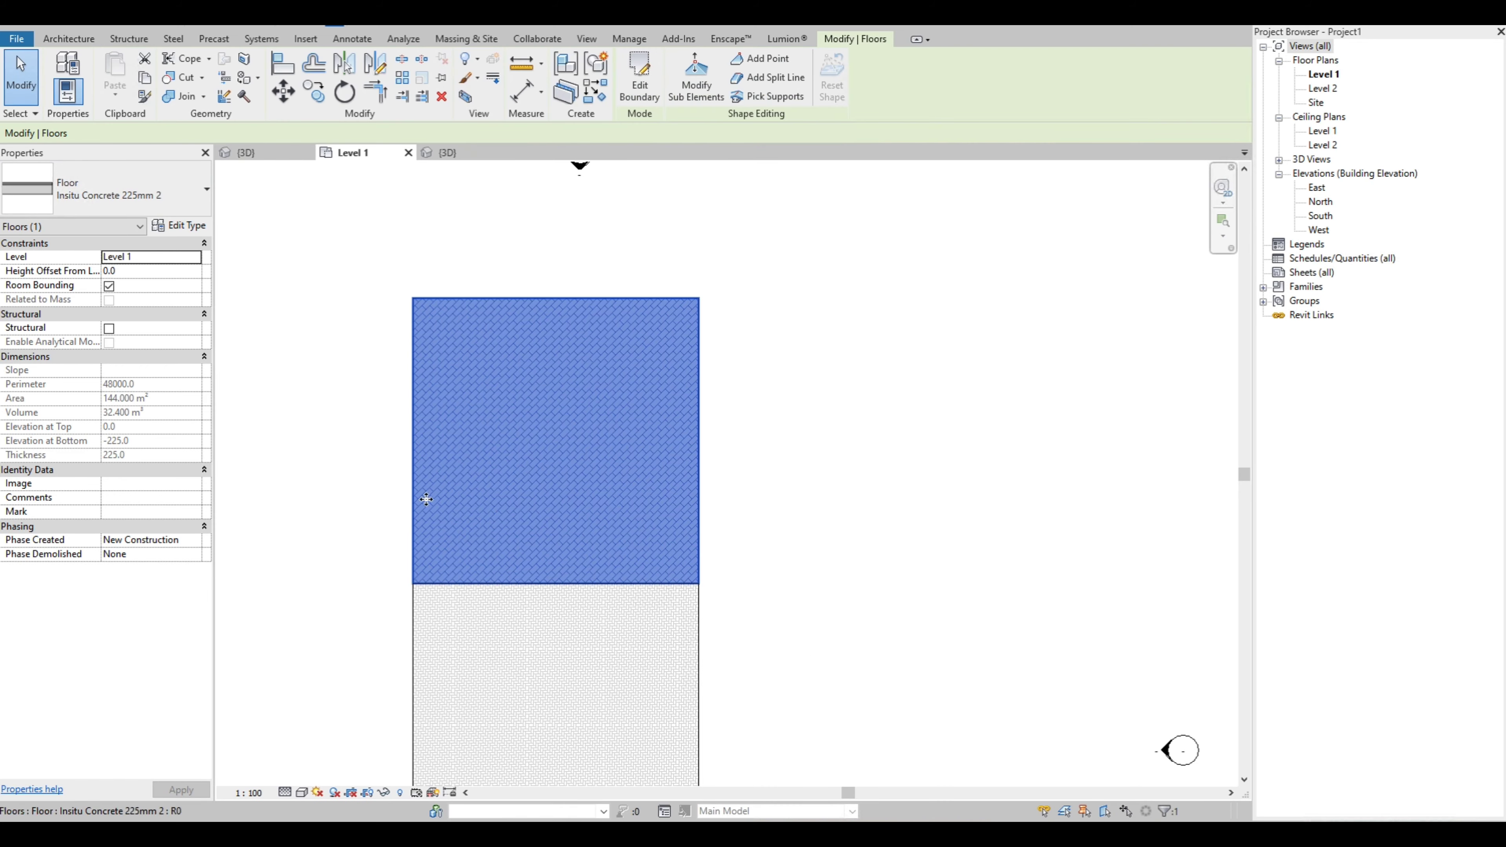
{"action": "scroll", "coordinate": [359, 494], "scroll_direction": "up", "scroll_amount": 3}
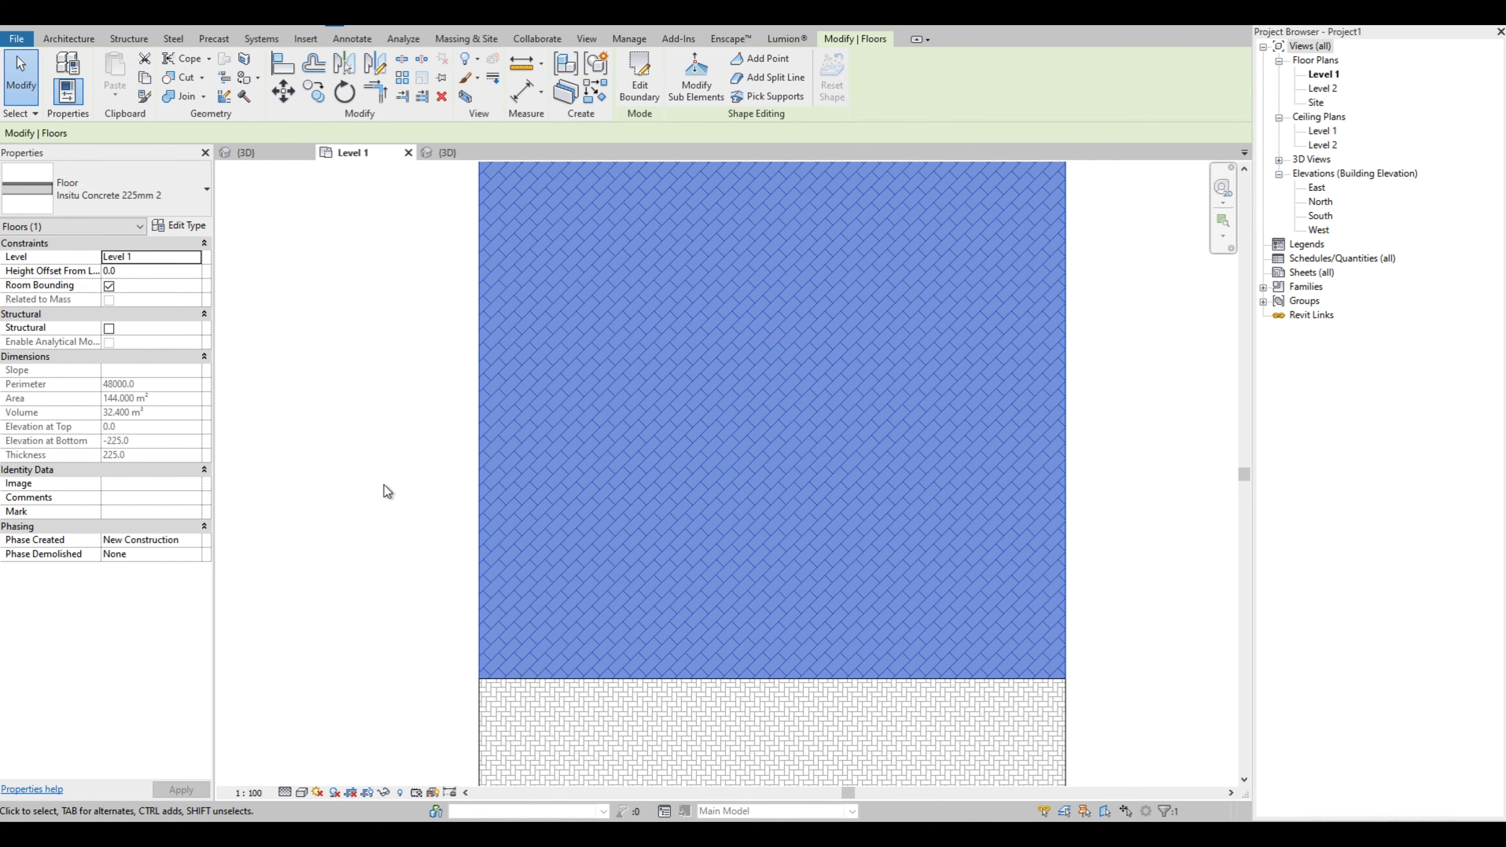
{"action": "left_click", "coordinate": [383, 485]}
Rotate the upper floor's block pattern 45 degrees clockwise by one of its diagonal lines so its courses run horizontally
{"action": "scroll", "coordinate": [384, 485], "scroll_direction": "down", "scroll_amount": 2}
{"action": "scroll", "coordinate": [646, 395], "scroll_direction": "up", "scroll_amount": 1}
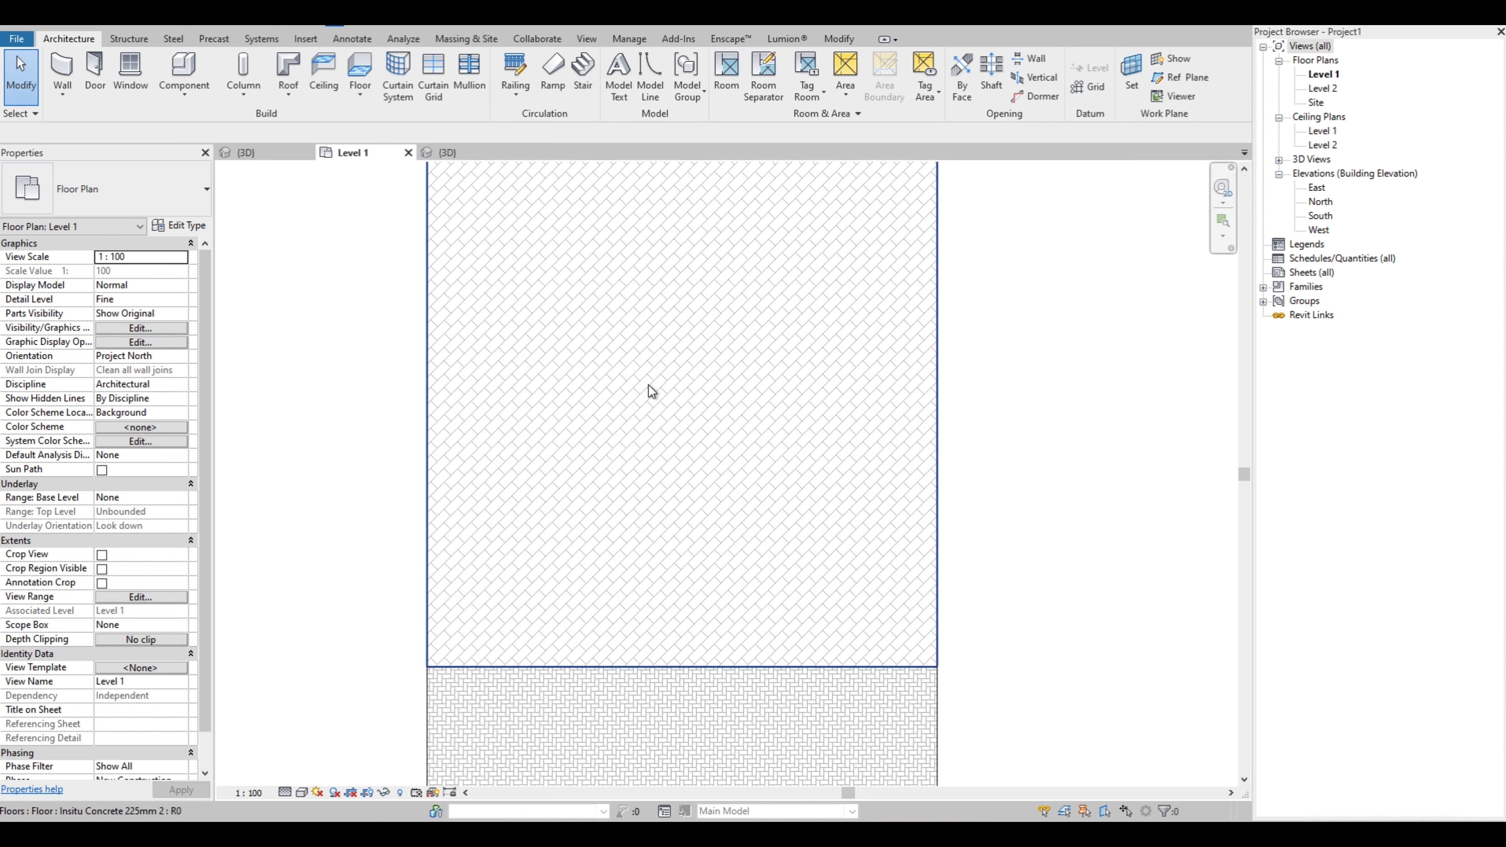
{"action": "left_click", "coordinate": [649, 384]}
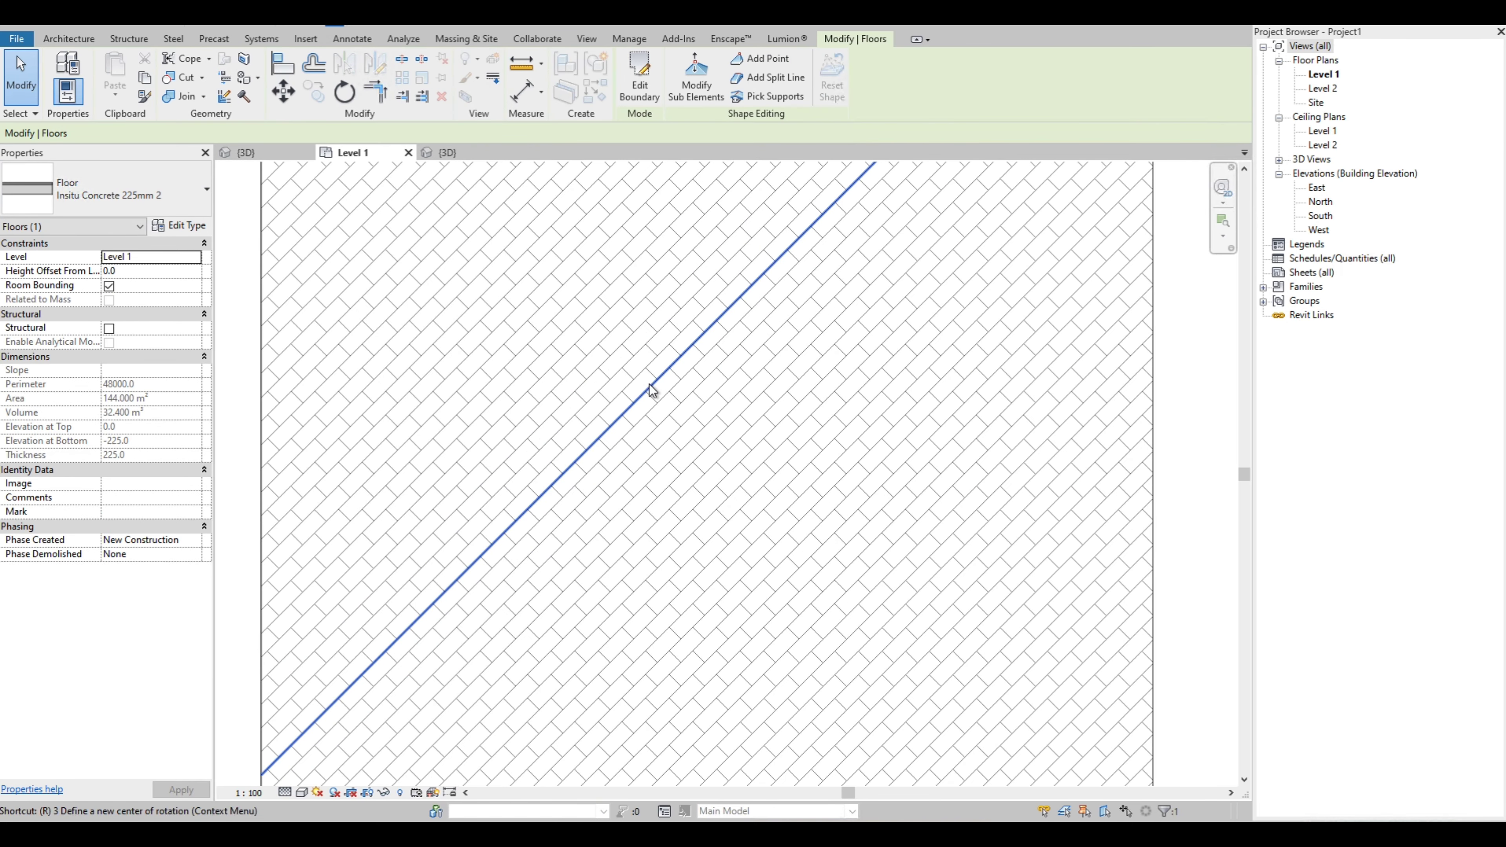
{"action": "key", "text": "r"}
{"action": "key", "text": "o"}
{"action": "left_click", "coordinate": [651, 385]}
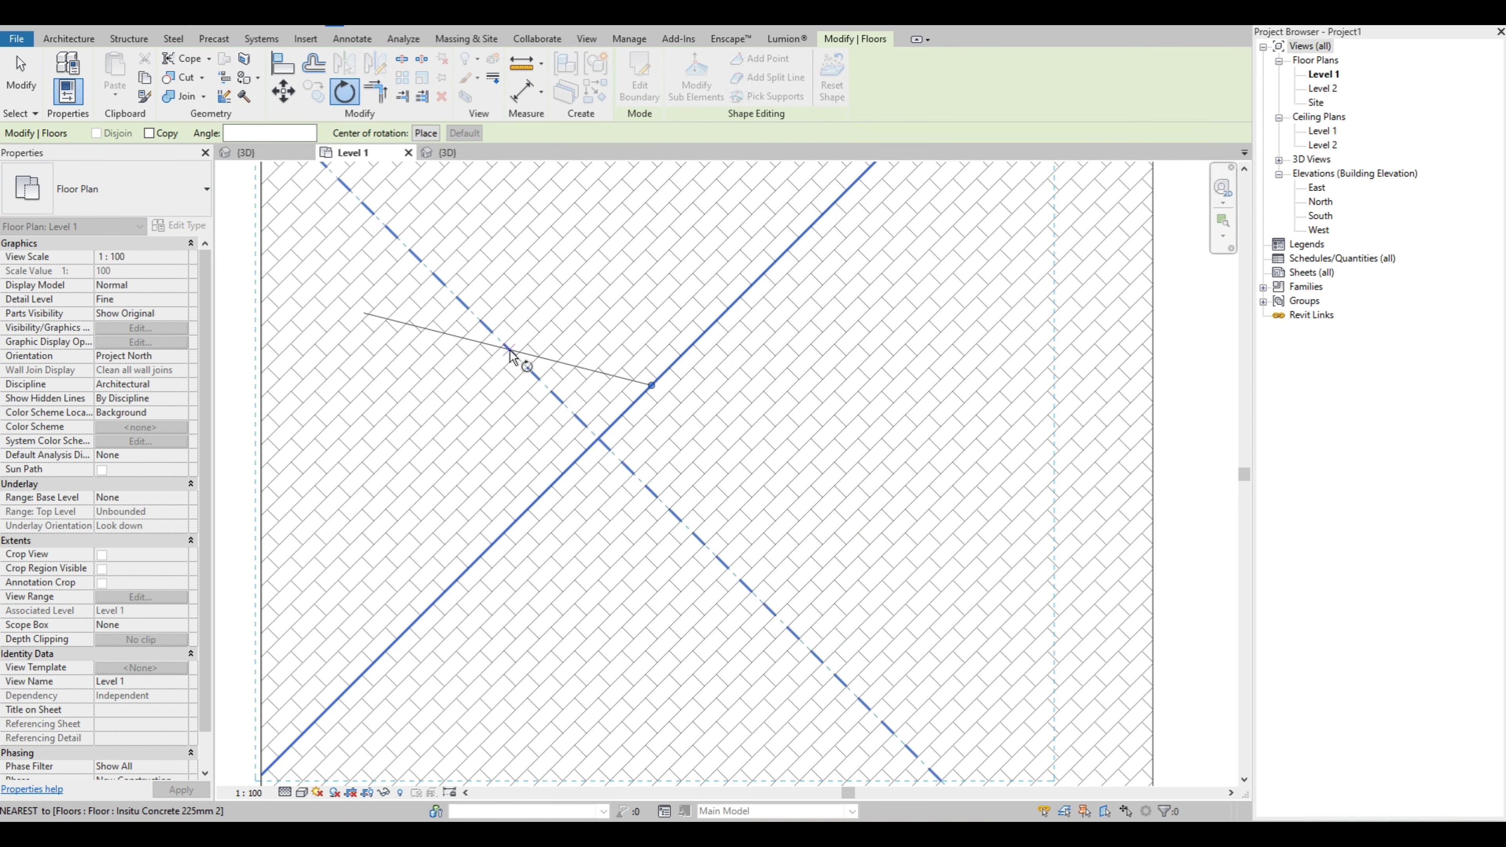
{"action": "scroll", "coordinate": [643, 293], "scroll_direction": "up", "scroll_amount": 1}
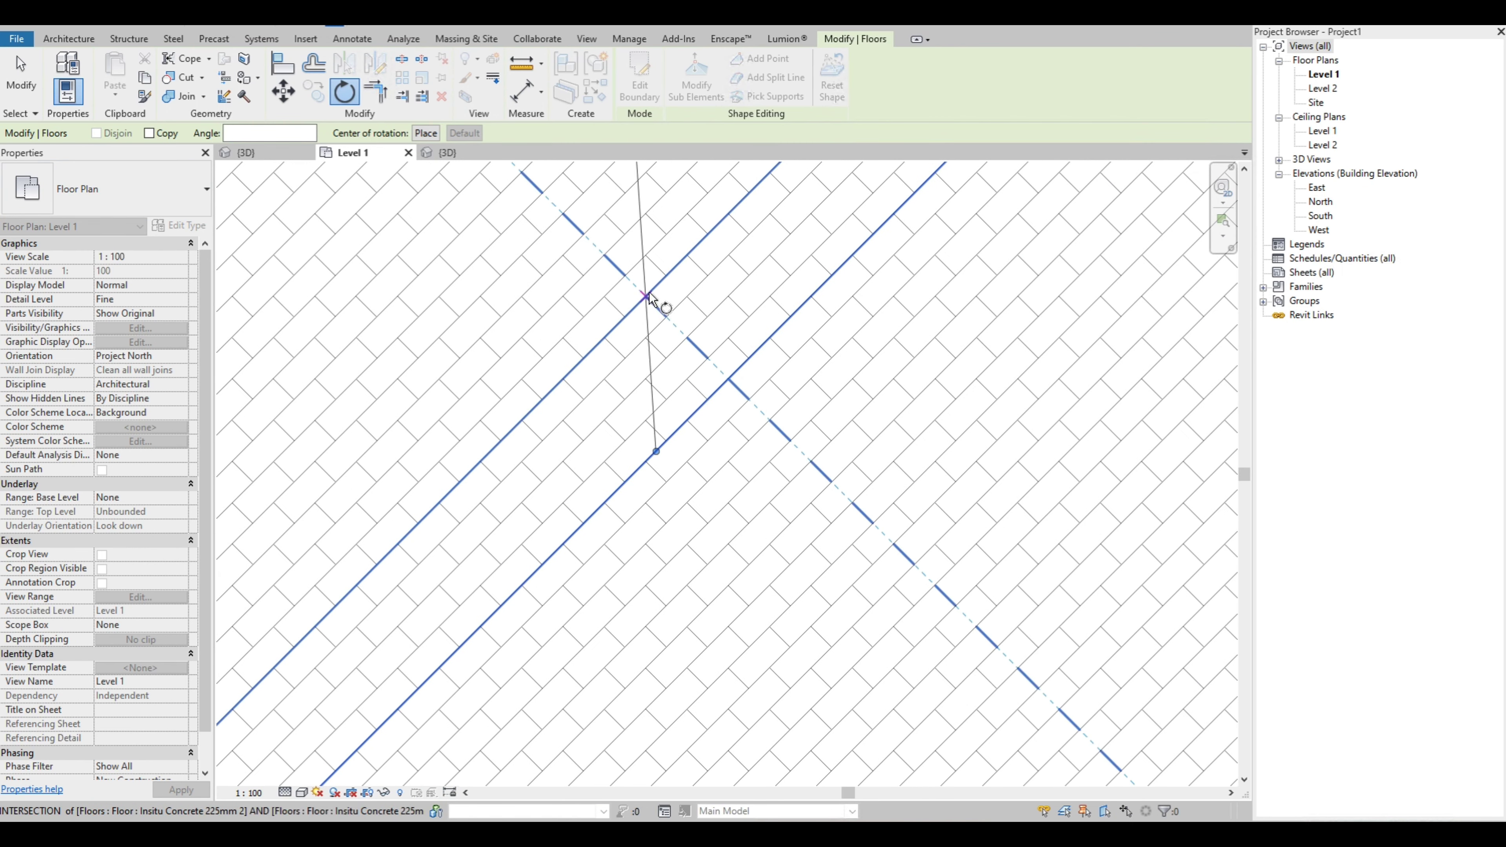
{"action": "scroll", "coordinate": [649, 291], "scroll_direction": "up", "scroll_amount": 1}
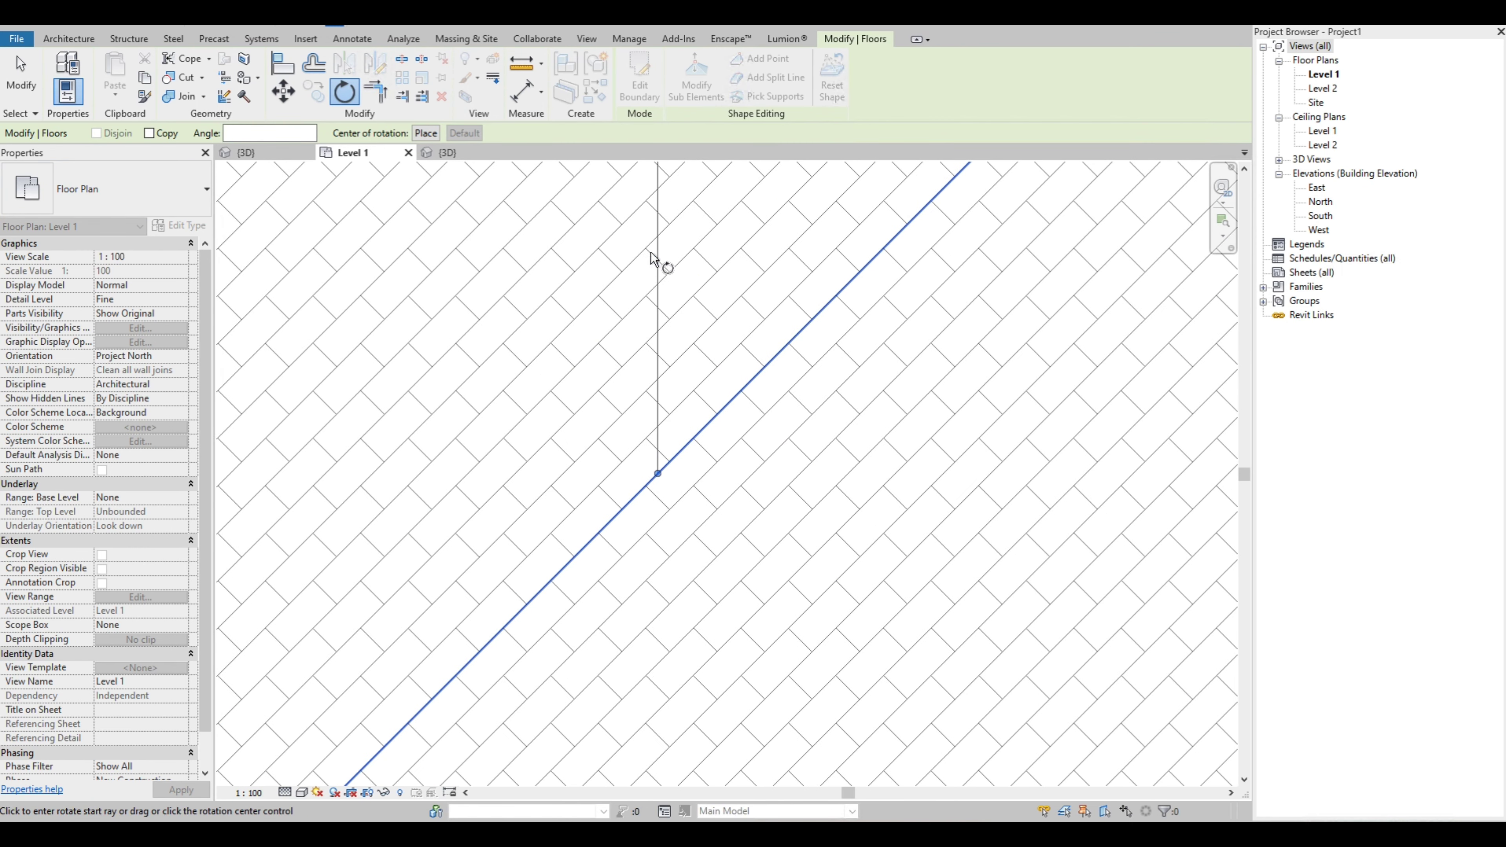
{"action": "left_click", "coordinate": [657, 177]}
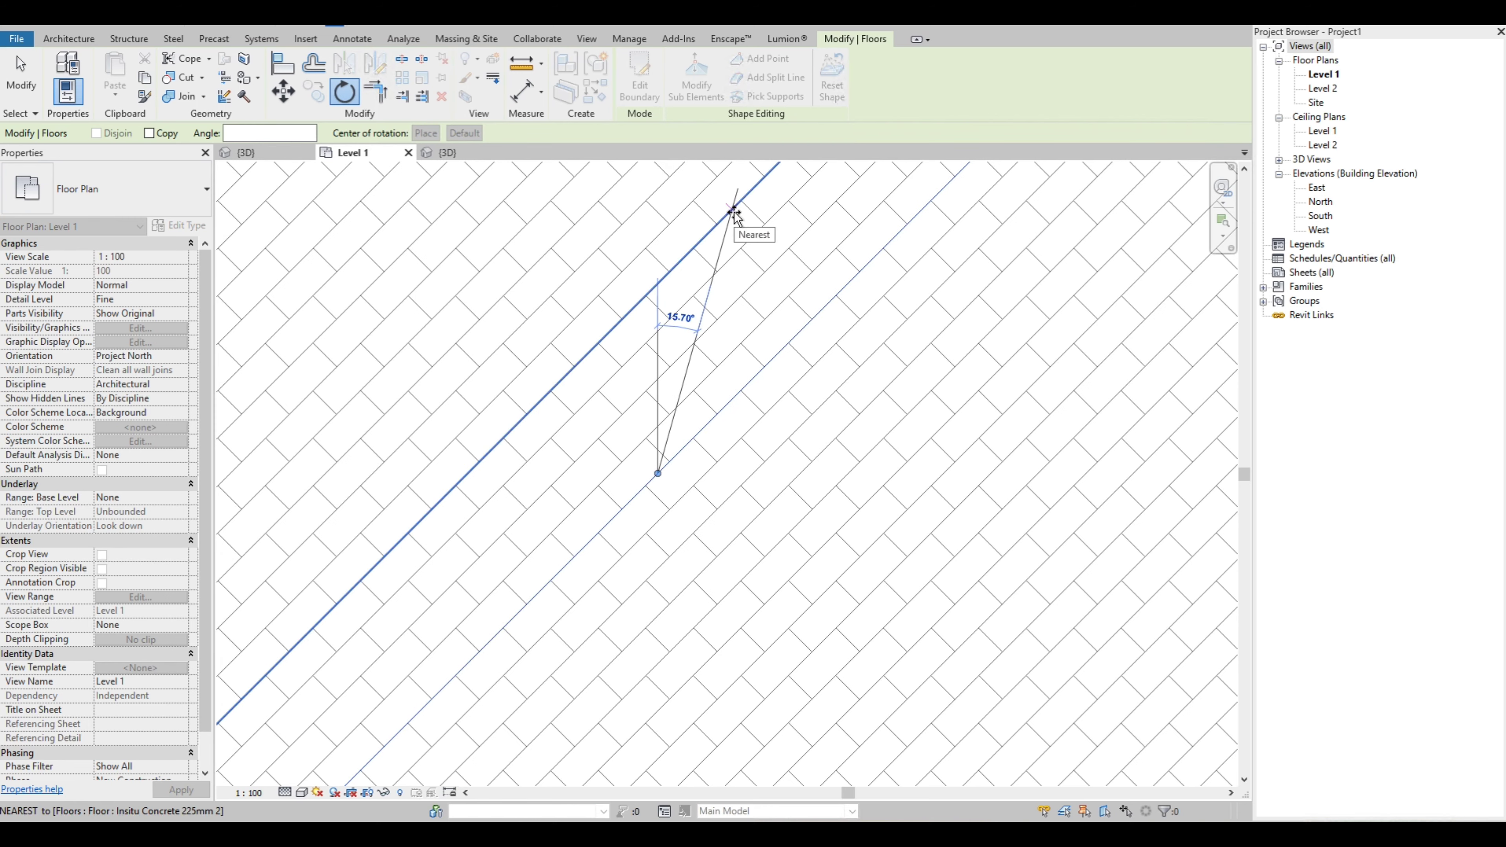
{"action": "type", "text": "45"}
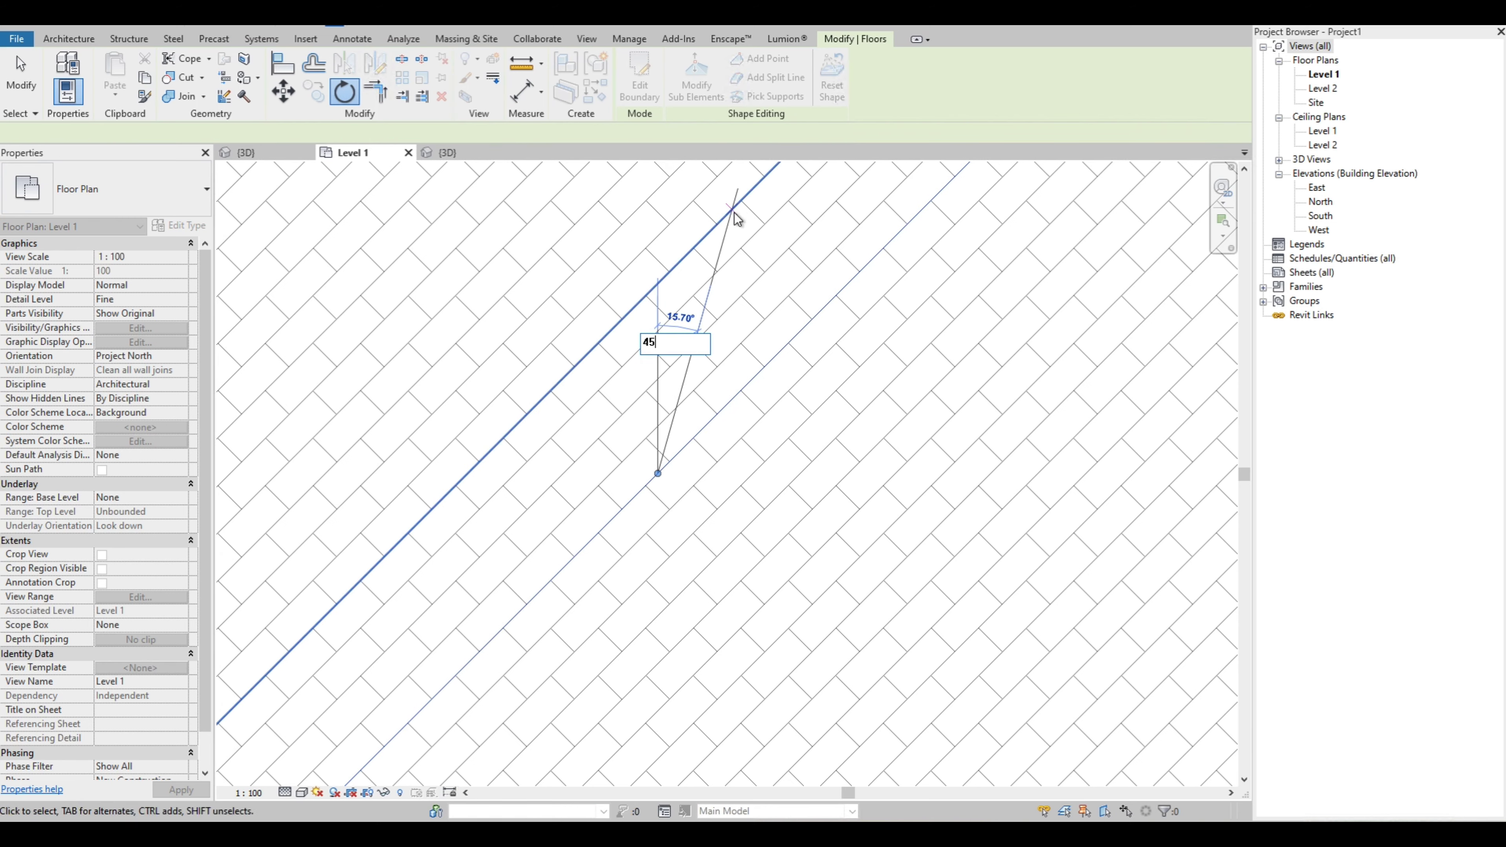
{"action": "key", "text": "Return"}
{"action": "scroll", "coordinate": [713, 430], "scroll_direction": "down", "scroll_amount": 3}
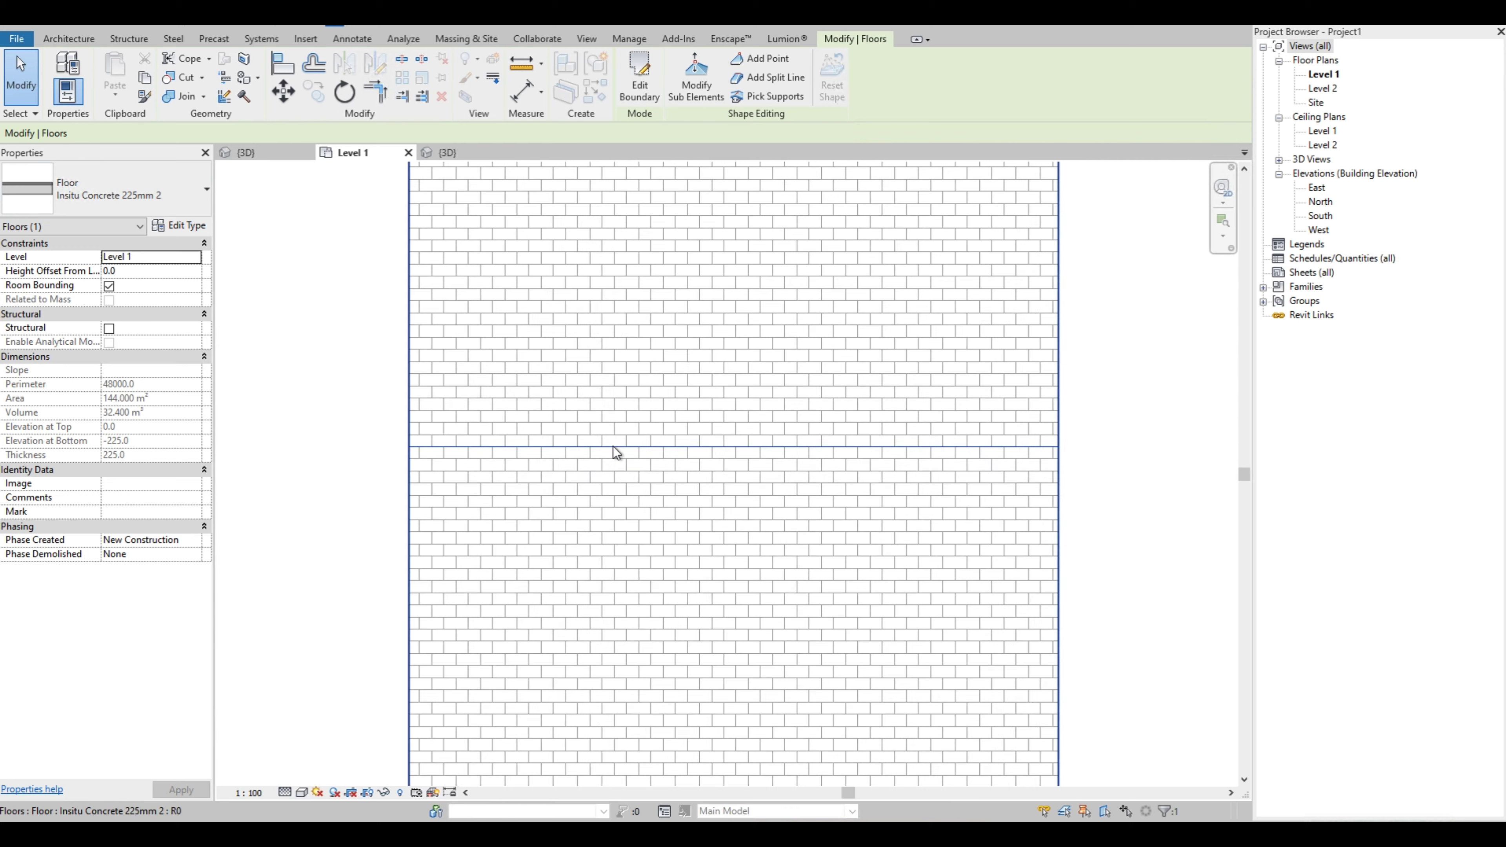
{"action": "key", "text": "Escape"}
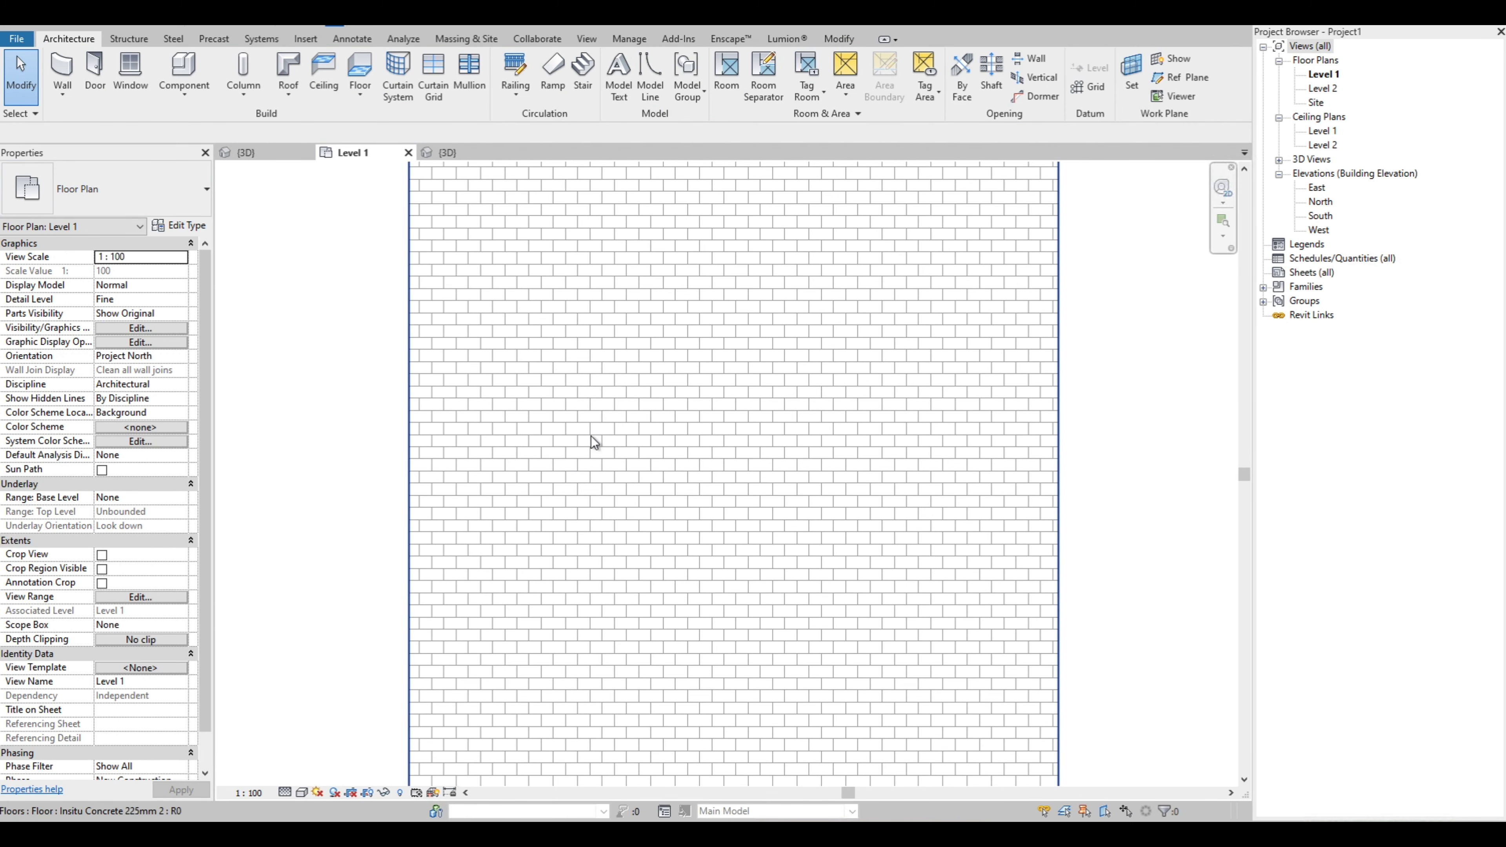
{"action": "key", "text": "Tab"}
{"action": "key", "text": "Tab"}
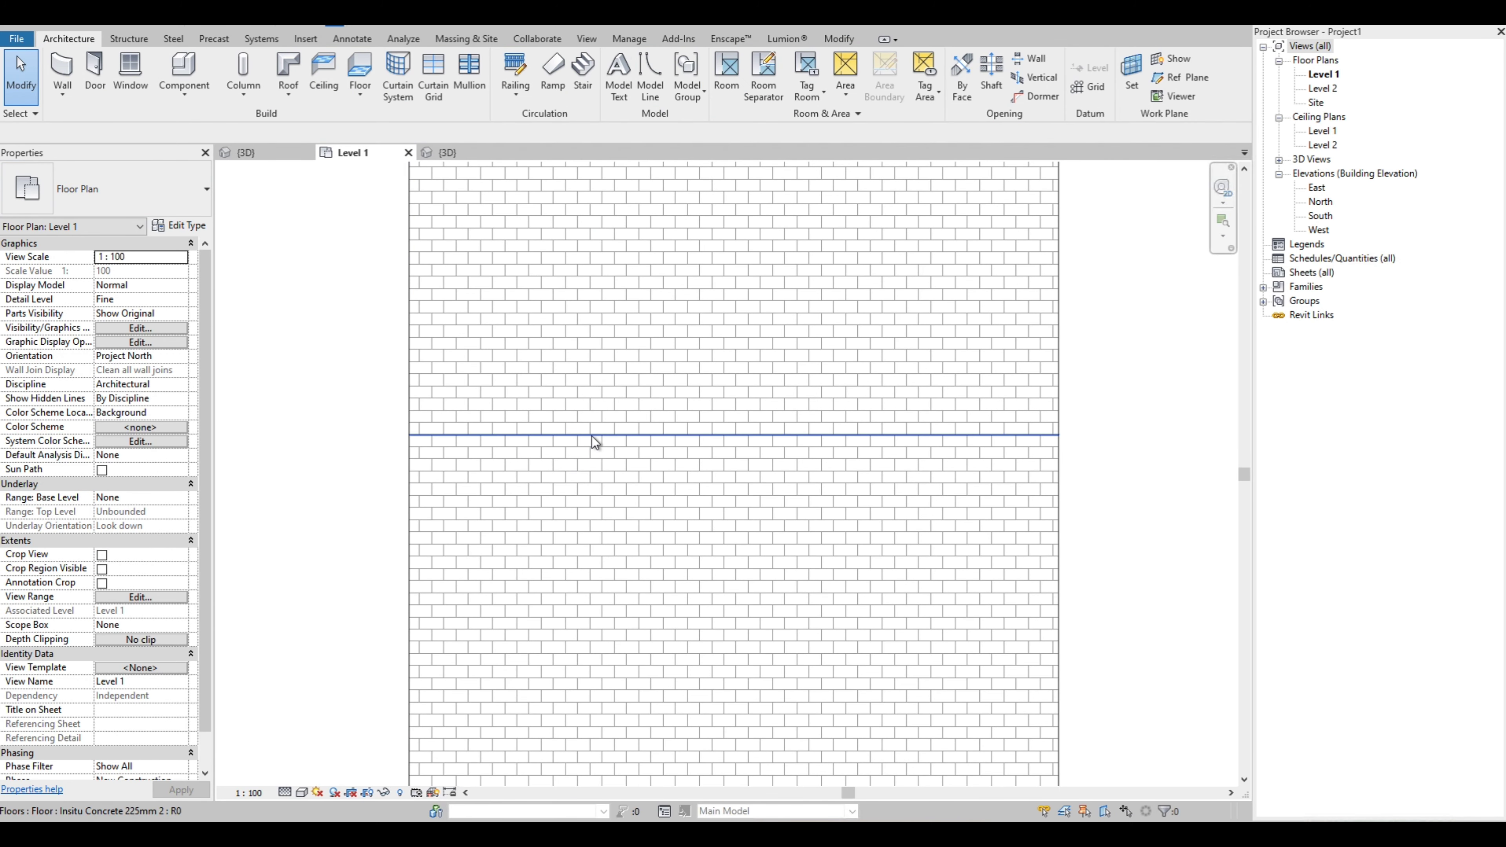
Copy the upper floor 12000 mm to the right, from its lower-left corner to its lower-right corner
{"action": "scroll", "coordinate": [592, 435], "scroll_direction": "down", "scroll_amount": 4}
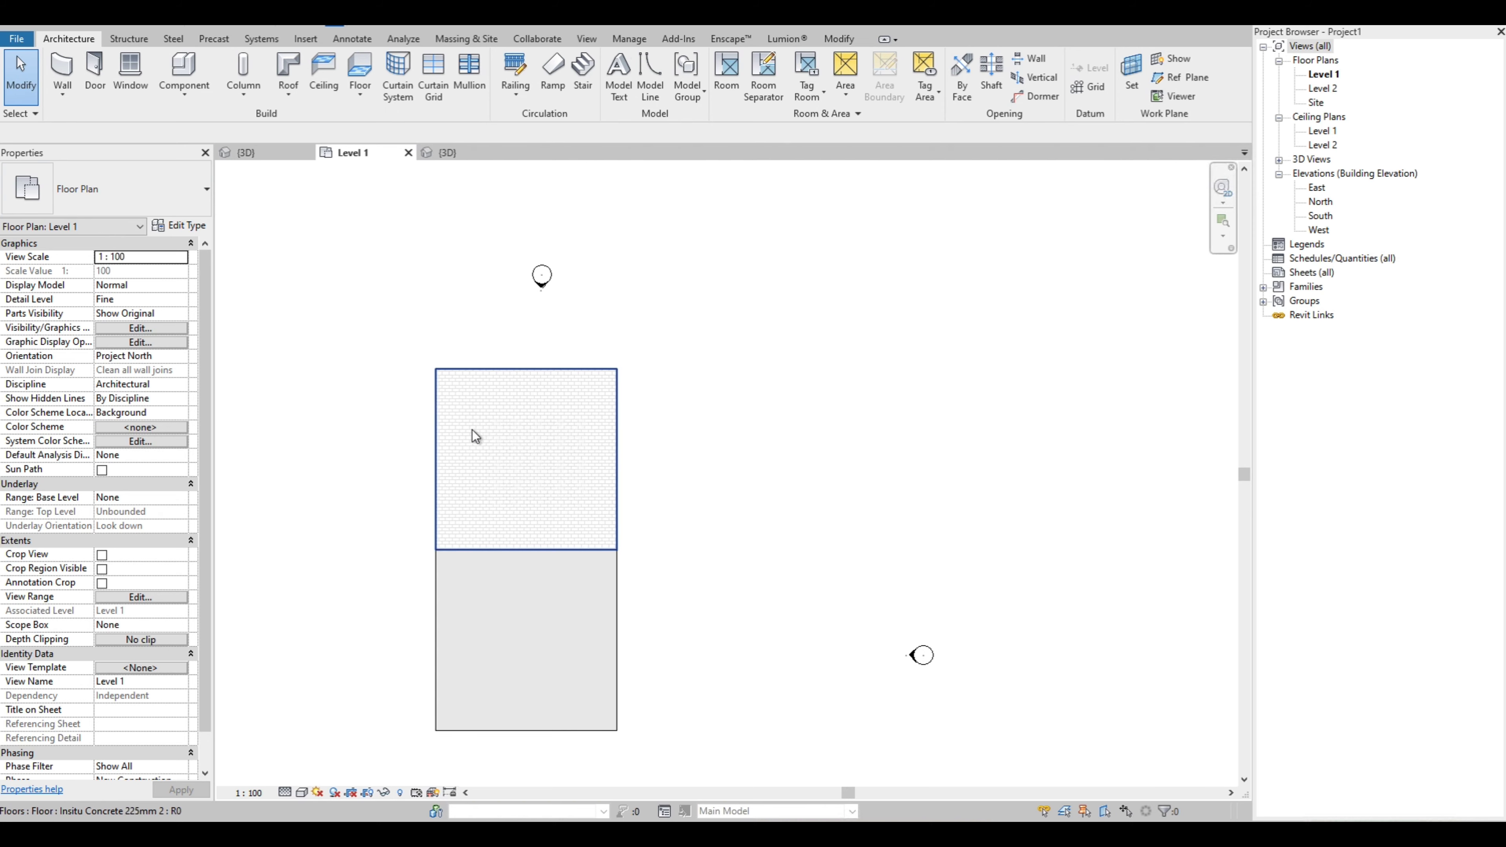
{"action": "left_click", "coordinate": [476, 448]}
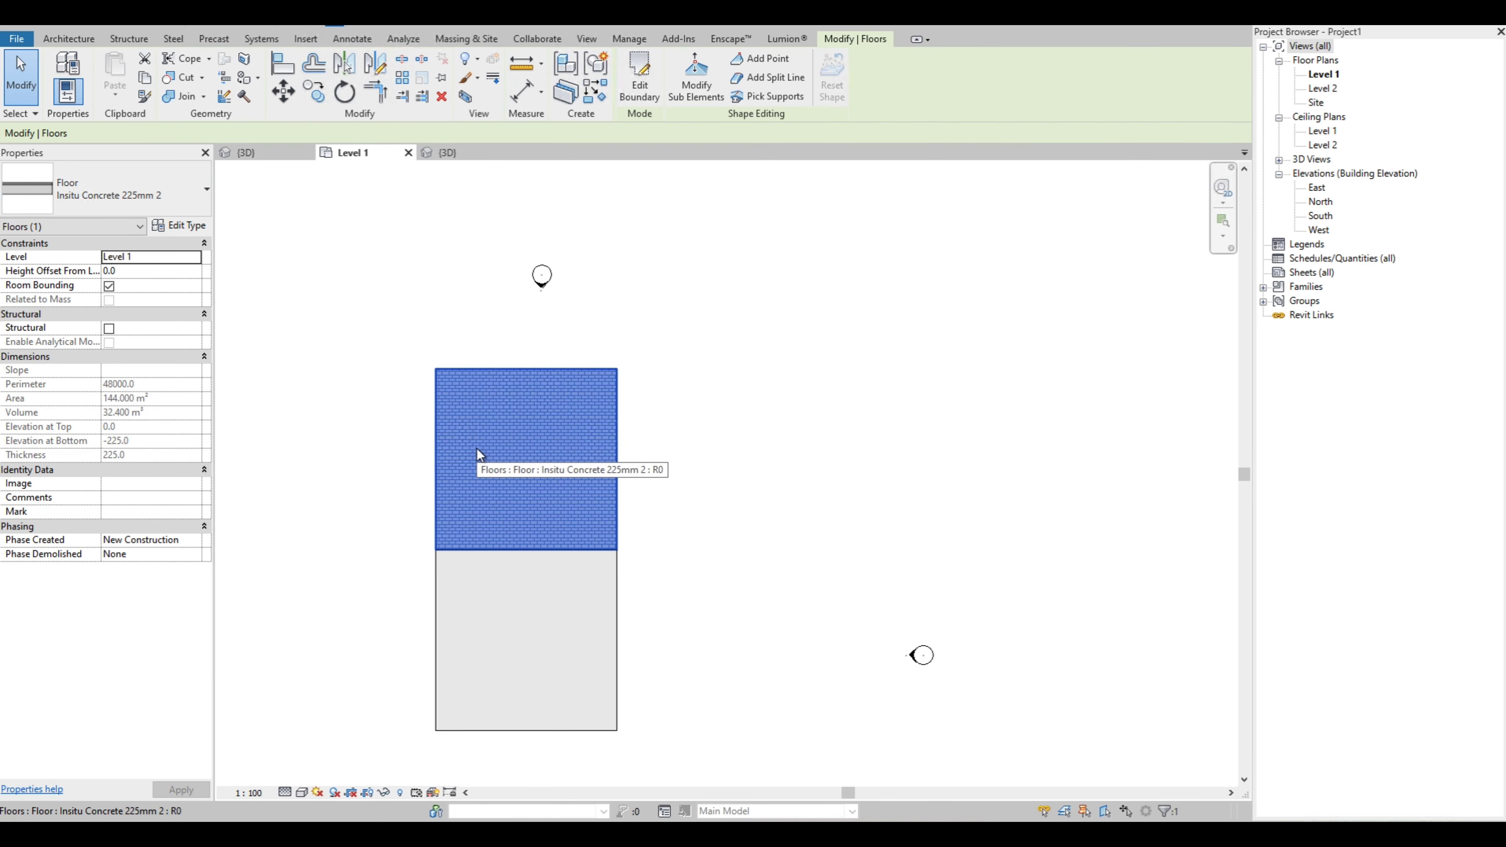
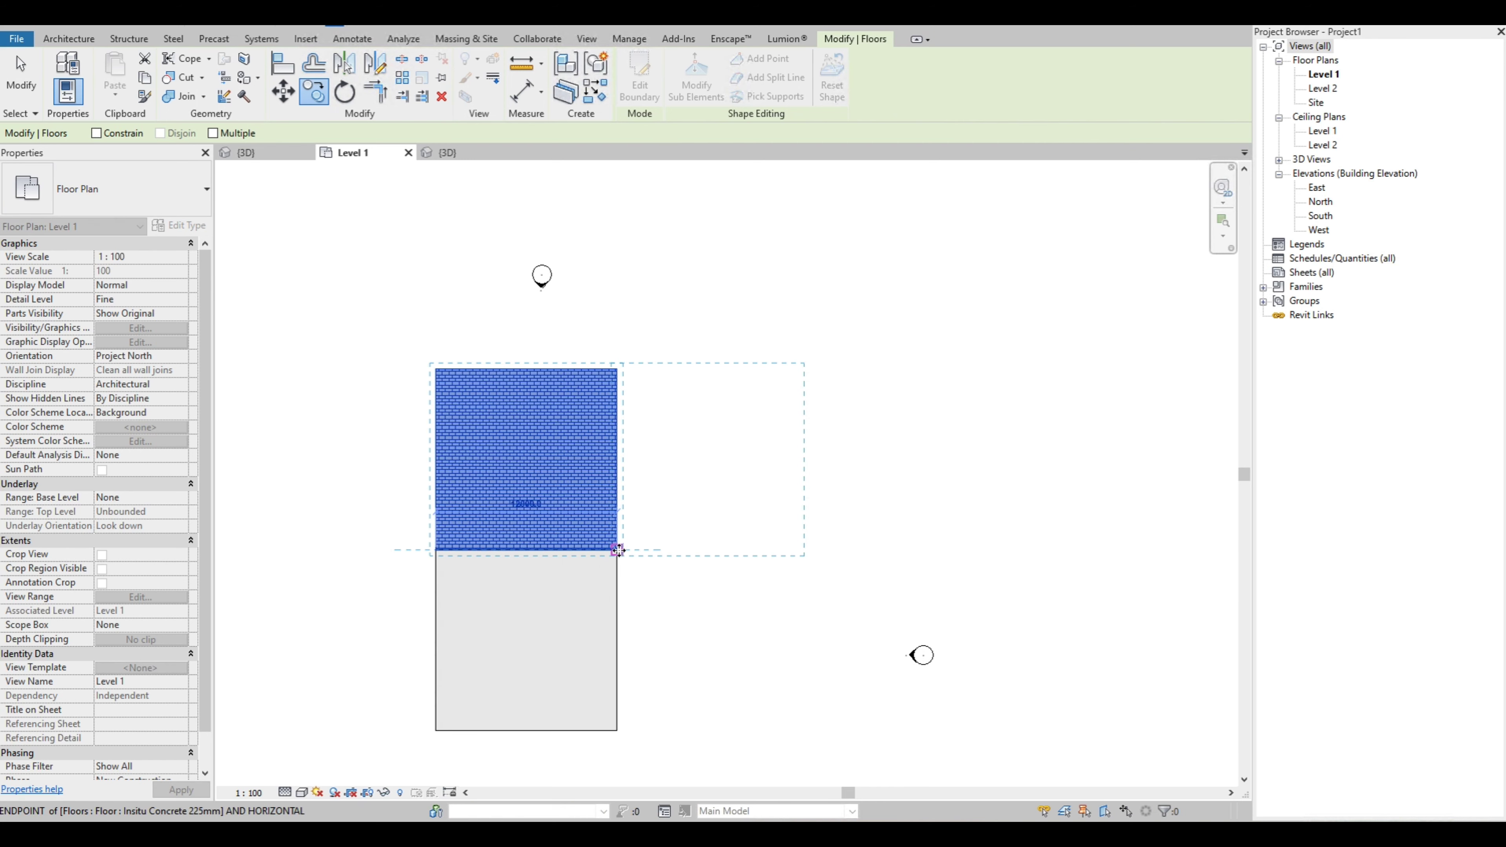
{"action": "left_click", "coordinate": [618, 551]}
{"action": "key", "text": "Escape"}
Duplicate the type of the copied floor on the right as Insitu Concrete 225mm 3
{"action": "scroll", "coordinate": [731, 538], "scroll_direction": "up", "scroll_amount": 3}
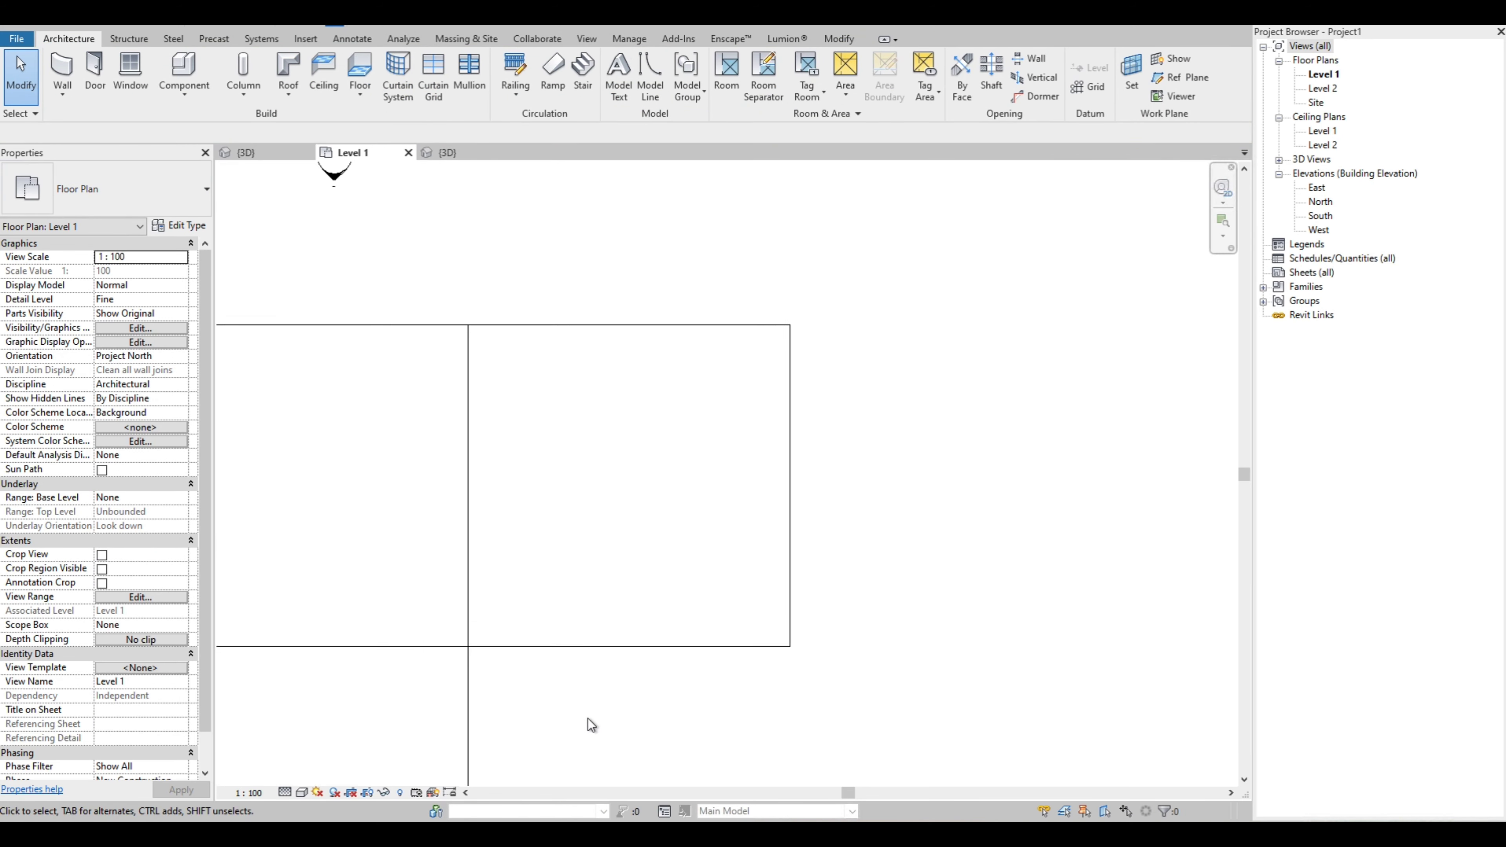
{"action": "scroll", "coordinate": [613, 468], "scroll_direction": "up", "scroll_amount": 1}
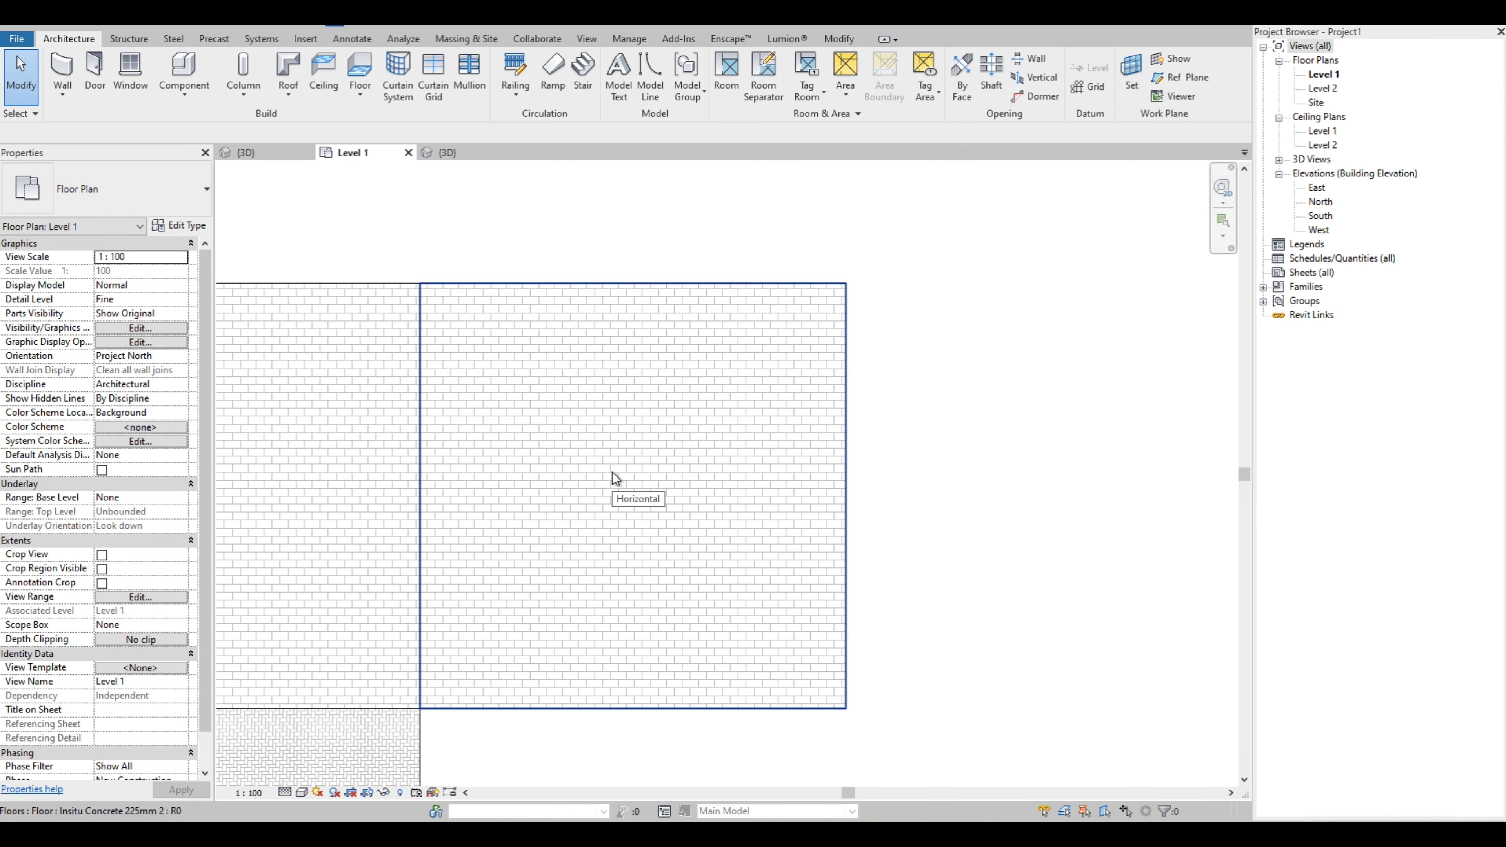
{"action": "left_click", "coordinate": [611, 428]}
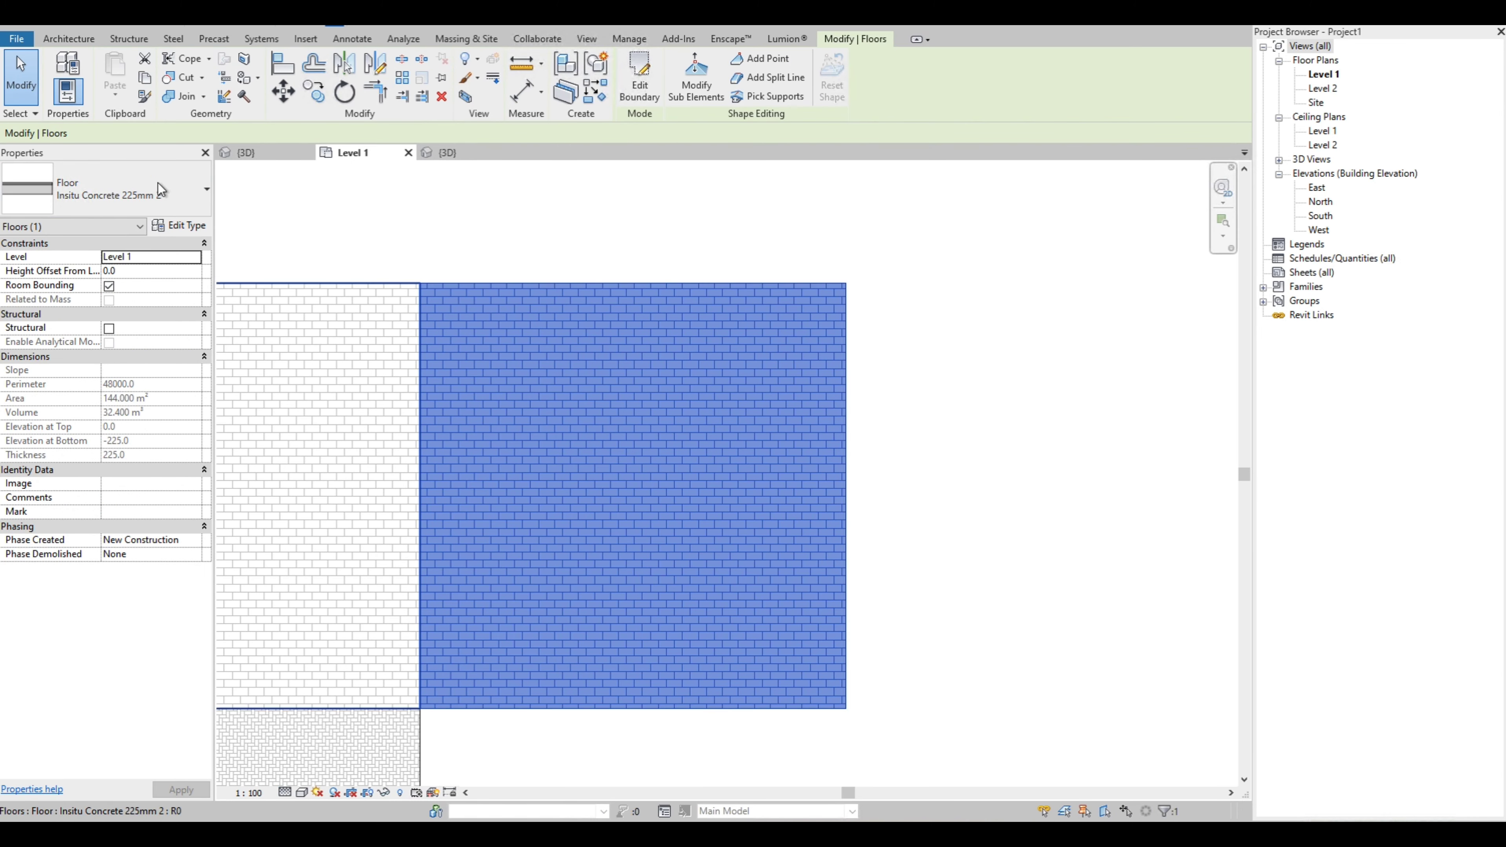
{"action": "left_click", "coordinate": [183, 226]}
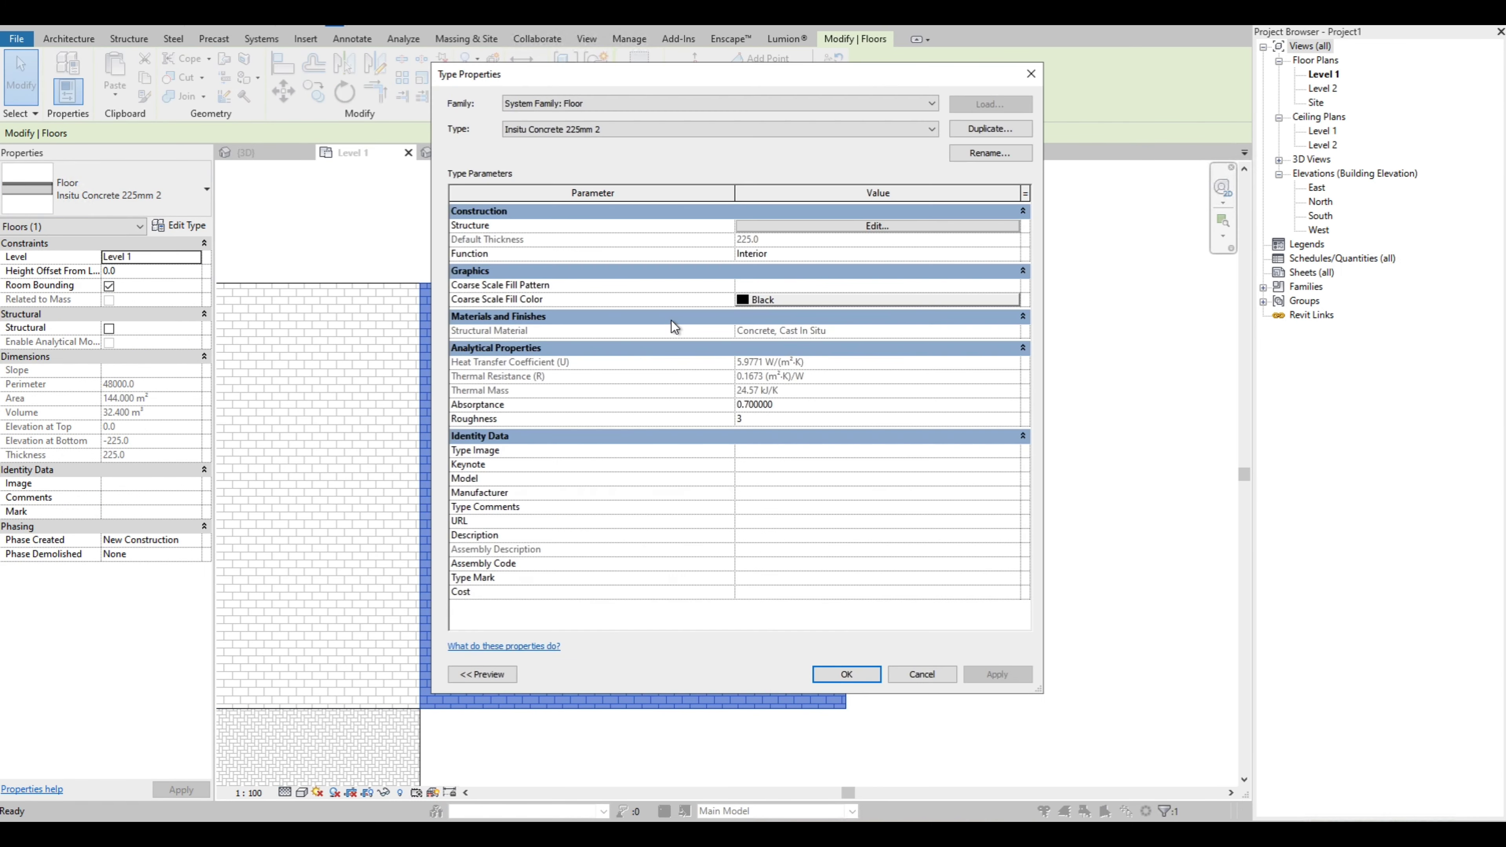
{"action": "left_click", "coordinate": [984, 130]}
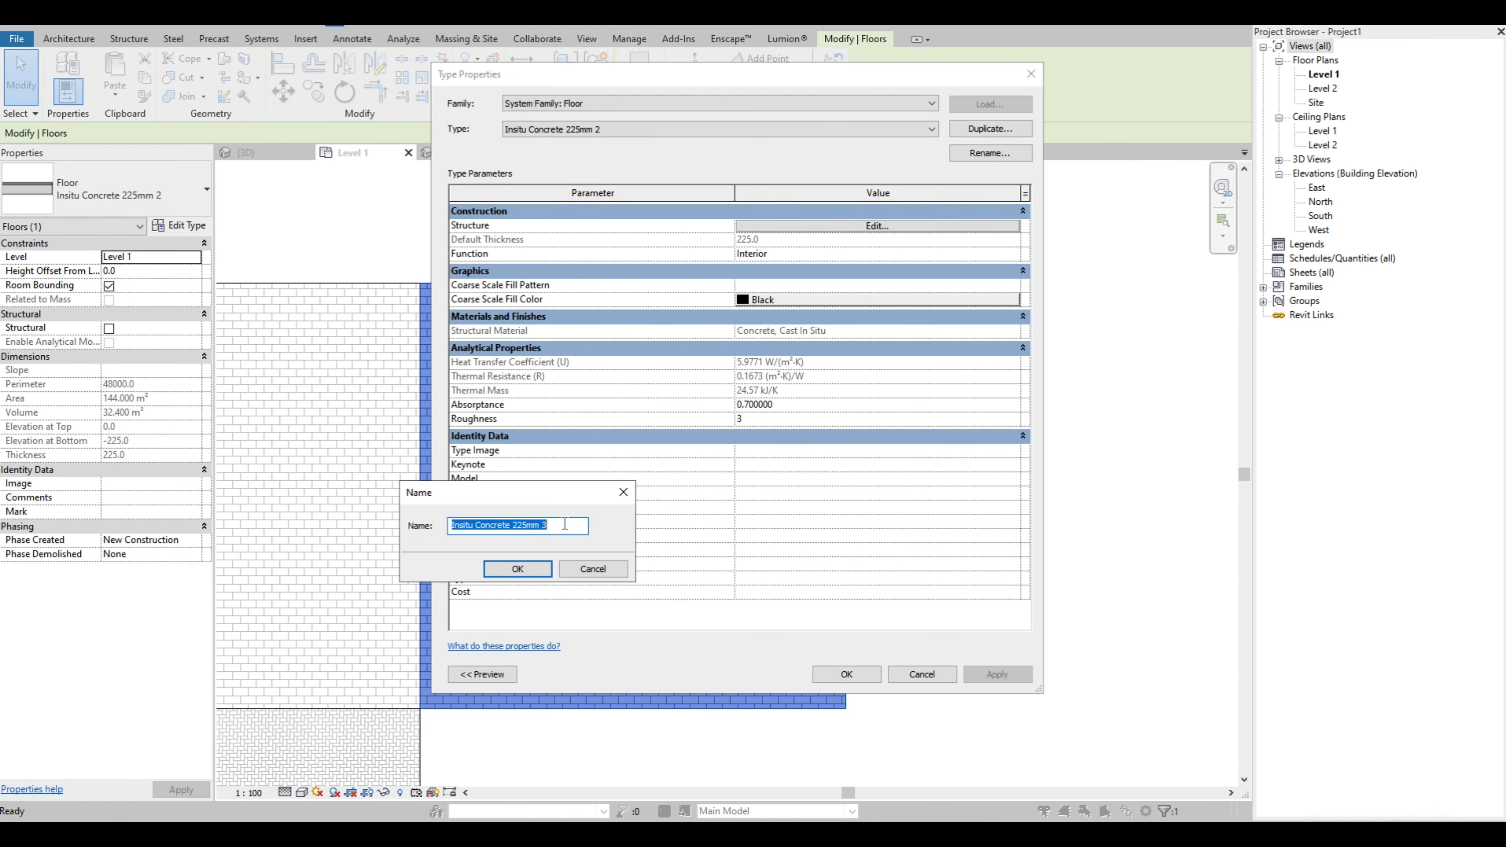
{"action": "left_click", "coordinate": [516, 569]}
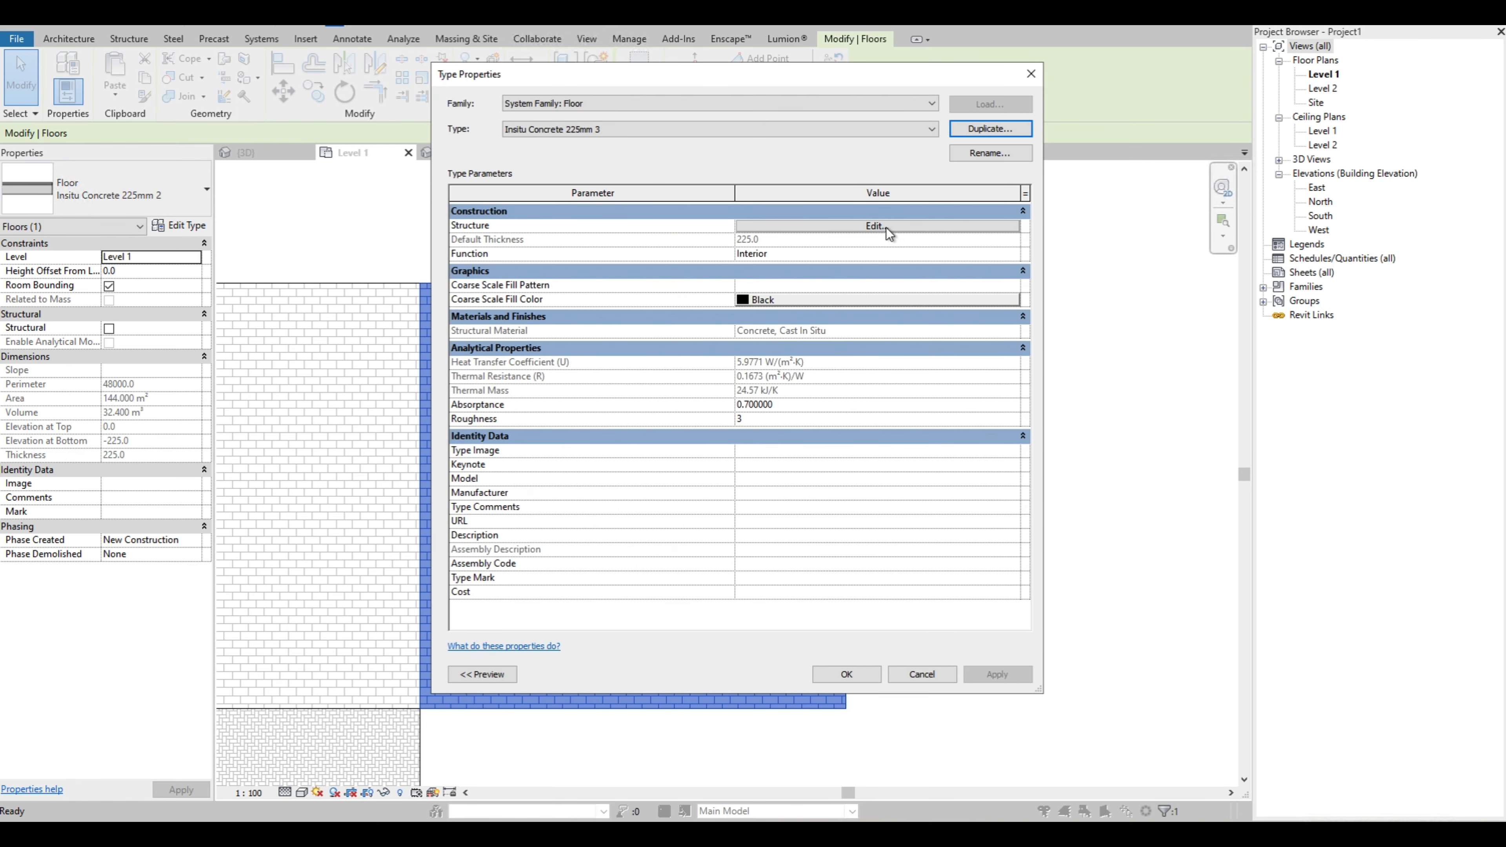
Create a new material named Tile 3 from the Finish 1 layer's material setting in the floor structure
{"action": "left_click", "coordinate": [886, 228]}
{"action": "left_click", "coordinate": [683, 228]}
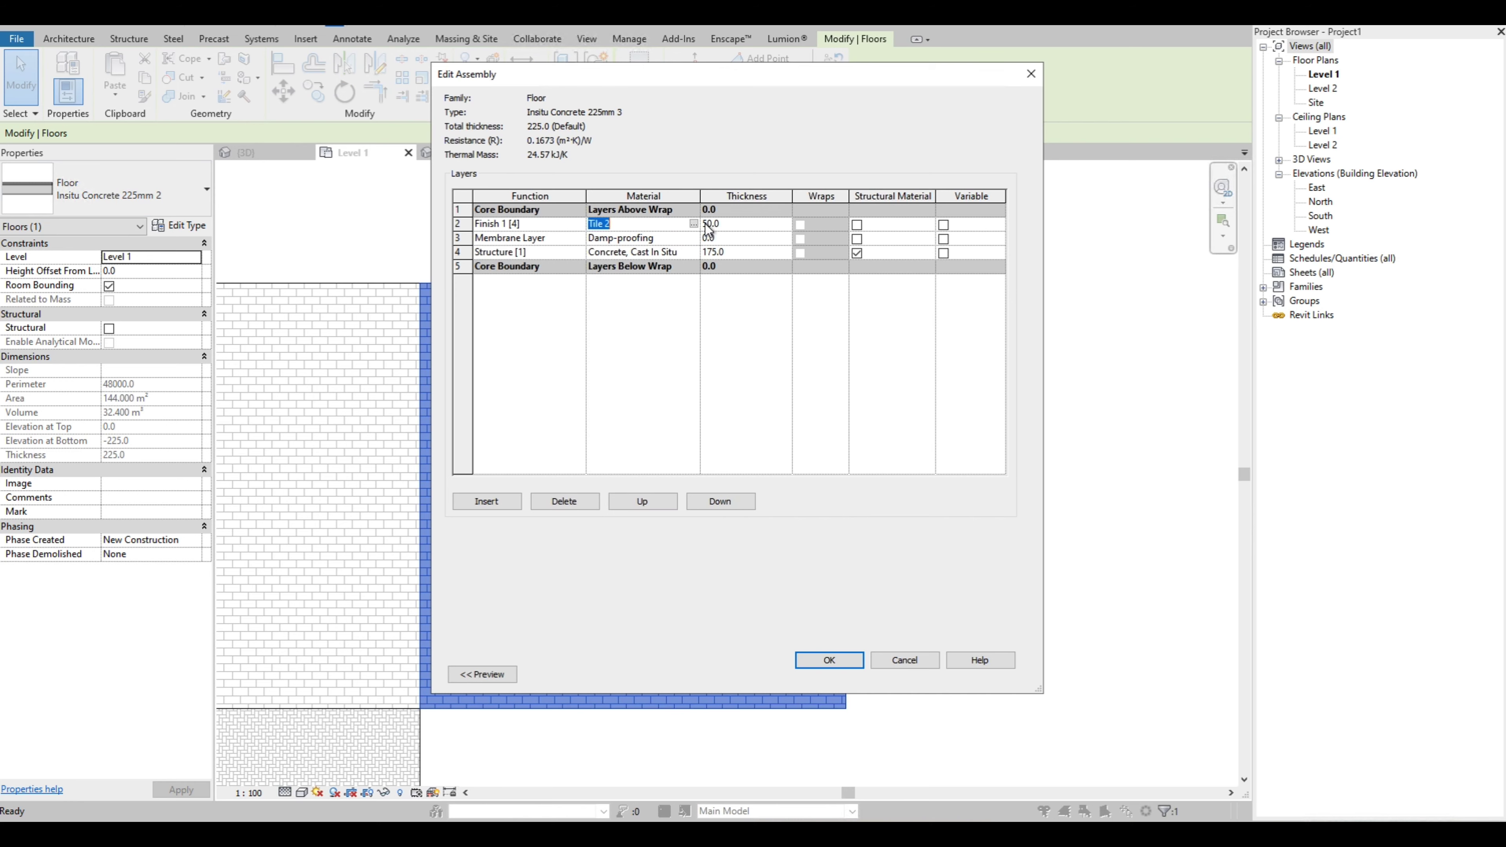
{"action": "left_click", "coordinate": [693, 224]}
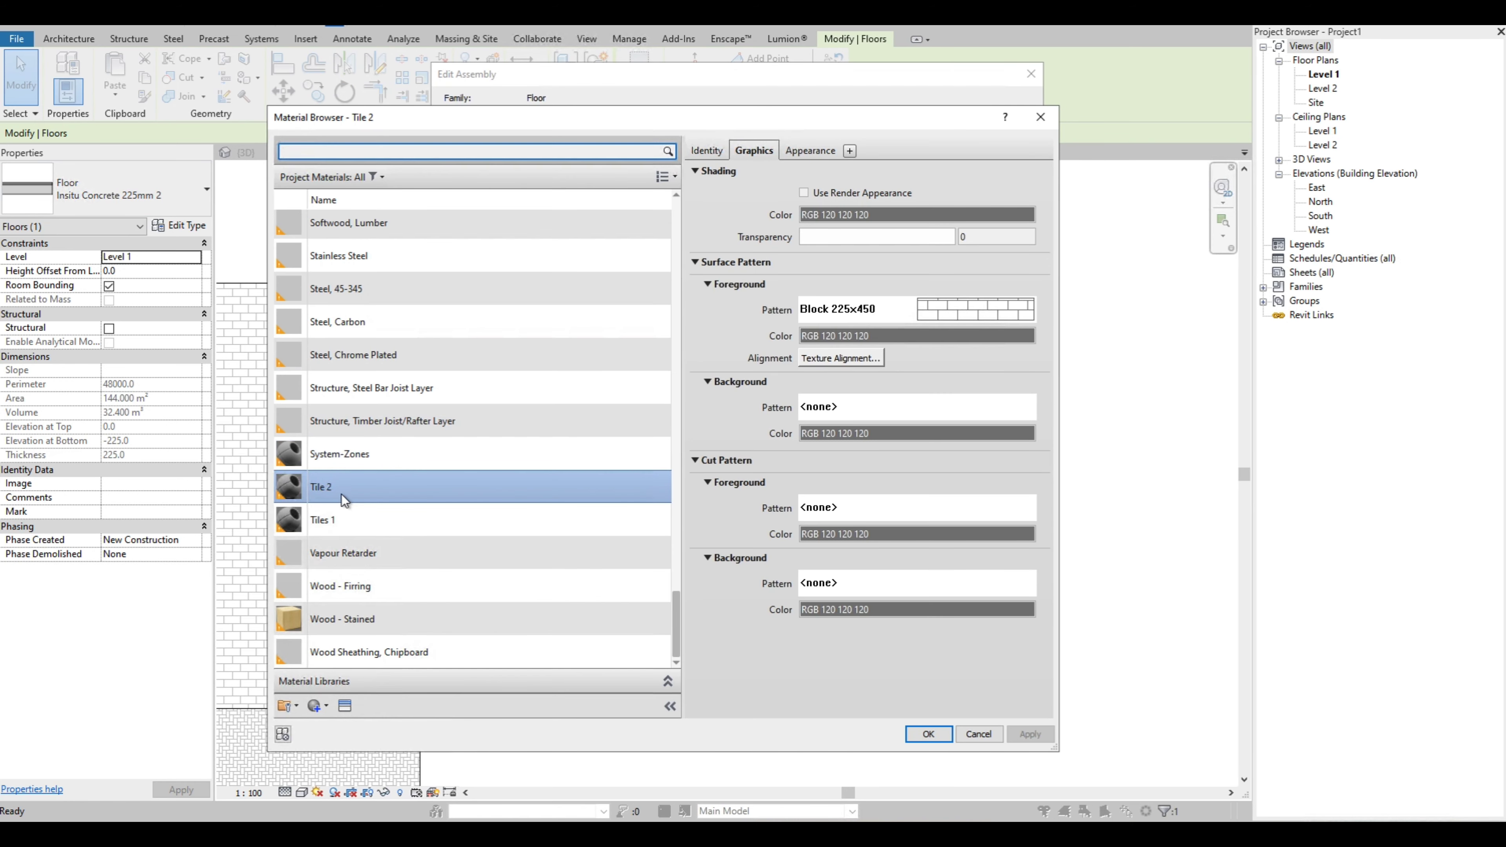
{"action": "right_click", "coordinate": [344, 494]}
{"action": "left_click", "coordinate": [325, 718]}
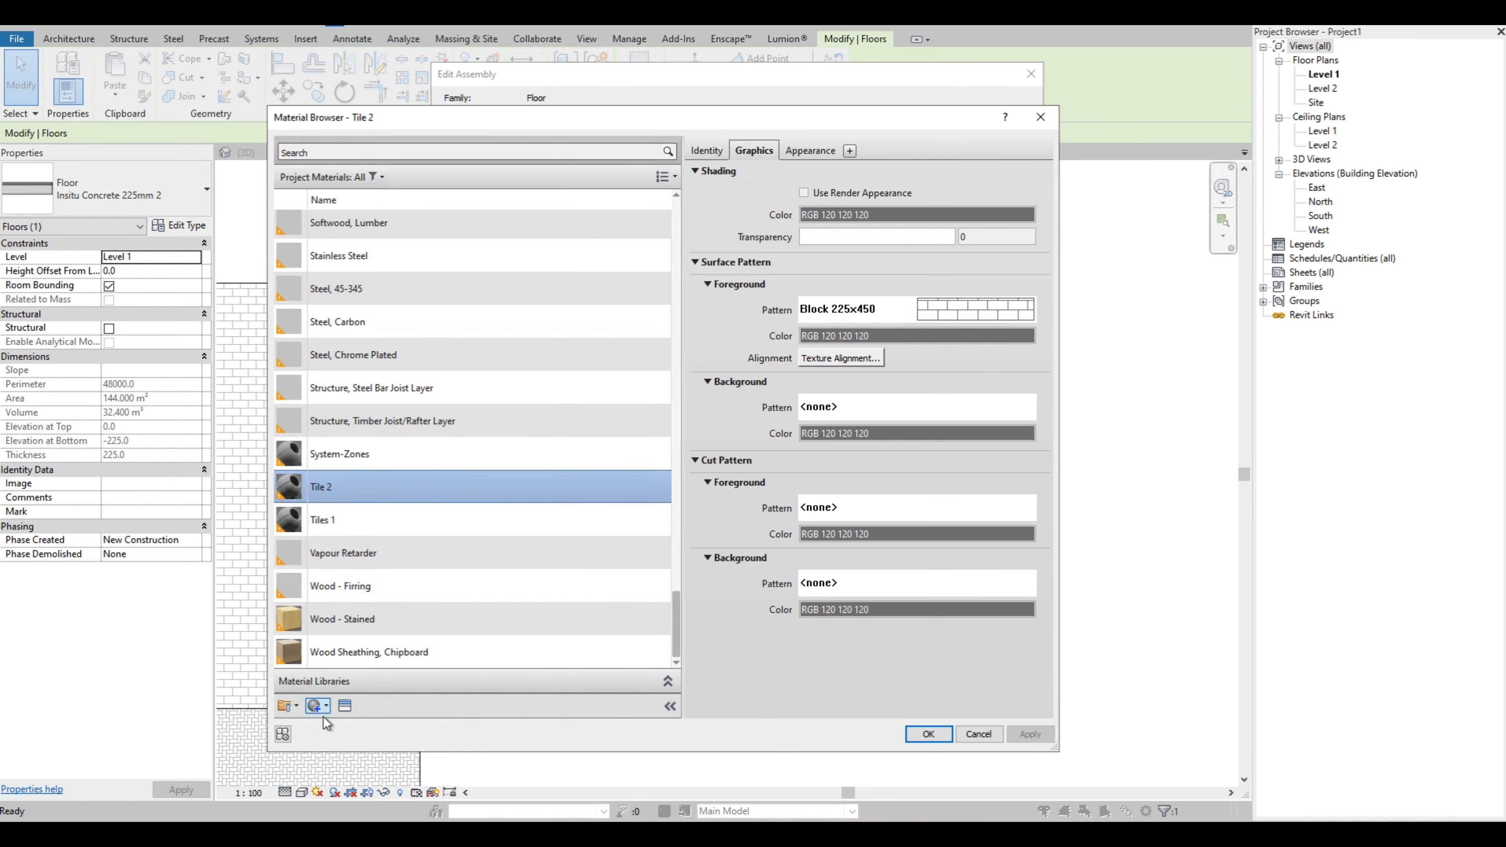
{"action": "left_click", "coordinate": [326, 707]}
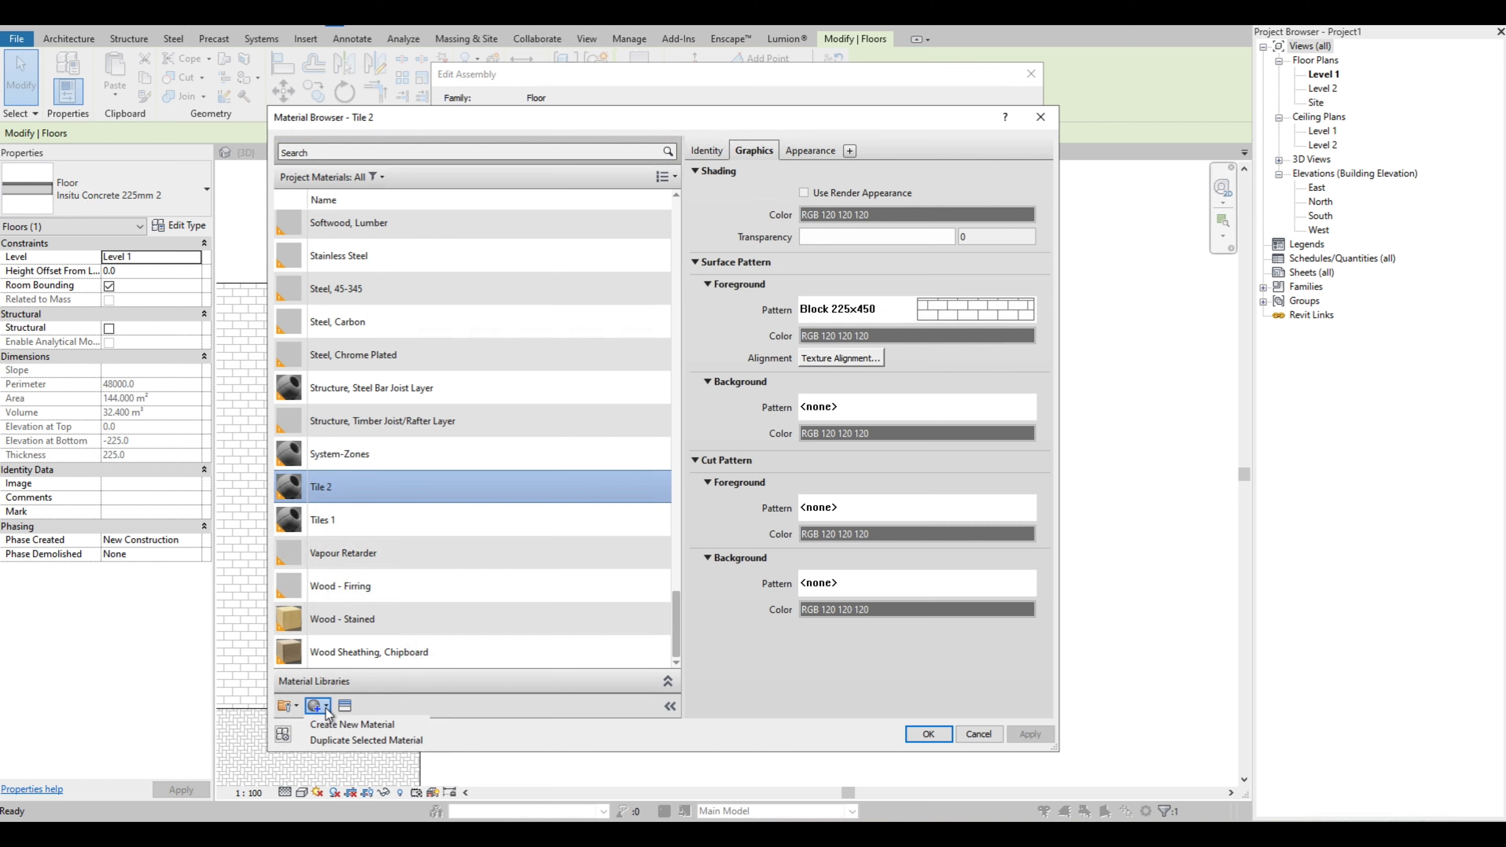
{"action": "left_click", "coordinate": [354, 725]}
{"action": "right_click", "coordinate": [365, 440]}
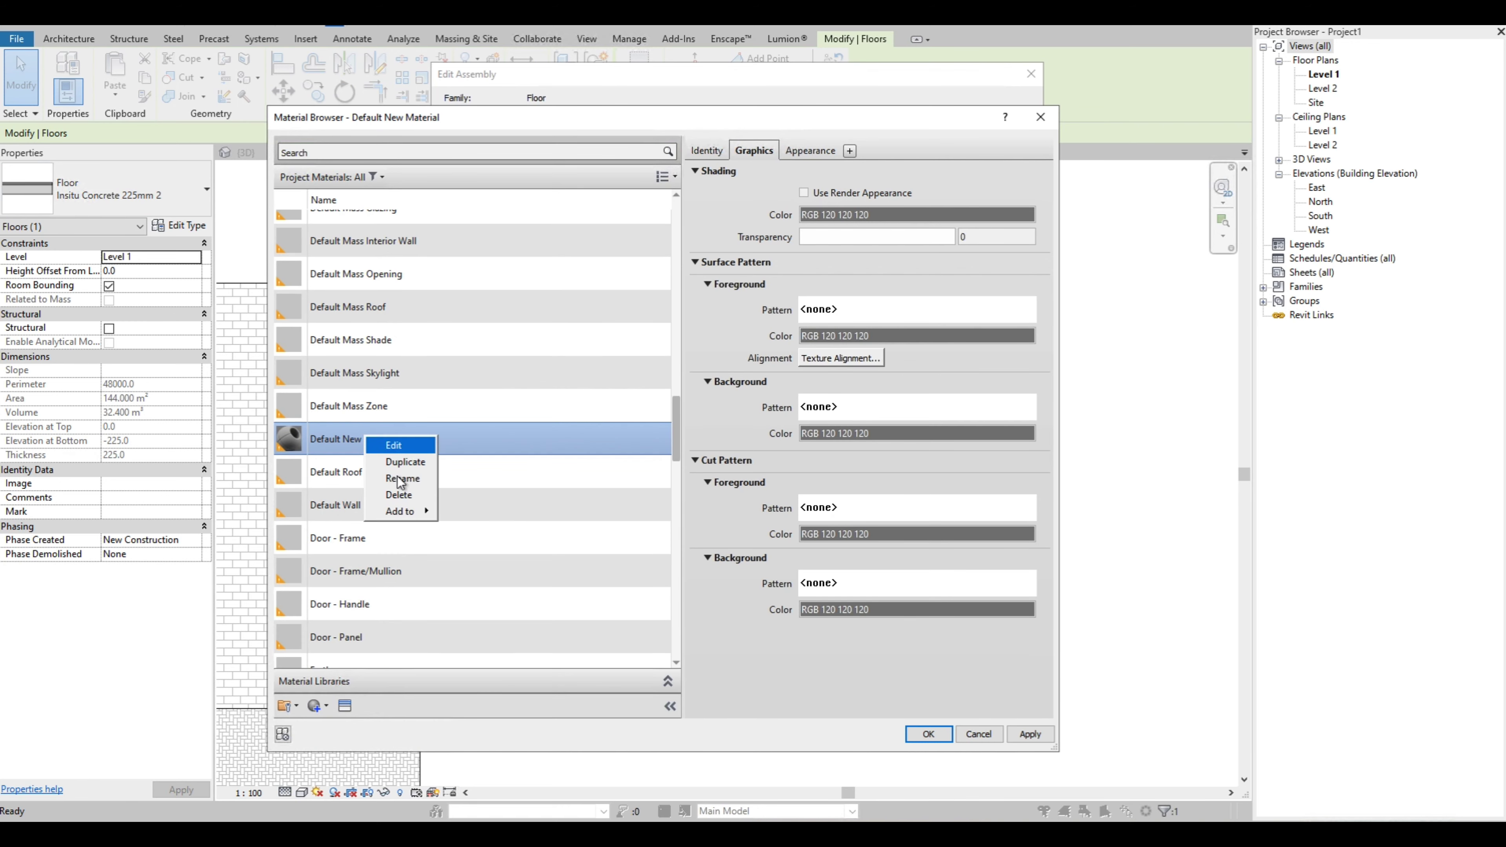
{"action": "left_click", "coordinate": [404, 481]}
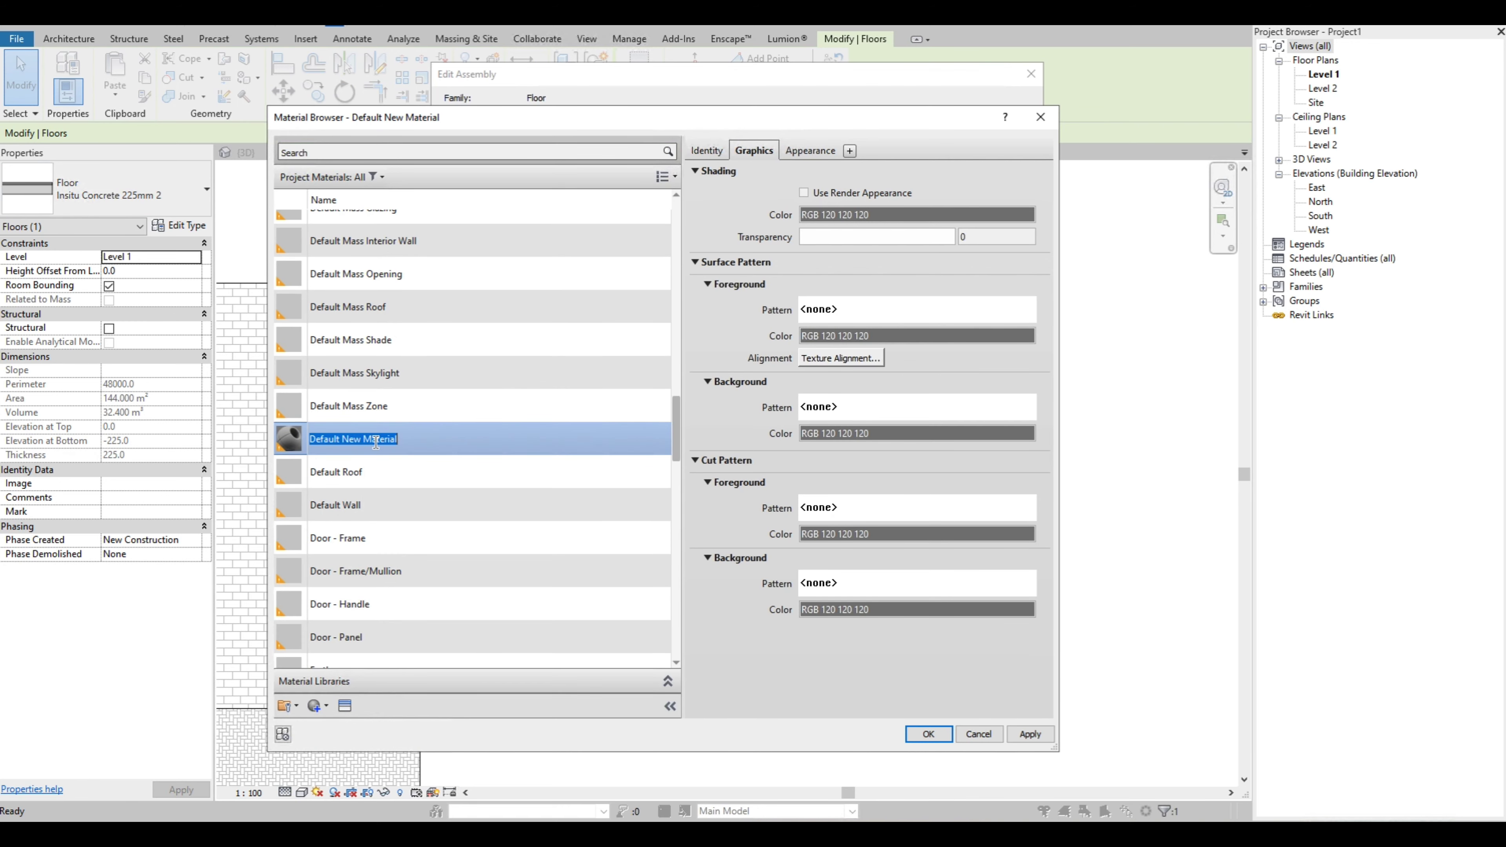
{"action": "type", "text": "Tile 3"}
{"action": "key", "text": "Return"}
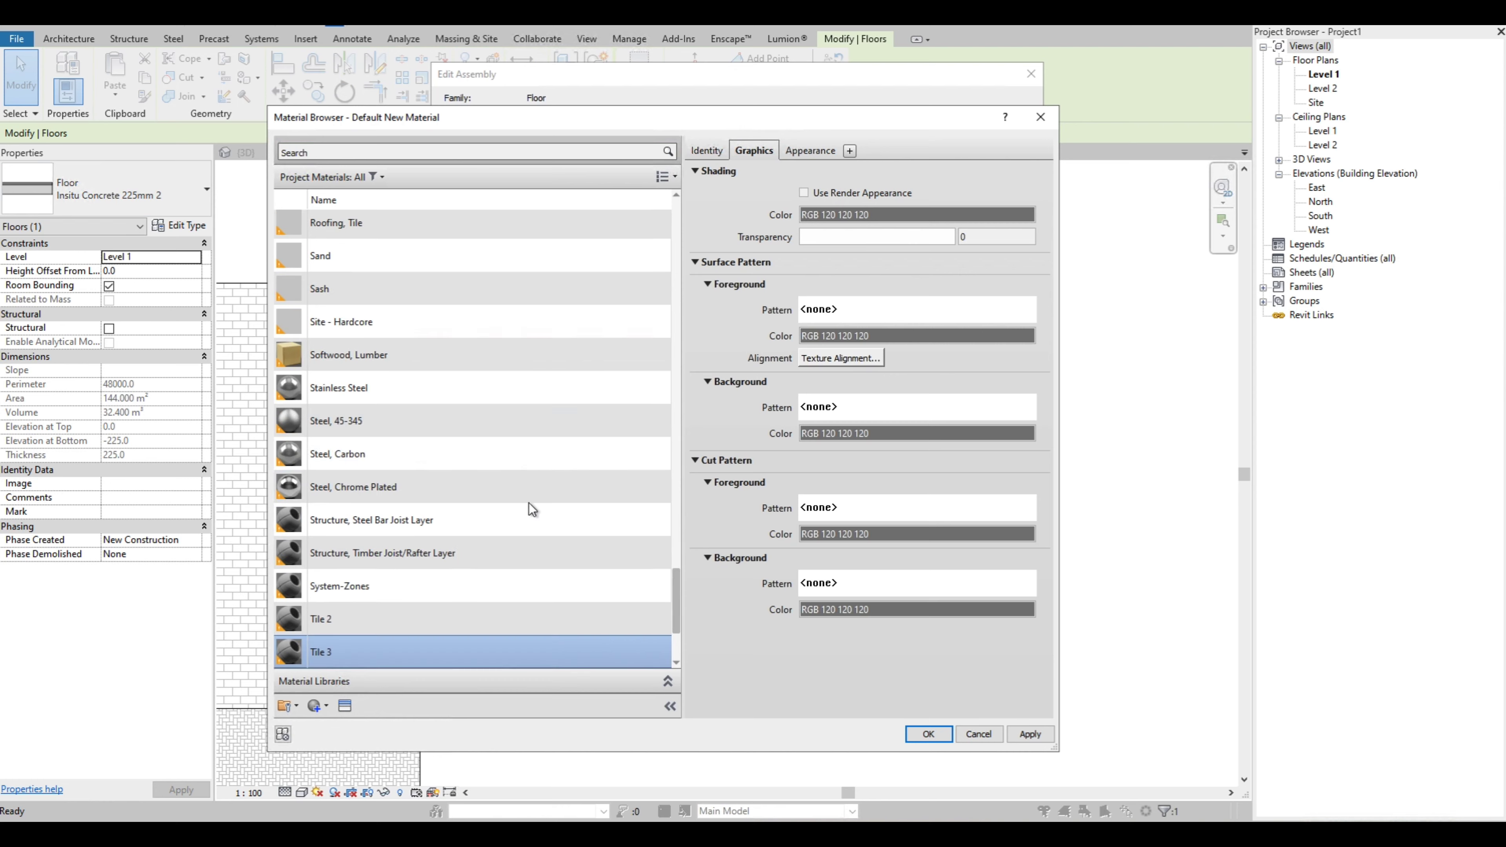
{"action": "scroll", "coordinate": [520, 563], "scroll_direction": "down", "scroll_amount": 2}
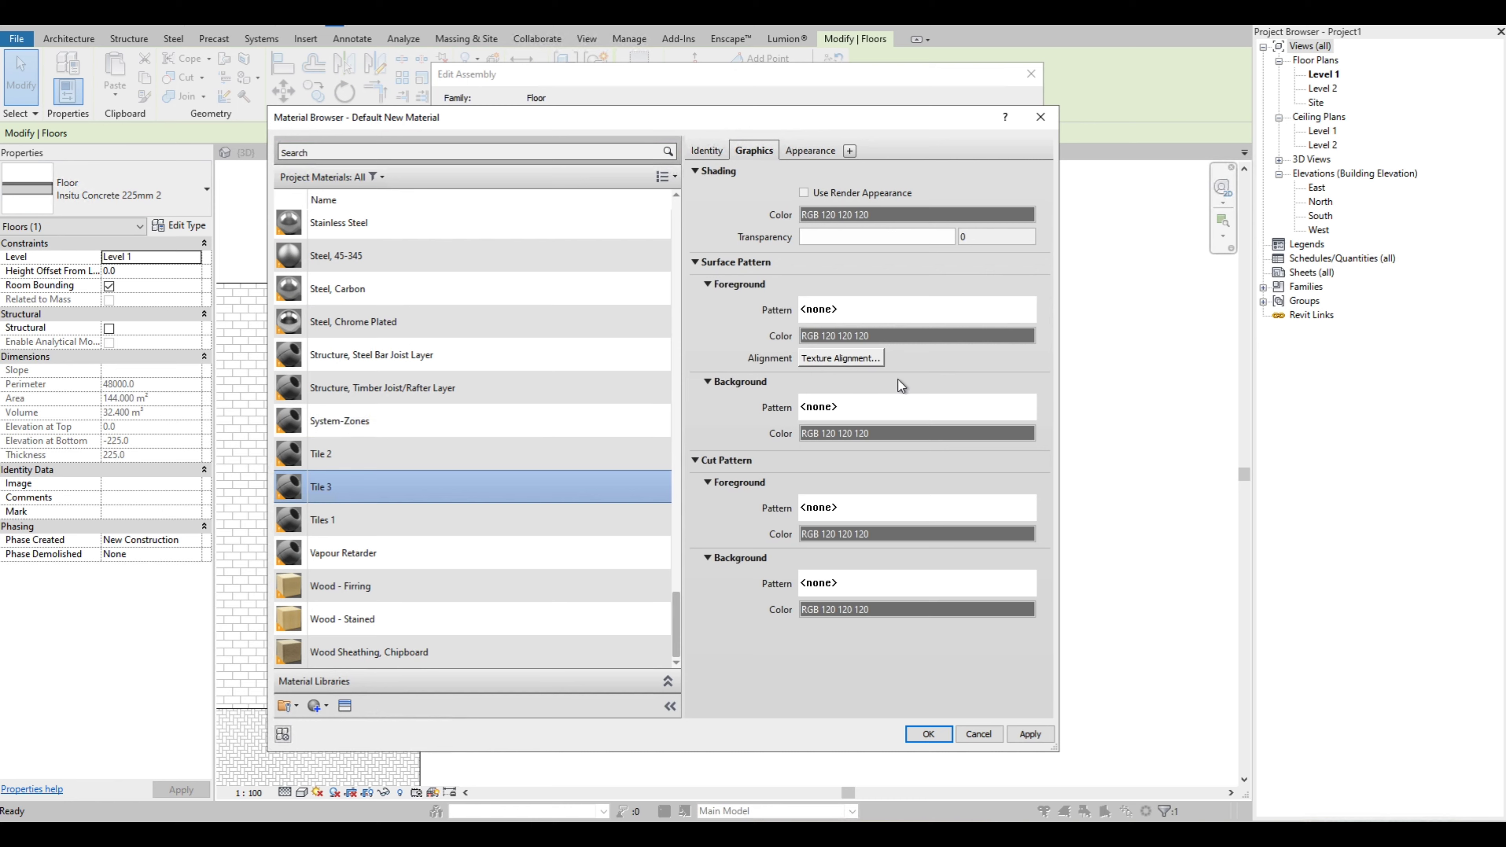
Duplicate the 600 x 600mm model pattern as 1200 x 1200mm for Tile 3's surface foreground, with both line spacings set to 1200 mm
{"action": "left_click", "coordinate": [905, 311]}
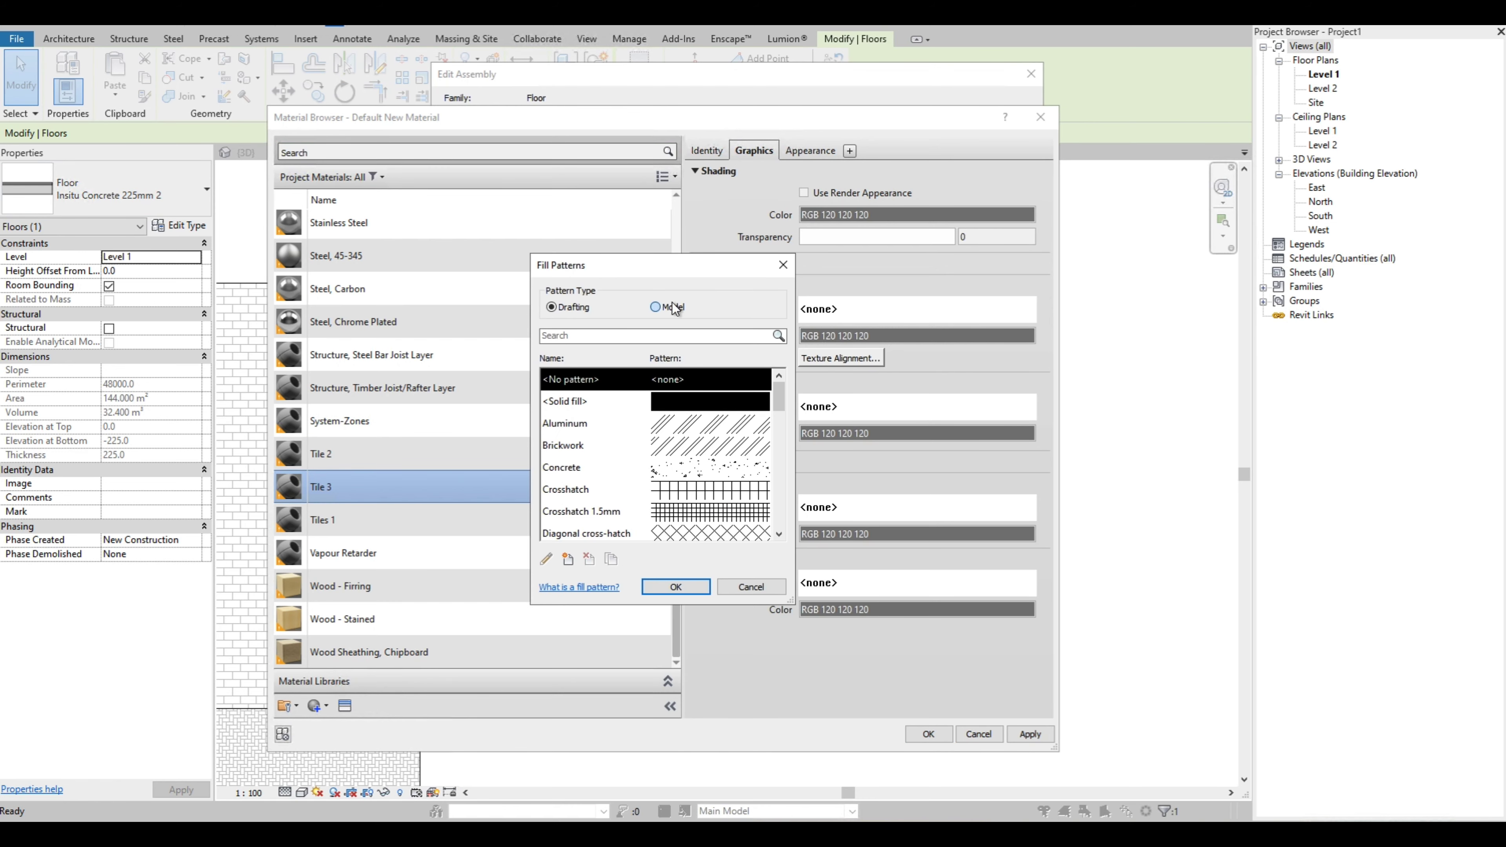
{"action": "left_click", "coordinate": [656, 308]}
{"action": "scroll", "coordinate": [739, 497], "scroll_direction": "down", "scroll_amount": 3}
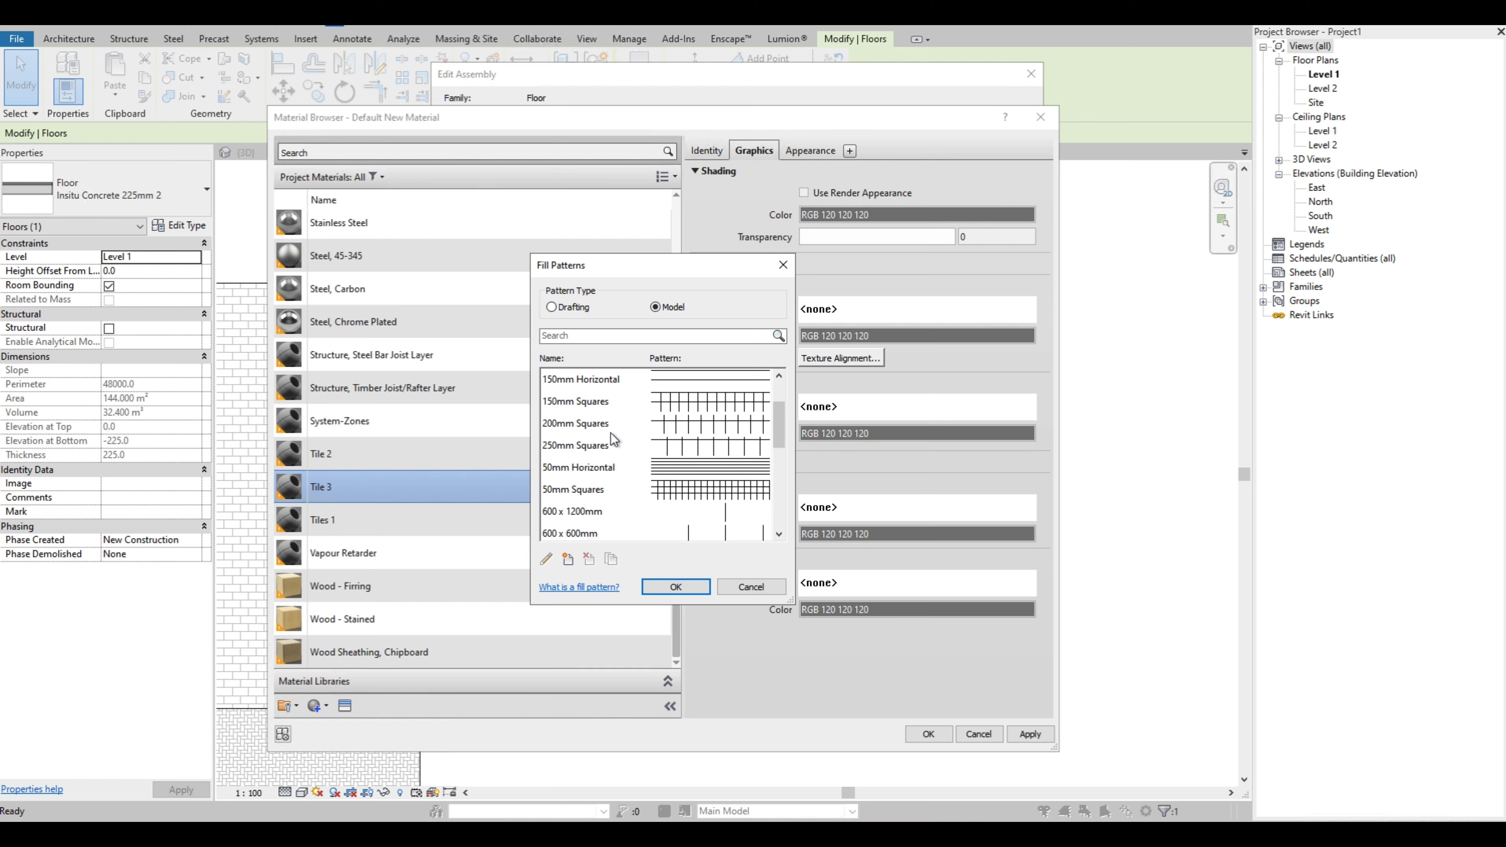
{"action": "scroll", "coordinate": [685, 512], "scroll_direction": "down", "scroll_amount": 2}
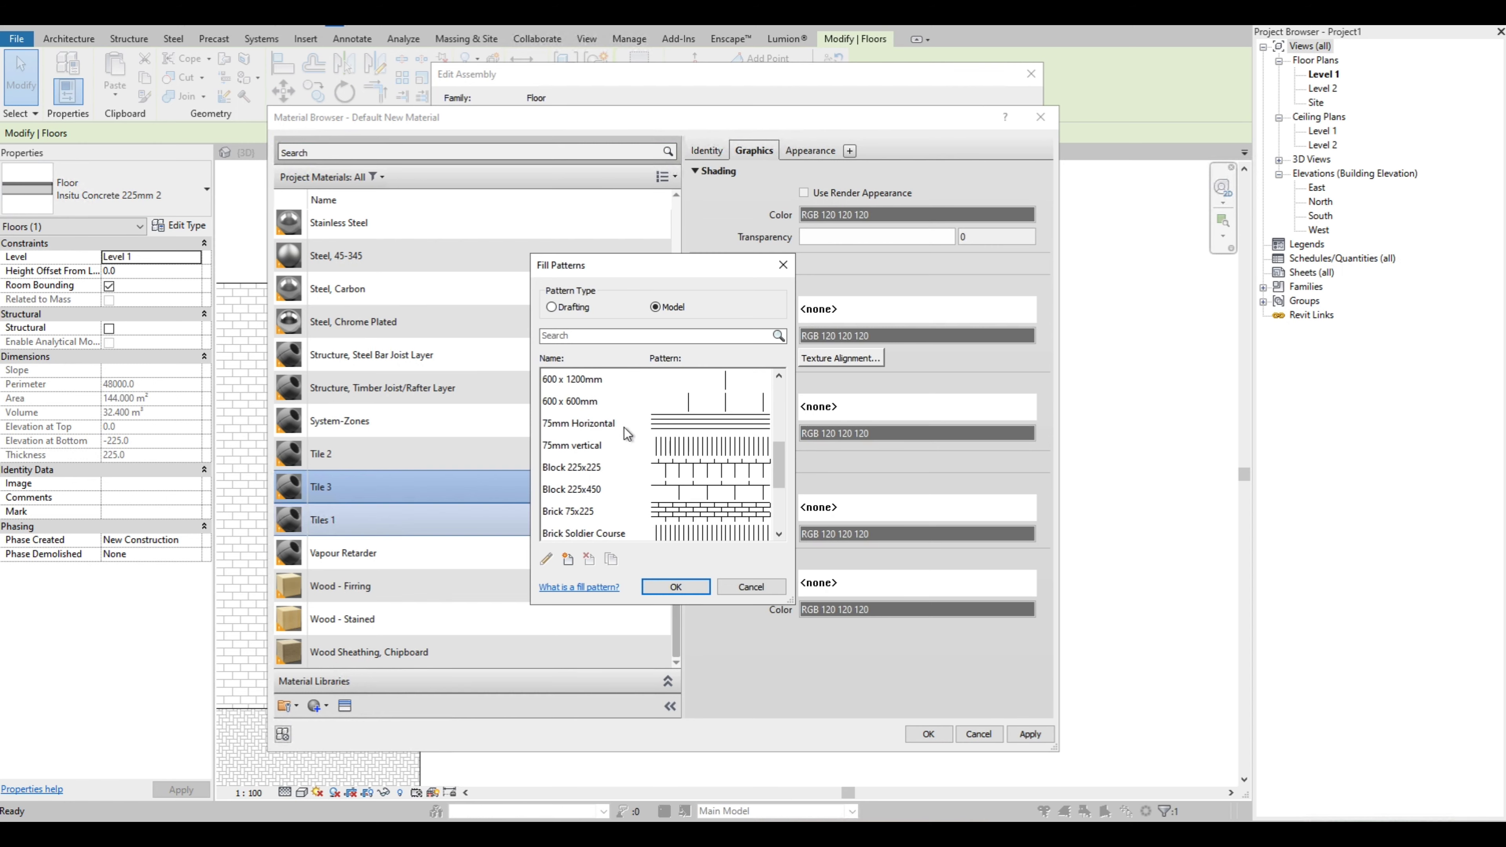
{"action": "left_click", "coordinate": [587, 409]}
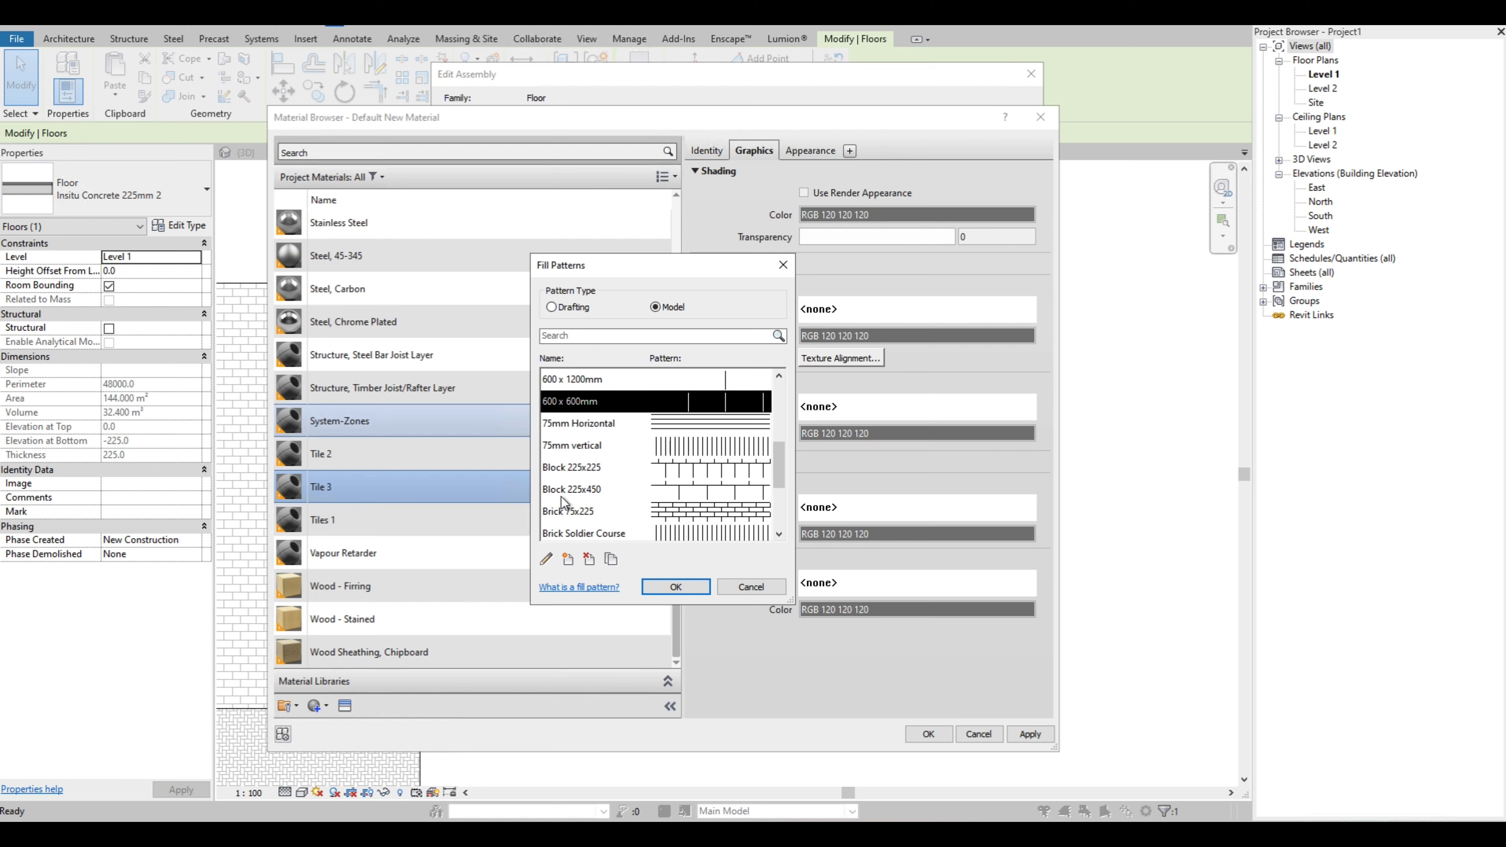
{"action": "left_click", "coordinate": [611, 560]}
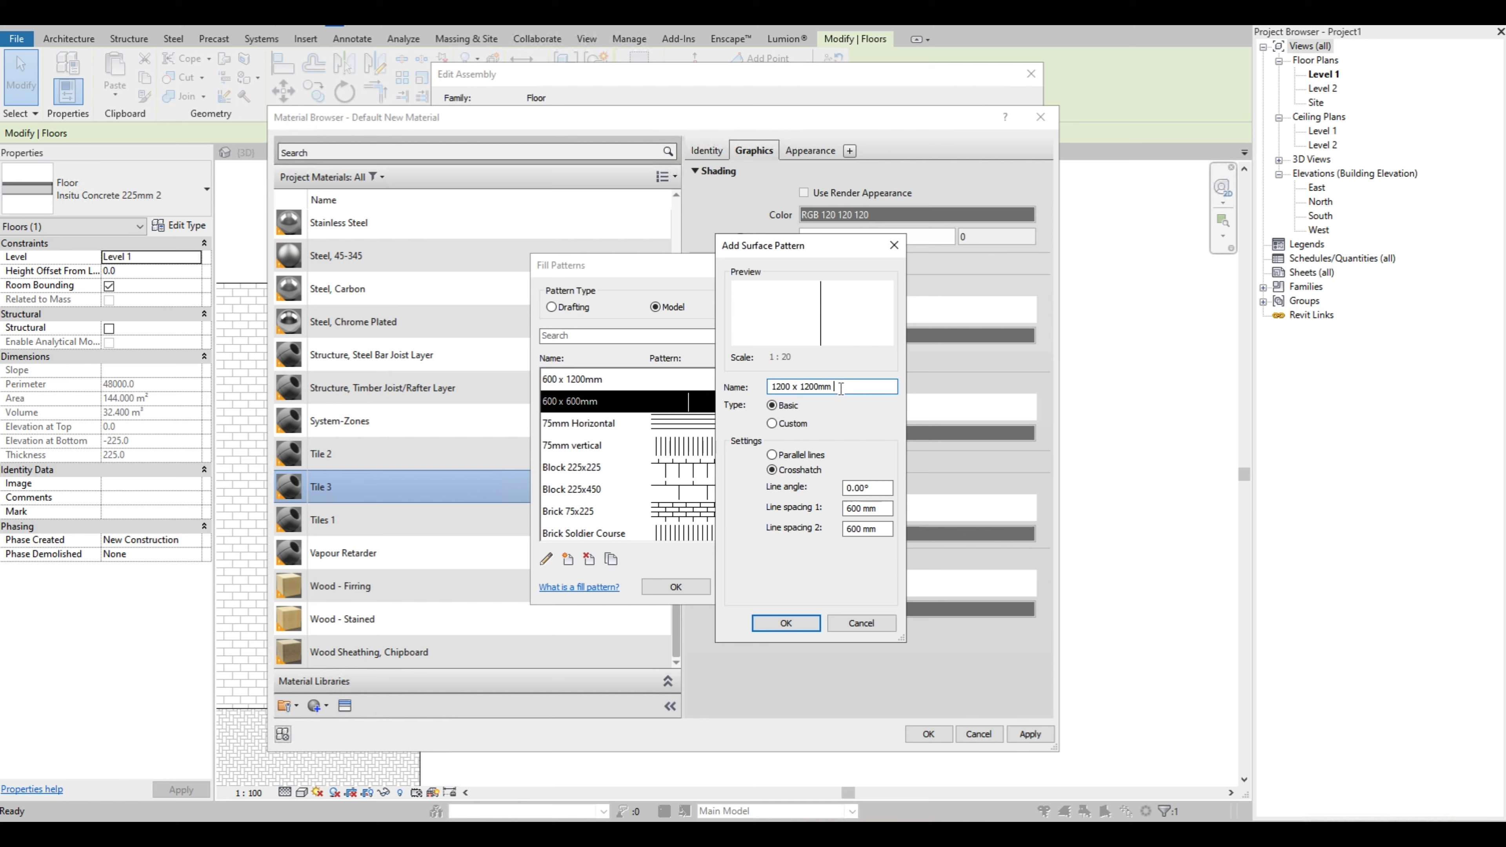
{"action": "double_click", "coordinate": [849, 508]}
{"action": "type", "text": "1200"}
{"action": "double_click", "coordinate": [849, 529]}
{"action": "type", "text": "1200"}
{"action": "left_click", "coordinate": [784, 624]}
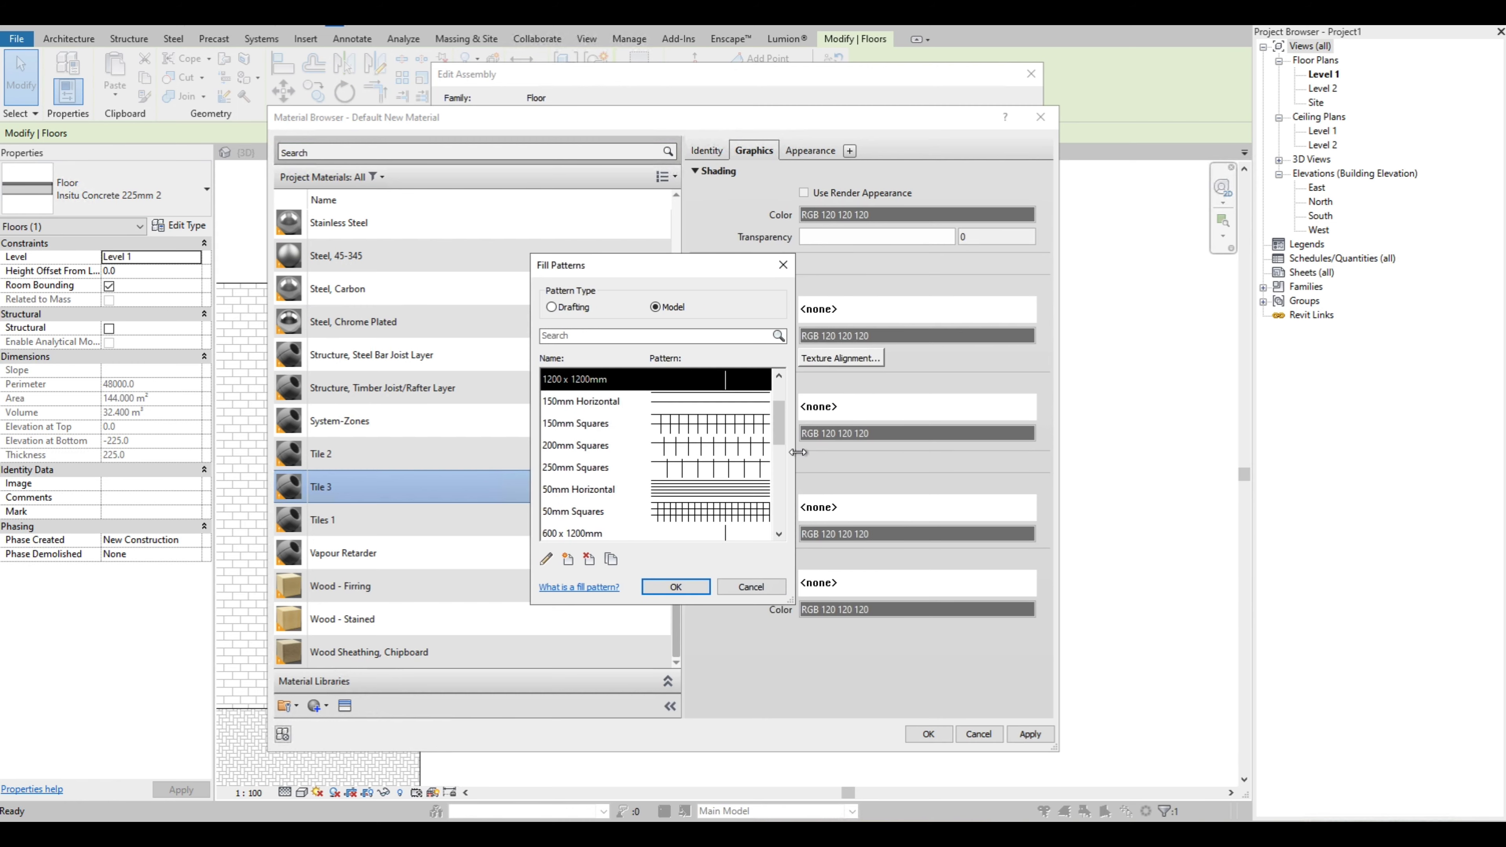
Apply the 1200 x 1200mm pattern to Tile 3's surface foreground and set its color to black
{"action": "left_click", "coordinate": [675, 586]}
{"action": "left_click", "coordinate": [913, 335]}
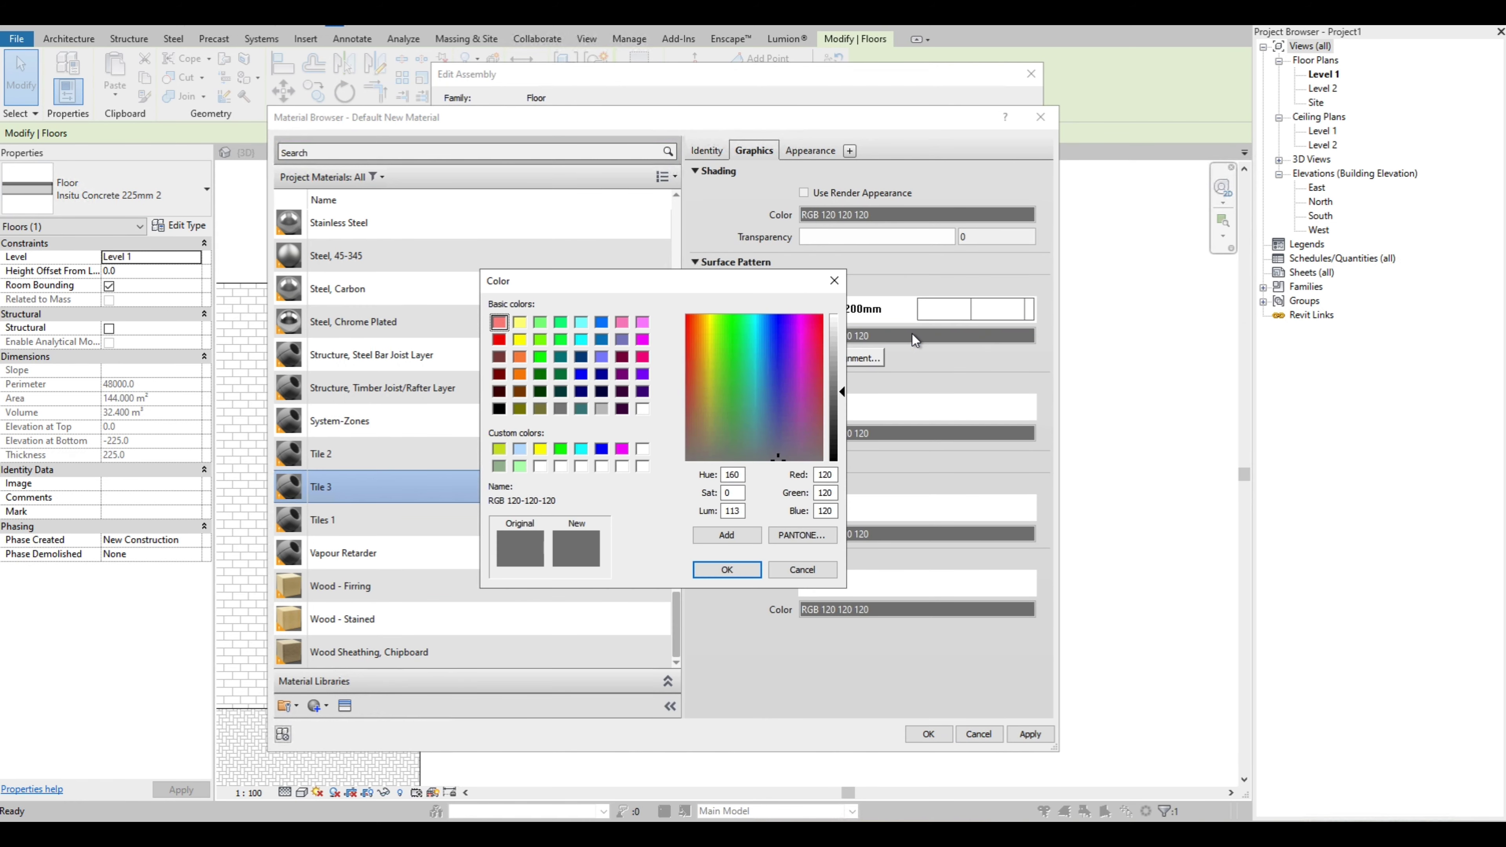
{"action": "left_click", "coordinate": [500, 409]}
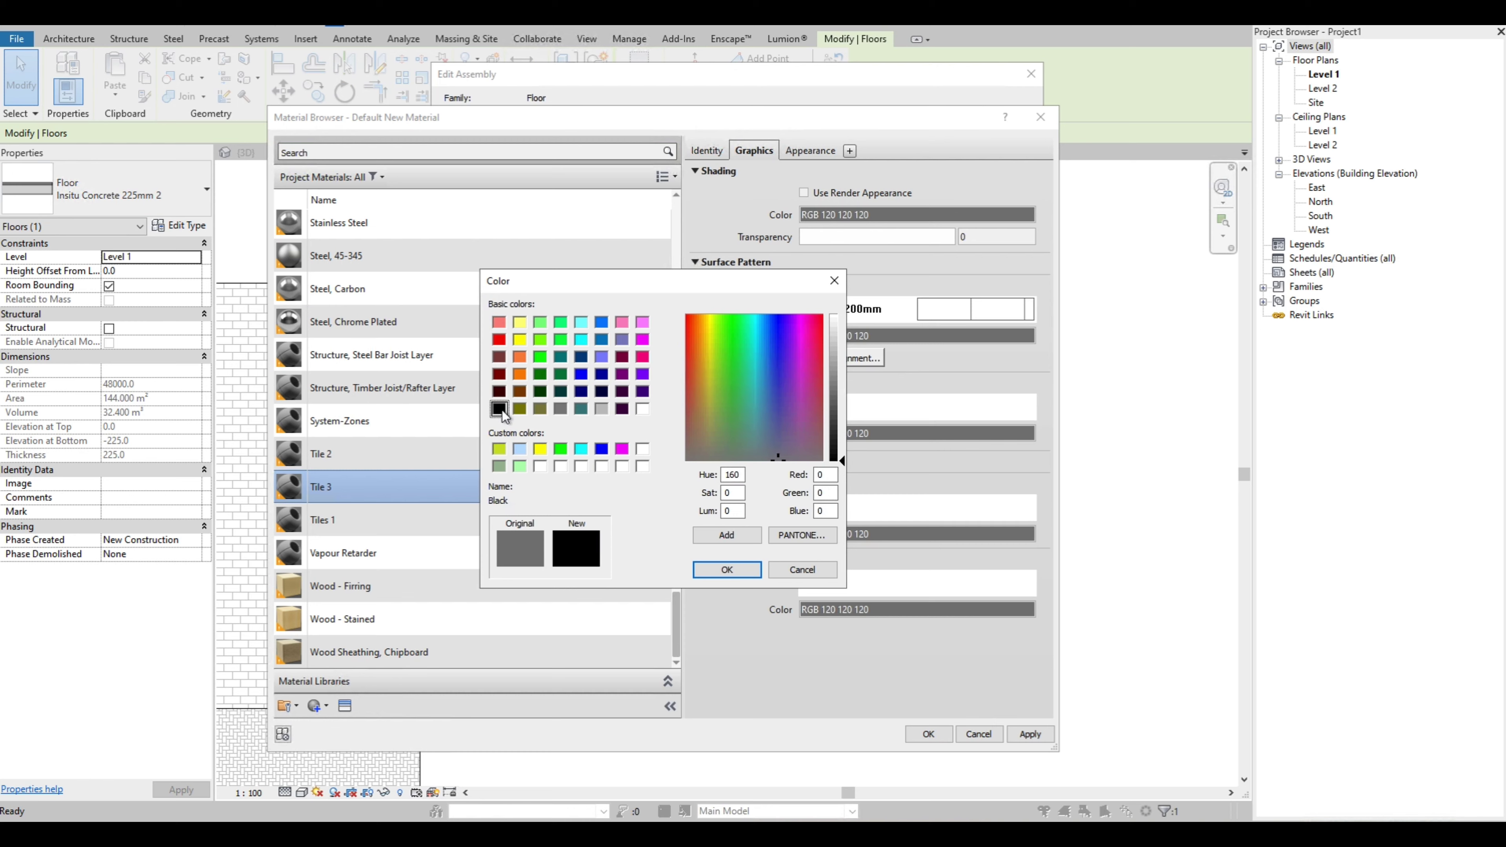
{"action": "left_click", "coordinate": [726, 569]}
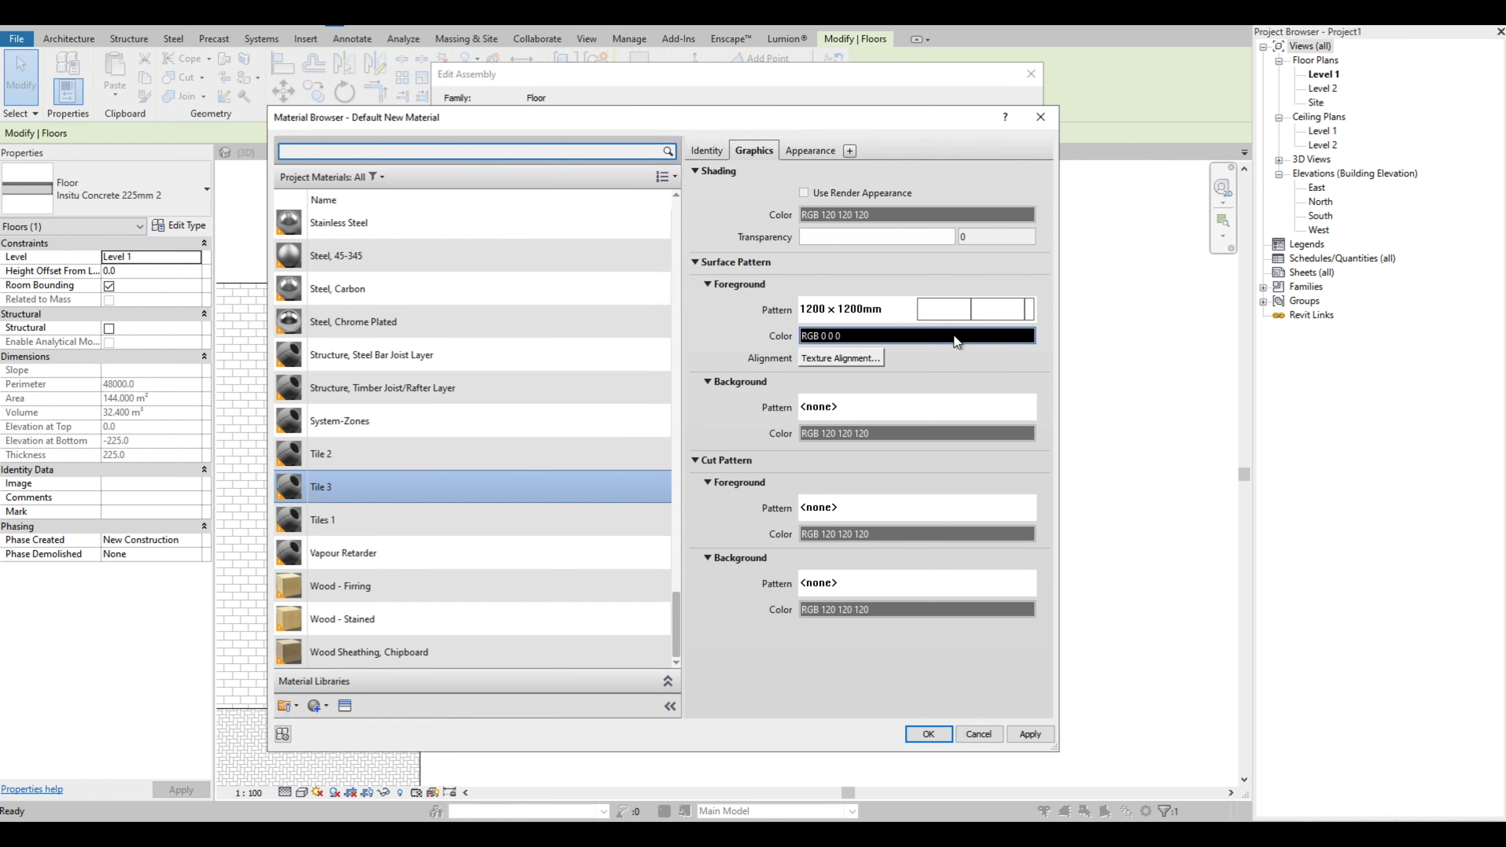
Assign Tile 3 to the Finish 1 layer and accept the structure and type changes for the right-hand floor
{"action": "left_click", "coordinate": [929, 736]}
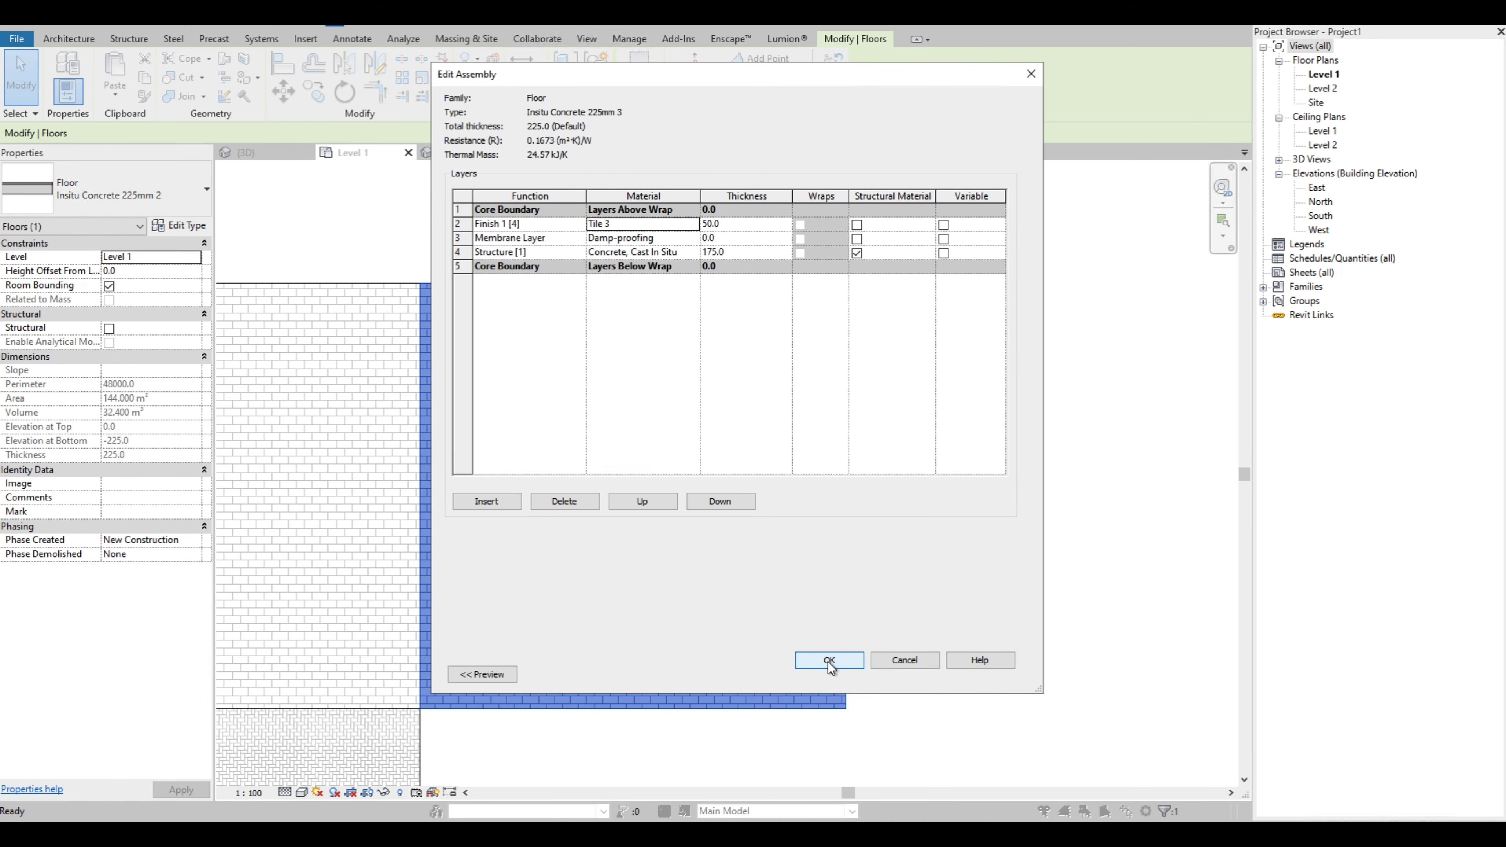
{"action": "left_click", "coordinate": [810, 665]}
{"action": "left_click", "coordinate": [854, 674]}
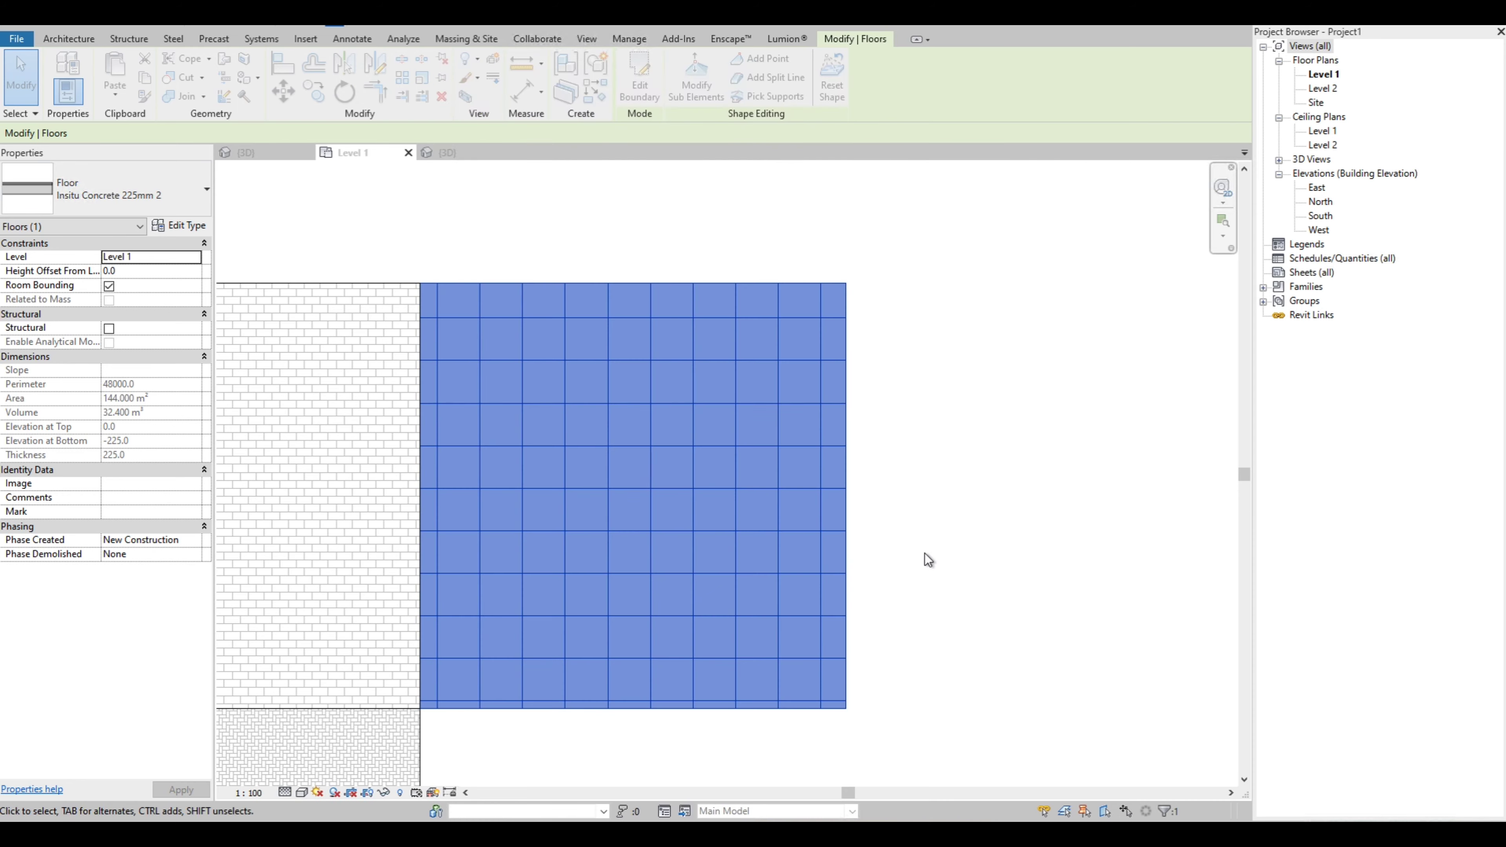
{"action": "left_click", "coordinate": [925, 553]}
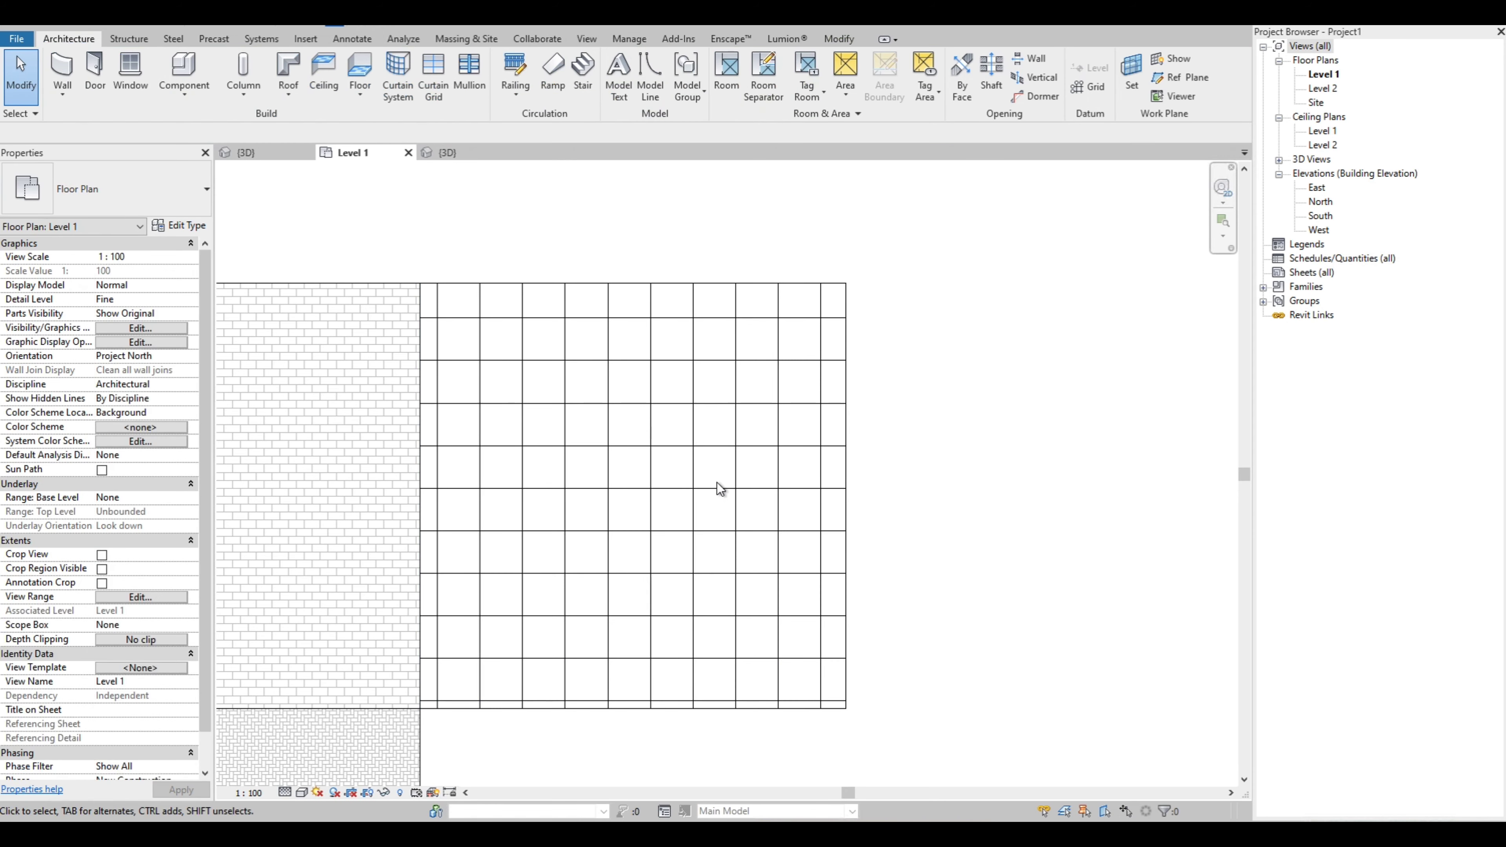
Move the rightmost vertical pattern line of the Tile 3 floor onto the floor's right edge
{"action": "left_click", "coordinate": [653, 469]}
{"action": "left_click", "coordinate": [653, 469]}
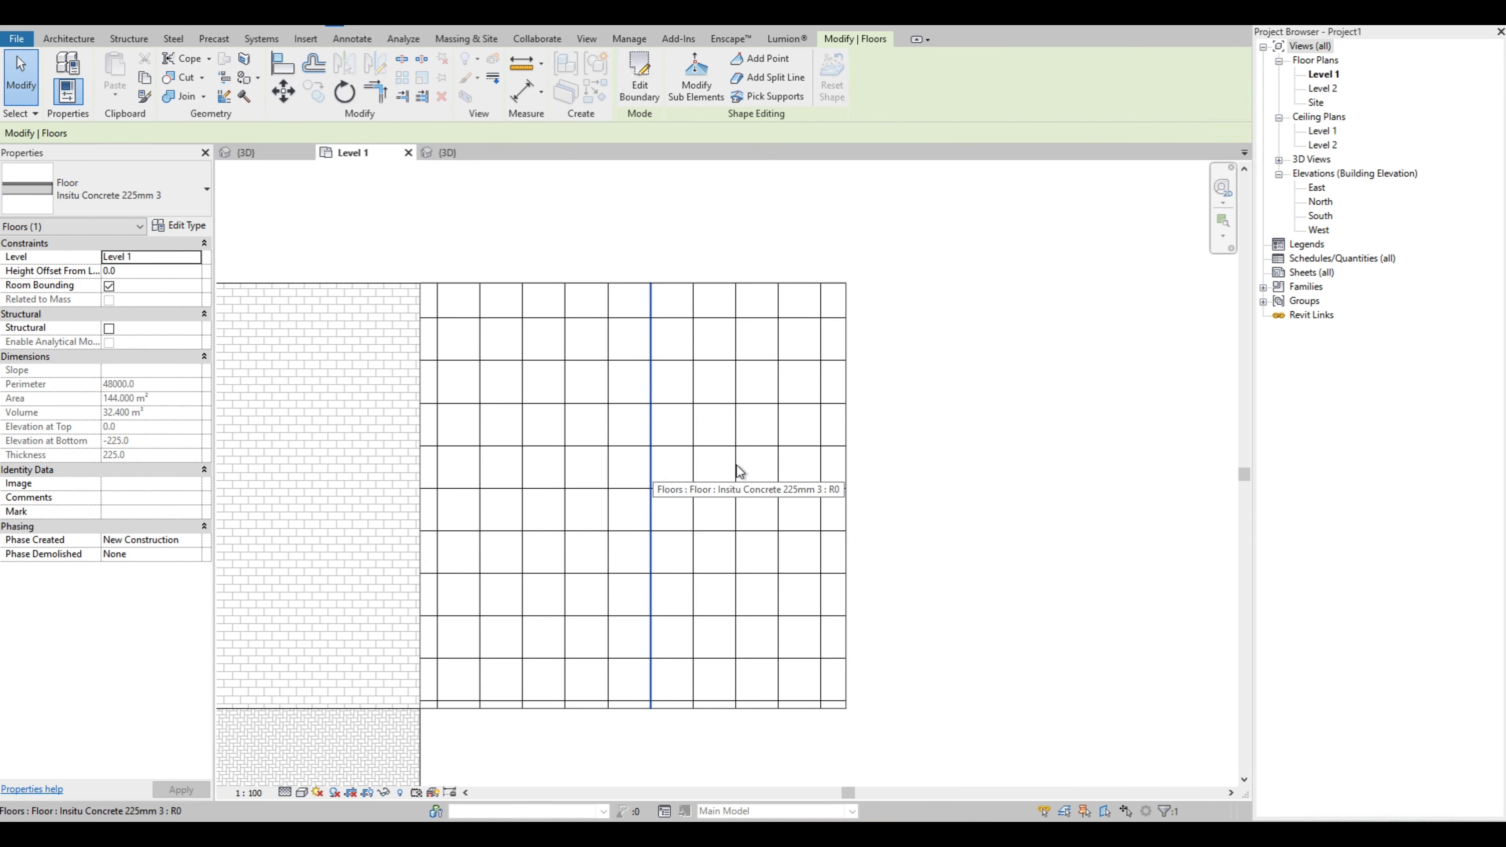
{"action": "left_click", "coordinate": [823, 459]}
{"action": "key", "text": "m"}
{"action": "key", "text": "v"}
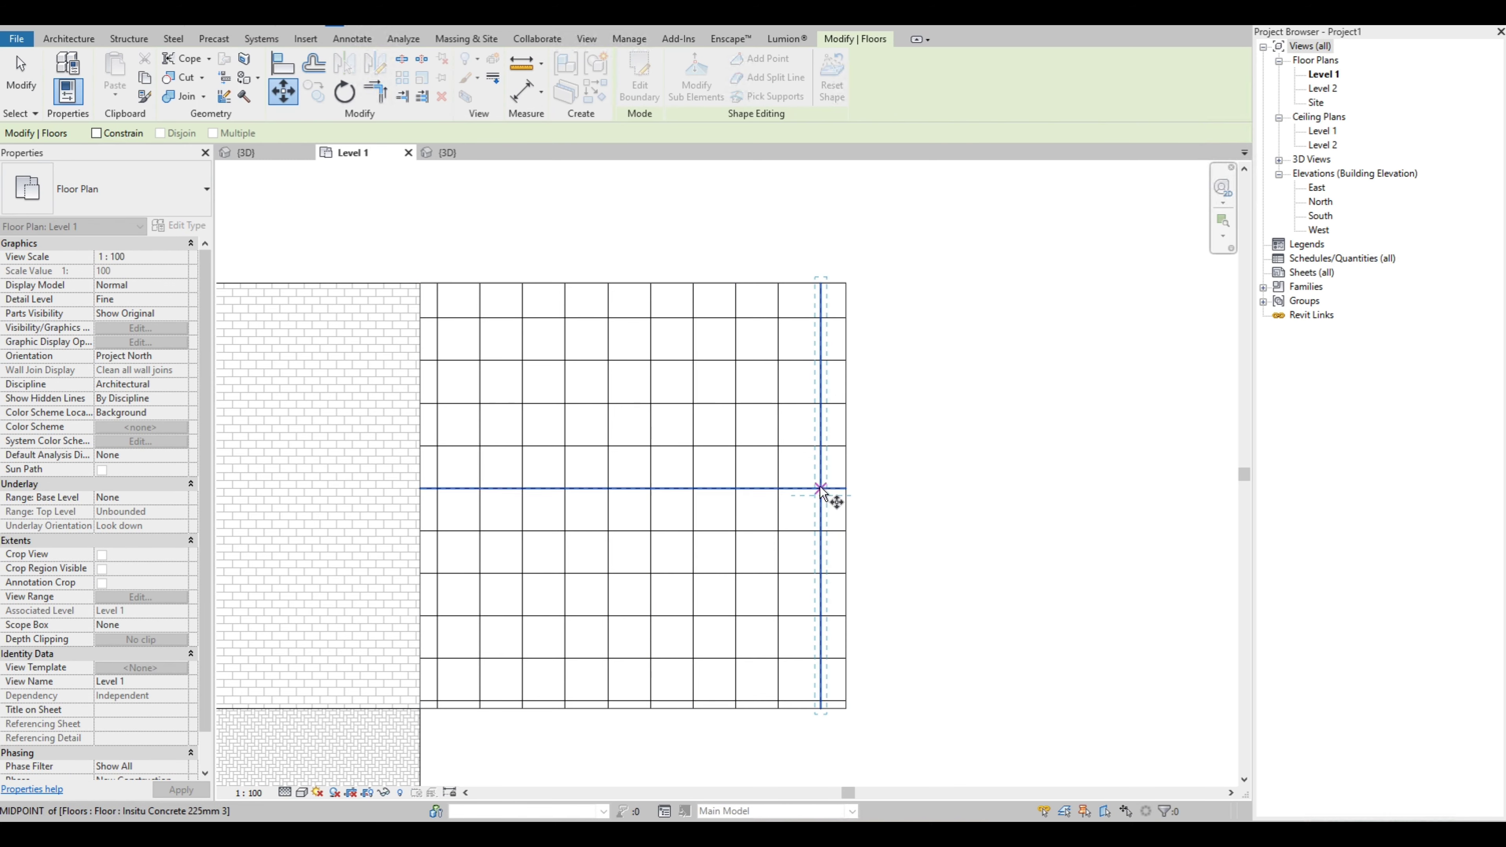
{"action": "left_click", "coordinate": [821, 491]}
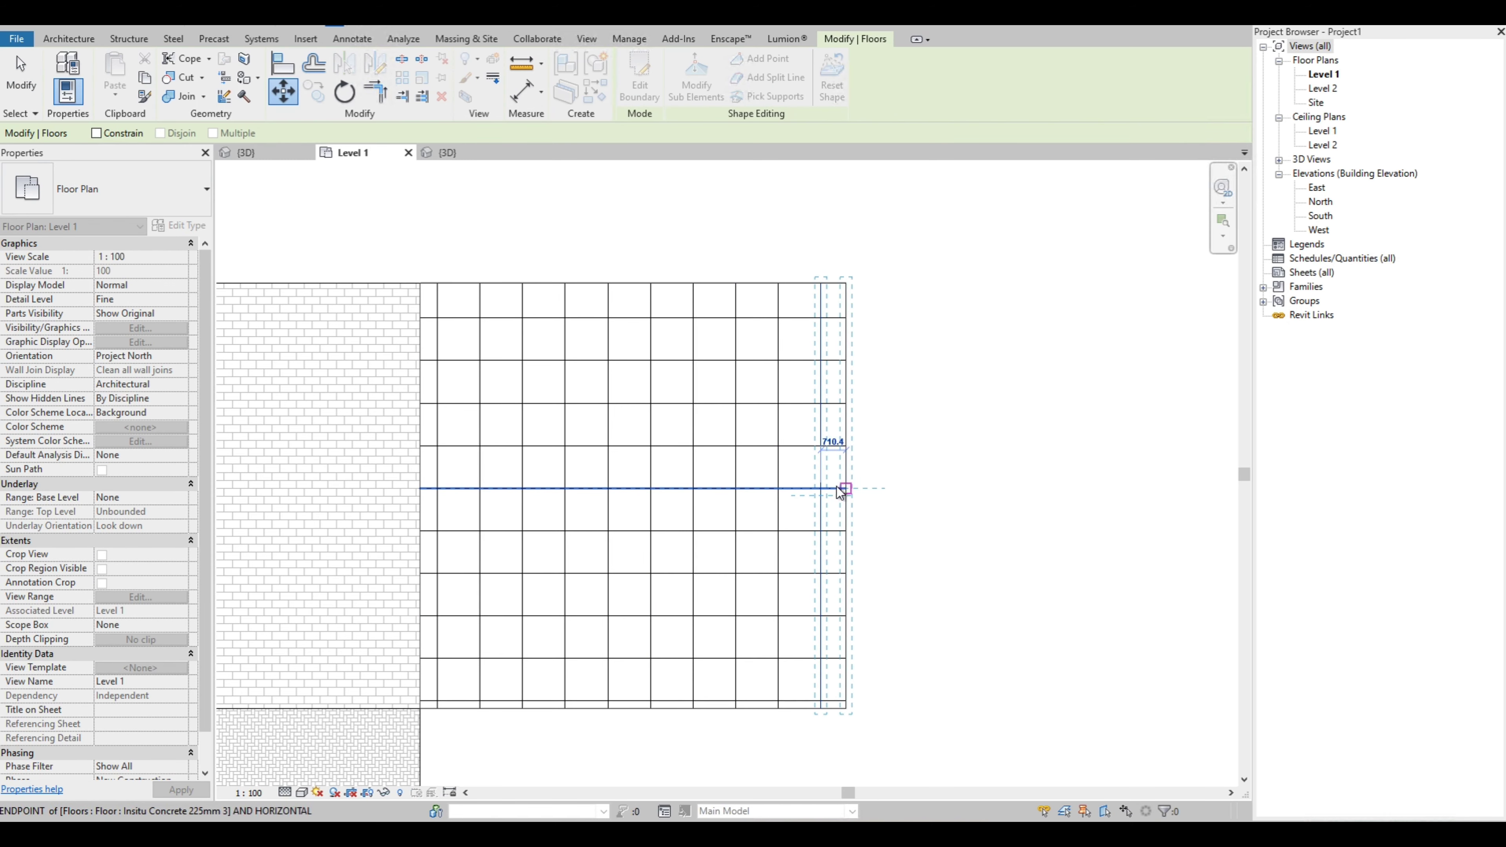
{"action": "left_click", "coordinate": [839, 487]}
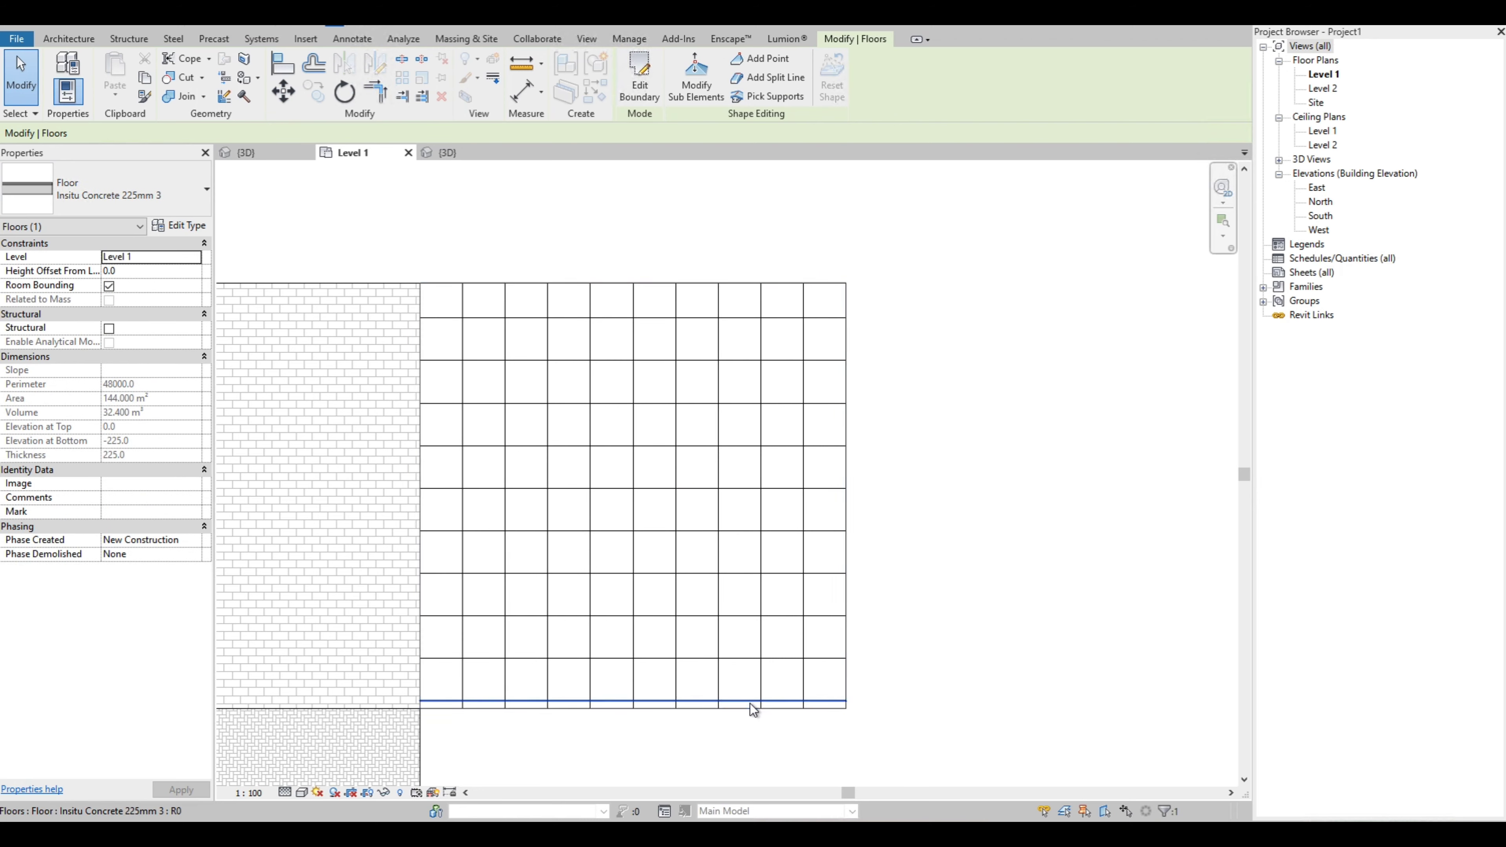
Move the lowest horizontal pattern line of the Tile 3 floor onto the floor's bottom edge and clear the selection
{"action": "key", "text": "m"}
{"action": "key", "text": "v"}
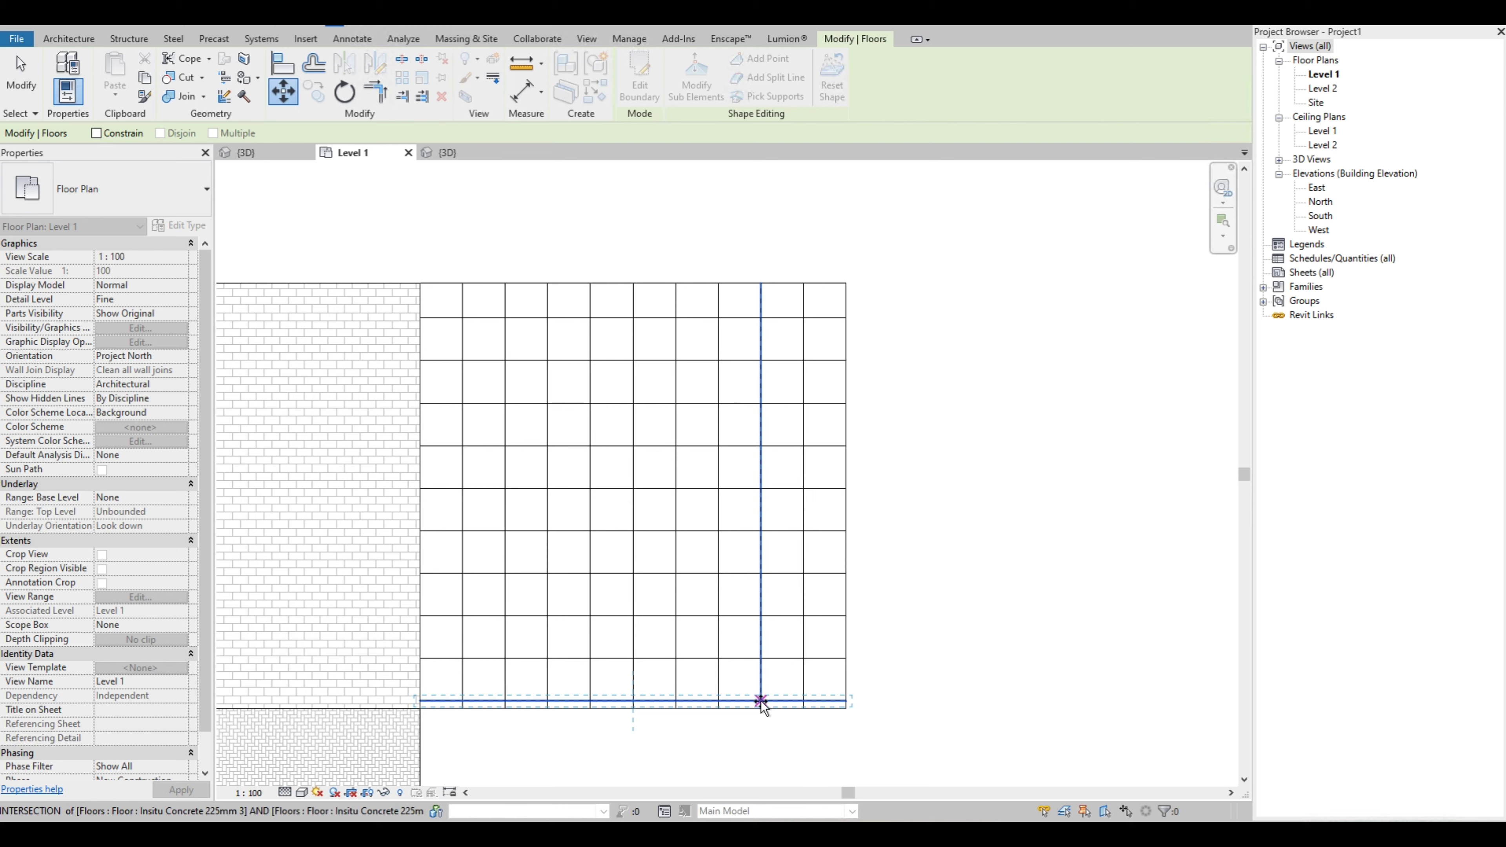
{"action": "left_click", "coordinate": [760, 705]}
{"action": "key", "text": "Escape"}
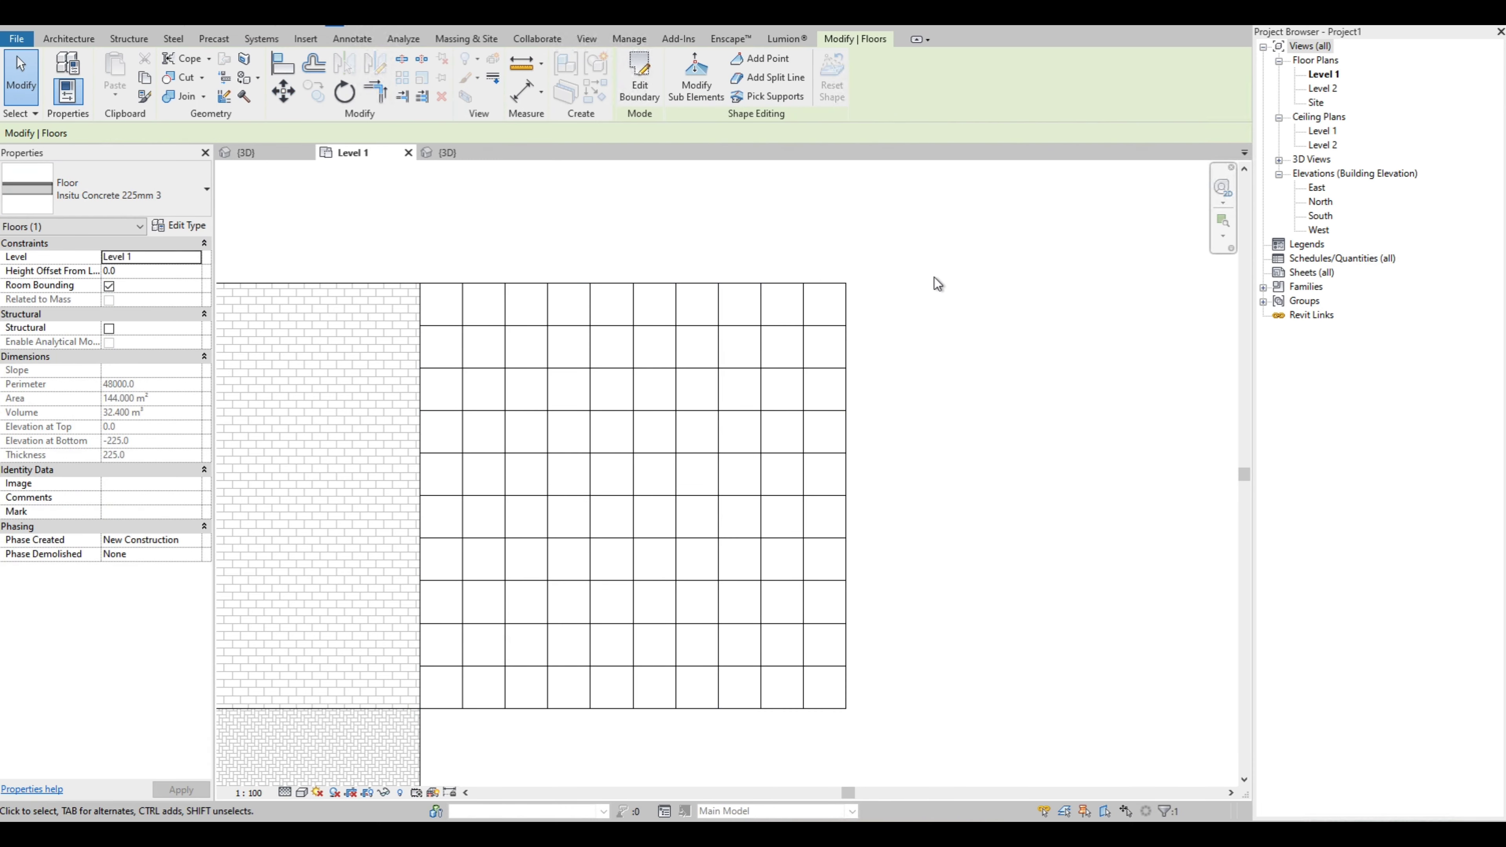
{"action": "key", "text": "Escape"}
{"action": "mouse_move", "coordinate": [838, 358]}
{"action": "left_mouse_down"}
{"action": "mouse_move", "coordinate": [911, 334]}
{"action": "mouse_move", "coordinate": [858, 356]}
{"action": "left_mouse_up"}
{"action": "left_click", "coordinate": [632, 212]}
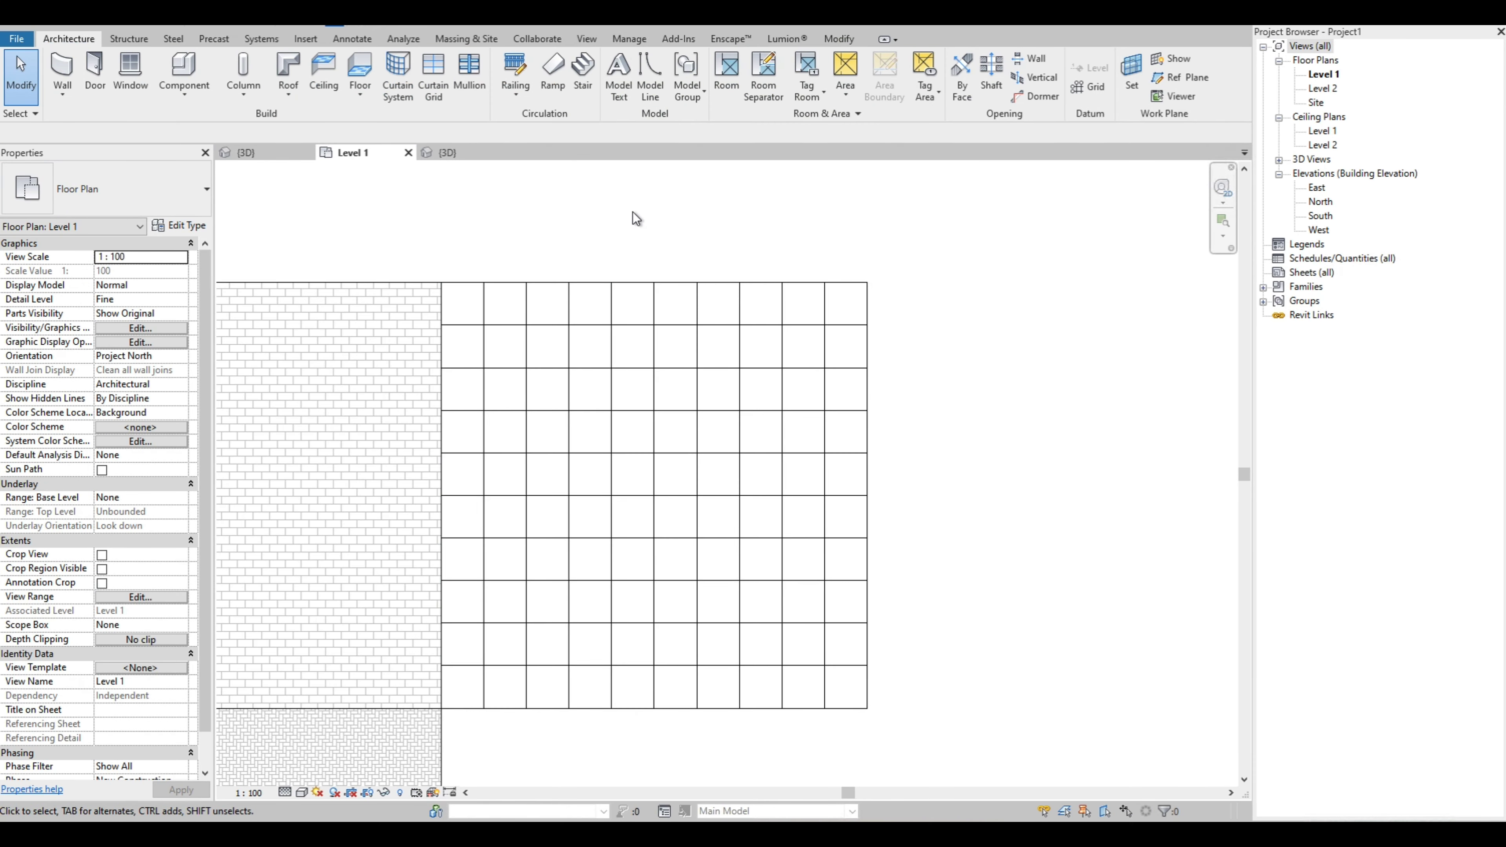
Switch from the Level 1 plan to the 3D view to inspect the three adjoining floors
{"action": "left_click", "coordinate": [686, 297]}
{"action": "key", "text": "Escape"}
{"action": "scroll", "coordinate": [821, 299], "scroll_direction": "down", "scroll_amount": 3}
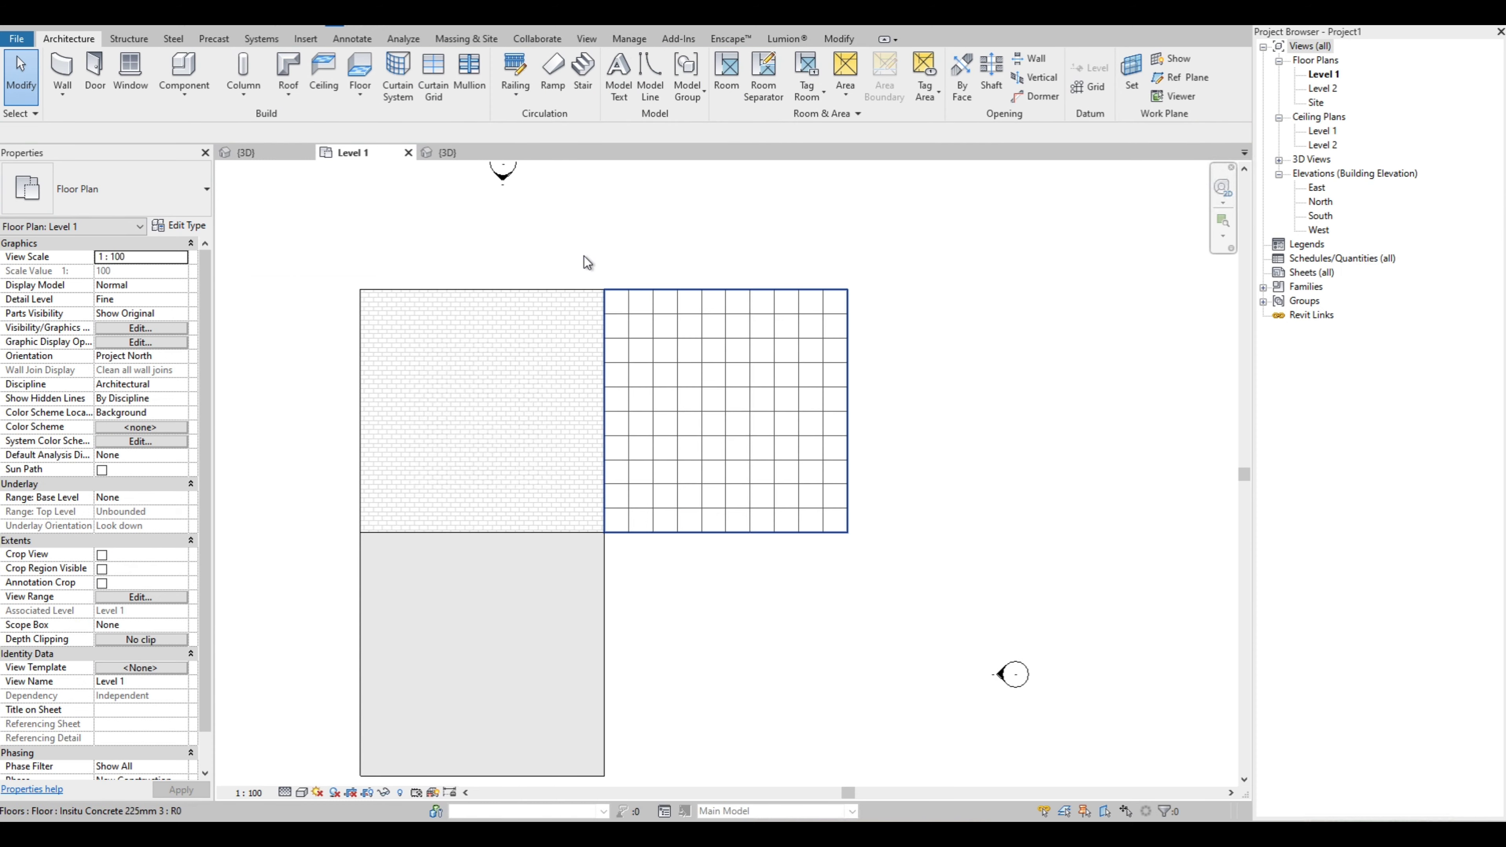
{"action": "left_click", "coordinate": [323, 26]}
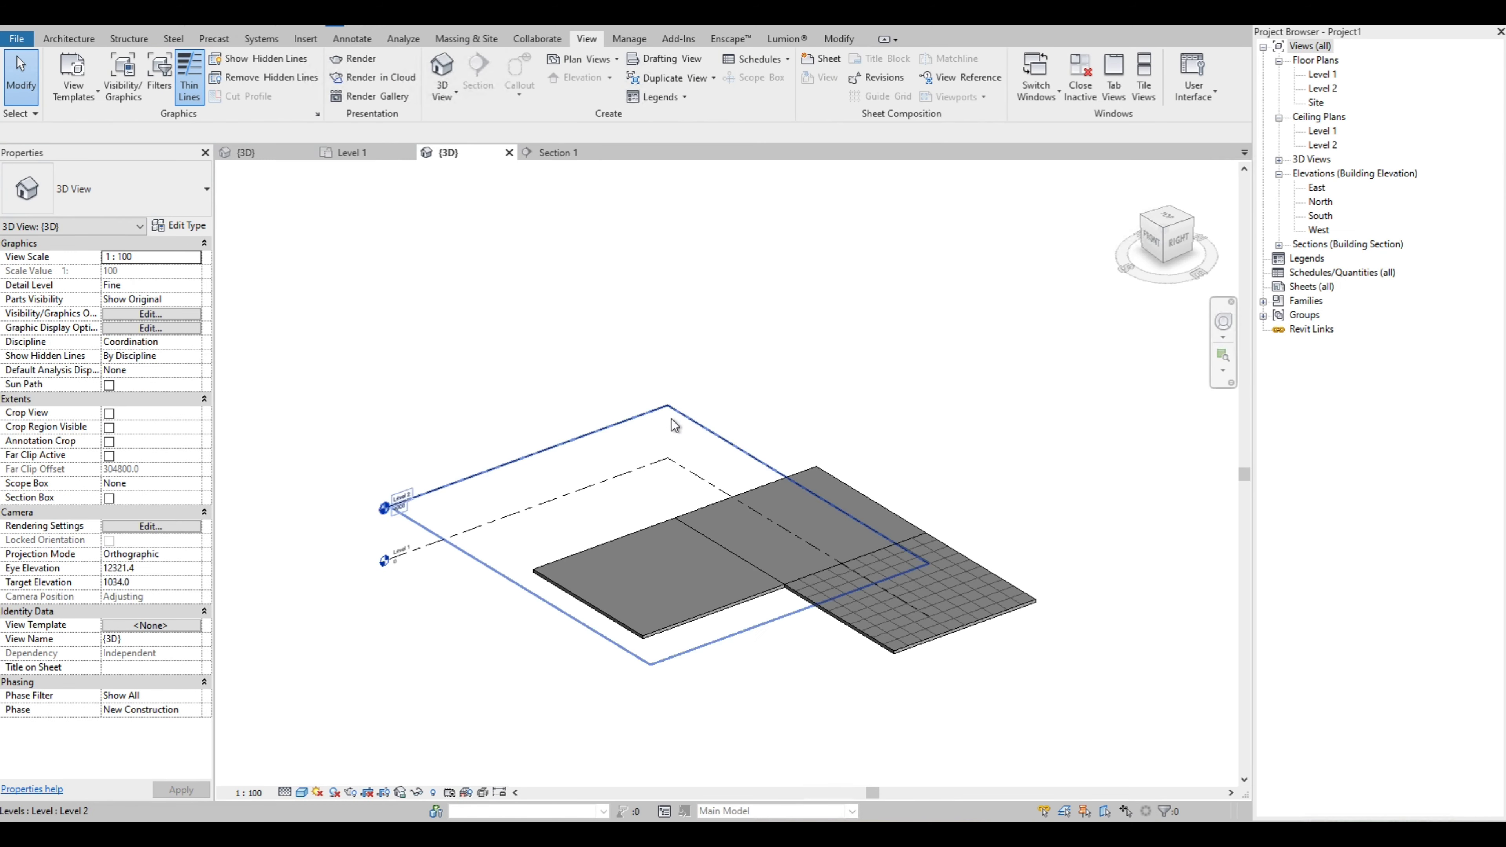
Inspect the surface patterns of the three adjoining floors in 3D from several angles, including from behind, and clear the selection
{"action": "middle_click_drag", "start_coordinate": [751, 625], "coordinate": [891, 606], "text": "shift"}
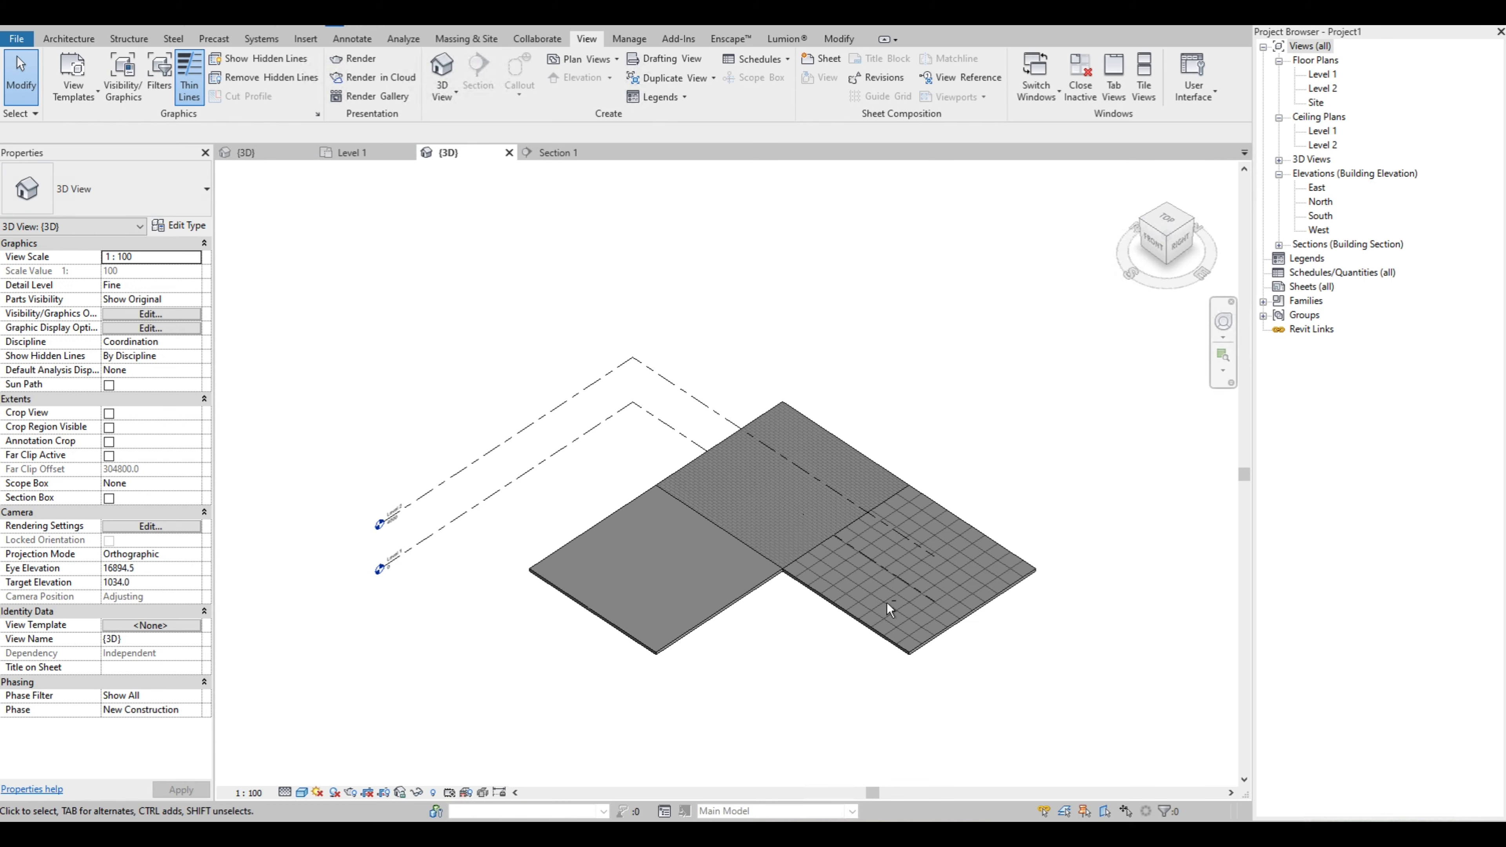
{"action": "scroll", "coordinate": [1012, 576], "scroll_direction": "up", "scroll_amount": 2}
{"action": "scroll", "coordinate": [1012, 575], "scroll_direction": "up", "scroll_amount": 3}
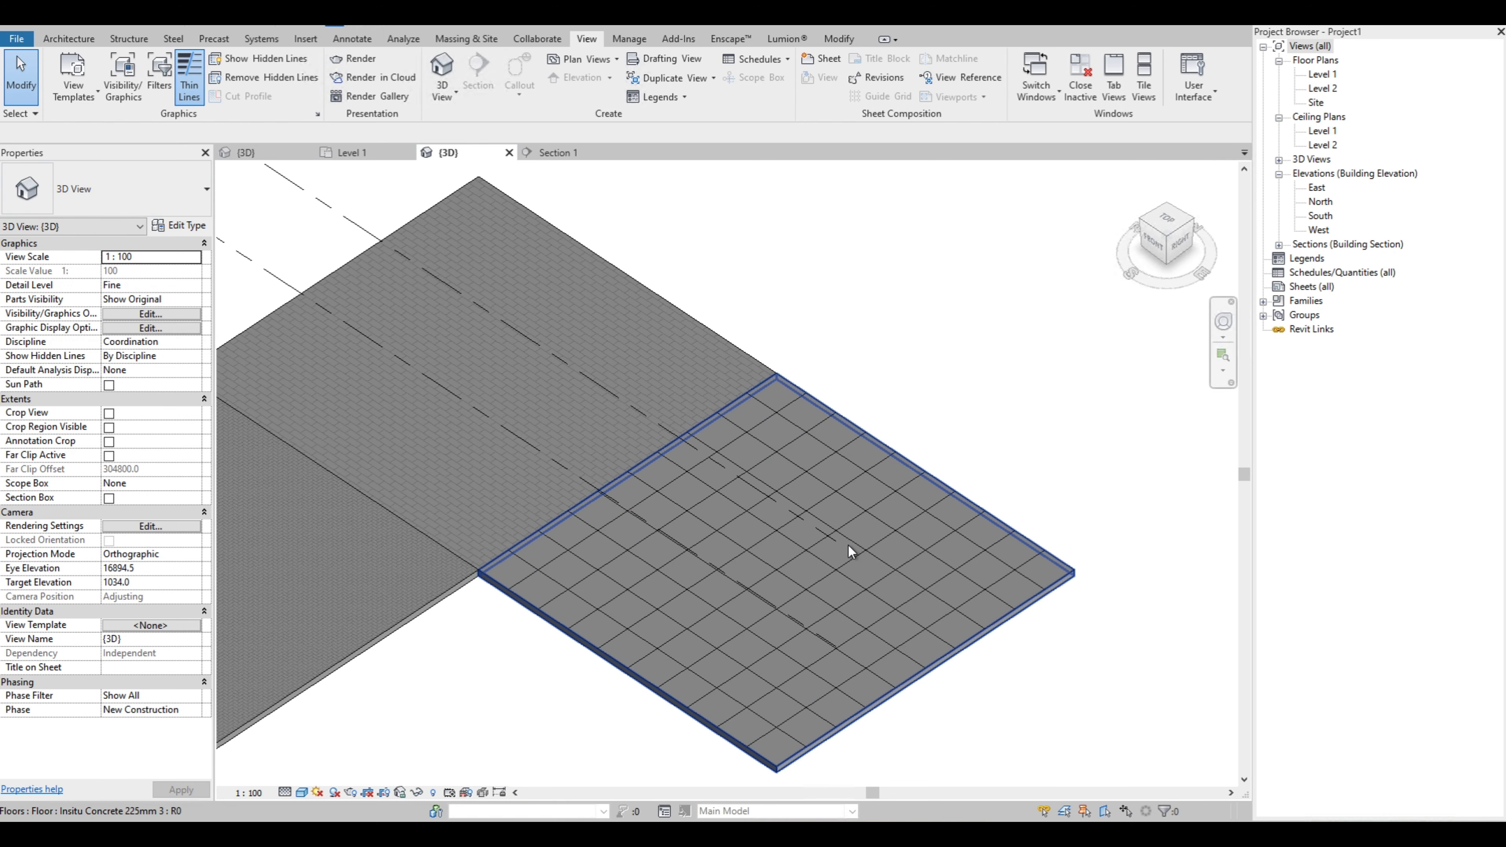
{"action": "left_click", "coordinate": [789, 576]}
{"action": "left_click", "coordinate": [560, 384]}
{"action": "middle_click_drag", "start_coordinate": [560, 384], "coordinate": [793, 491], "text": "shift"}
{"action": "scroll", "coordinate": [523, 417], "scroll_direction": "down", "scroll_amount": 3}
{"action": "scroll", "coordinate": [517, 452], "scroll_direction": "up", "scroll_amount": 4}
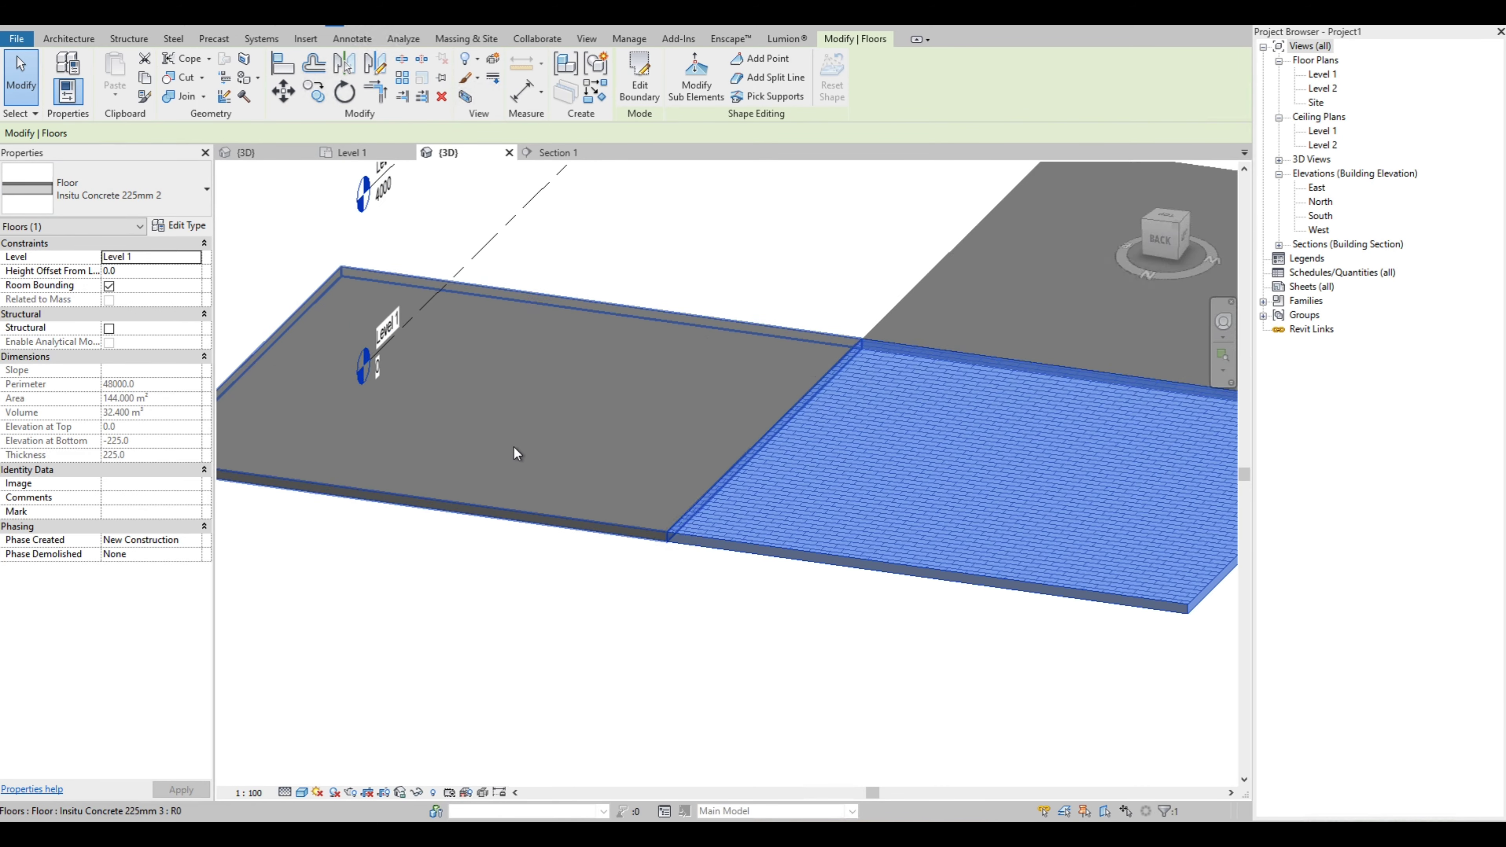
{"action": "left_click", "coordinate": [511, 453]}
{"action": "middle_click_drag", "start_coordinate": [512, 453], "coordinate": [504, 572], "text": "shift"}
{"action": "left_click", "coordinate": [507, 572]}
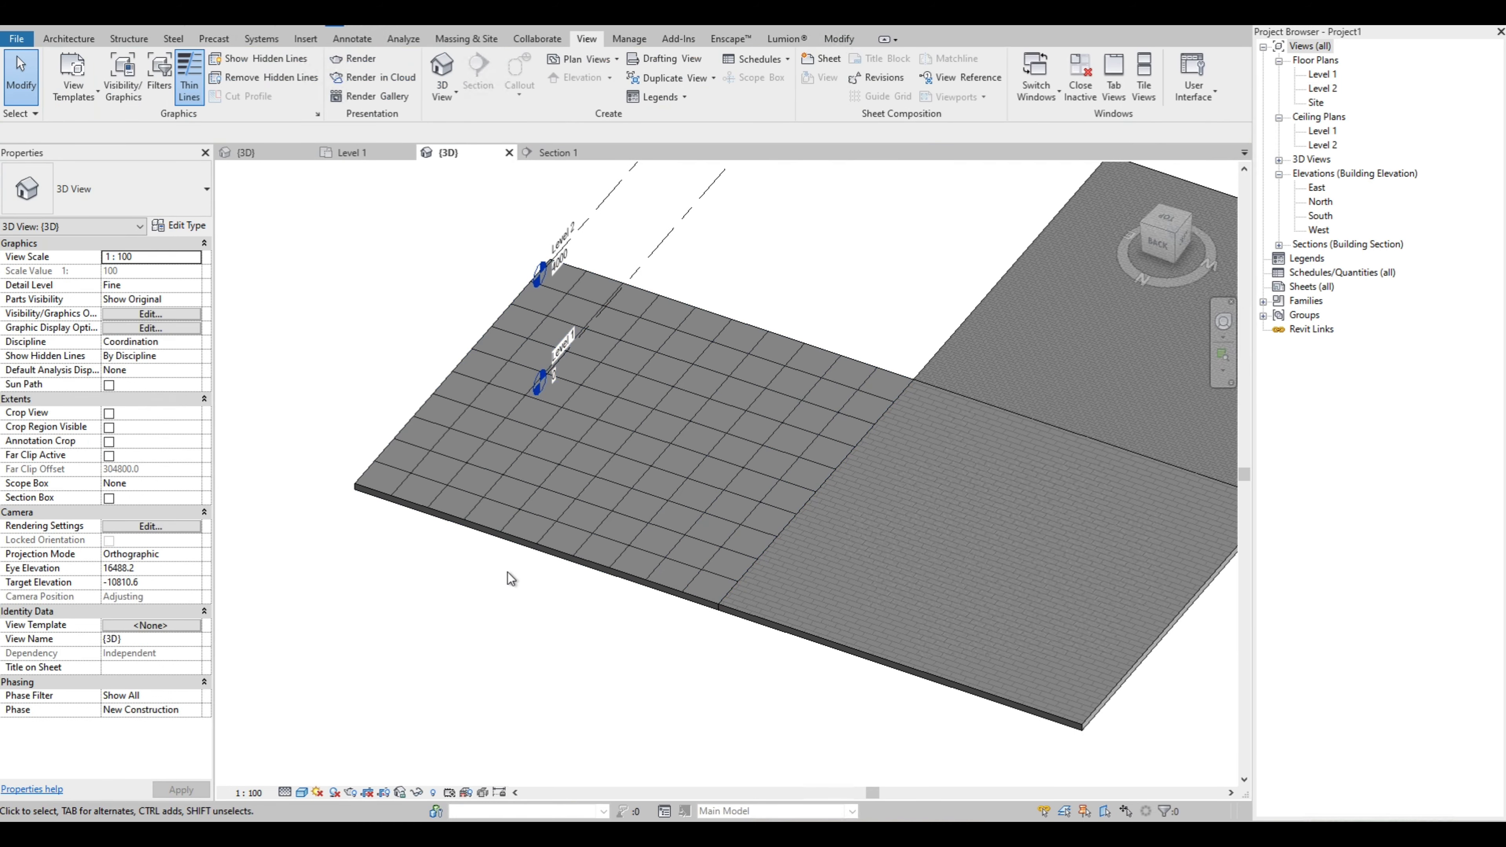
Return from the 3D view to the Level 1 floor plan and leave all floors unselected
{"action": "key", "text": "ctrl+Tab"}
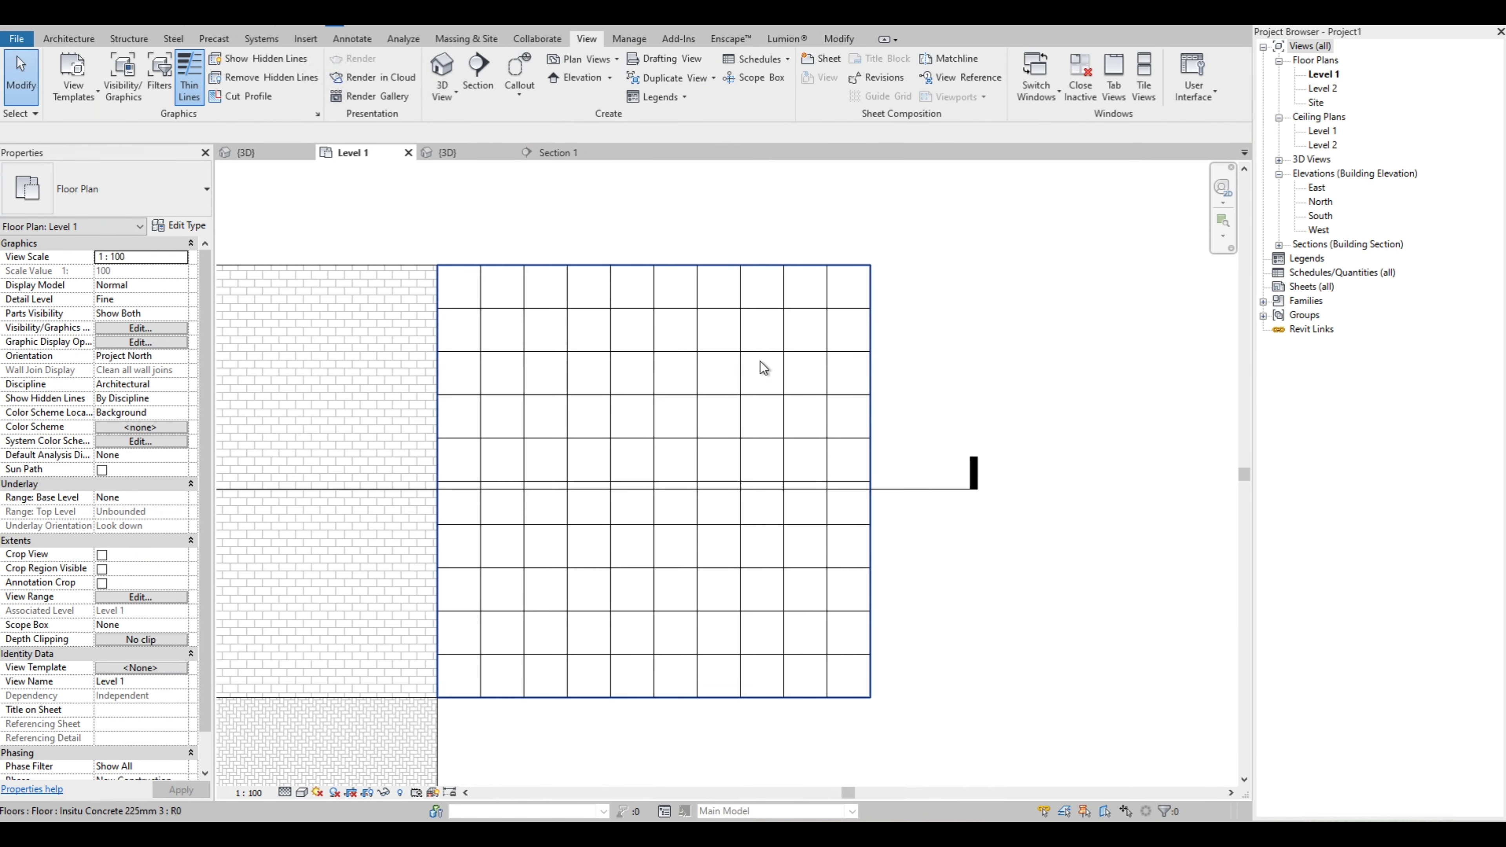
{"action": "left_click", "coordinate": [746, 352]}
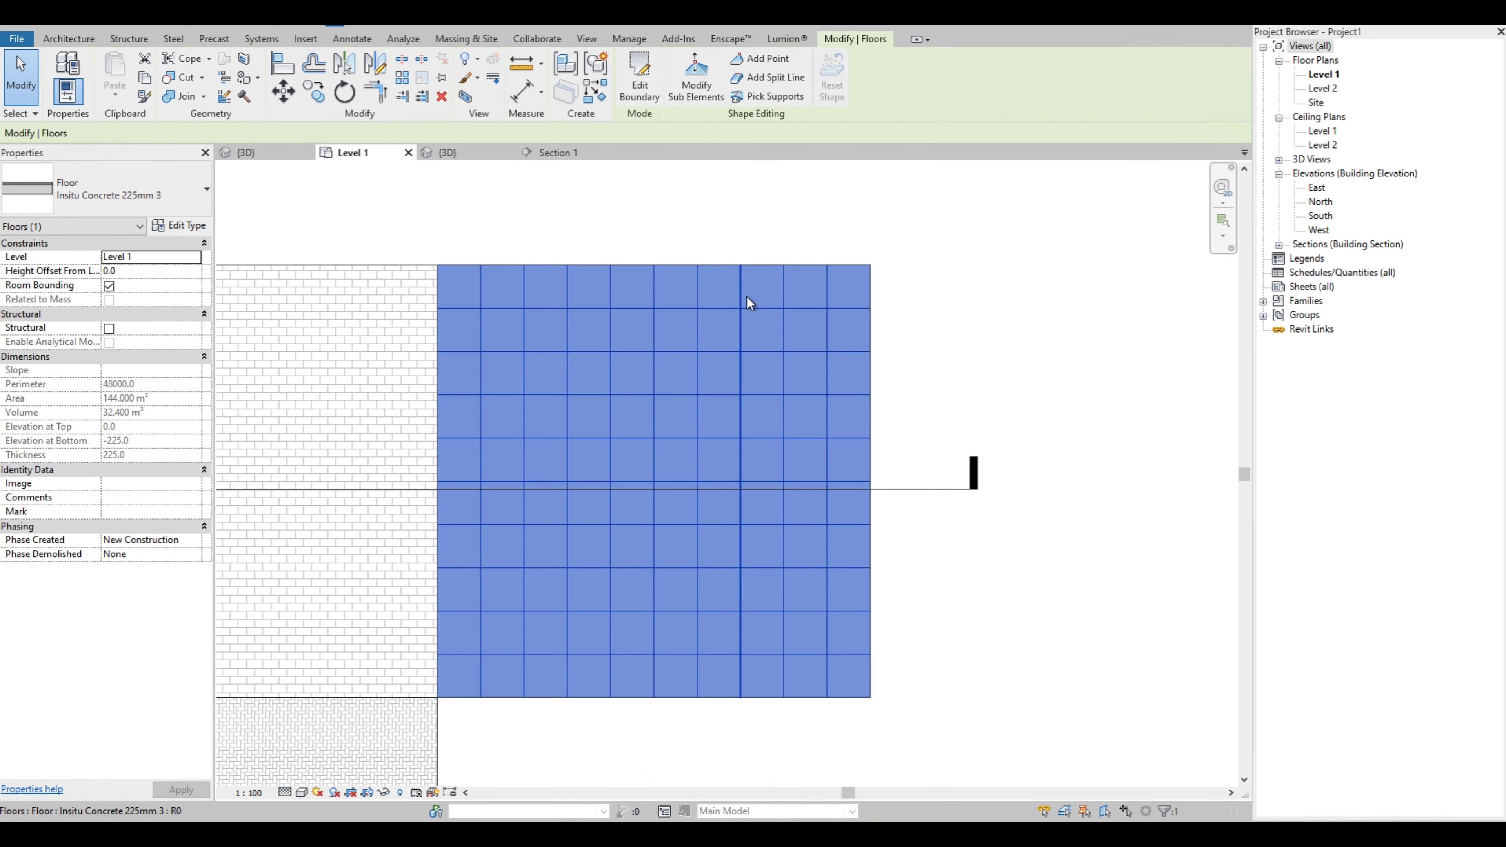
{"action": "key", "text": "Escape"}
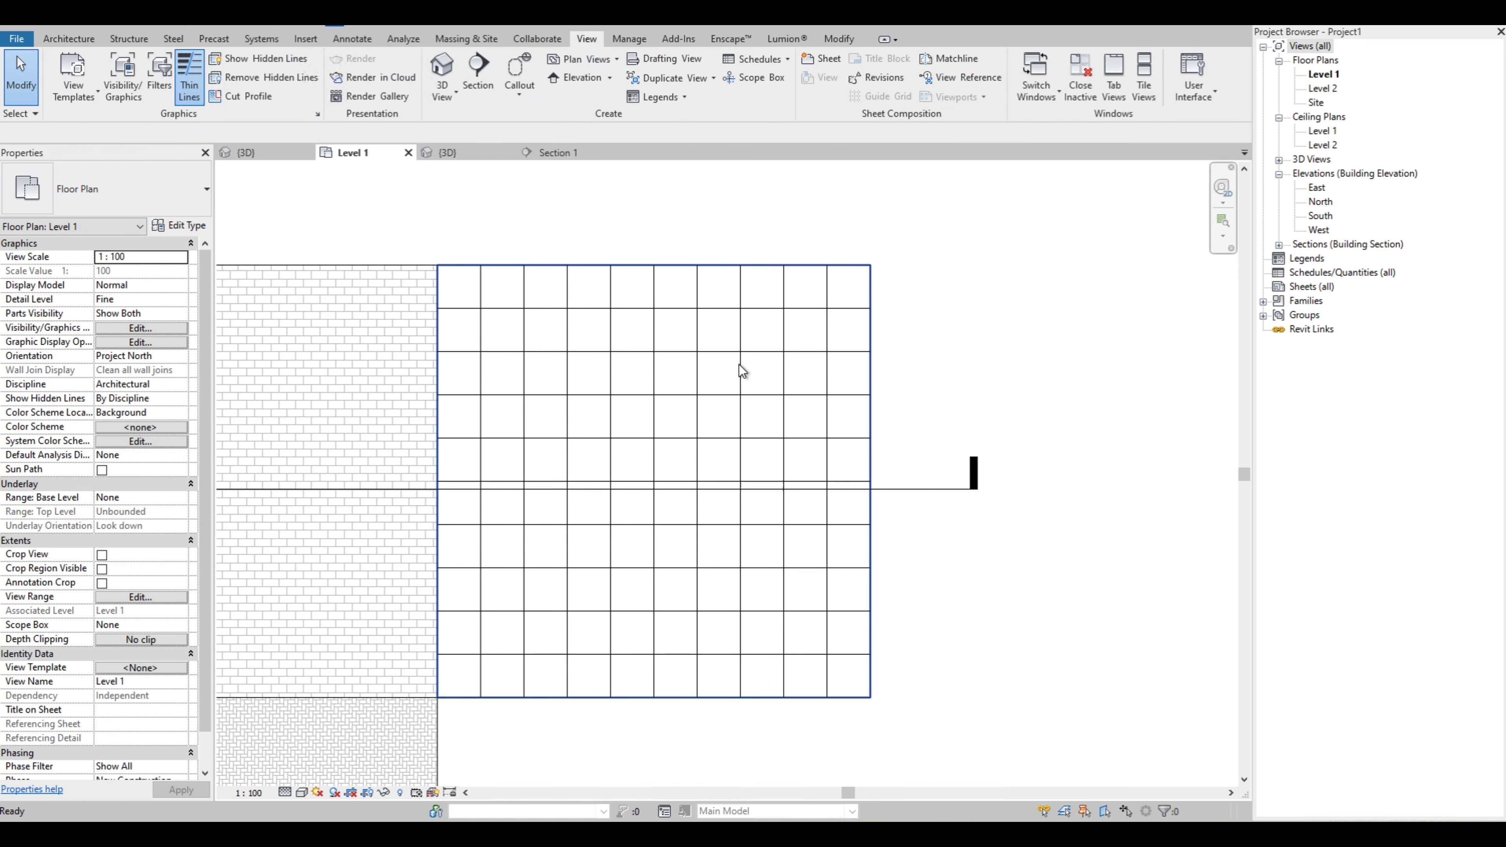
{"action": "scroll", "coordinate": [738, 364], "scroll_direction": "down", "scroll_amount": 3}
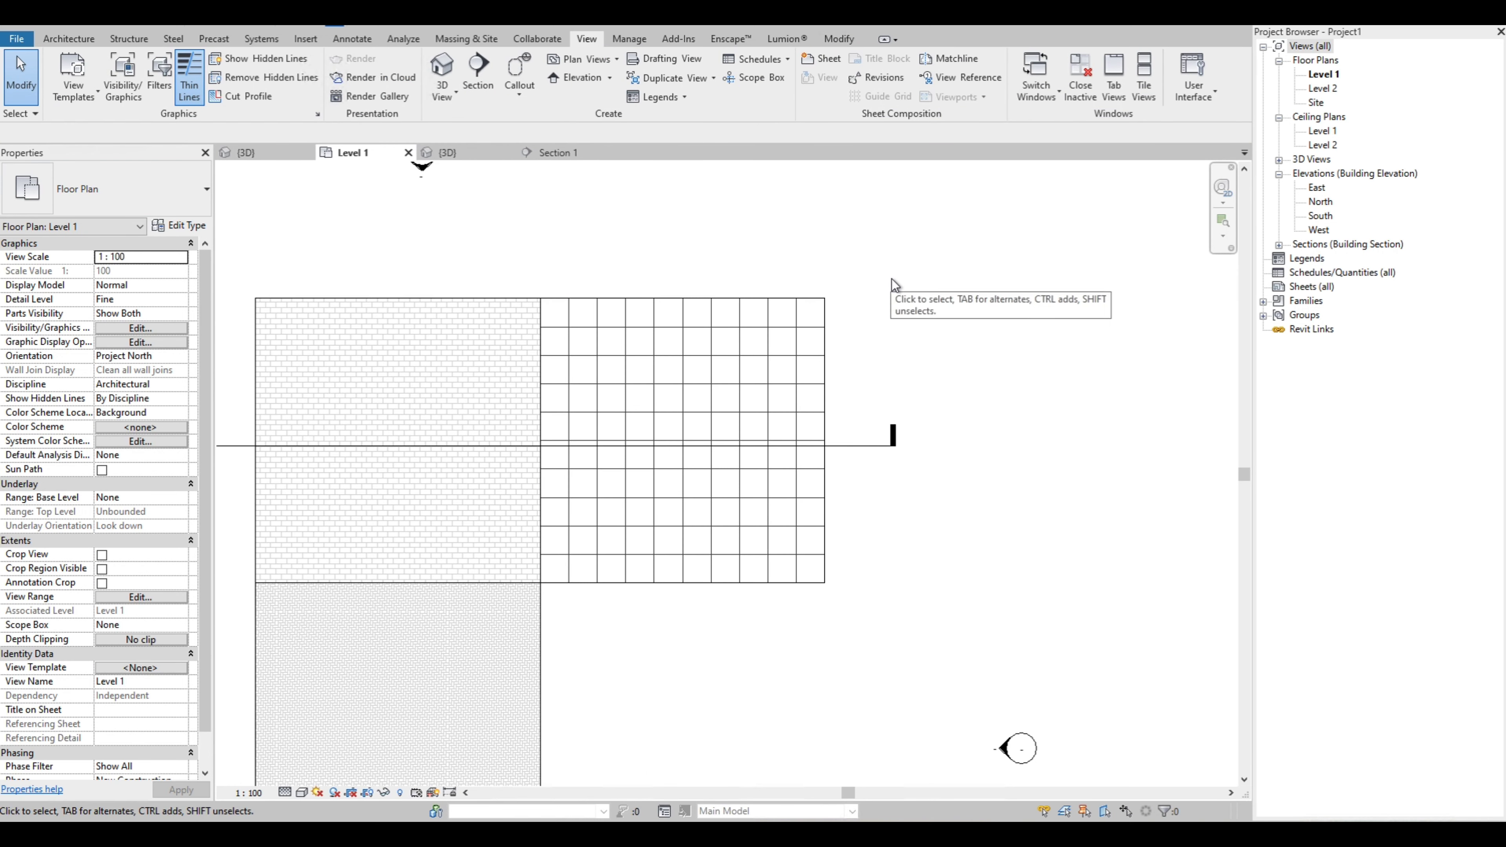
{"action": "scroll", "coordinate": [889, 295], "scroll_direction": "down", "scroll_amount": 2}
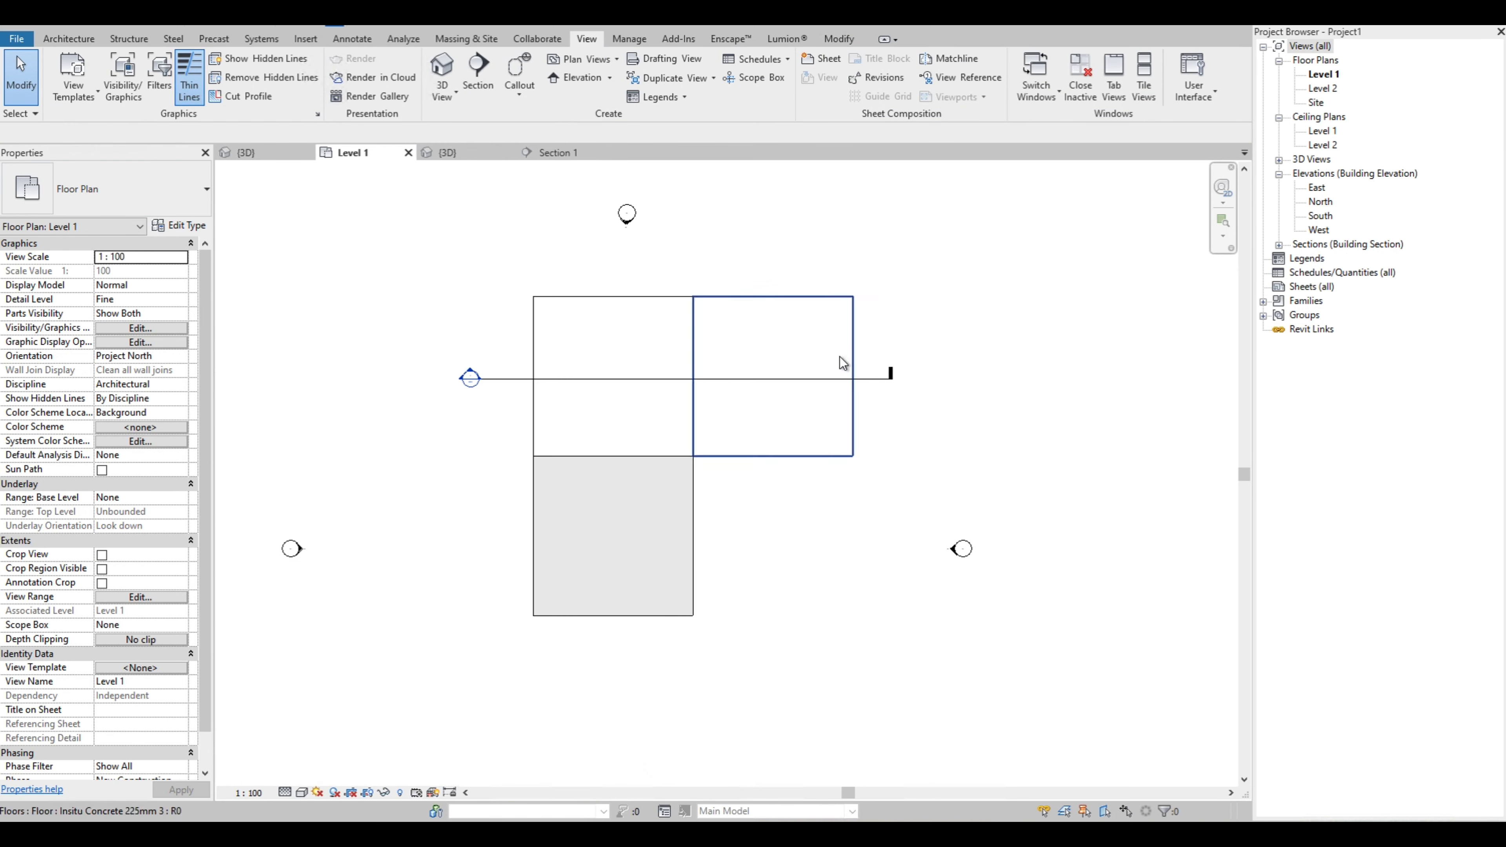
Copy the lower-left floor from its upper-left corner to its upper-right corner to fill the empty lower-right quarter
{"action": "left_click", "coordinate": [660, 553]}
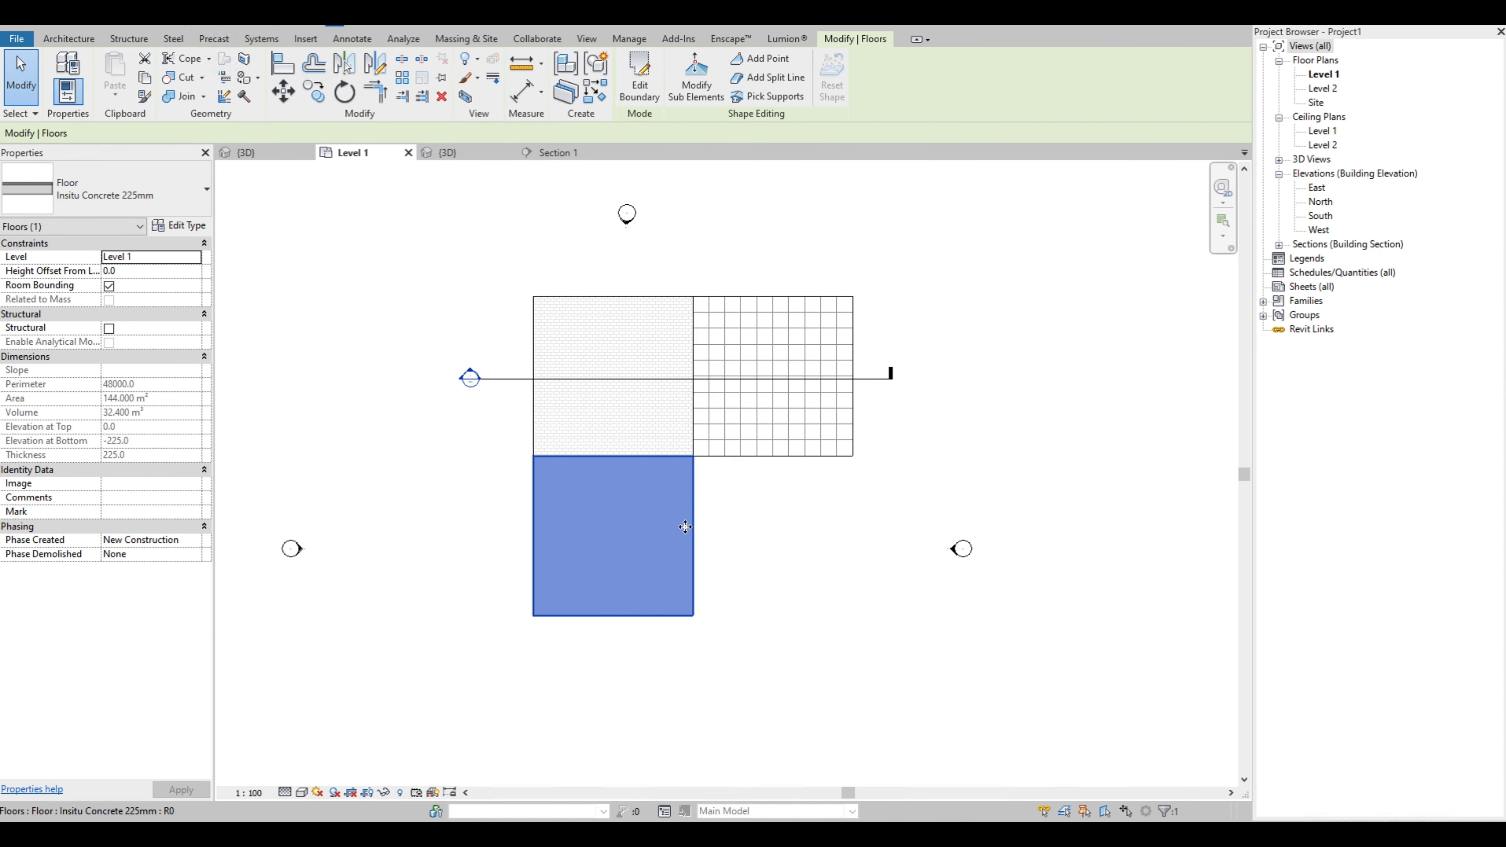
{"action": "key", "text": "c"}
{"action": "key", "text": "o"}
{"action": "left_click", "coordinate": [533, 455]}
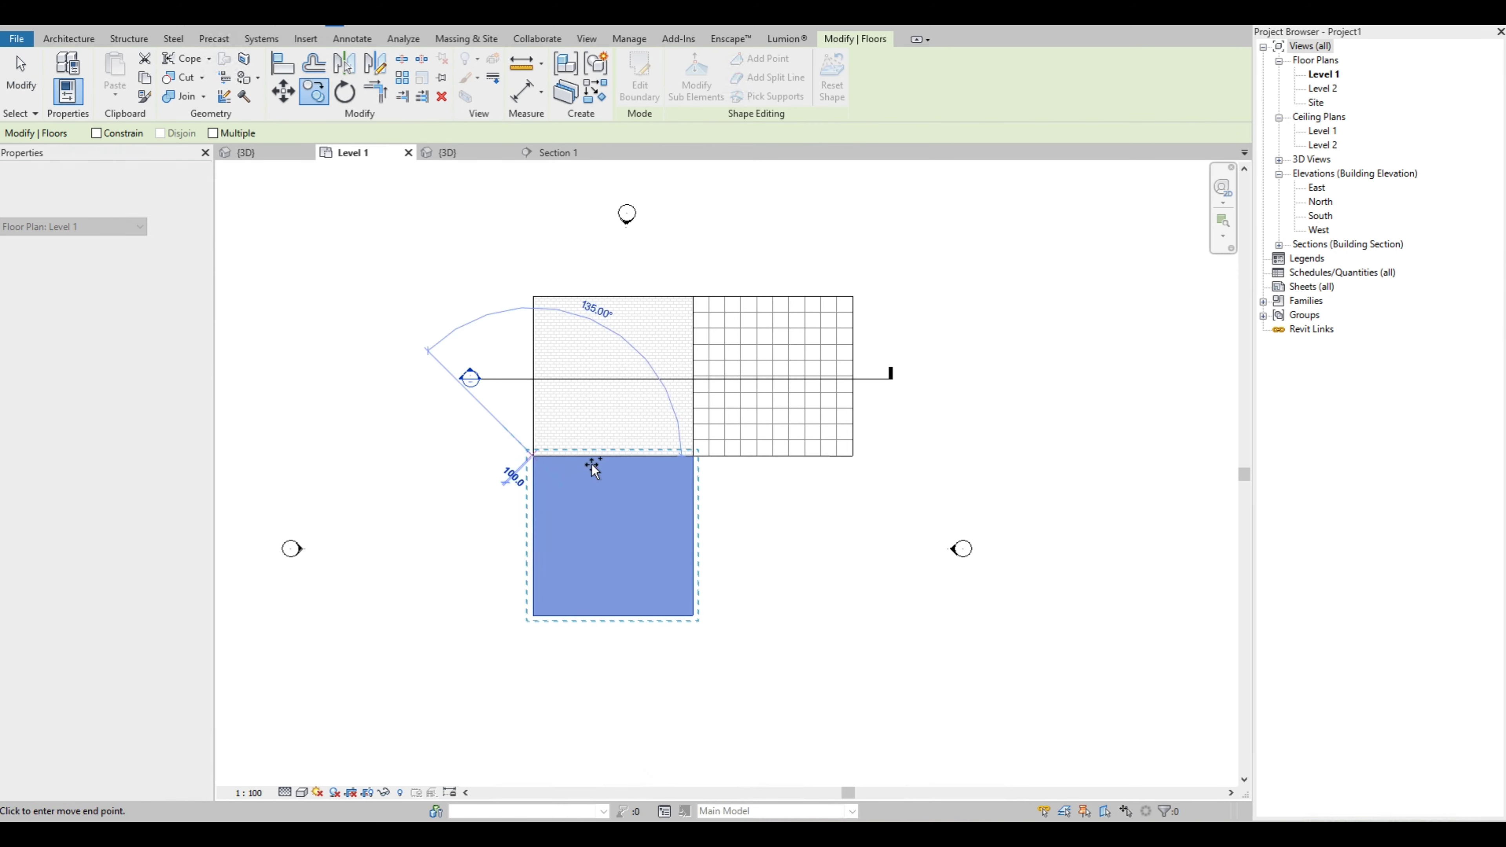
{"action": "left_click", "coordinate": [692, 456]}
Change the copied lower-right floor's type to Standard Timber-Wood Finish and deselect it
{"action": "scroll", "coordinate": [788, 487], "scroll_direction": "up", "scroll_amount": 3}
{"action": "scroll", "coordinate": [800, 487], "scroll_direction": "down", "scroll_amount": 3}
{"action": "scroll", "coordinate": [548, 397], "scroll_direction": "up", "scroll_amount": 3}
{"action": "left_click", "coordinate": [118, 188]}
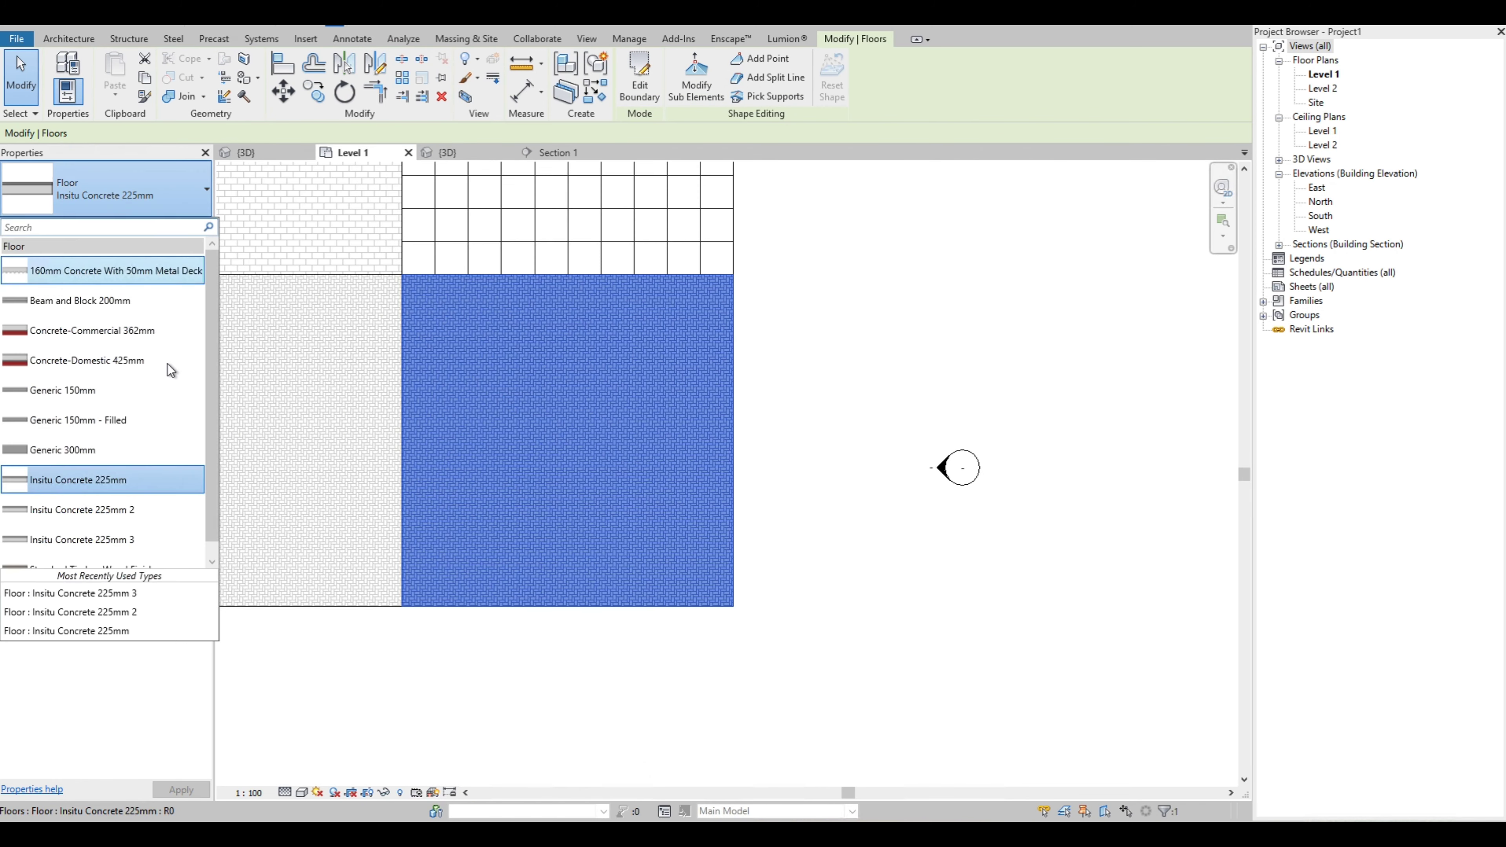
{"action": "scroll", "coordinate": [165, 398], "scroll_direction": "down", "scroll_amount": 1}
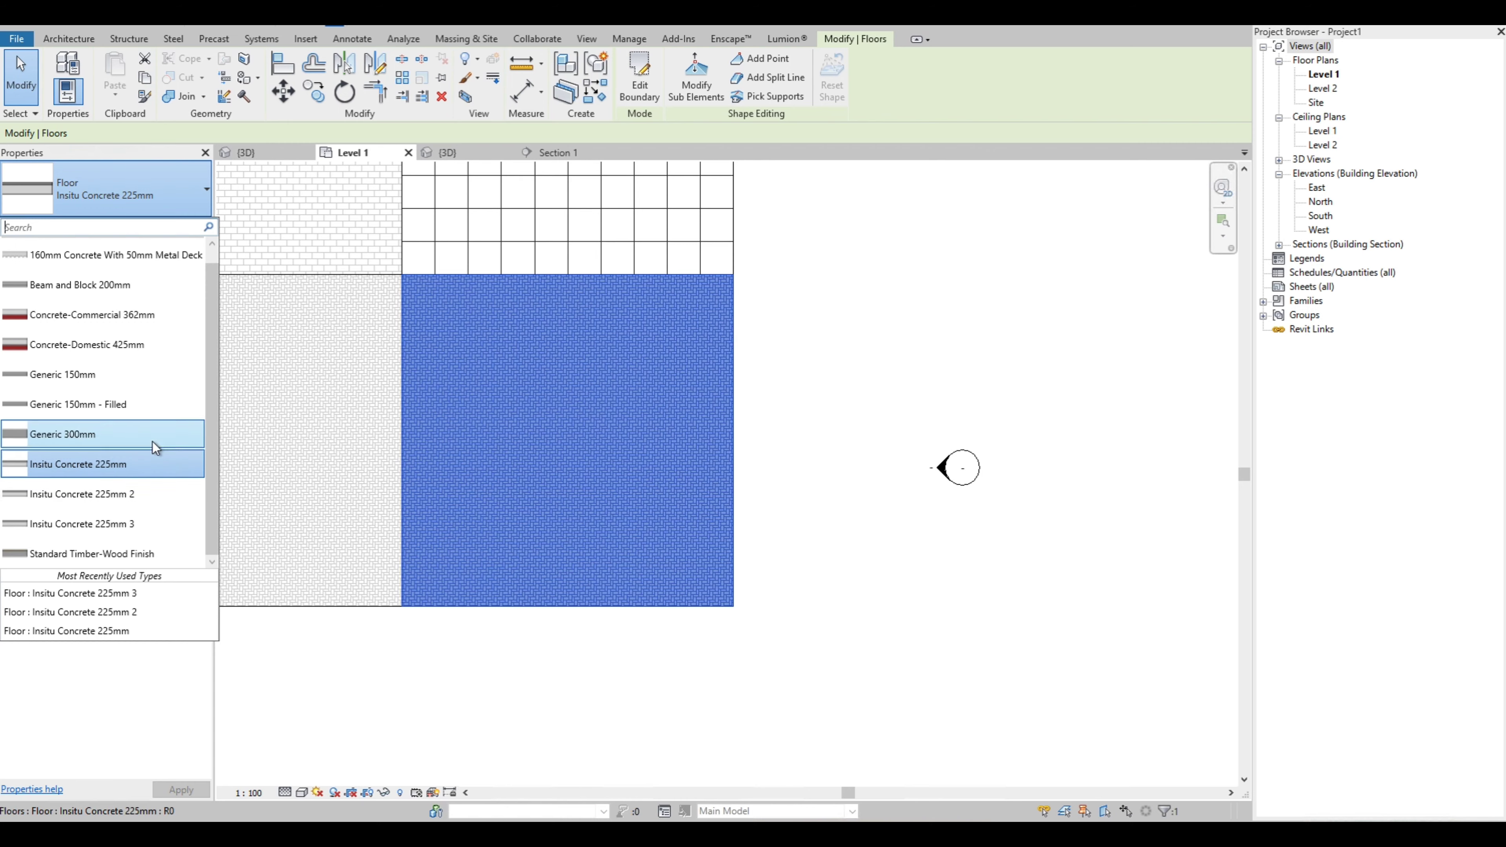
{"action": "scroll", "coordinate": [152, 441], "scroll_direction": "up", "scroll_amount": 1}
{"action": "scroll", "coordinate": [152, 441], "scroll_direction": "down", "scroll_amount": 1}
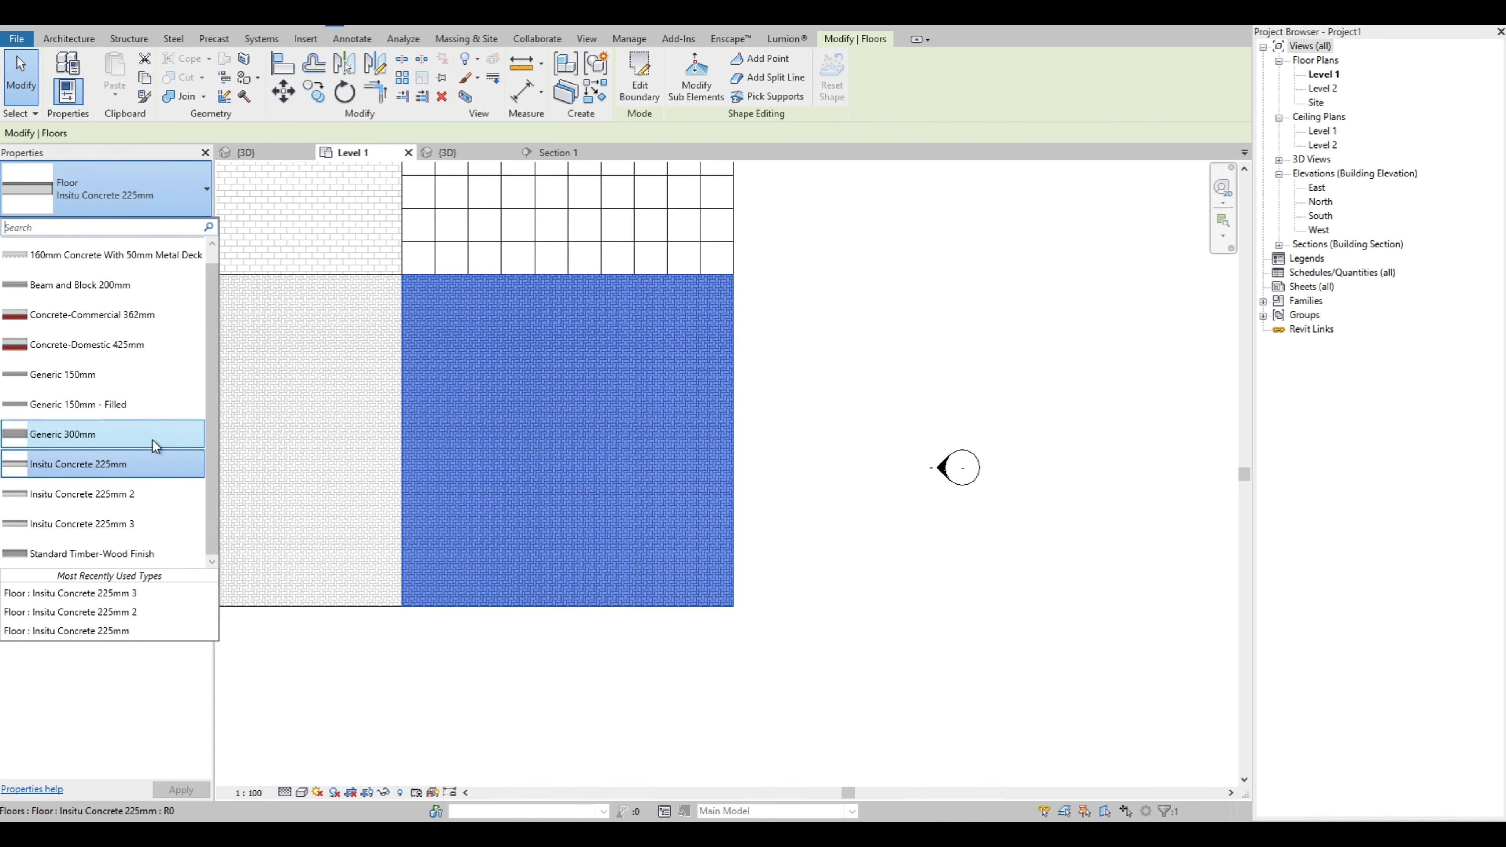
{"action": "left_click", "coordinate": [75, 556]}
{"action": "left_click", "coordinate": [842, 325]}
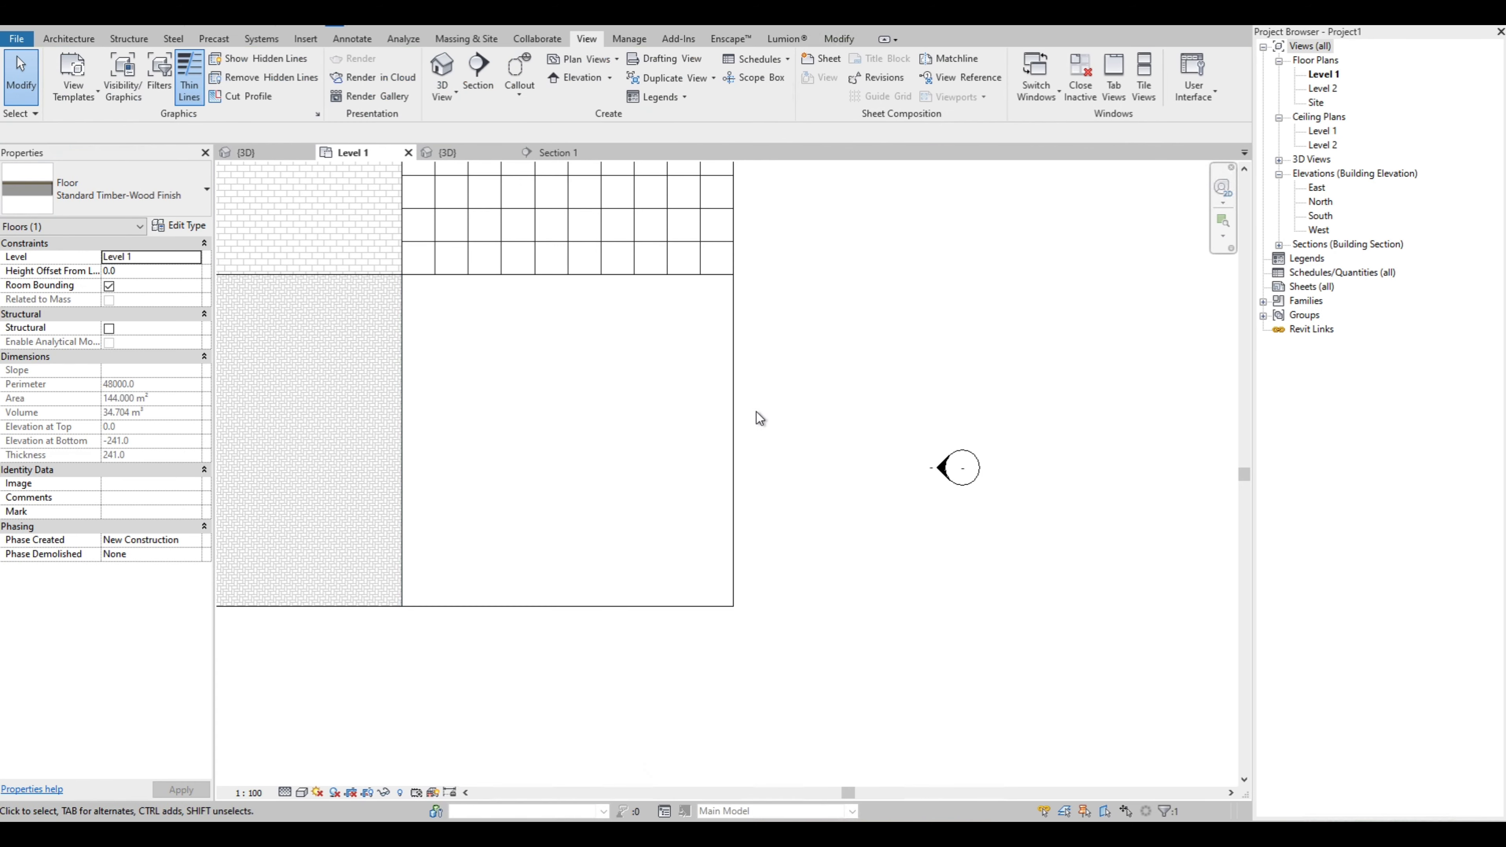
Set the Level 1 plan's visual style to Shaded
{"action": "left_click", "coordinate": [302, 793]}
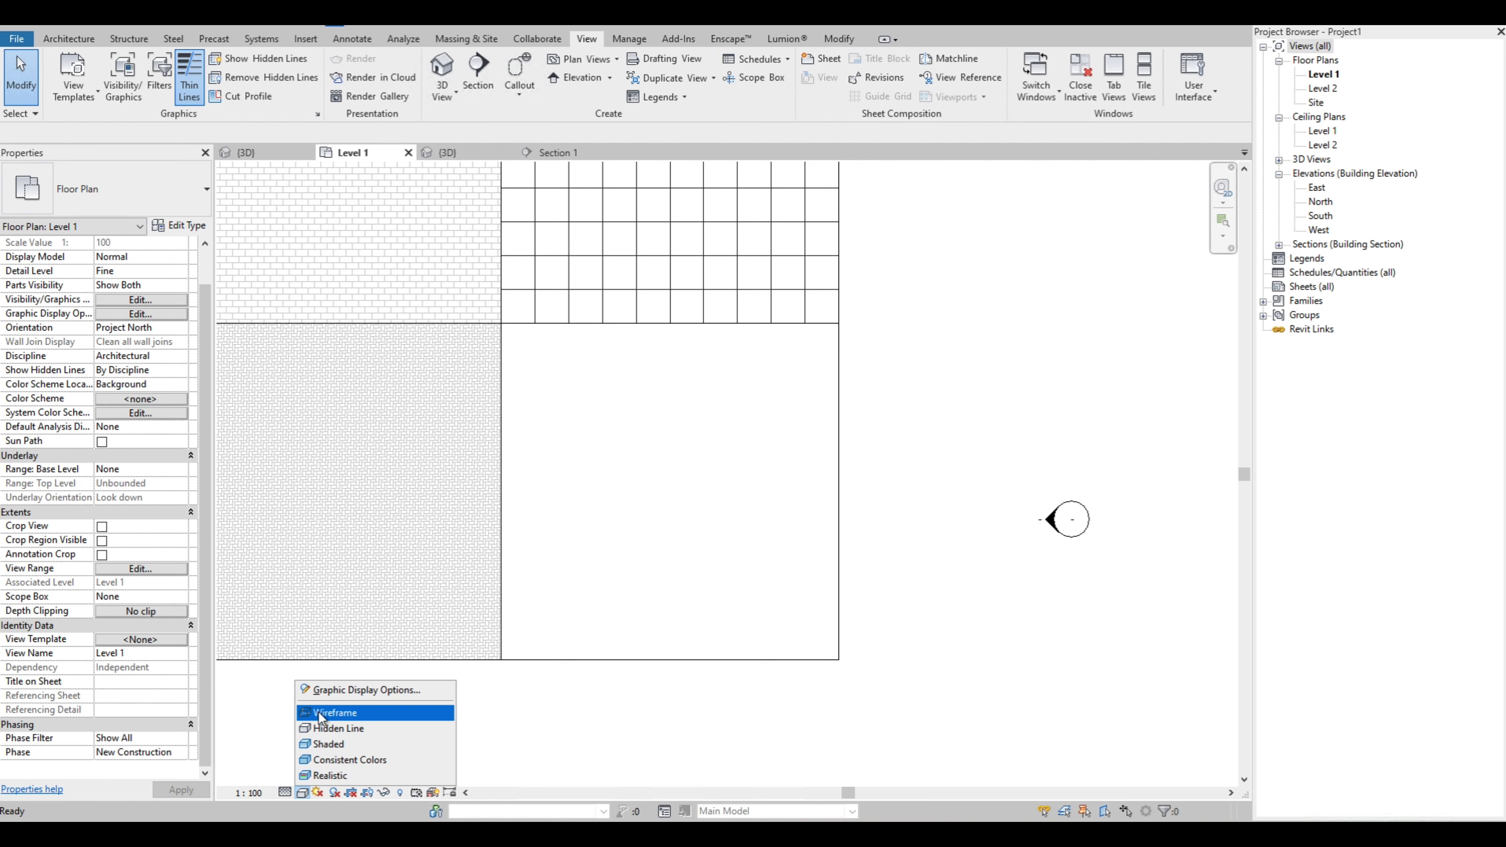
{"action": "left_click", "coordinate": [323, 712]}
{"action": "left_click", "coordinate": [301, 792]}
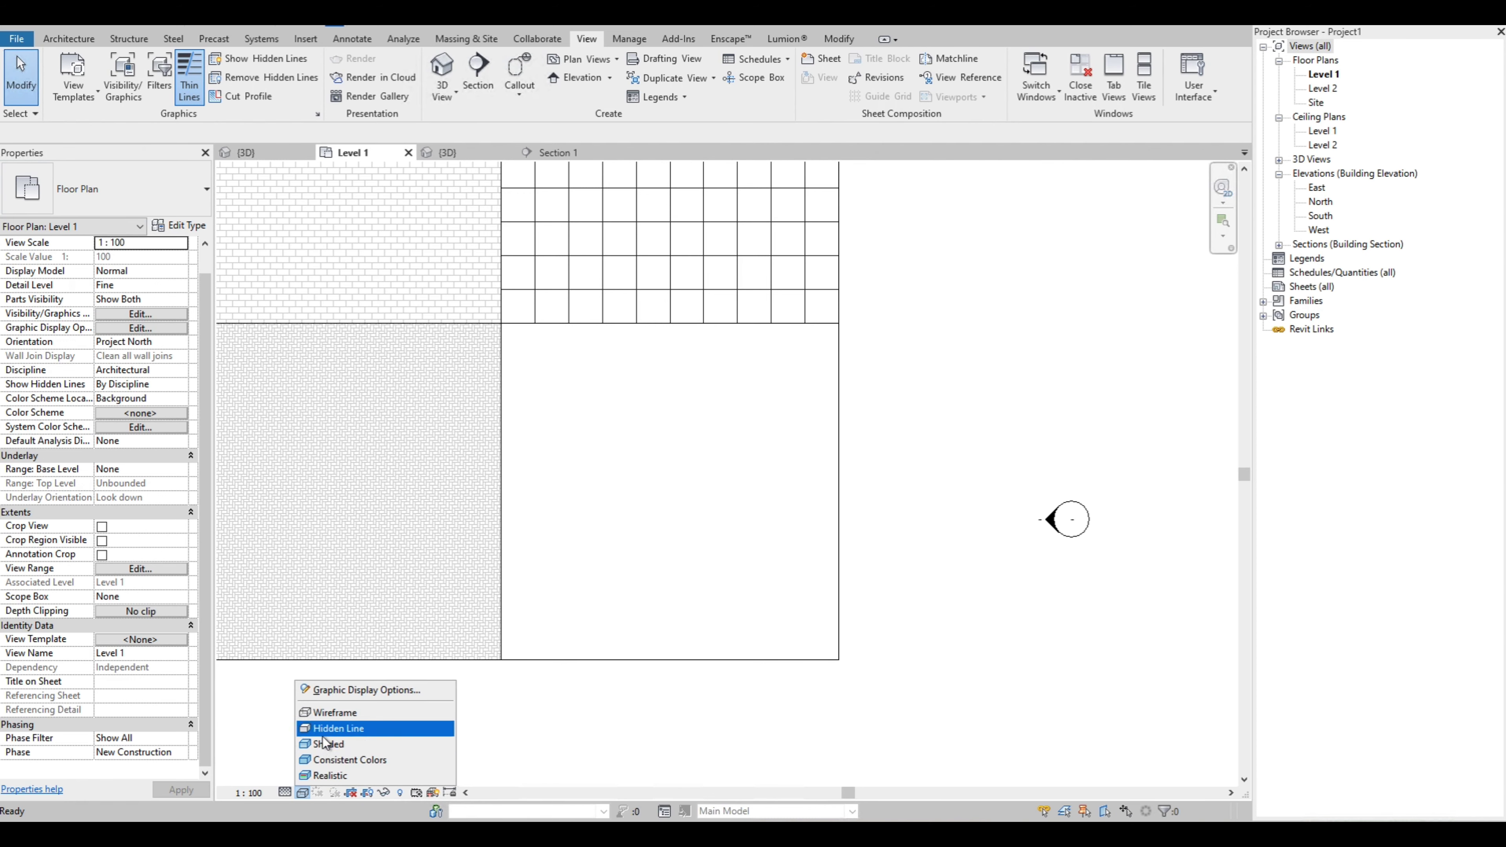
{"action": "left_click", "coordinate": [324, 751]}
{"action": "left_click", "coordinate": [302, 793]}
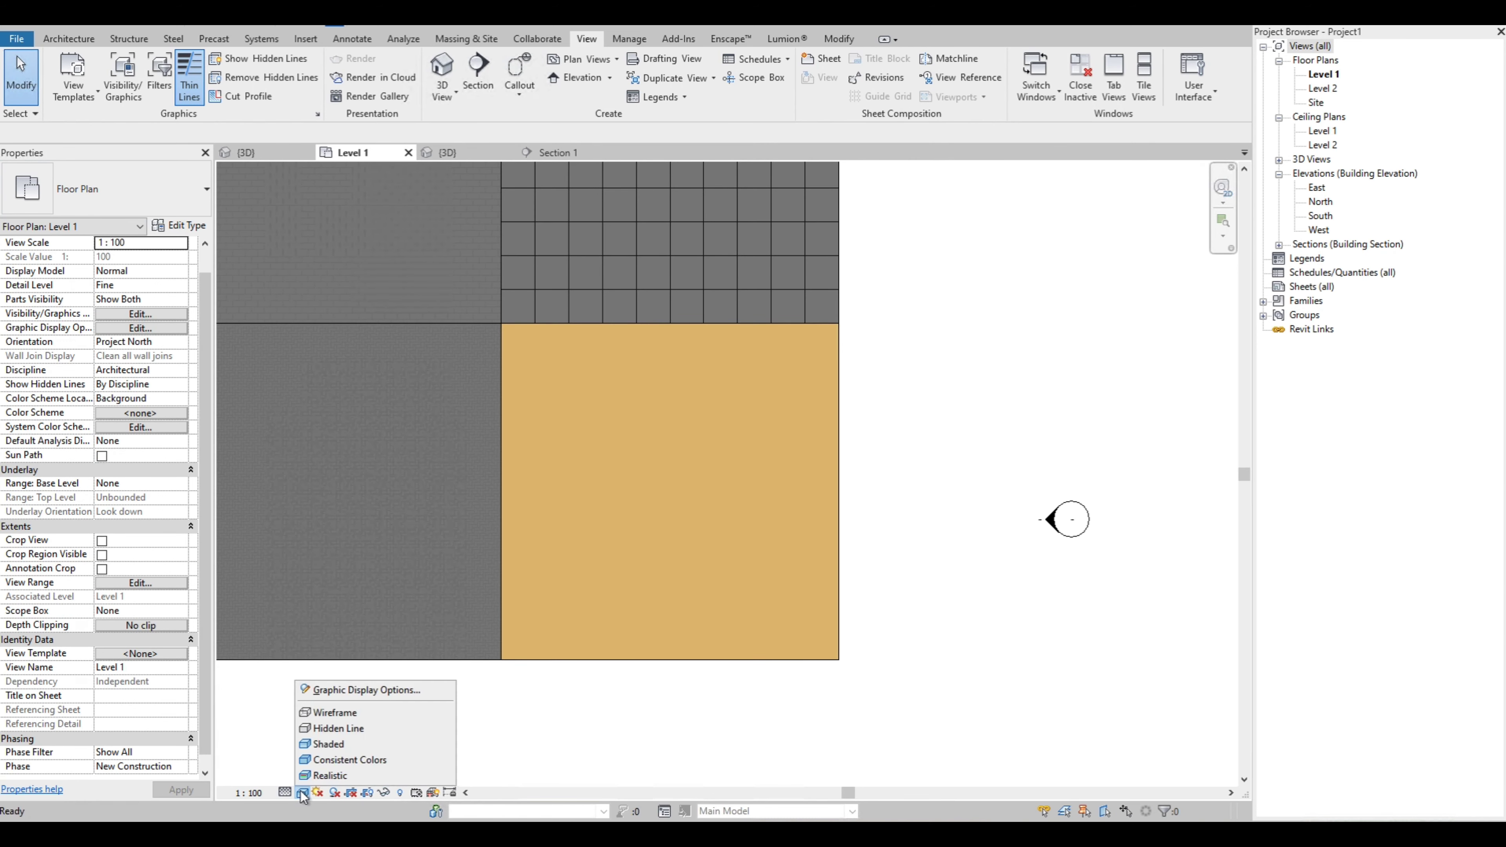
{"action": "left_click", "coordinate": [514, 725]}
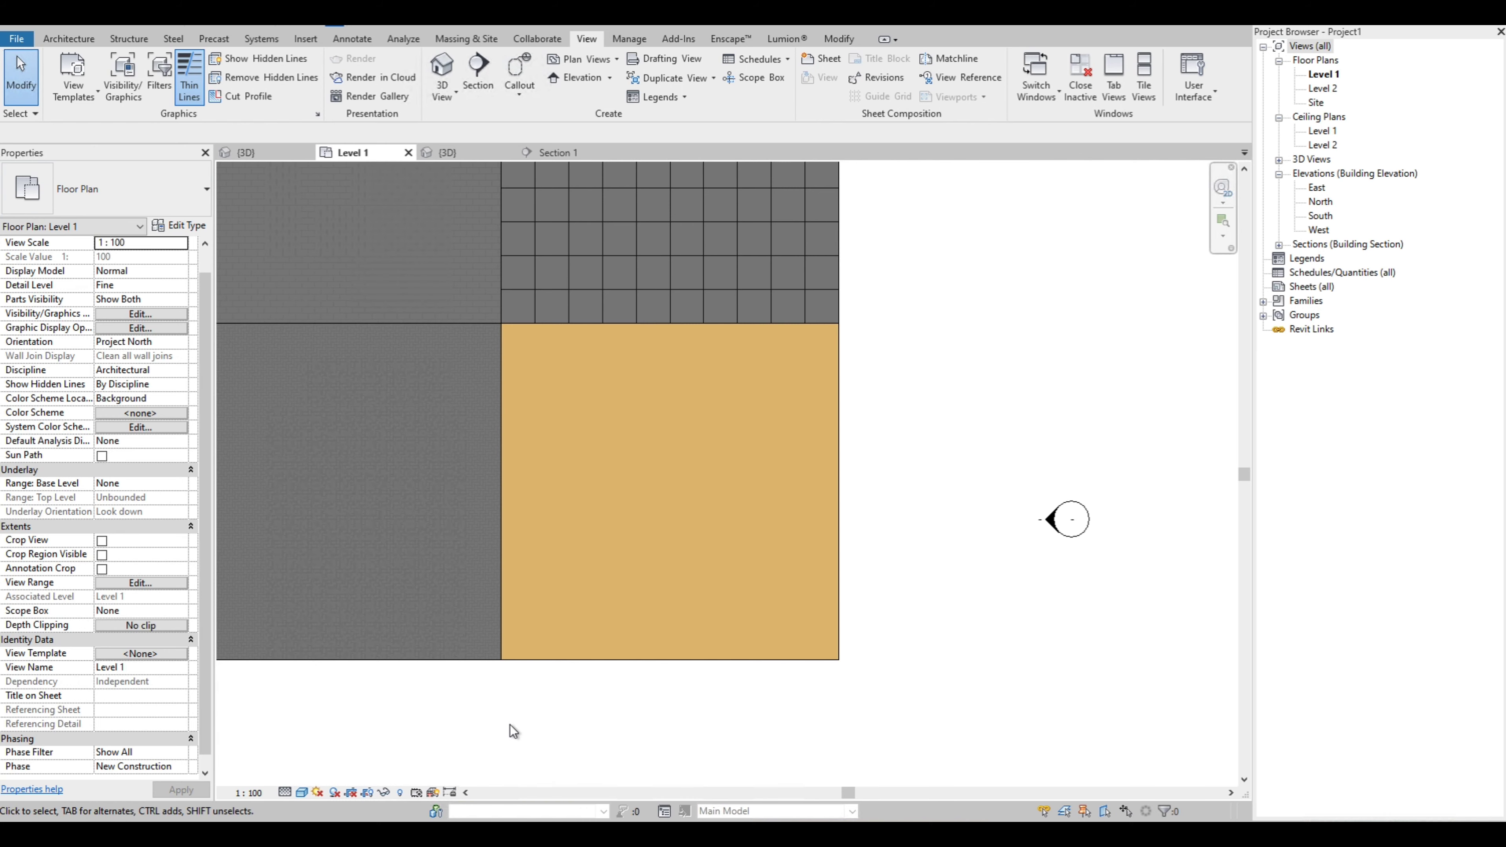
{"action": "left_click", "coordinate": [608, 586]}
{"action": "scroll", "coordinate": [658, 526], "scroll_direction": "down", "scroll_amount": 3}
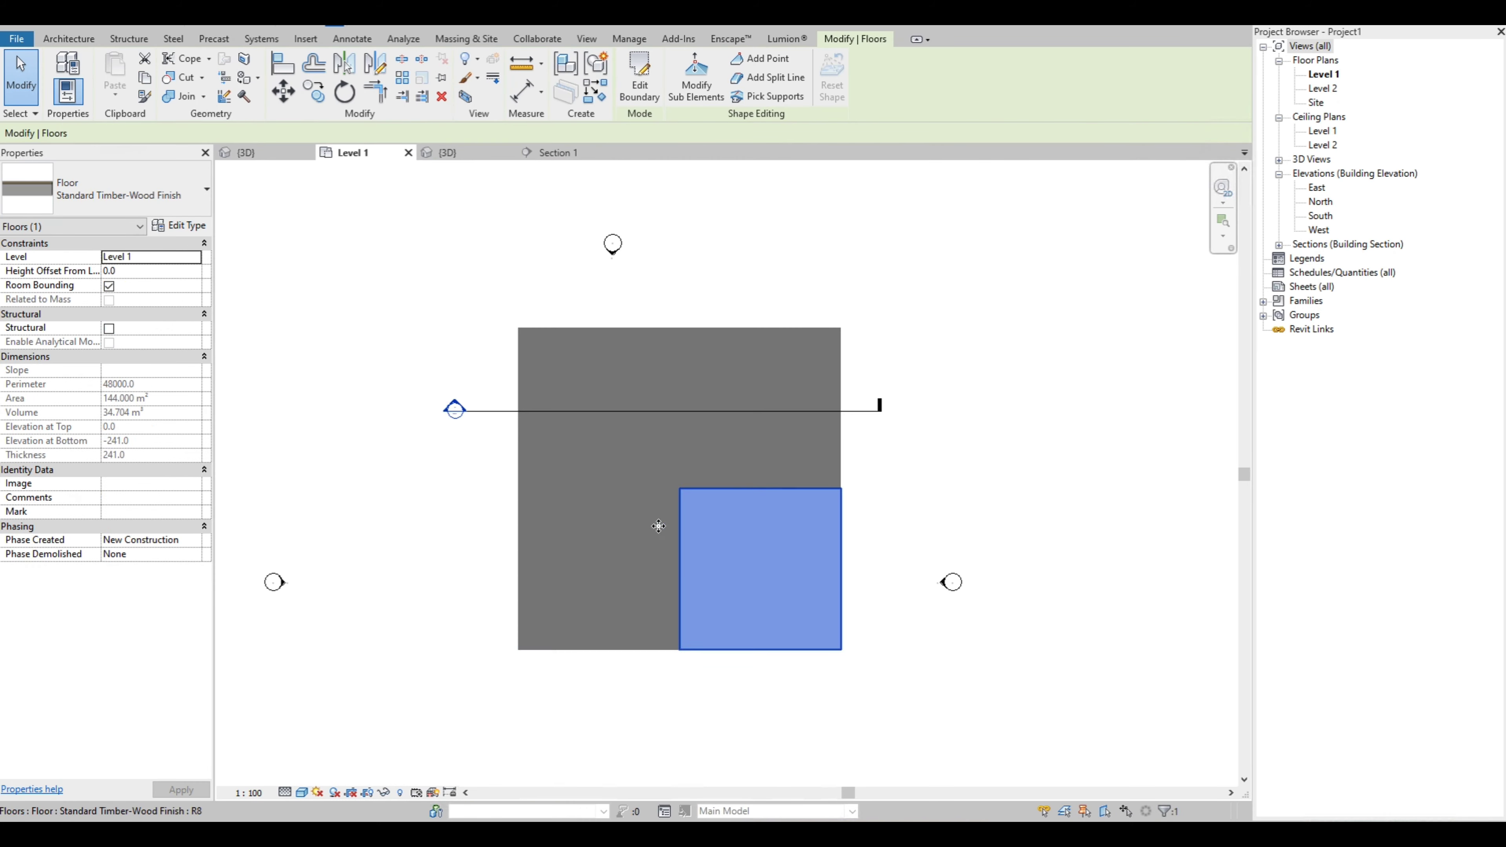
{"action": "scroll", "coordinate": [622, 510], "scroll_direction": "down", "scroll_amount": 3}
{"action": "key", "text": "Escape"}
{"action": "scroll", "coordinate": [724, 567], "scroll_direction": "up", "scroll_amount": 1}
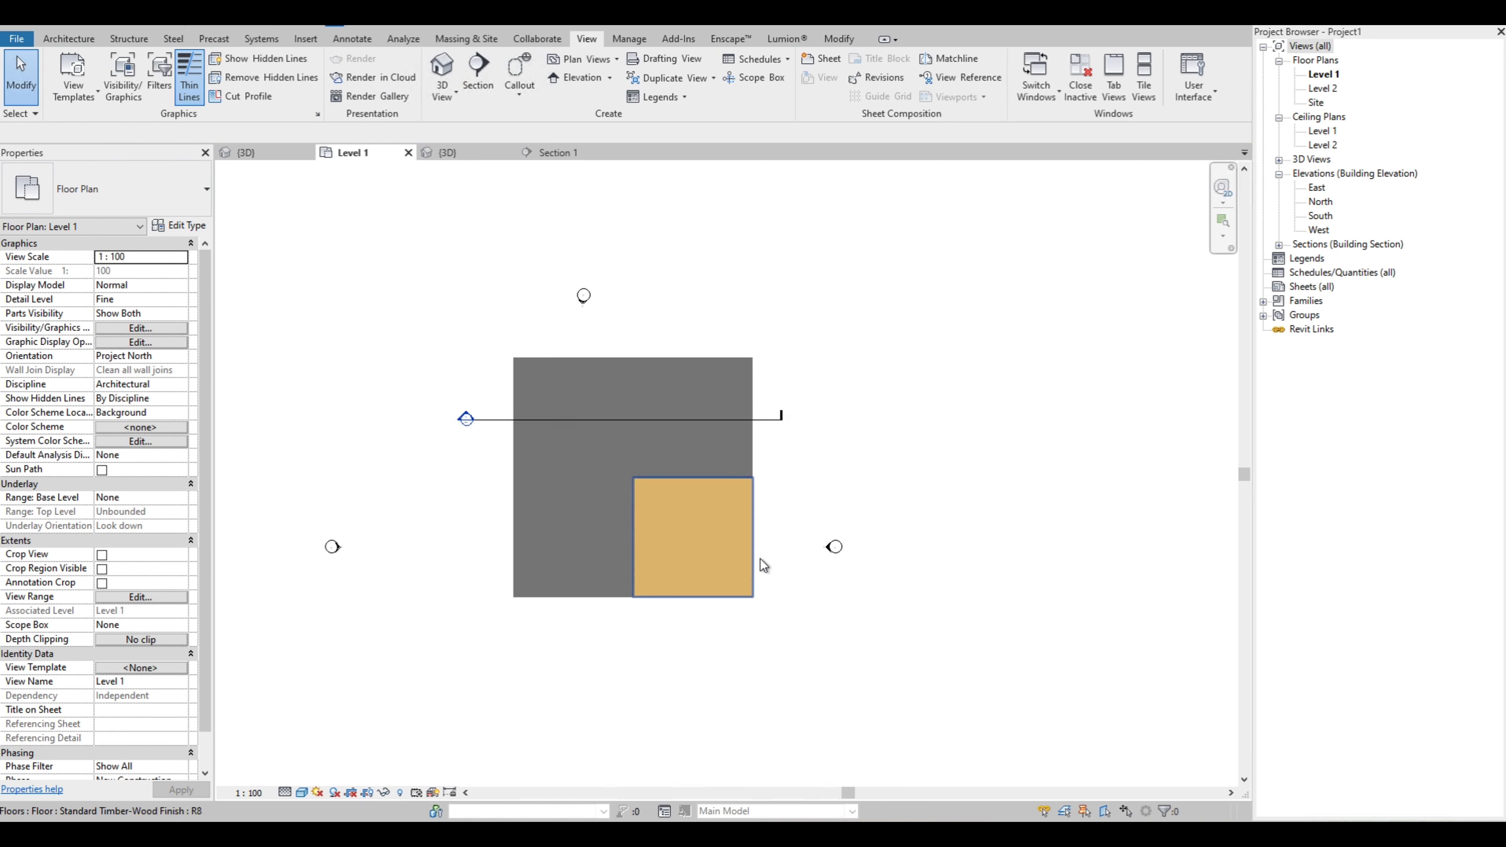
{"action": "scroll", "coordinate": [760, 559], "scroll_direction": "up", "scroll_amount": 3}
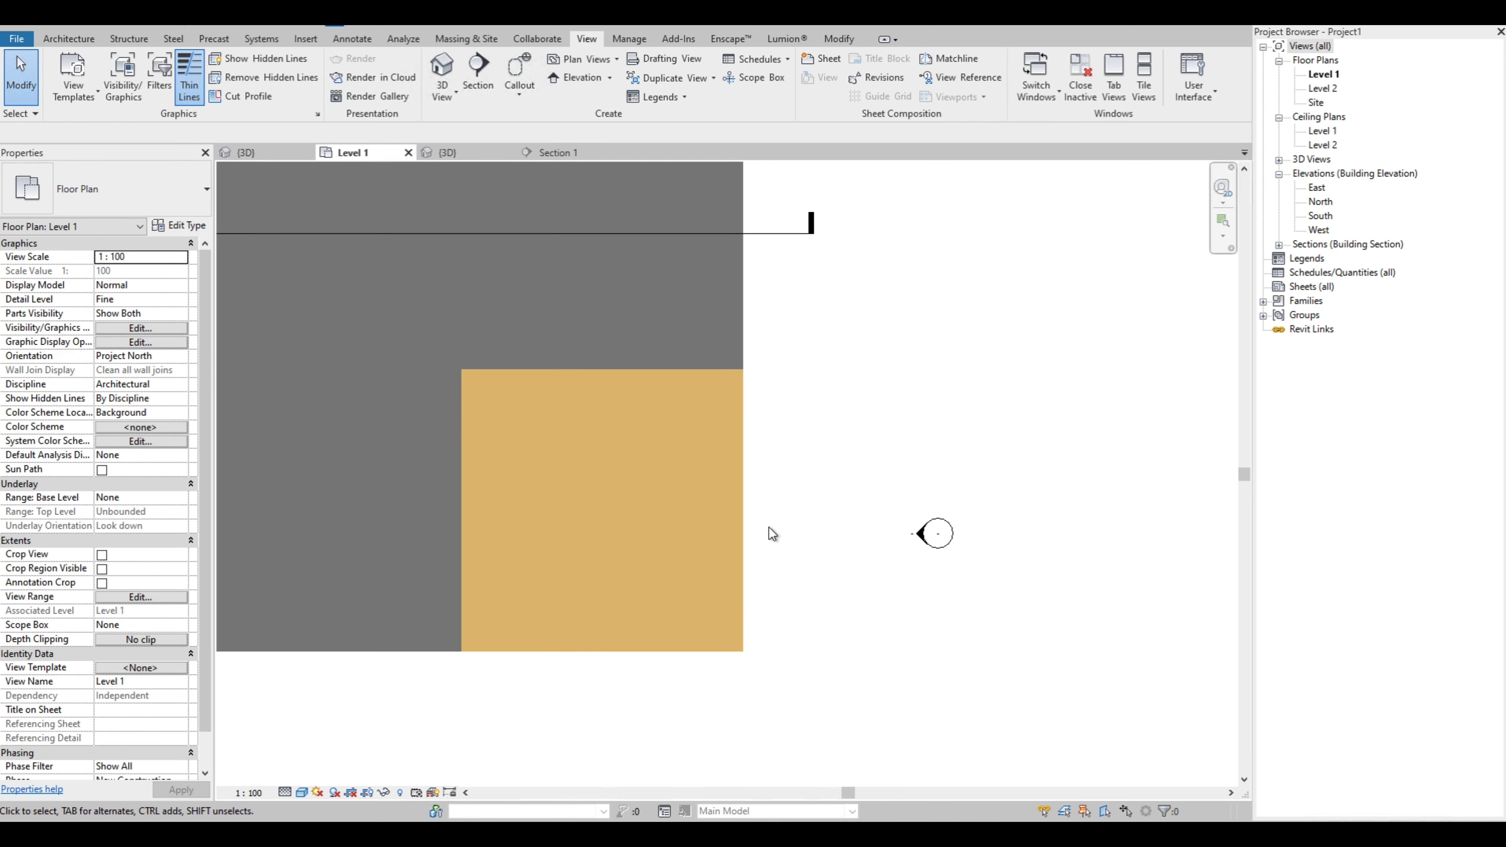
Open the timber floor's boundary for editing and sketch a rectangle about 2200 x 3400 mm inside its upper-left area
{"action": "left_click", "coordinate": [748, 492]}
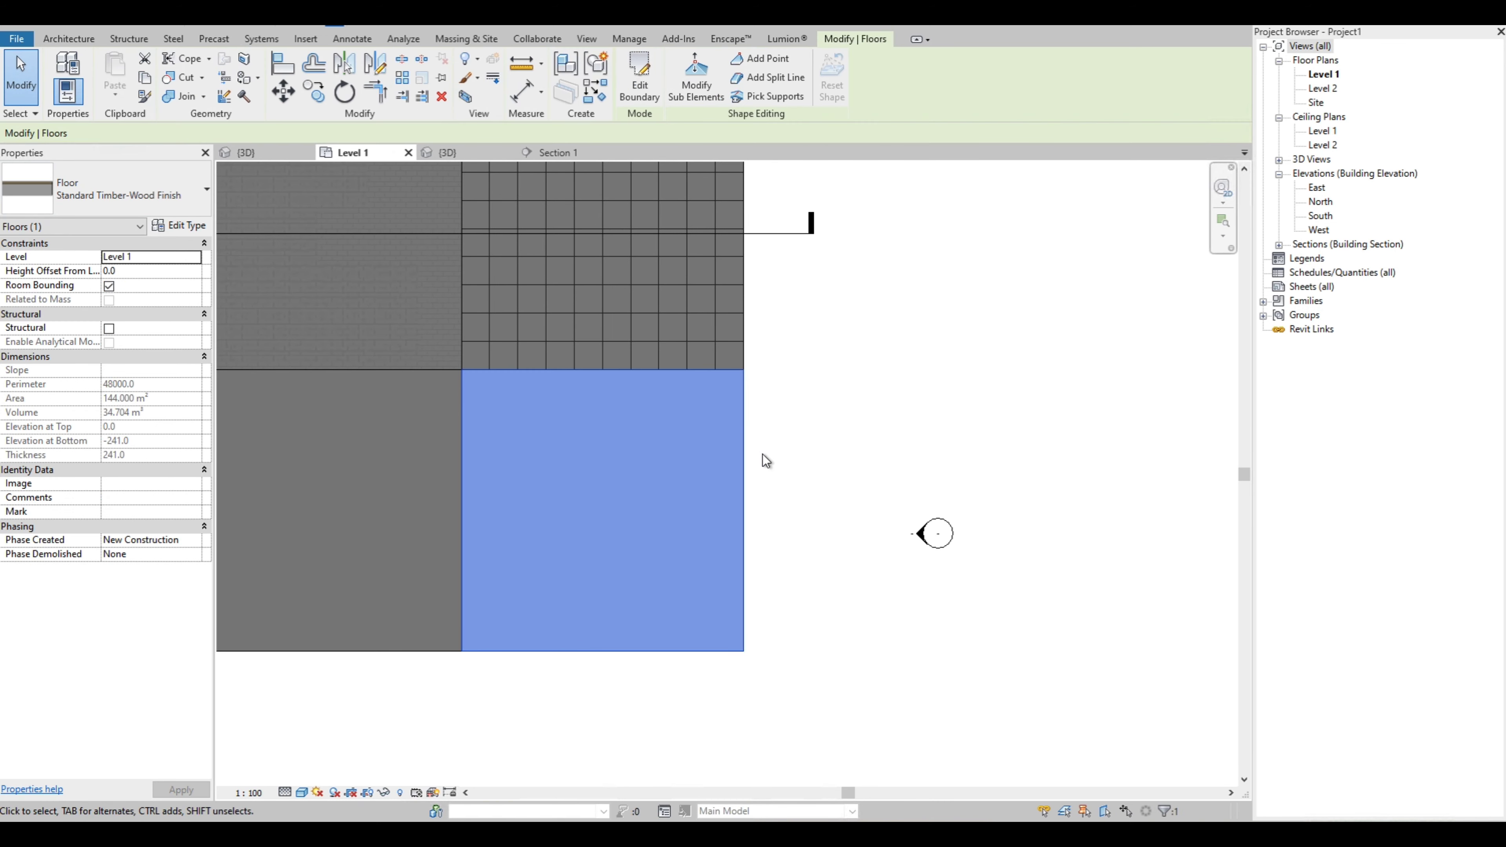
{"action": "left_click", "coordinate": [647, 82]}
{"action": "scroll", "coordinate": [460, 524], "scroll_direction": "up", "scroll_amount": 1}
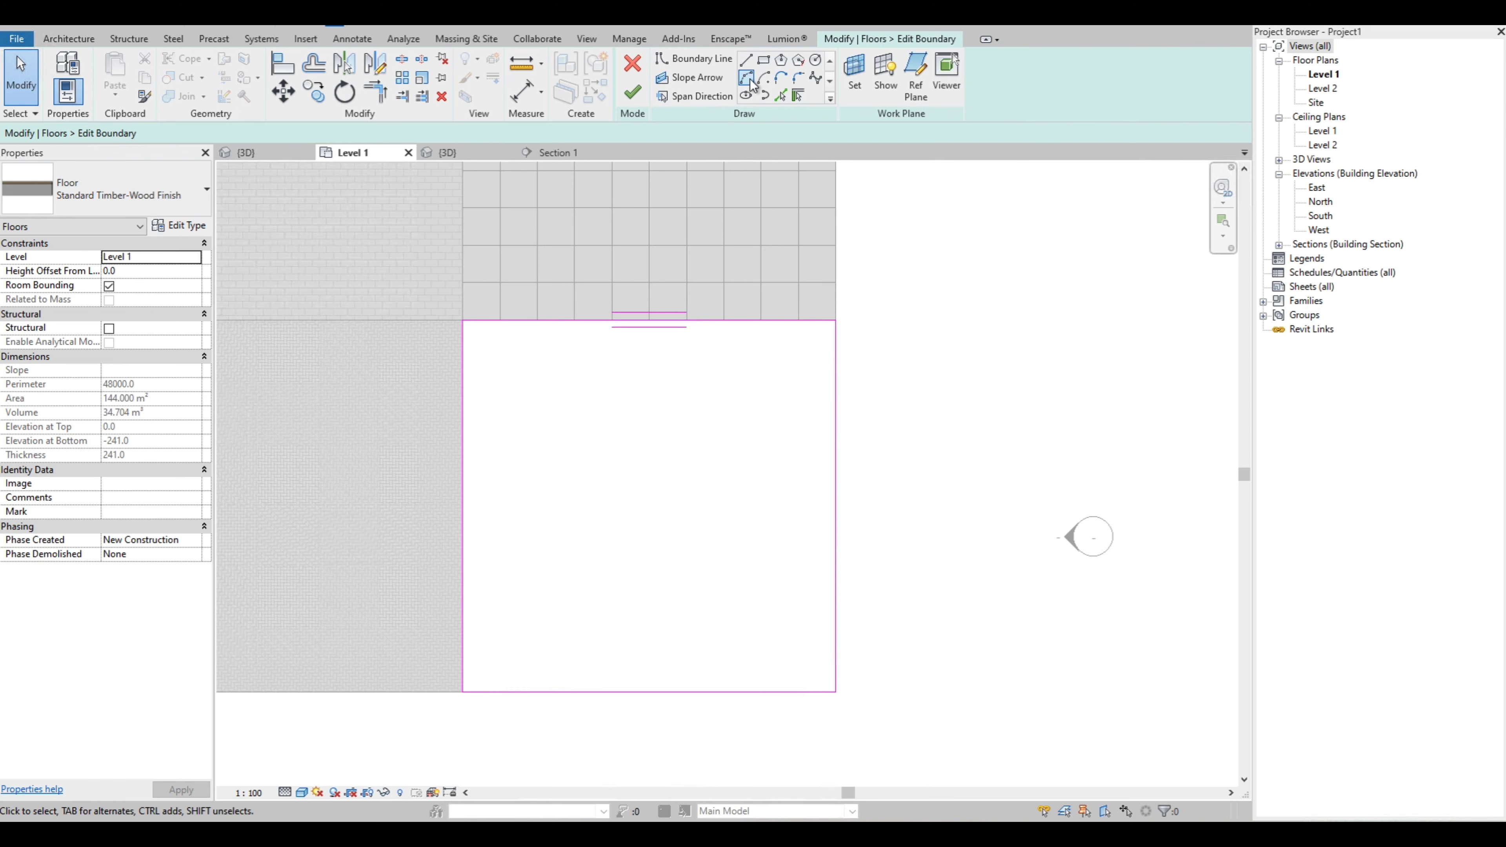
{"action": "left_click", "coordinate": [764, 62]}
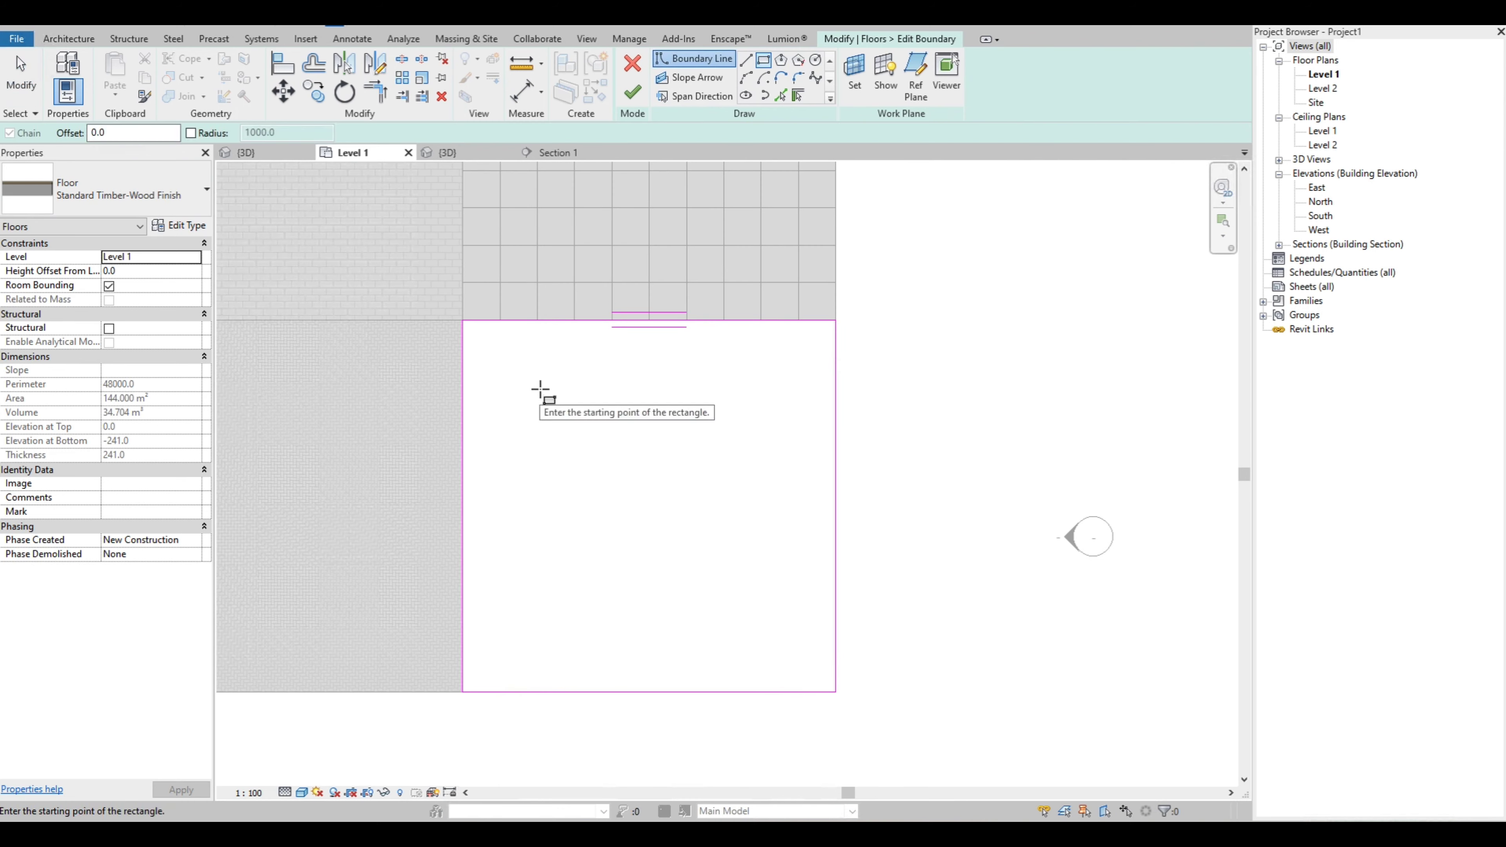
{"action": "left_click", "coordinate": [532, 370]}
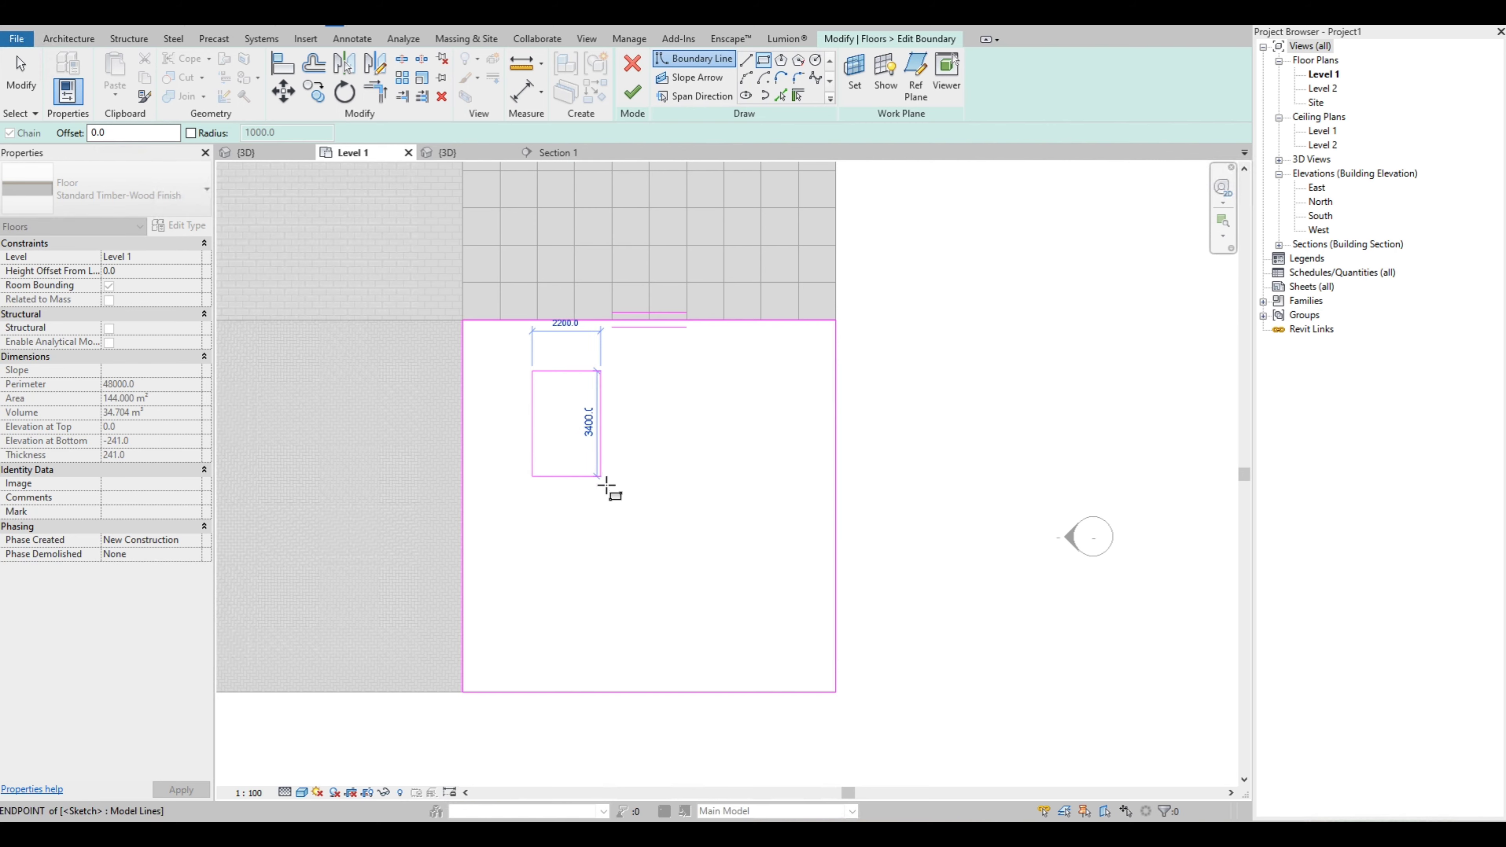
{"action": "left_click", "coordinate": [600, 477]}
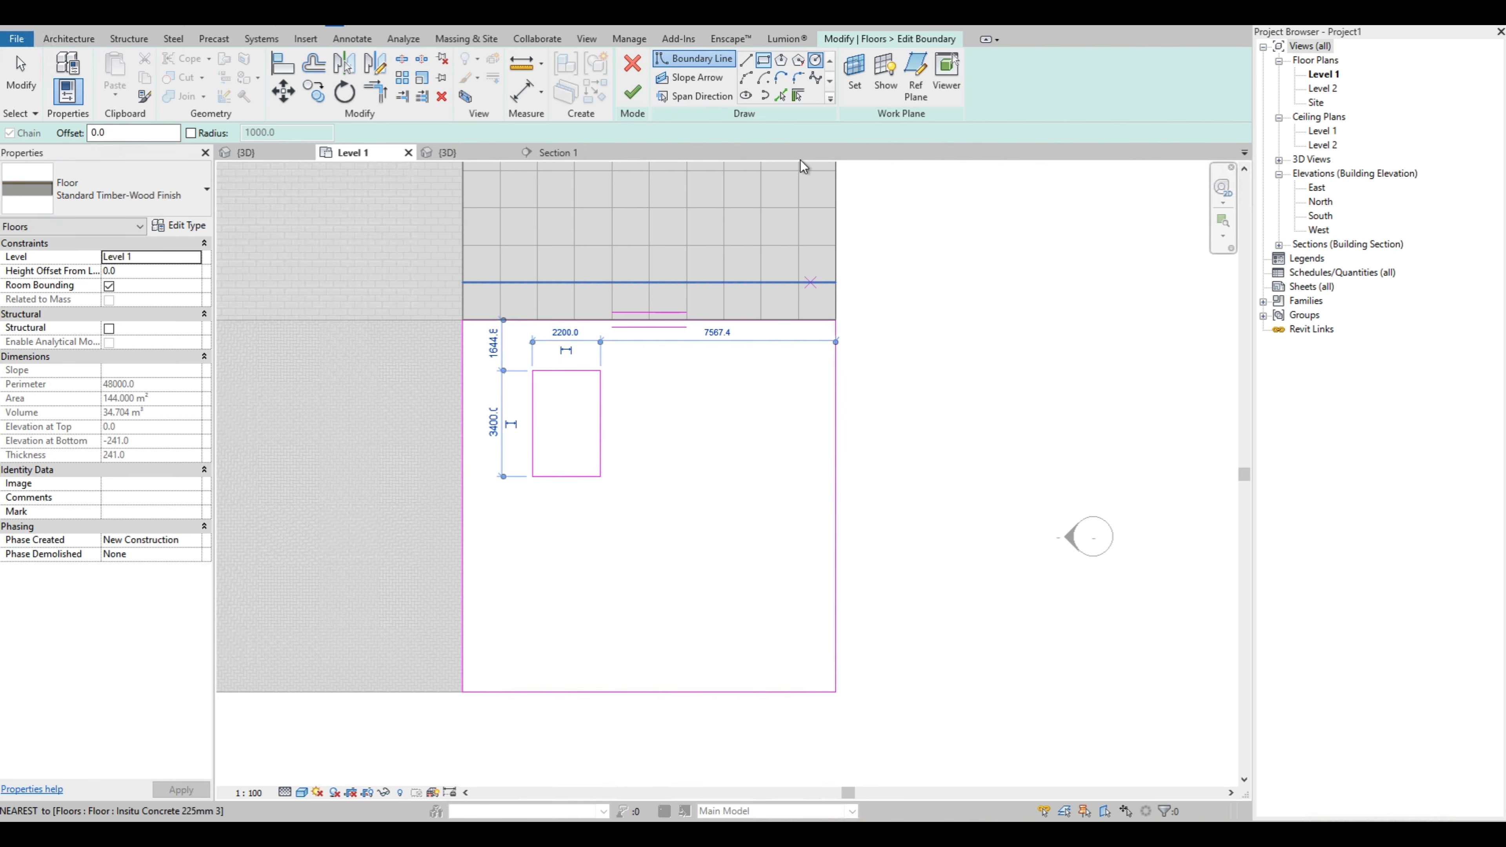
Sketch a circle with a radius of about 2600 mm inside the timber floor, below and to the right of the rectangle
{"action": "left_click", "coordinate": [678, 561]}
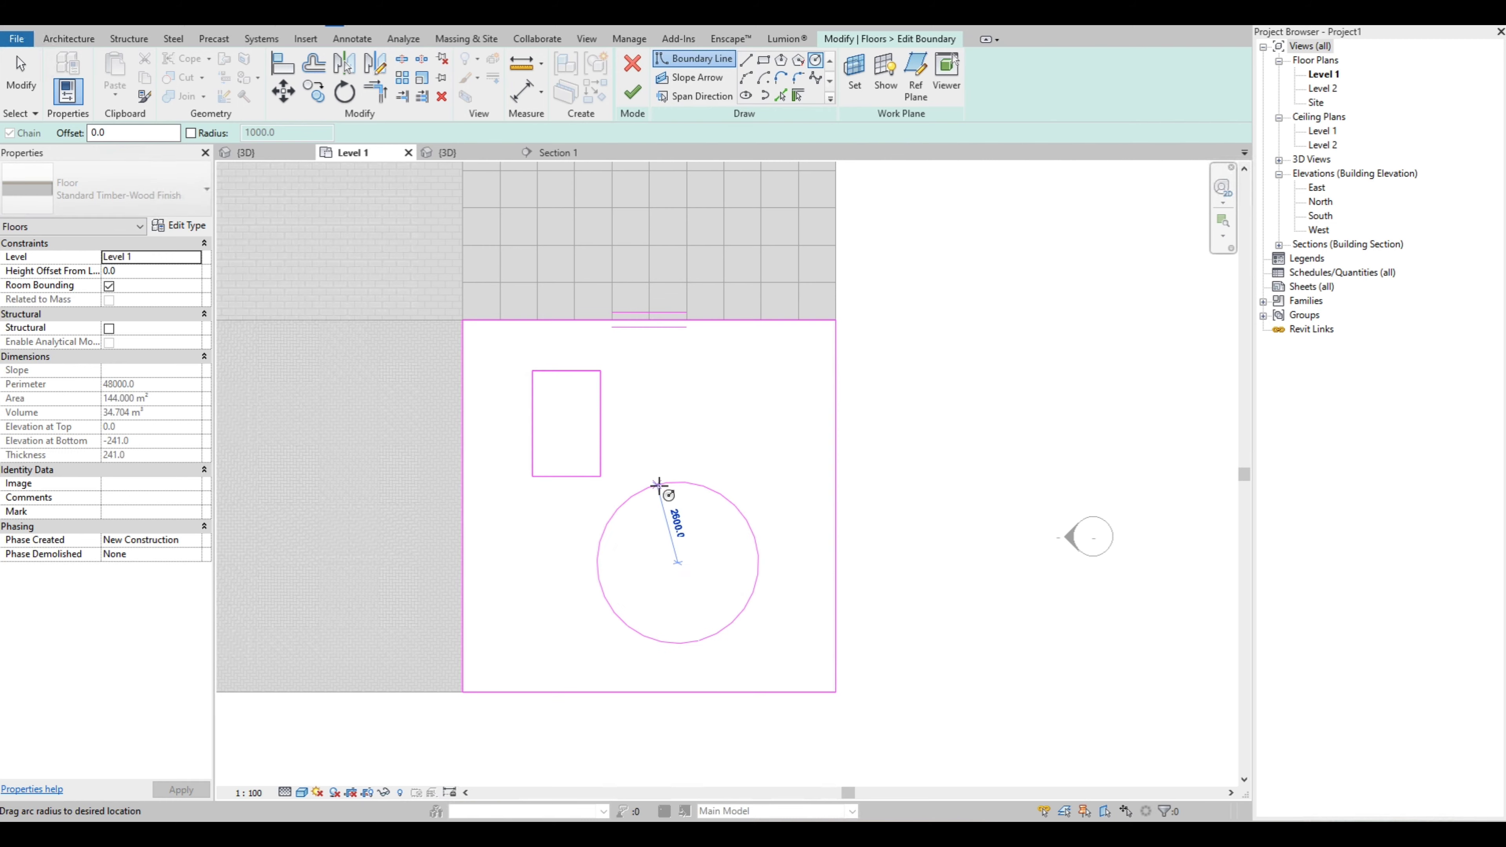
{"action": "left_click", "coordinate": [658, 485]}
{"action": "key", "text": "Escape"}
{"action": "key", "text": "Escape"}
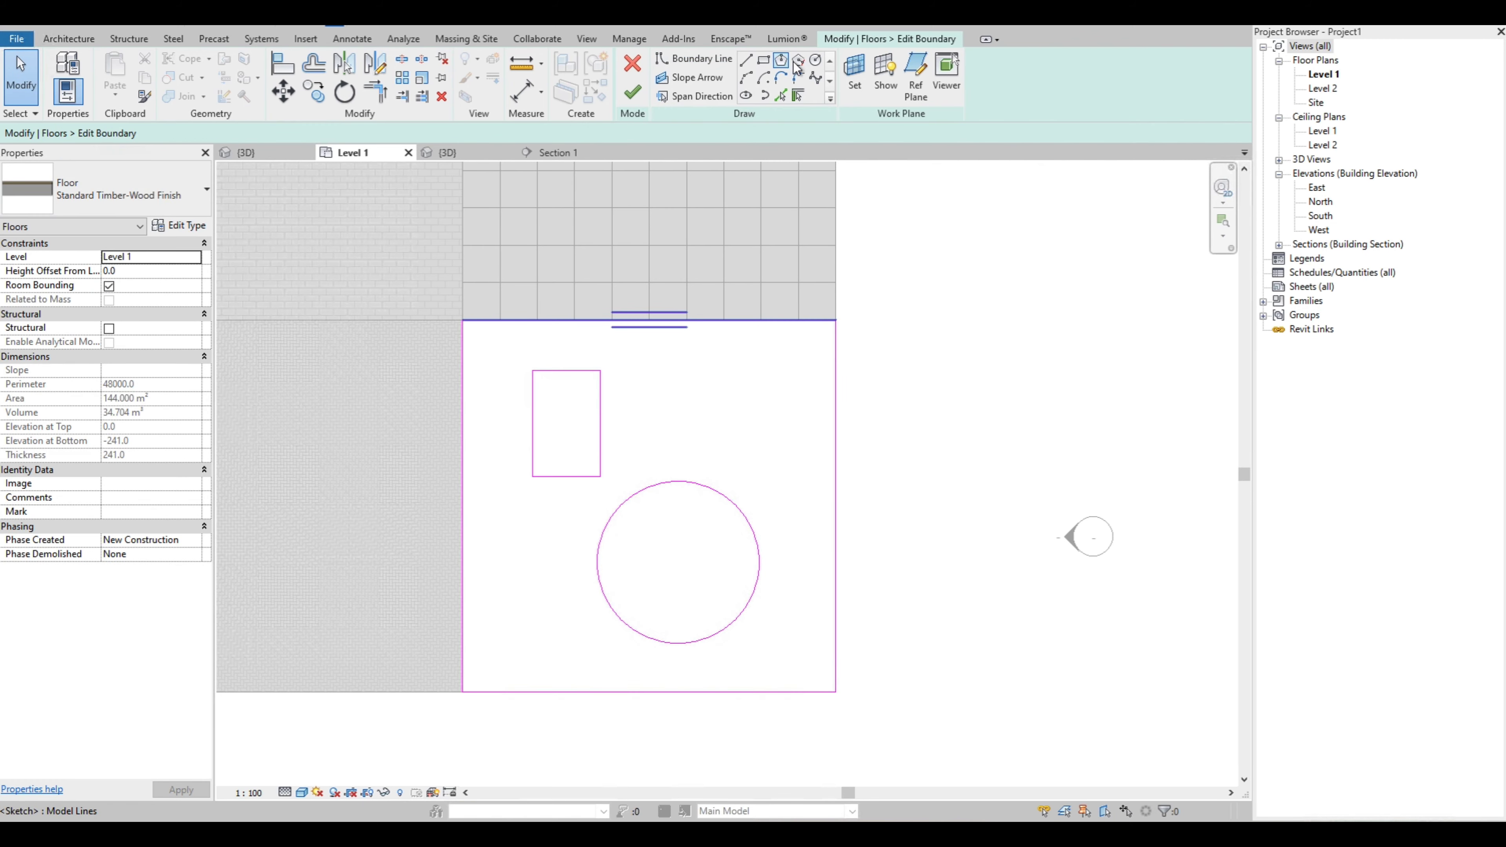
Sketch two 6-sided polygons inside the boundary, one to the right of the rectangle and one to the left of the circle
{"action": "left_click", "coordinate": [797, 60]}
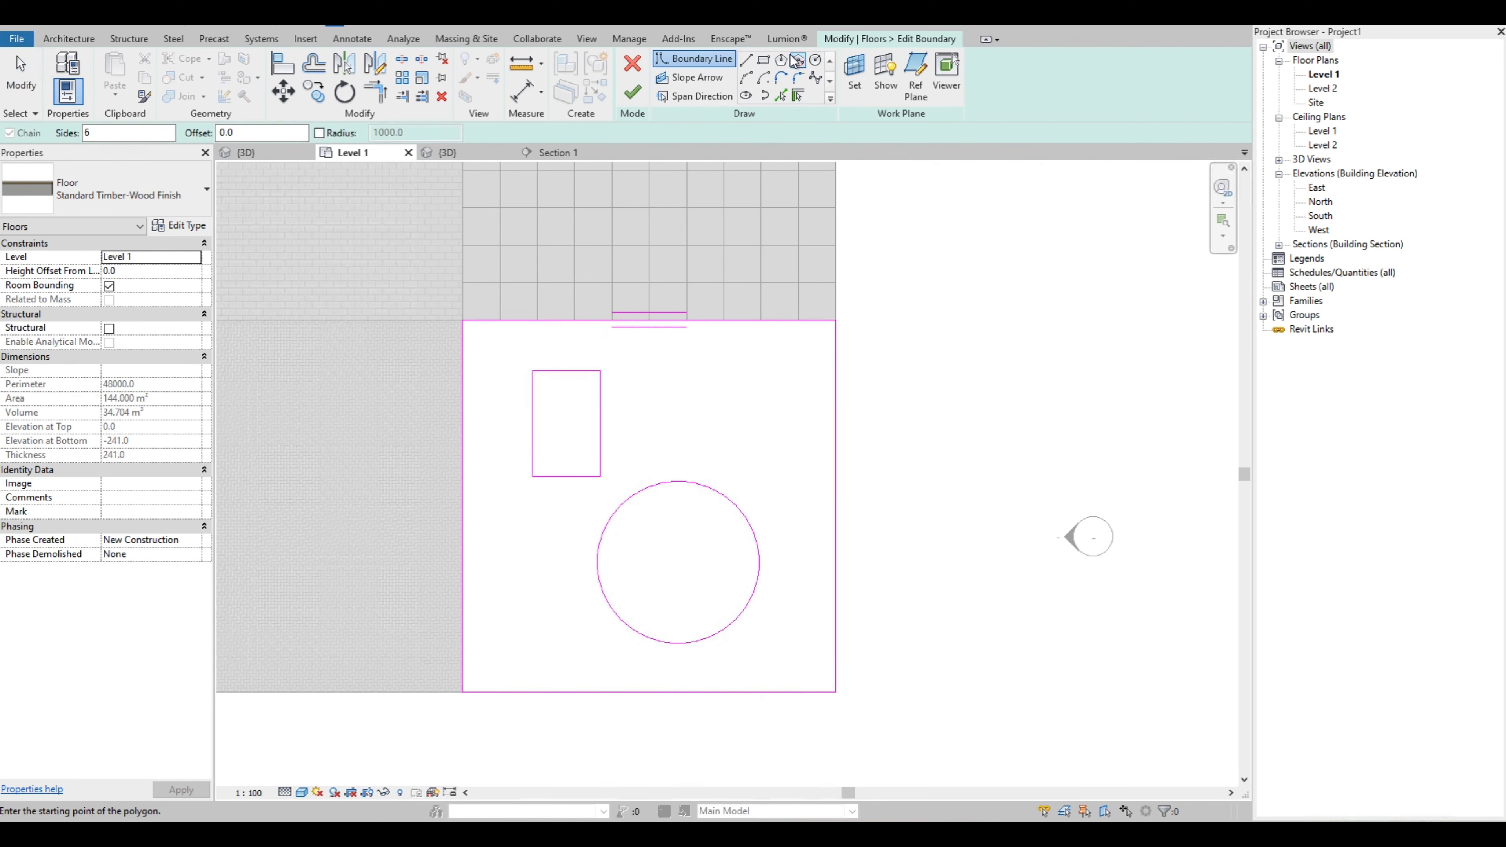
{"action": "left_click", "coordinate": [684, 398]}
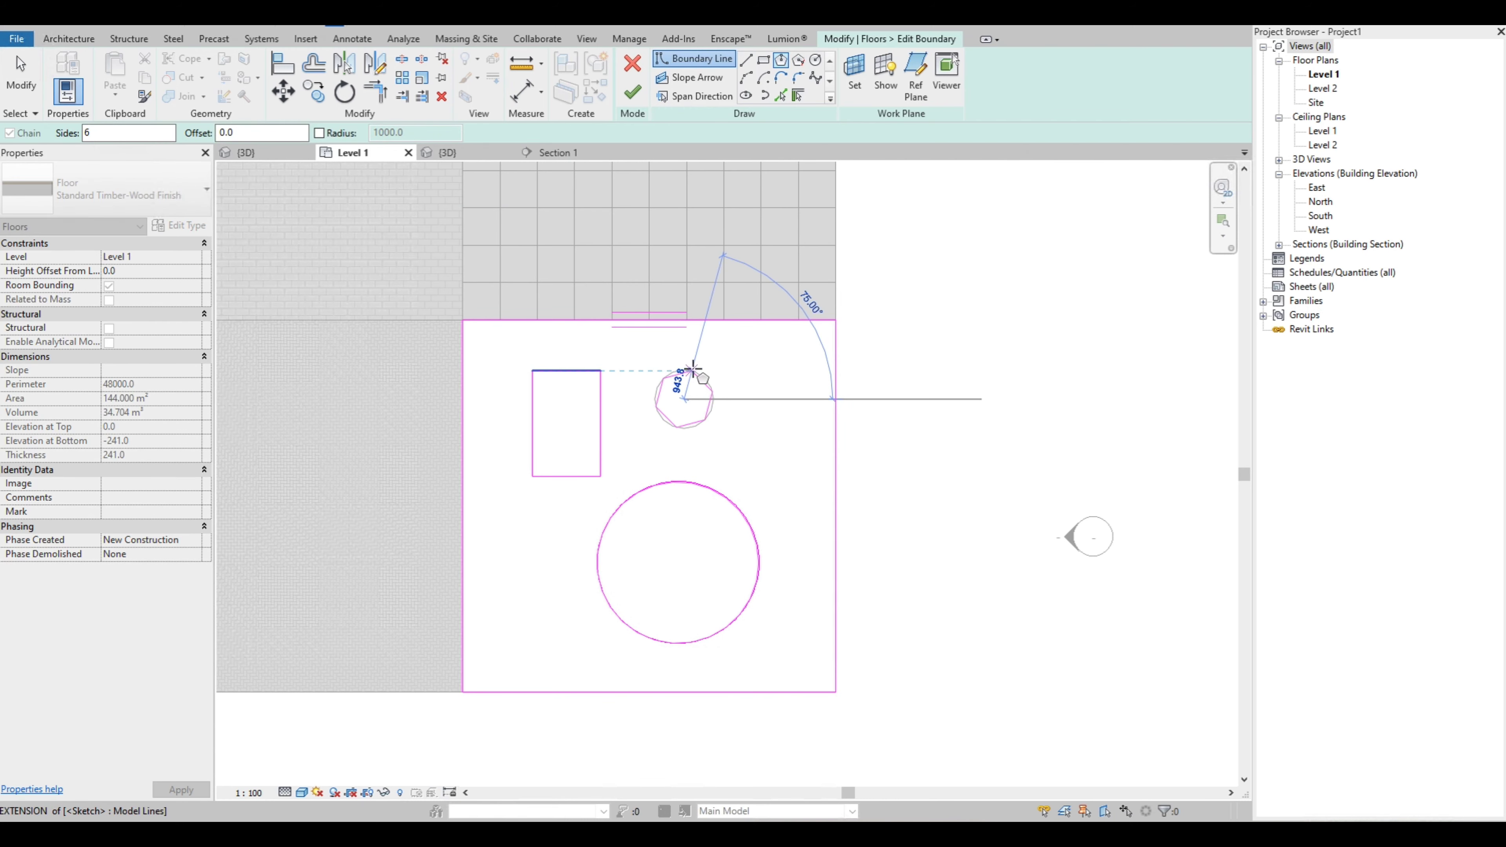
{"action": "left_click", "coordinate": [686, 360]}
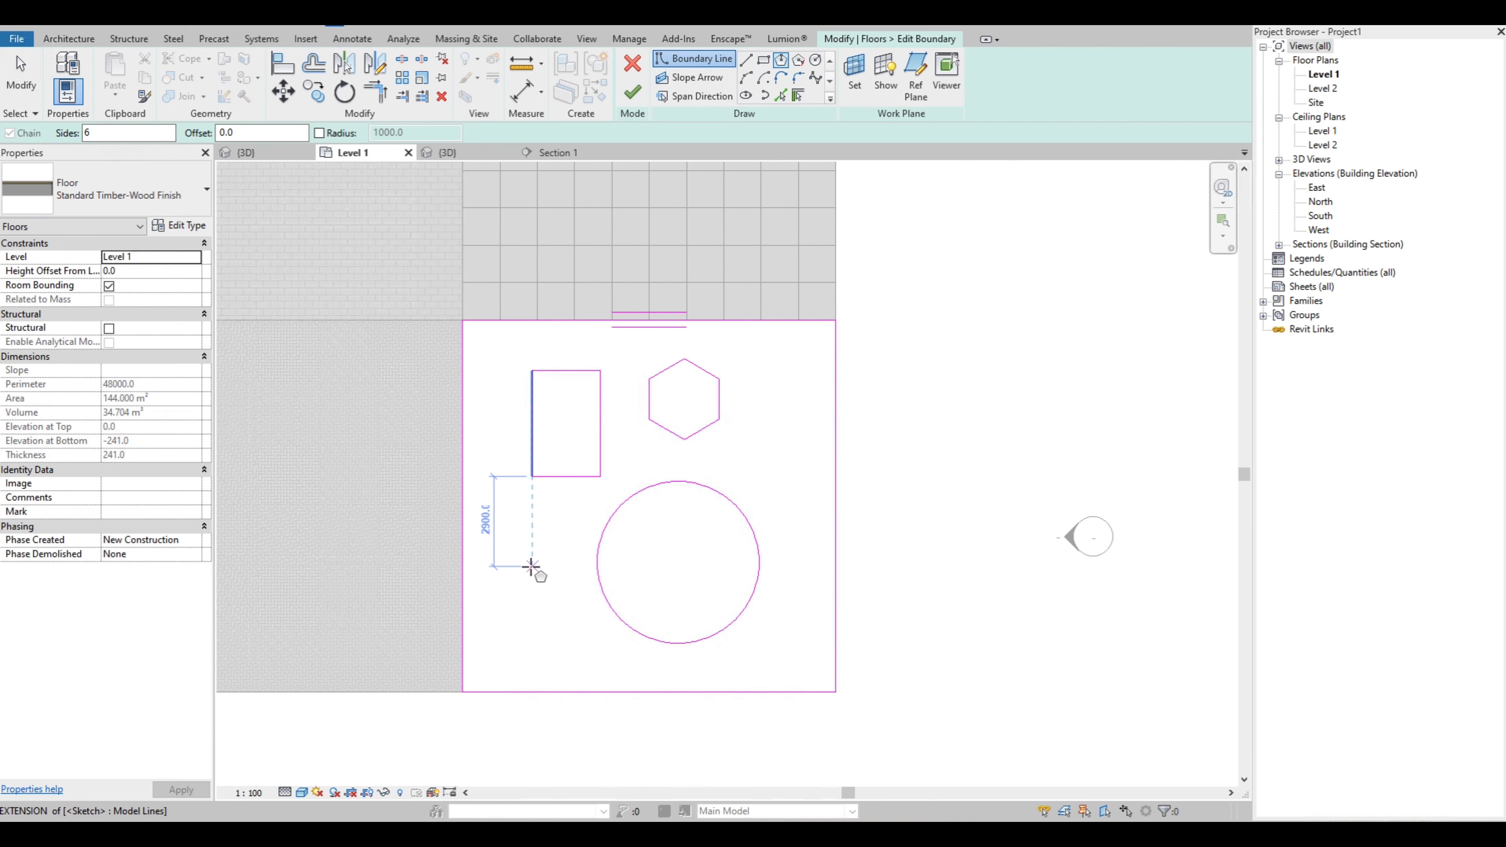
{"action": "left_click", "coordinate": [530, 584]}
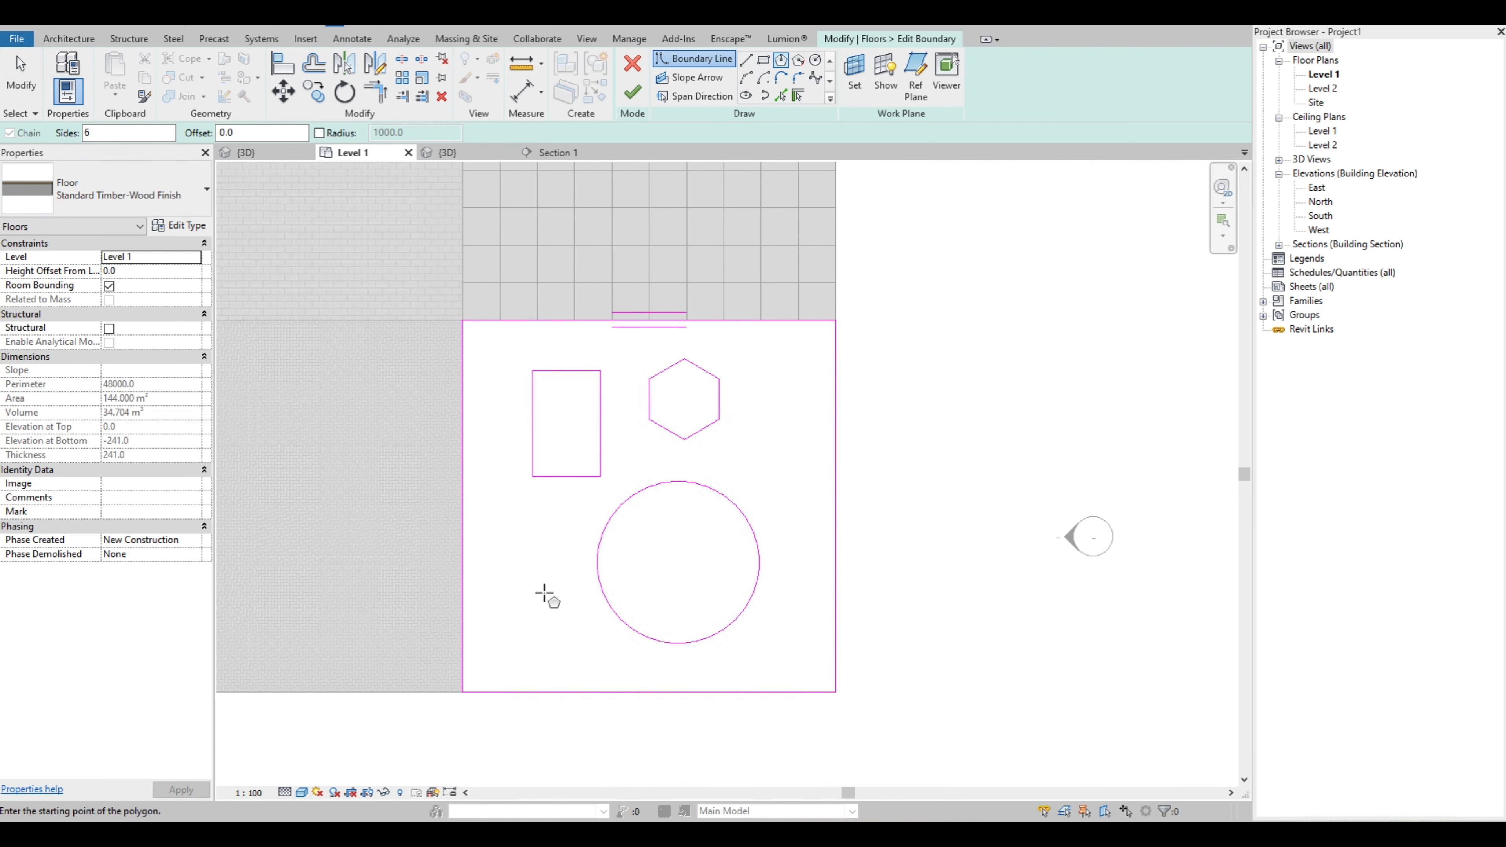
{"action": "left_click", "coordinate": [525, 559]}
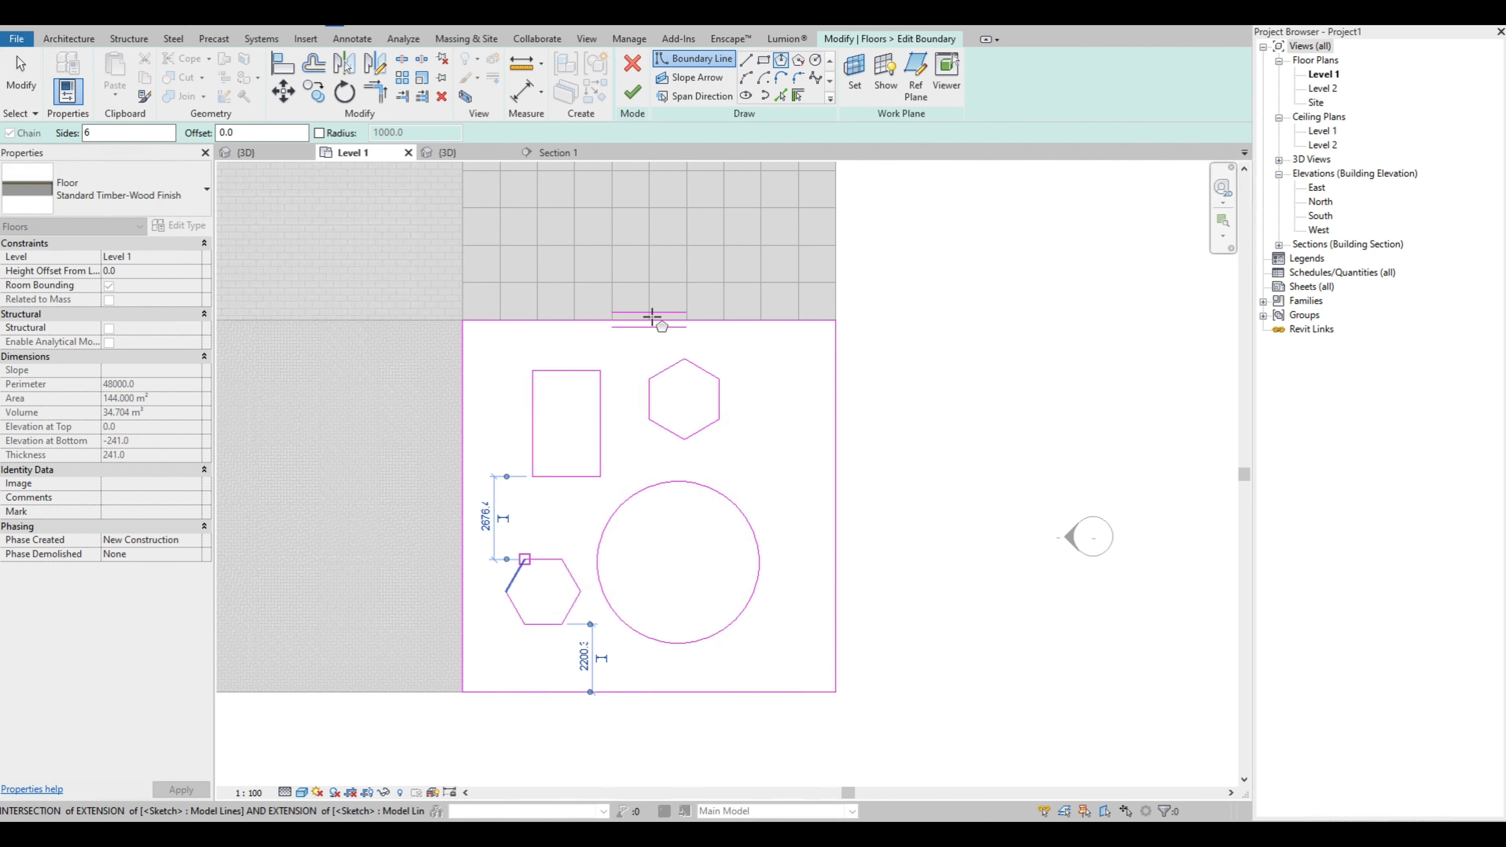
{"action": "key", "text": "Escape"}
{"action": "key", "text": "Escape"}
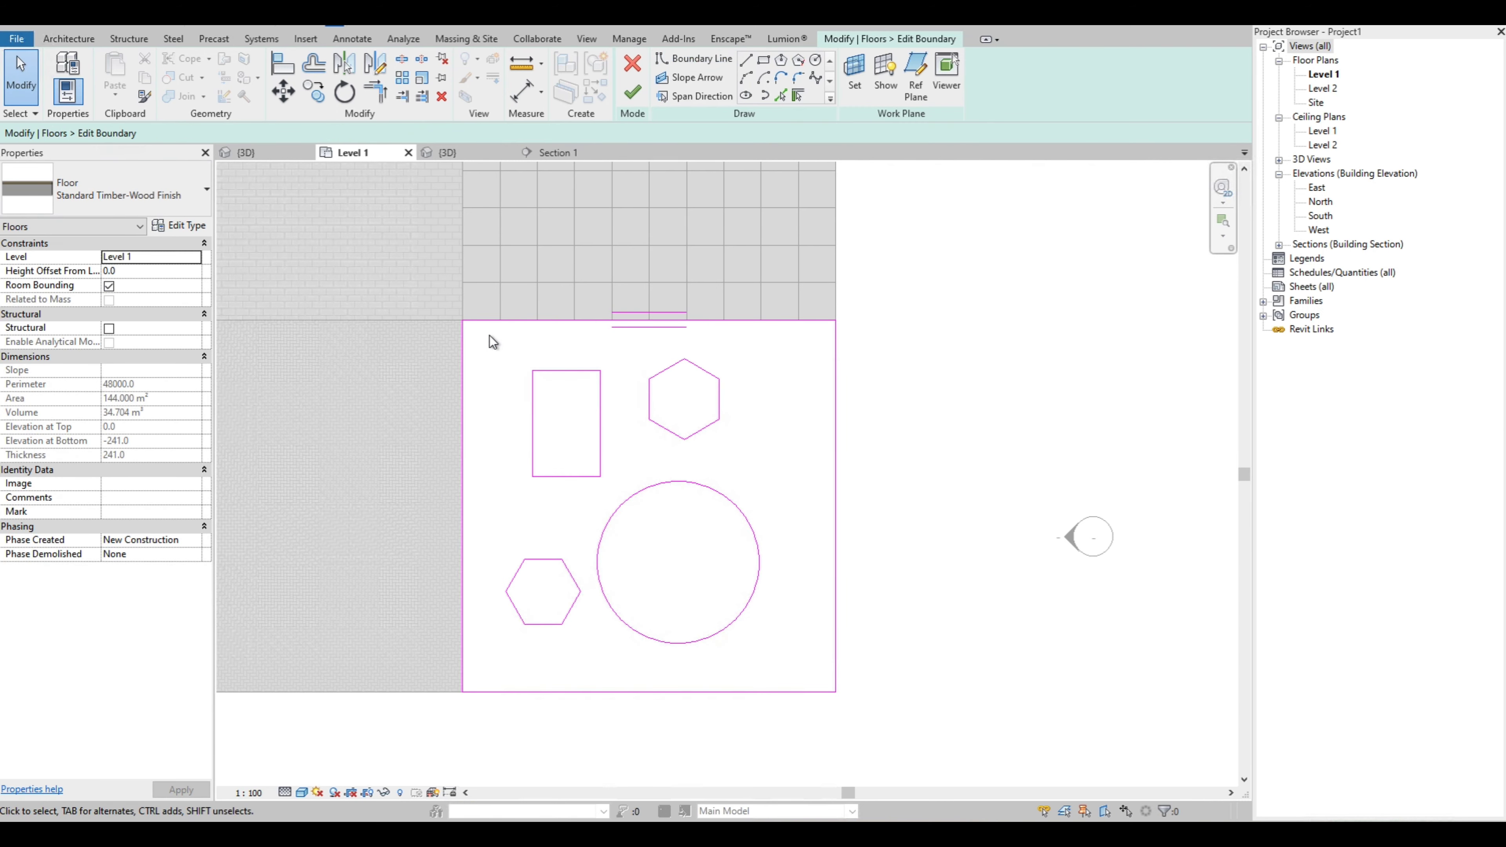
Copy the rectangle, circle and two hexagon outlines to the clipboard and finish editing the timber floor's boundary
{"action": "mouse_move", "coordinate": [487, 337]}
{"action": "left_mouse_down"}
{"action": "mouse_move", "coordinate": [706, 629]}
{"action": "mouse_move", "coordinate": [786, 672]}
{"action": "left_mouse_up"}
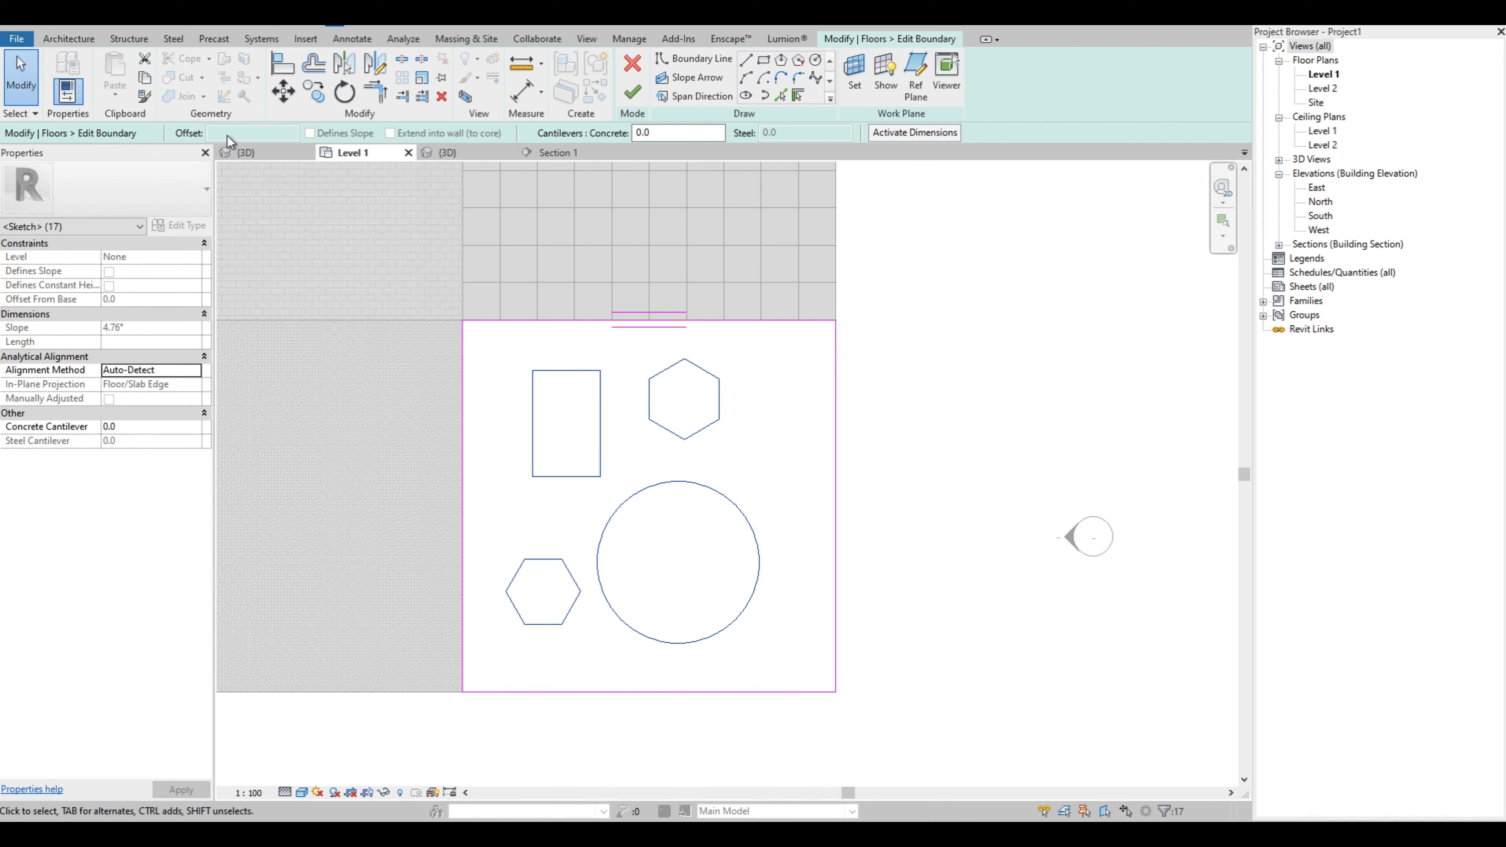
{"action": "left_click", "coordinate": [145, 77]}
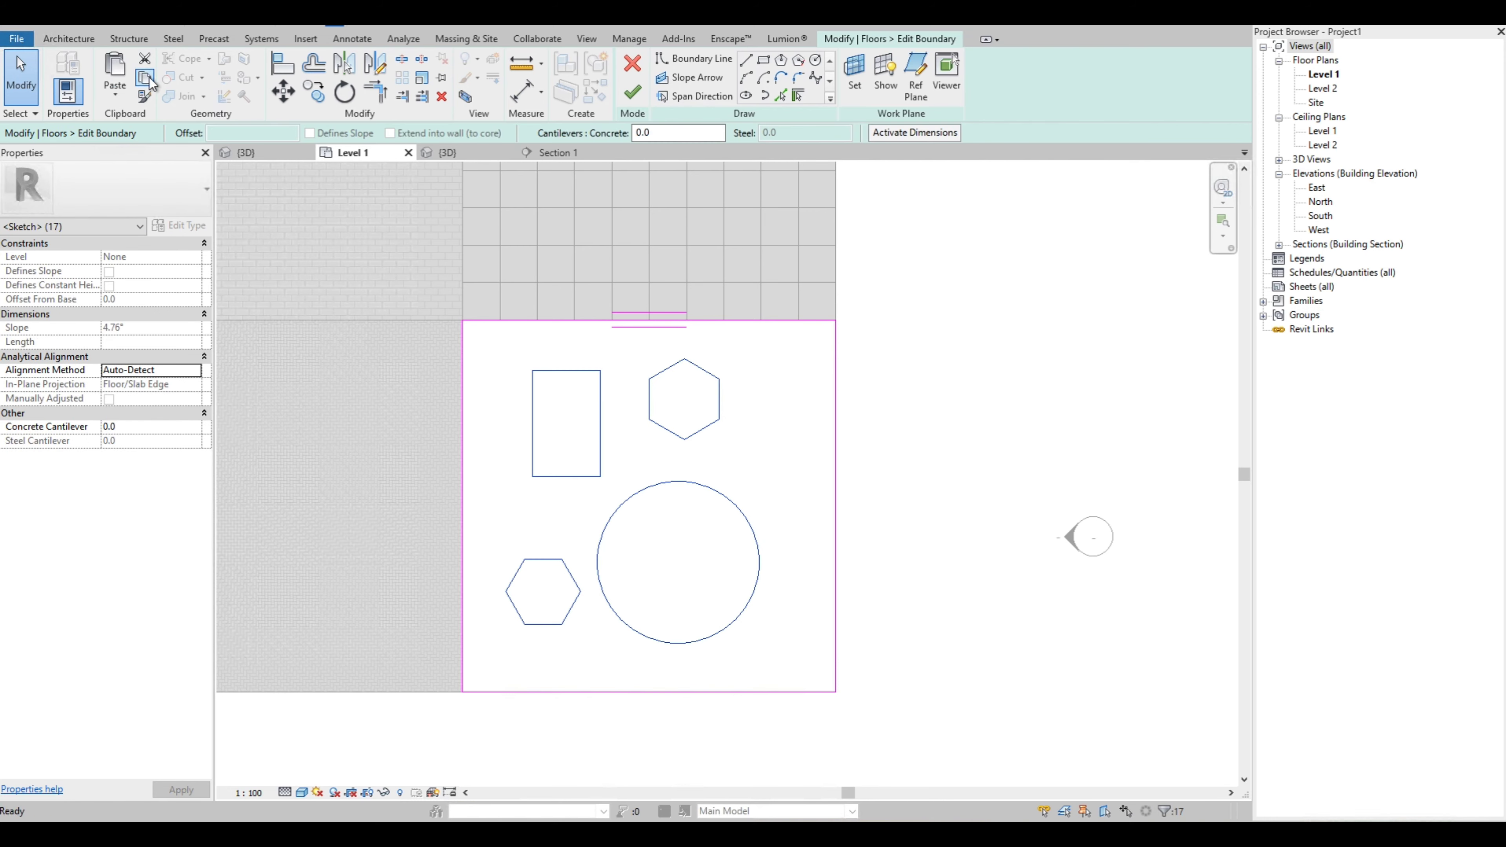
{"action": "left_click", "coordinate": [632, 92]}
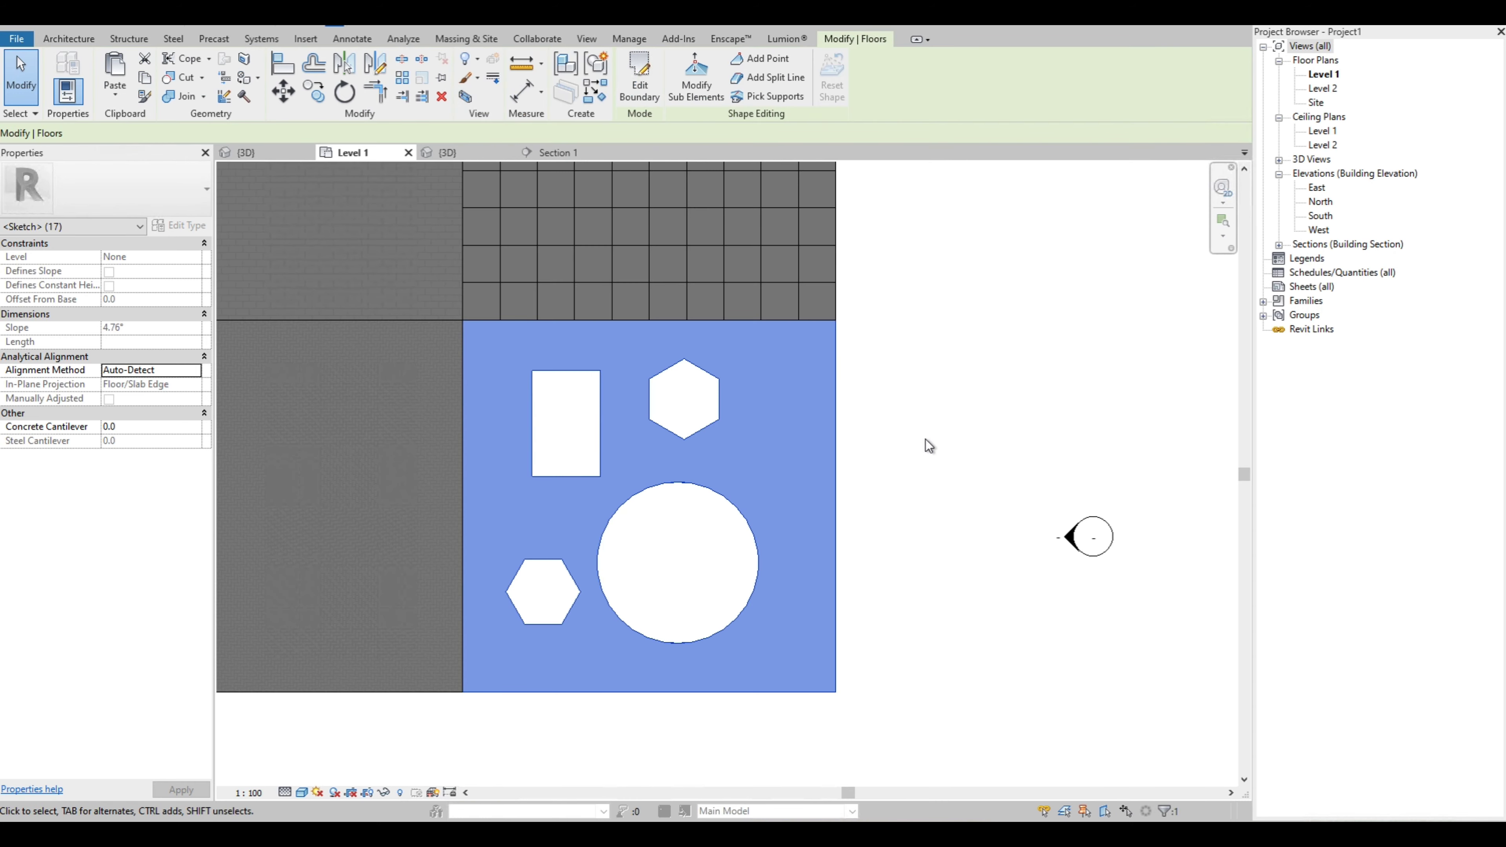
{"action": "left_click", "coordinate": [942, 433]}
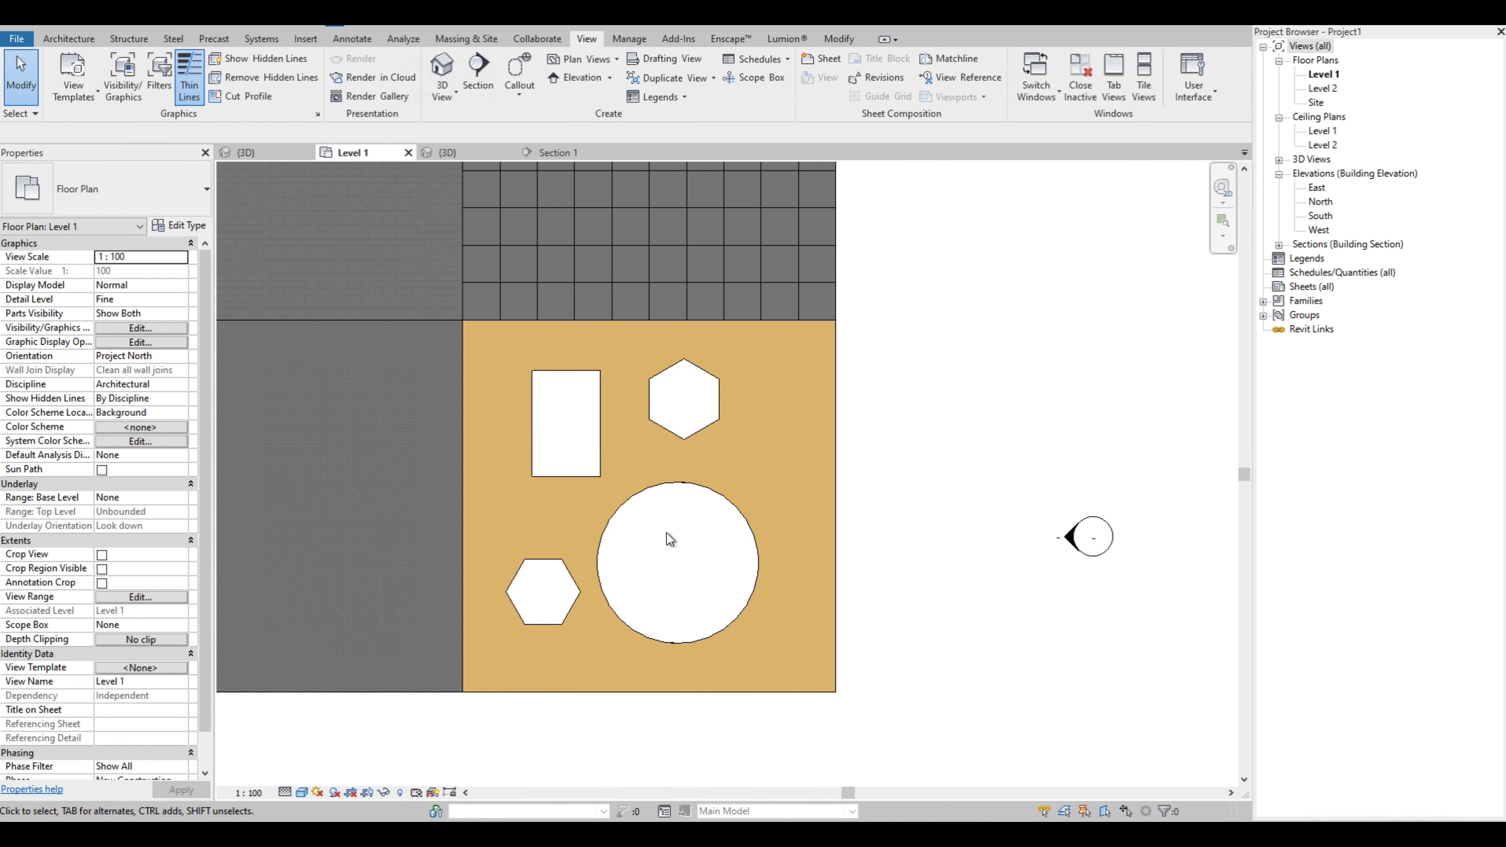
Inspect the timber floor's openings in the 3D view and return to the Level 1 plan
{"action": "scroll", "coordinate": [666, 532], "scroll_direction": "down", "scroll_amount": 2}
{"action": "left_click", "coordinate": [459, 151]}
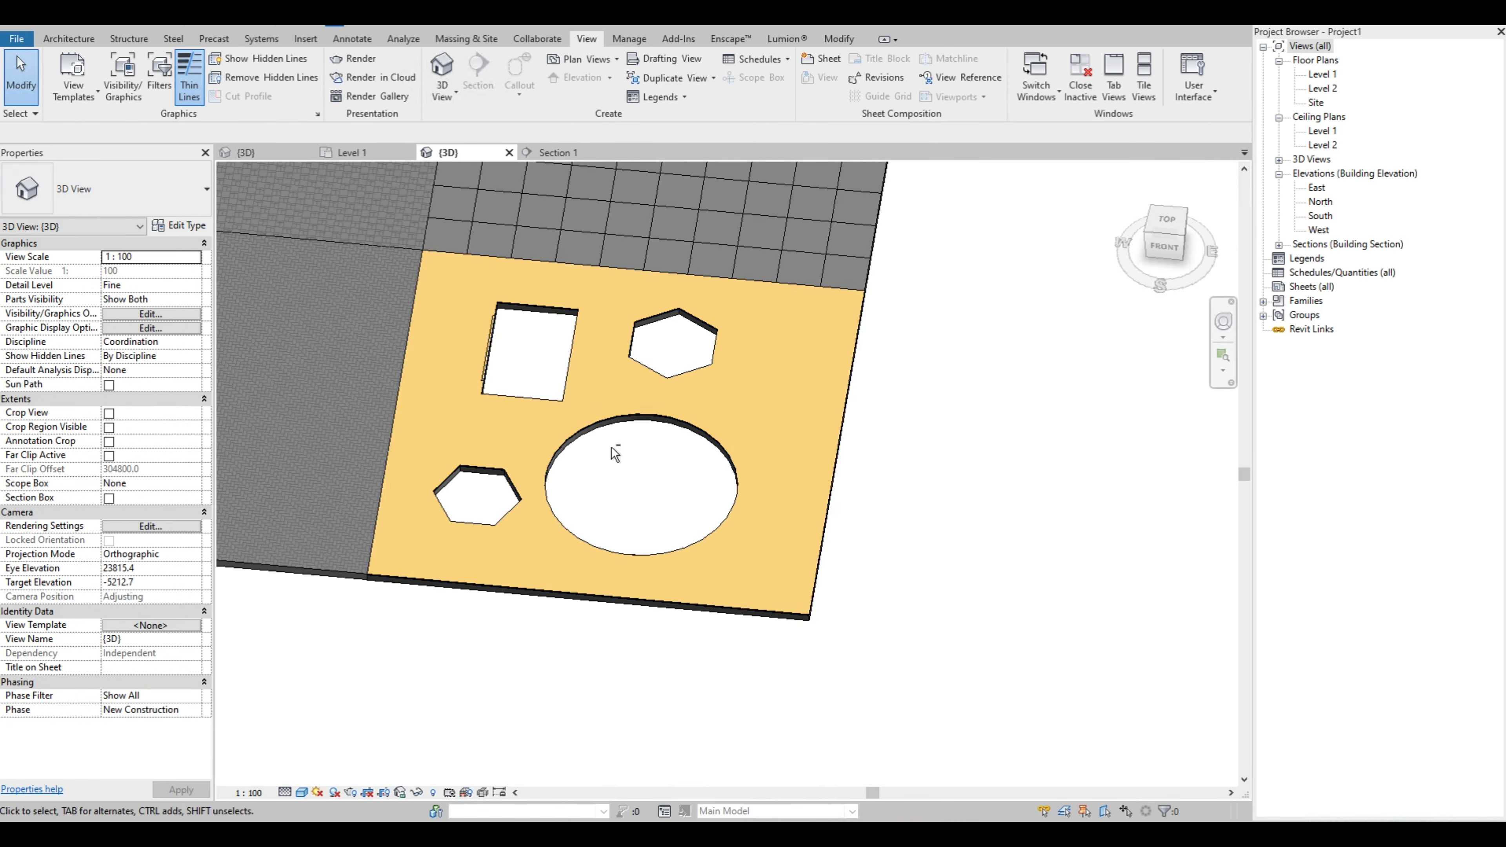
{"action": "mouse_move", "coordinate": [641, 512]}
{"action": "middle_mouse_down", "text": "shift"}
{"action": "mouse_move", "coordinate": [599, 475]}
{"action": "mouse_move", "coordinate": [689, 522]}
{"action": "mouse_move", "coordinate": [640, 511]}
{"action": "middle_mouse_up", "text": "shift"}
{"action": "left_click", "coordinate": [352, 153]}
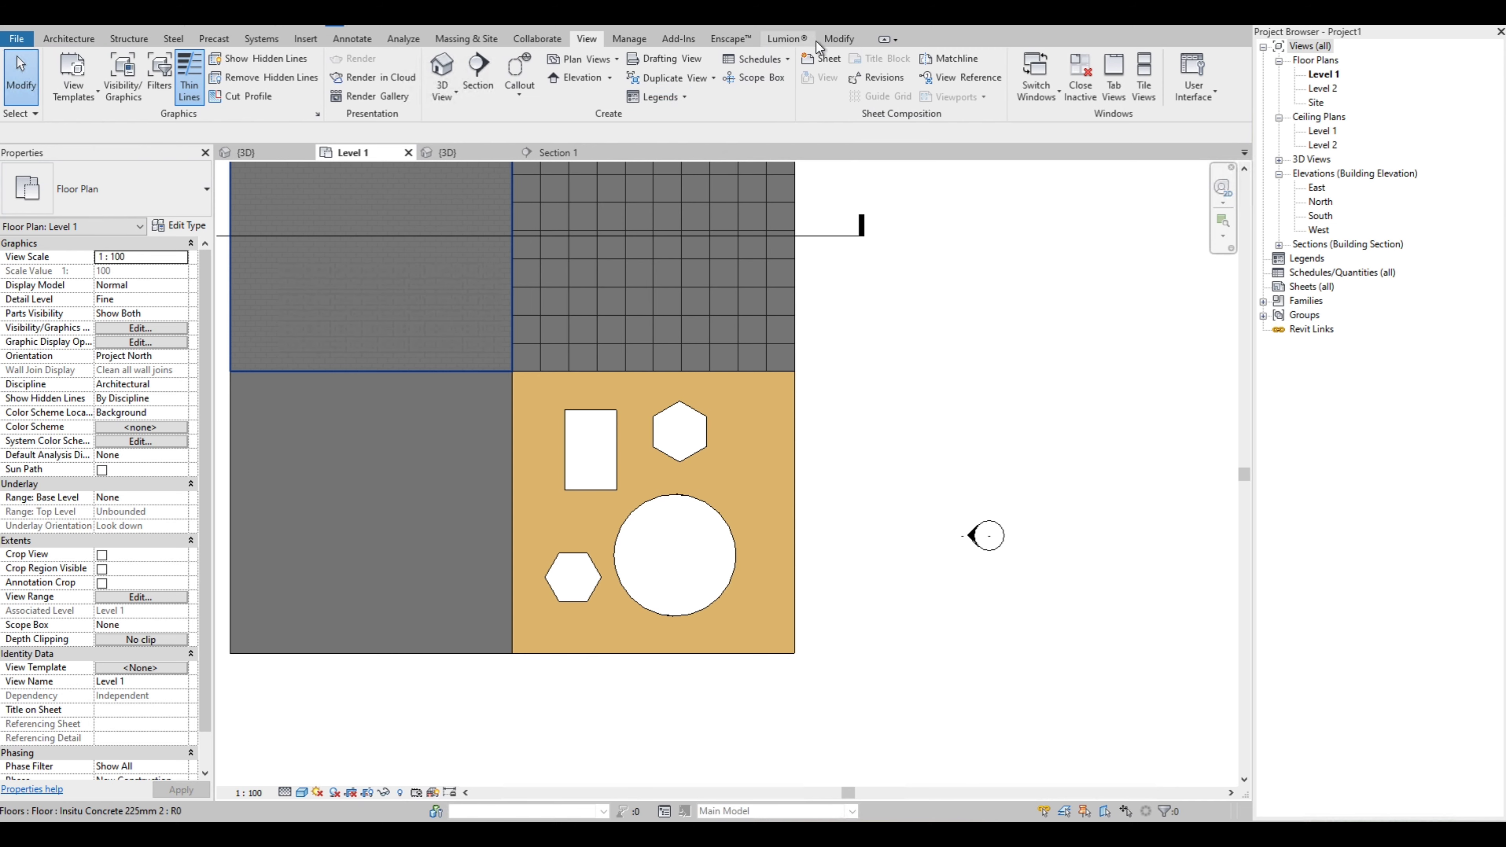
Create a new floor from the copied opening outlines, pasted aligned to the current view
{"action": "left_click", "coordinate": [831, 39]}
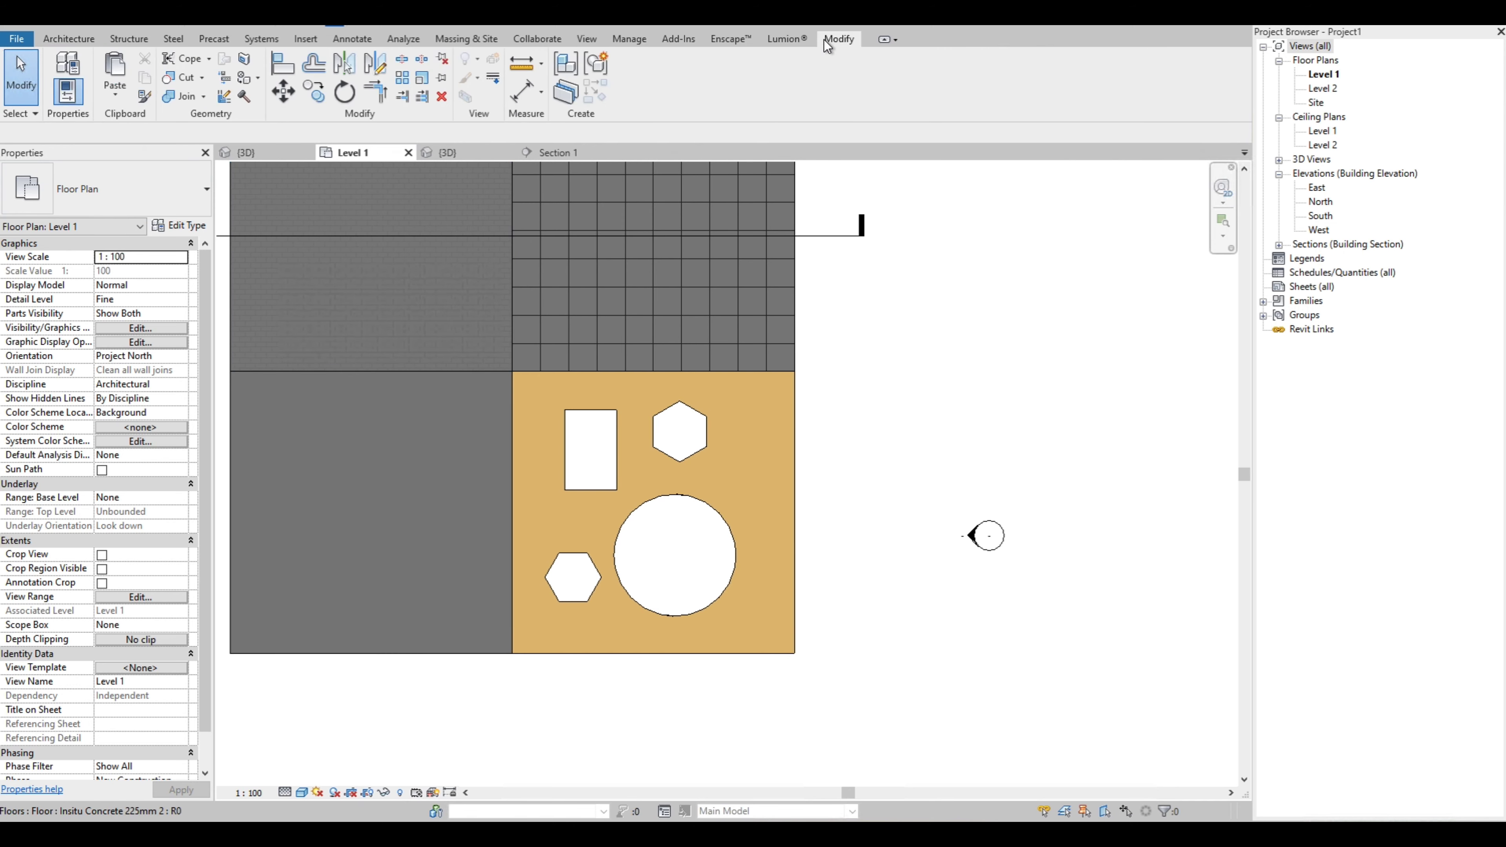
{"action": "left_click", "coordinate": [114, 97]}
{"action": "left_click", "coordinate": [70, 38]}
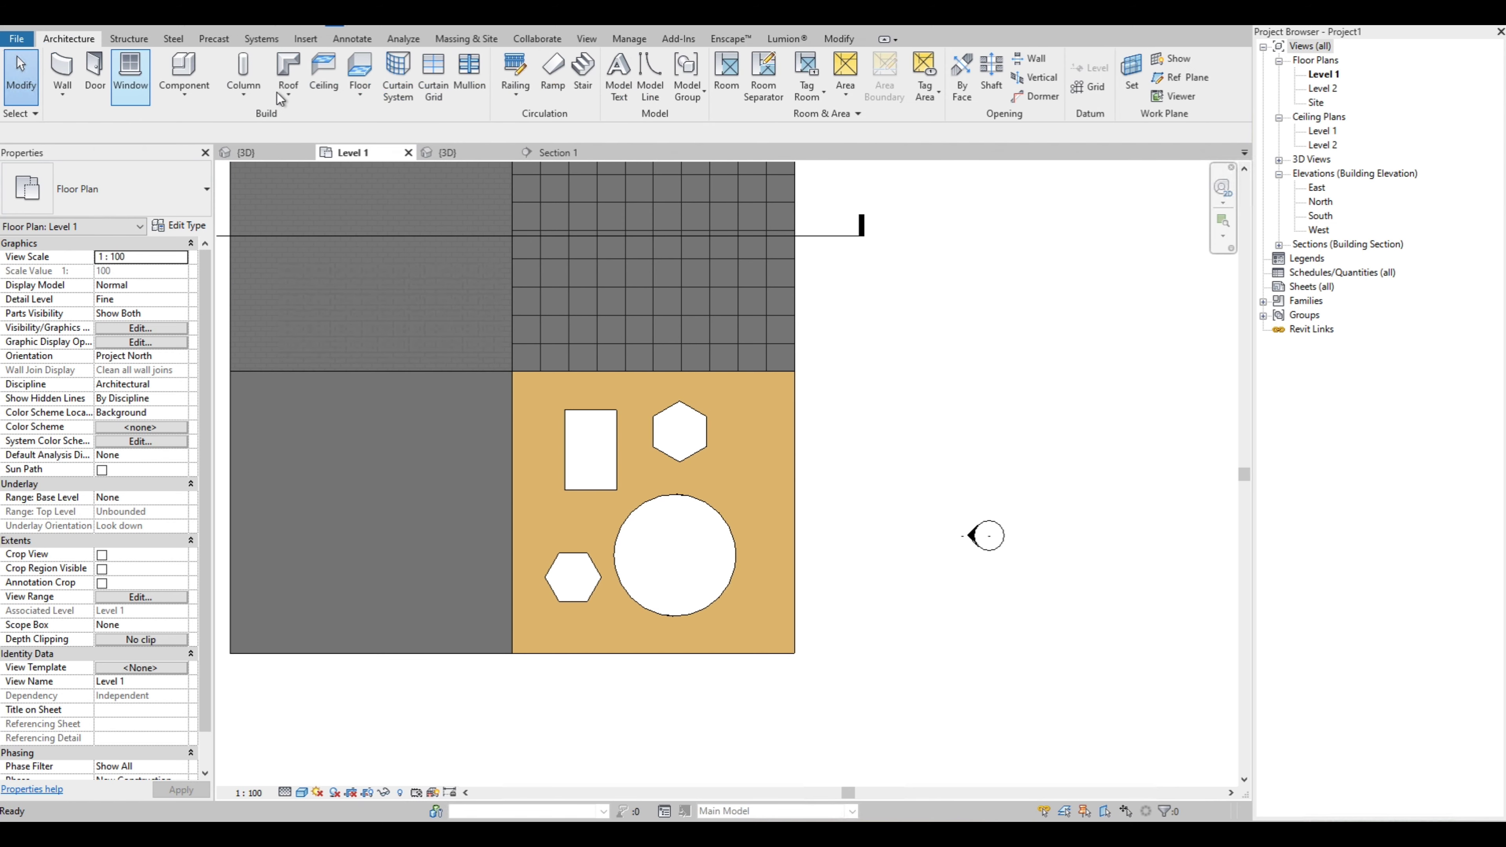
{"action": "left_click", "coordinate": [360, 72]}
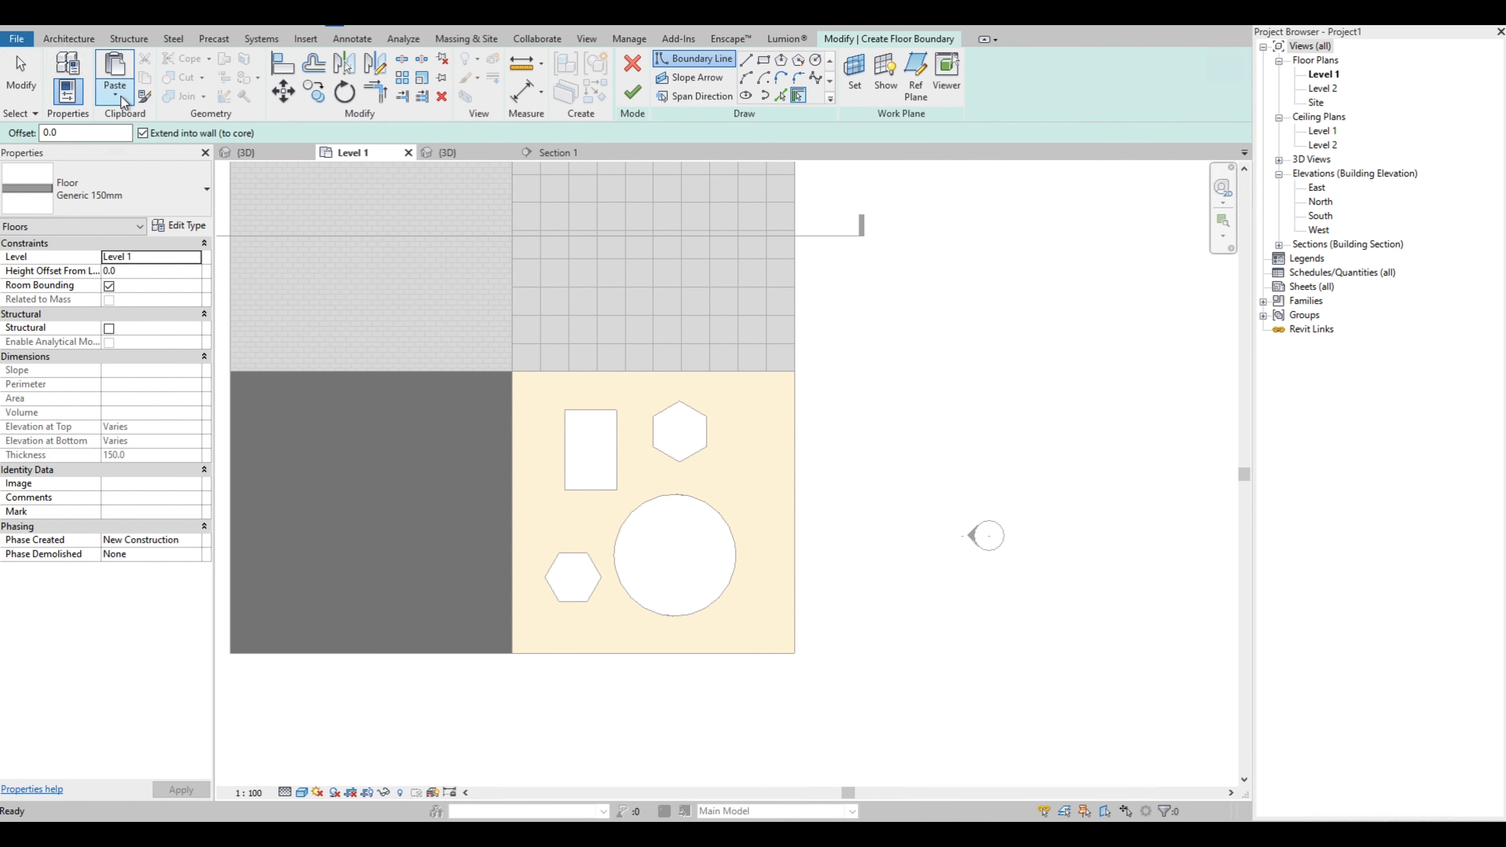
{"action": "left_click", "coordinate": [115, 95]}
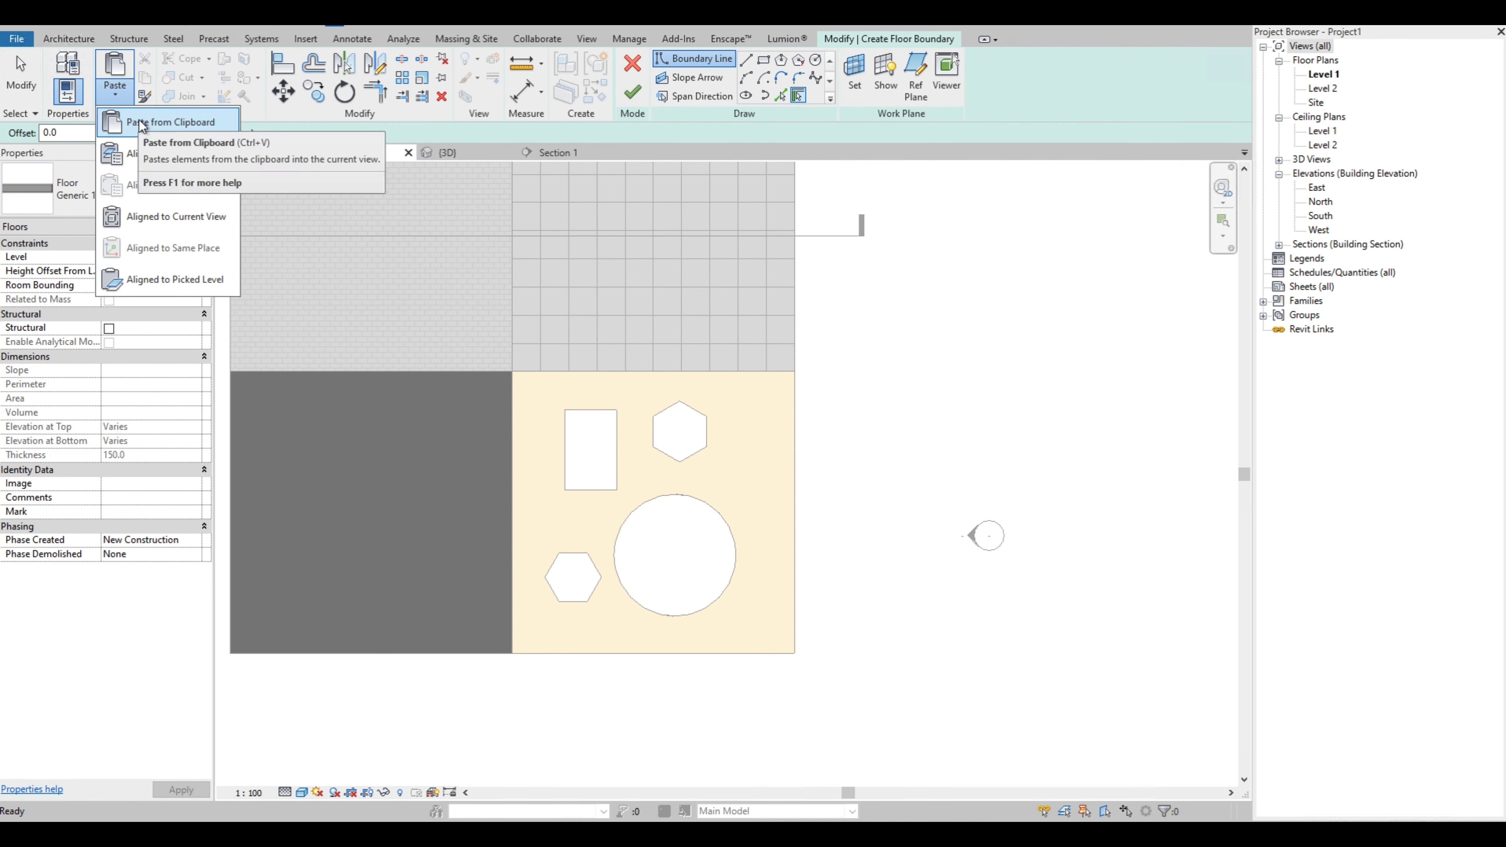
{"action": "left_click", "coordinate": [176, 219]}
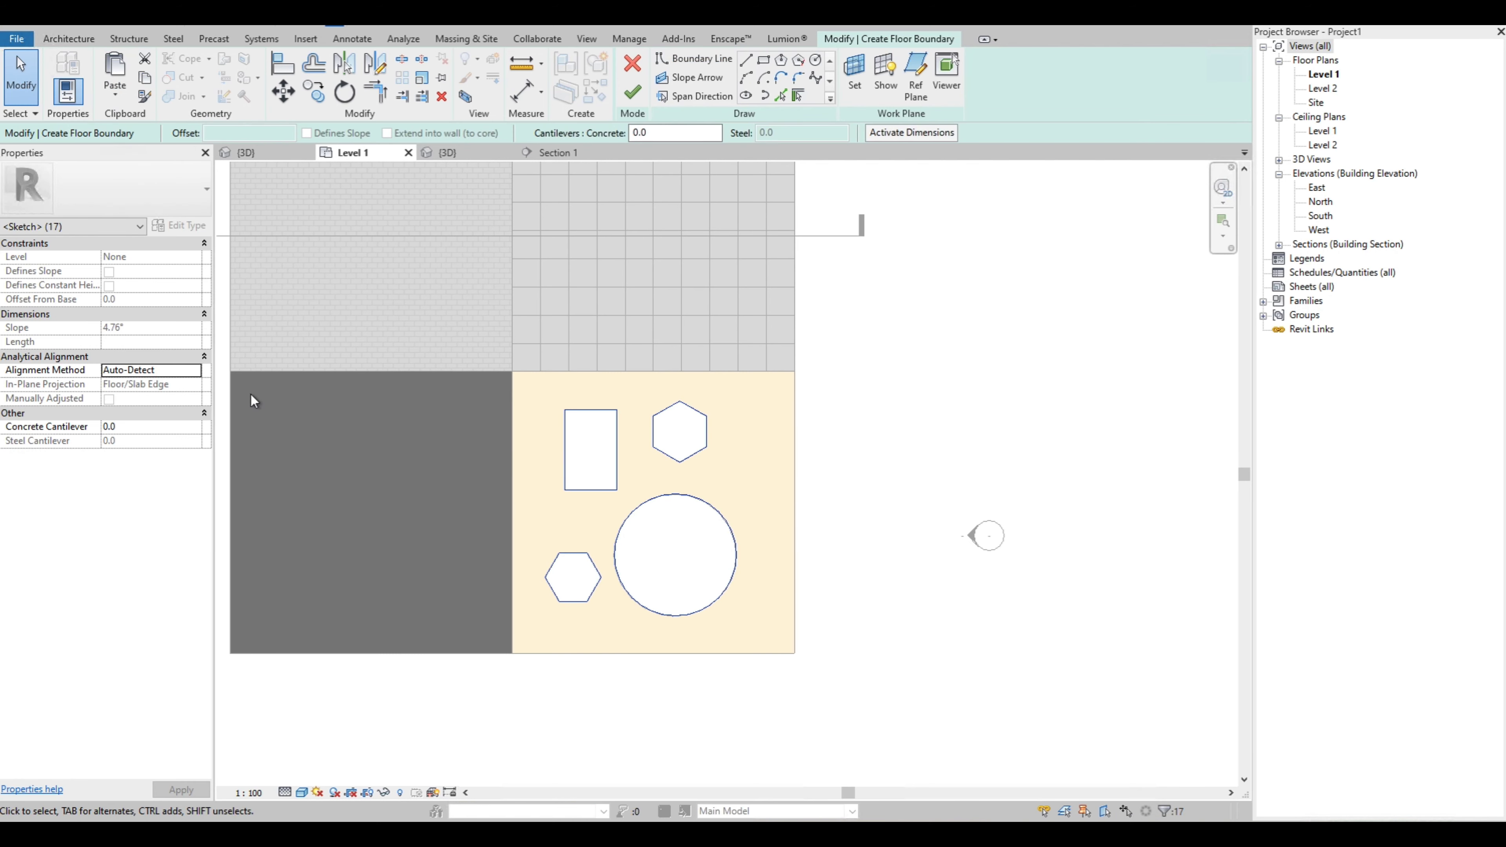
{"action": "left_click", "coordinate": [632, 92]}
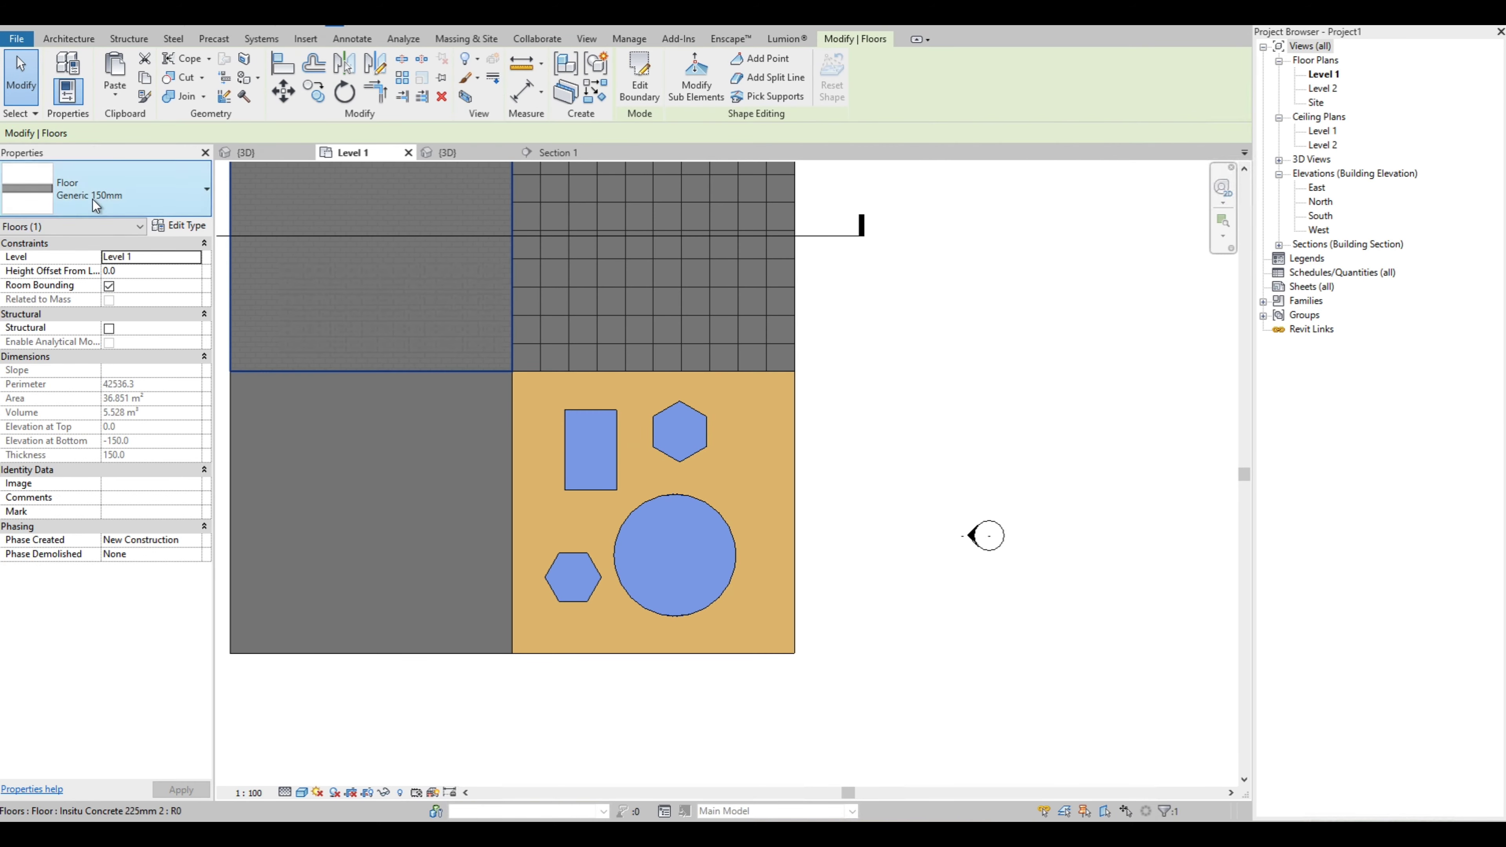
Change the new infill floor's type to Concrete-Domestic 425mm
{"action": "left_click", "coordinate": [93, 199]}
{"action": "scroll", "coordinate": [100, 277], "scroll_direction": "up", "scroll_amount": 1}
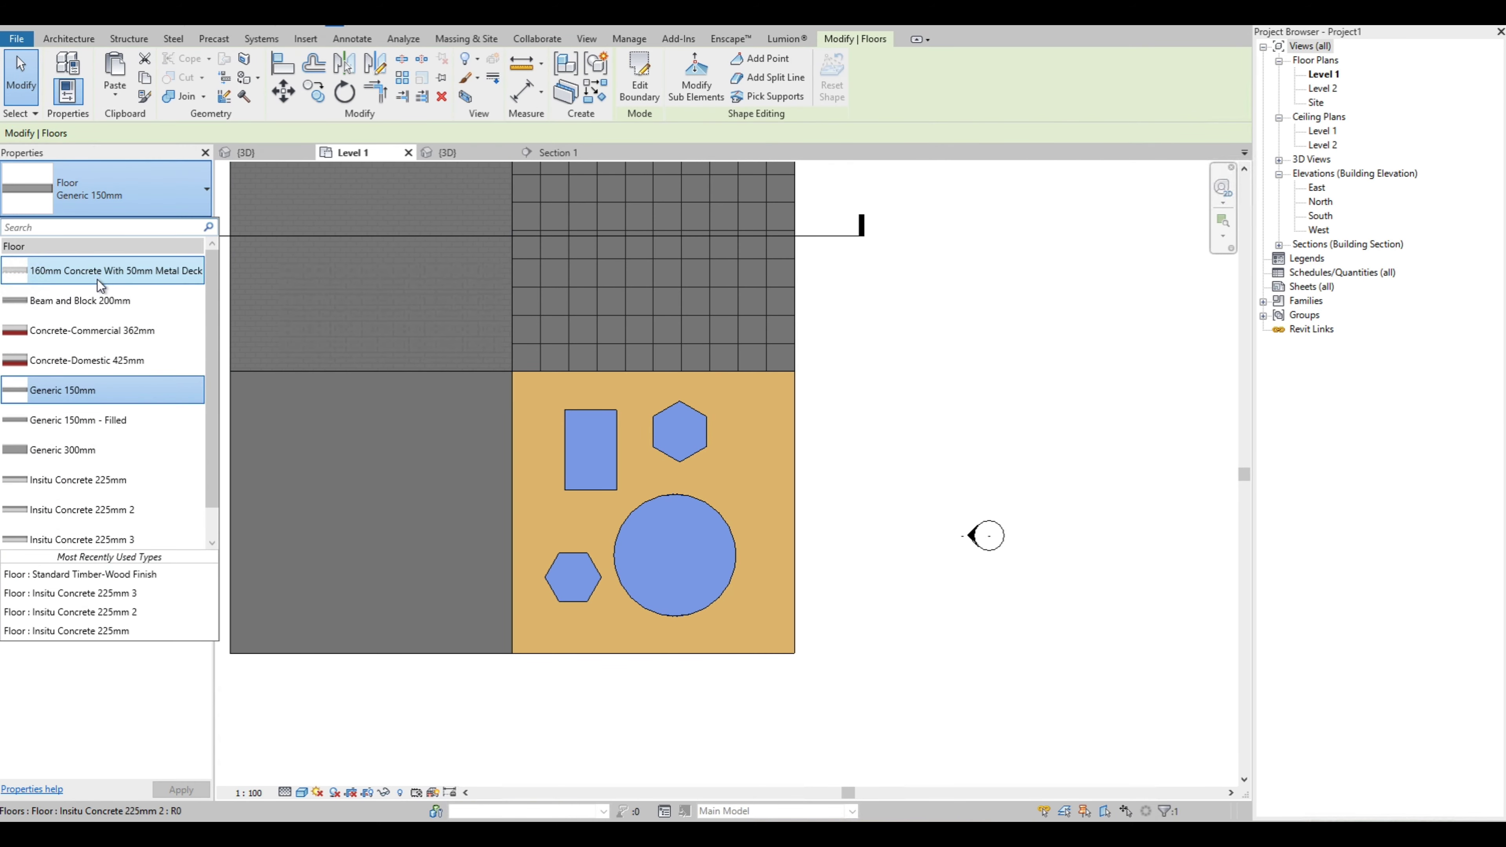
{"action": "left_click", "coordinate": [81, 356]}
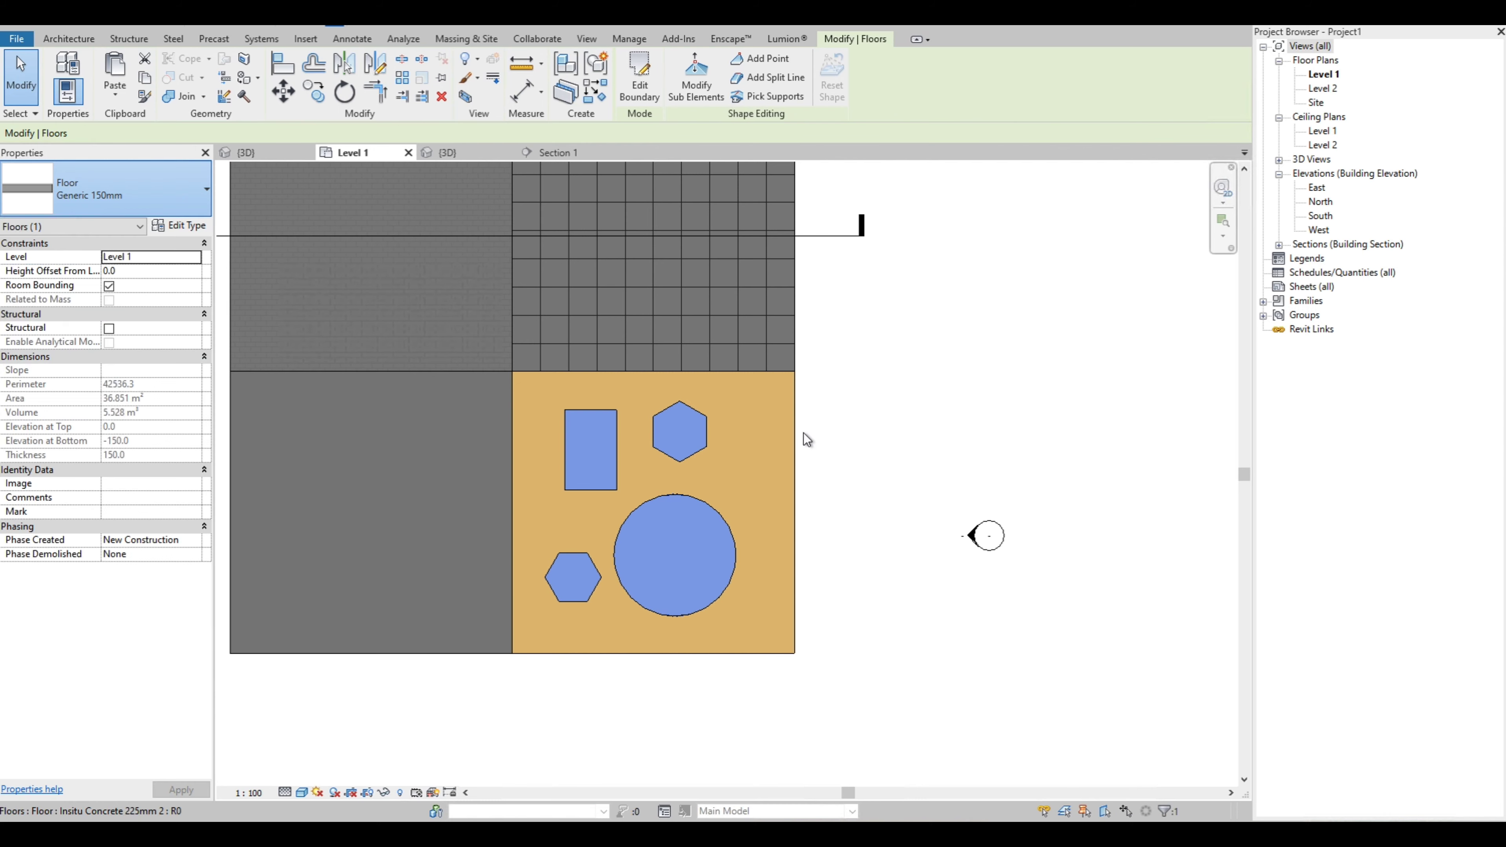
{"action": "left_click", "coordinate": [899, 433]}
{"action": "scroll", "coordinate": [497, 504], "scroll_direction": "up", "scroll_amount": 3}
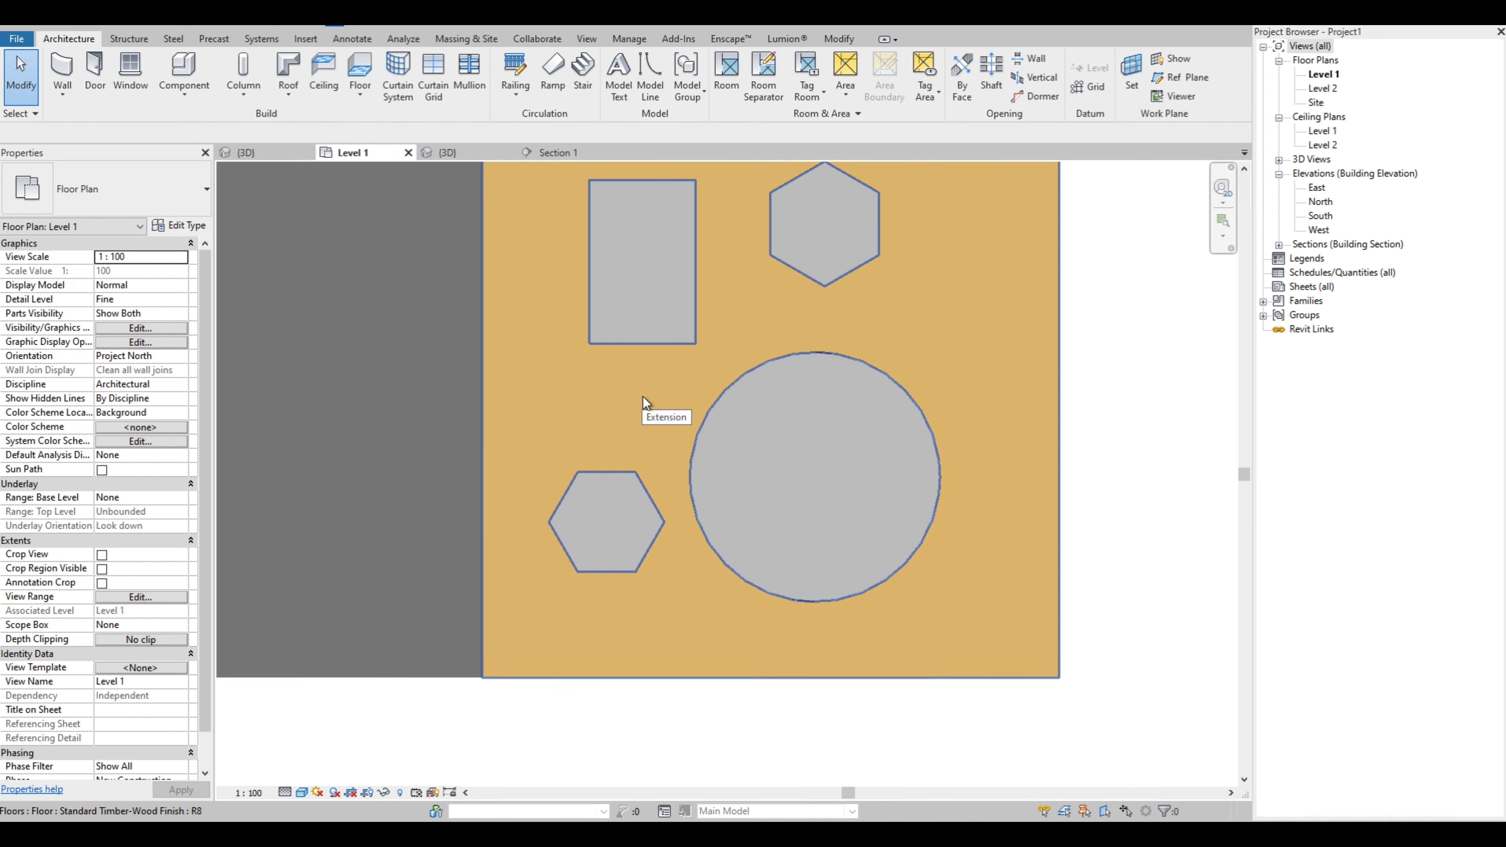
{"action": "left_click", "coordinate": [619, 490]}
{"action": "scroll", "coordinate": [901, 438], "scroll_direction": "down", "scroll_amount": 3}
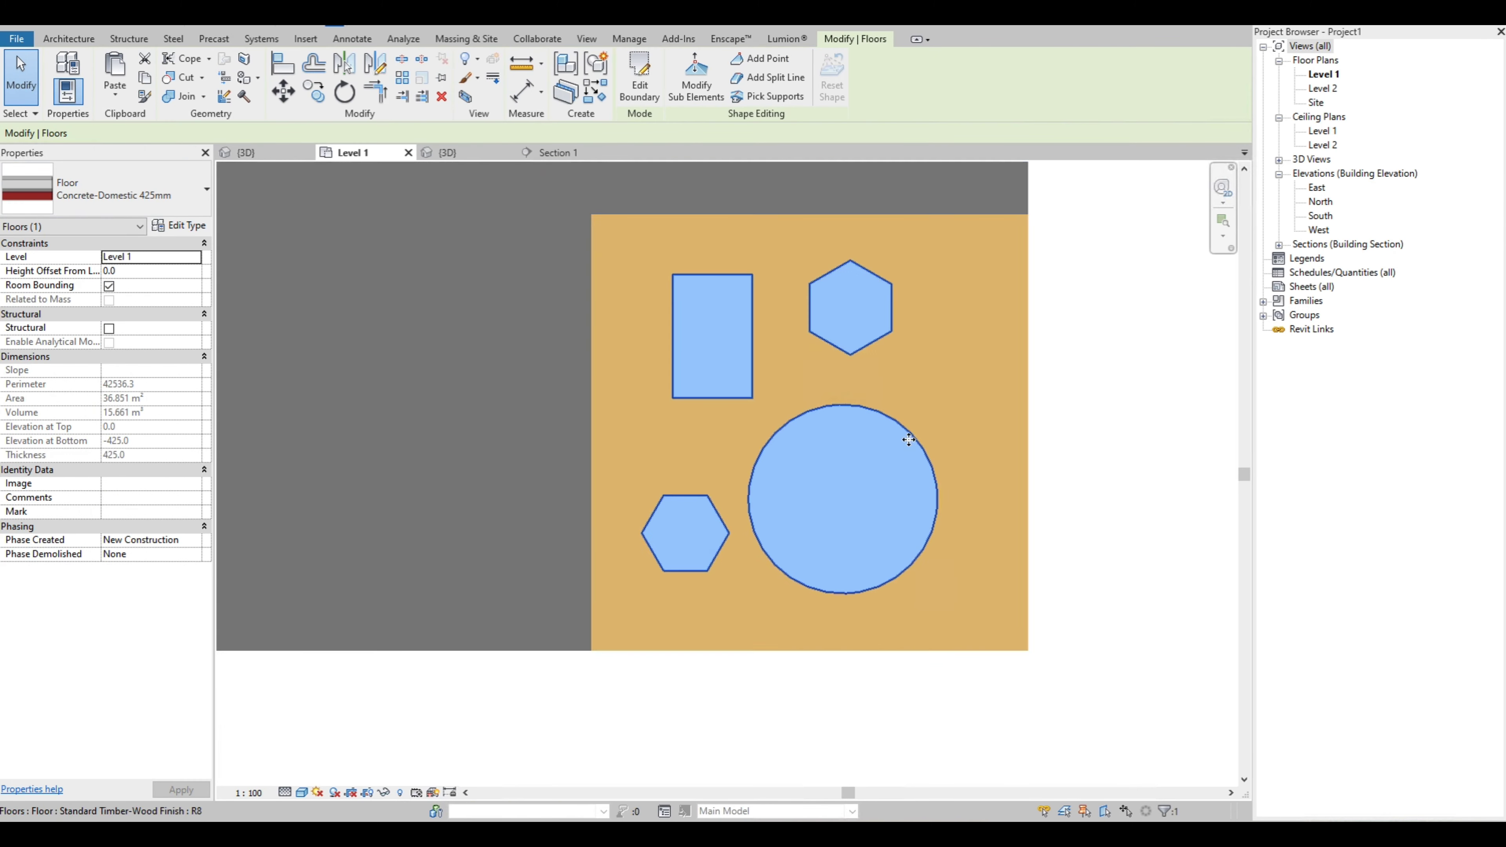
{"action": "left_click", "coordinate": [319, 534]}
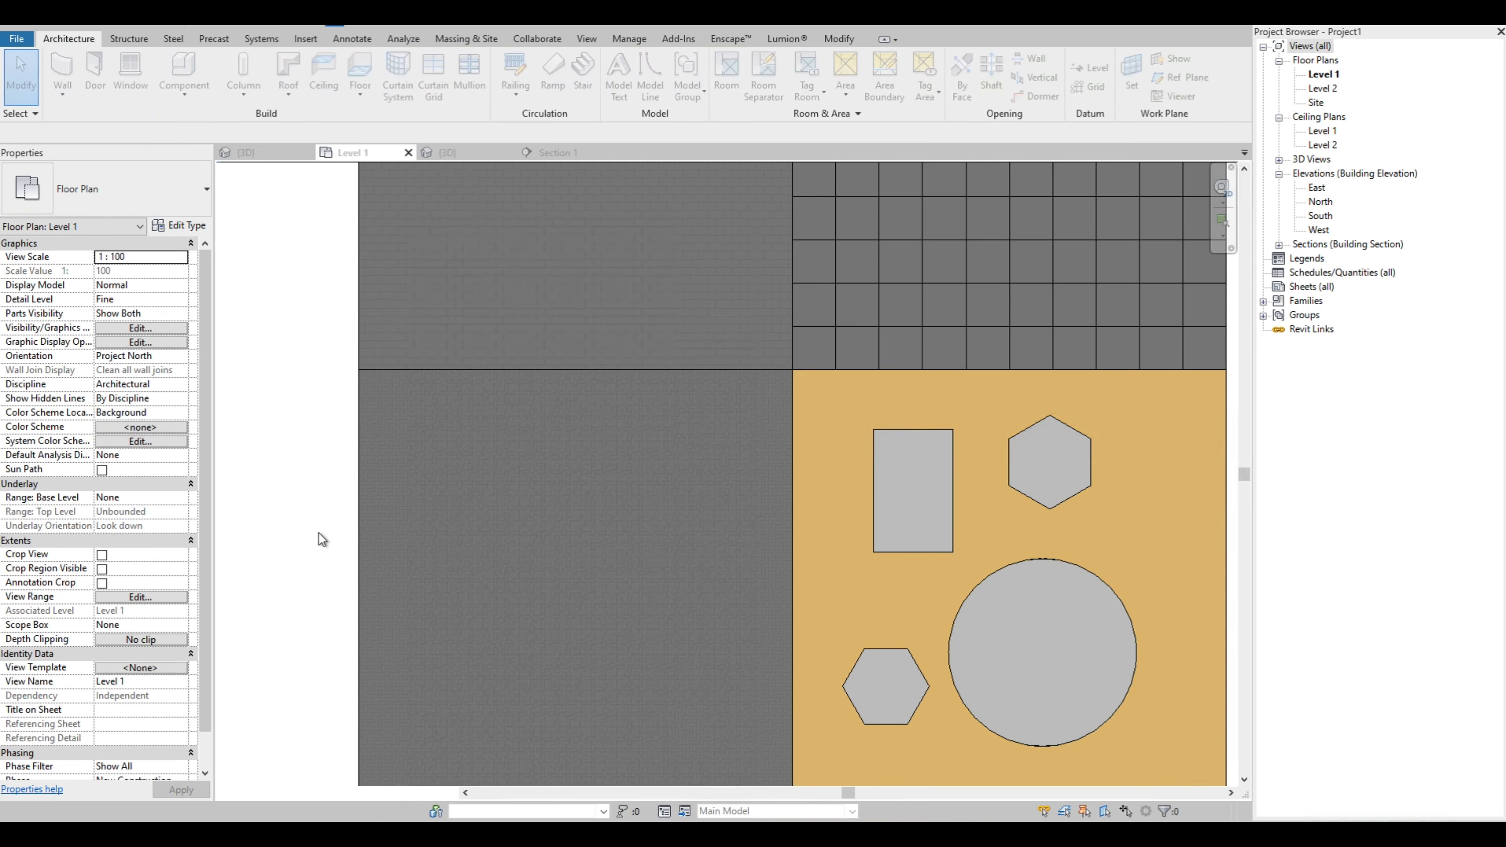
Set the Tiles 1 material's surface pattern foreground color to dark red RGB 128 0 0 in the Insitu Concrete 225mm floor's structure
{"action": "scroll", "coordinate": [311, 529], "scroll_direction": "down", "scroll_amount": 1}
{"action": "scroll", "coordinate": [613, 443], "scroll_direction": "up", "scroll_amount": 8}
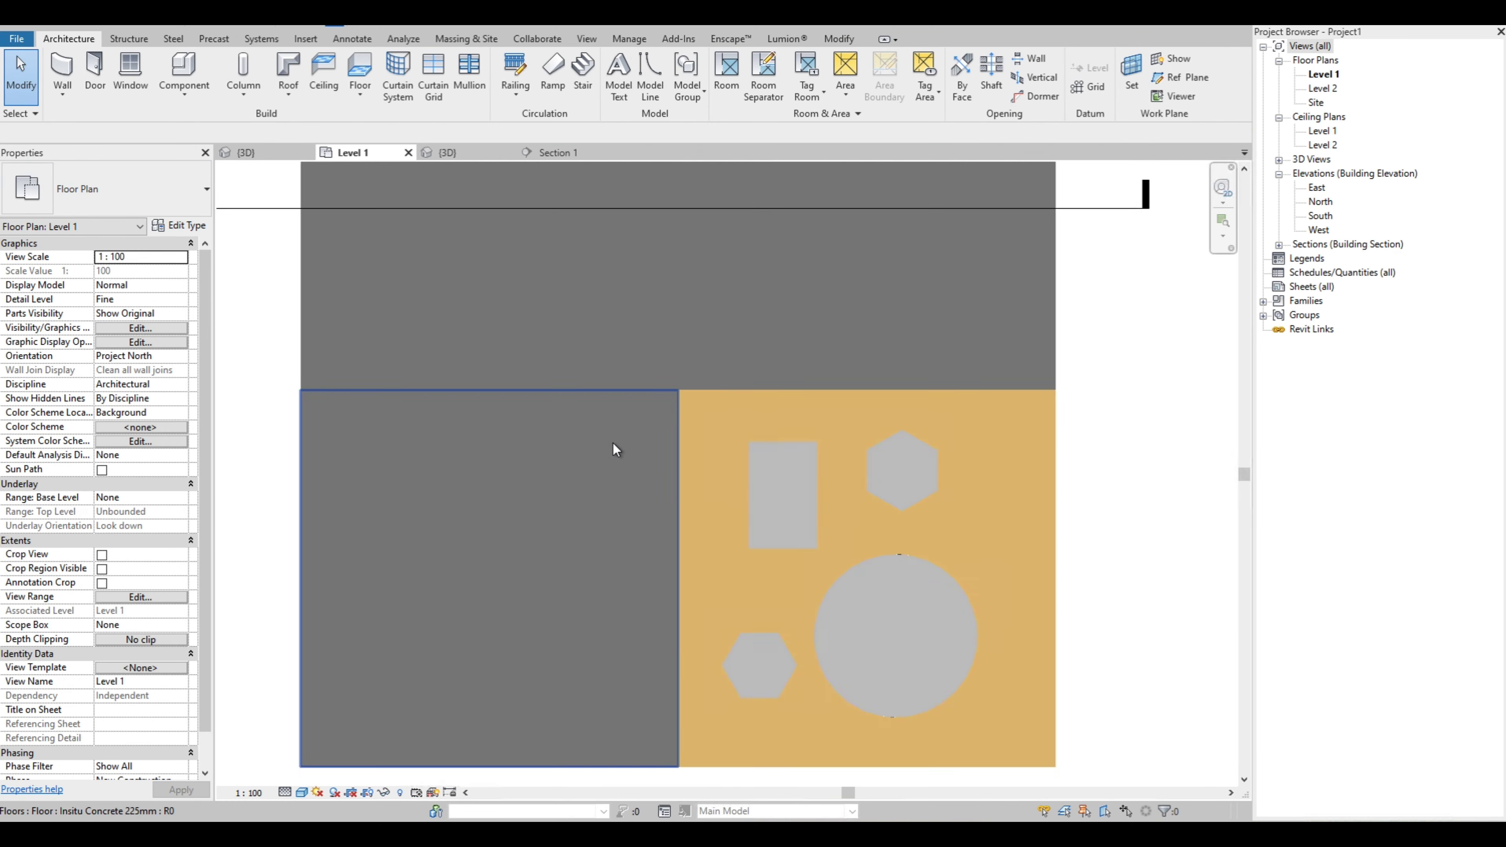
{"action": "left_click", "coordinate": [612, 446]}
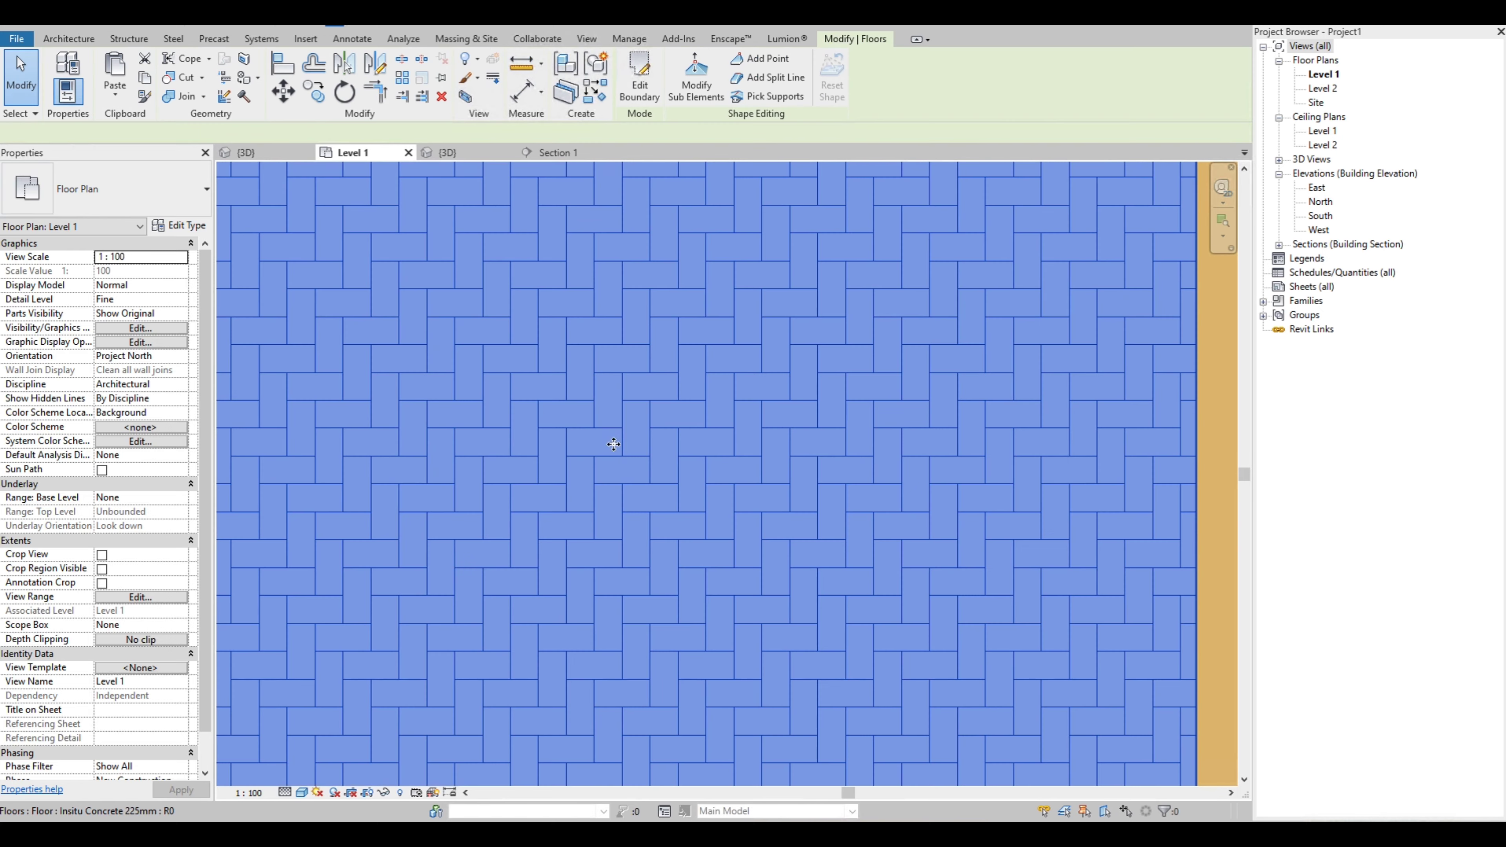
{"action": "scroll", "coordinate": [571, 396], "scroll_direction": "down", "scroll_amount": 3}
{"action": "scroll", "coordinate": [571, 396], "scroll_direction": "down", "scroll_amount": 4}
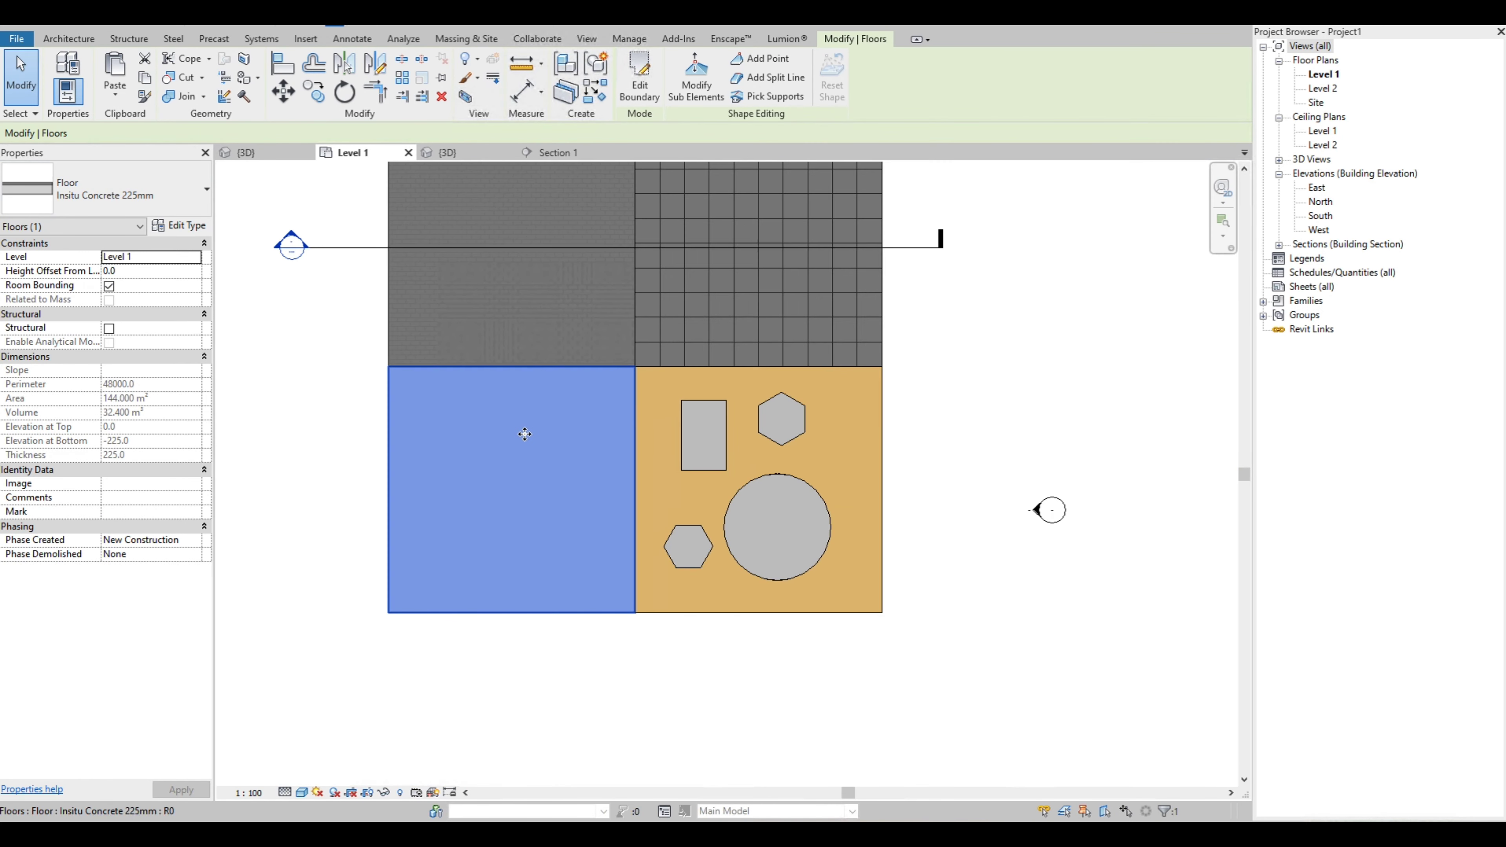
{"action": "scroll", "coordinate": [524, 433], "scroll_direction": "up", "scroll_amount": 1}
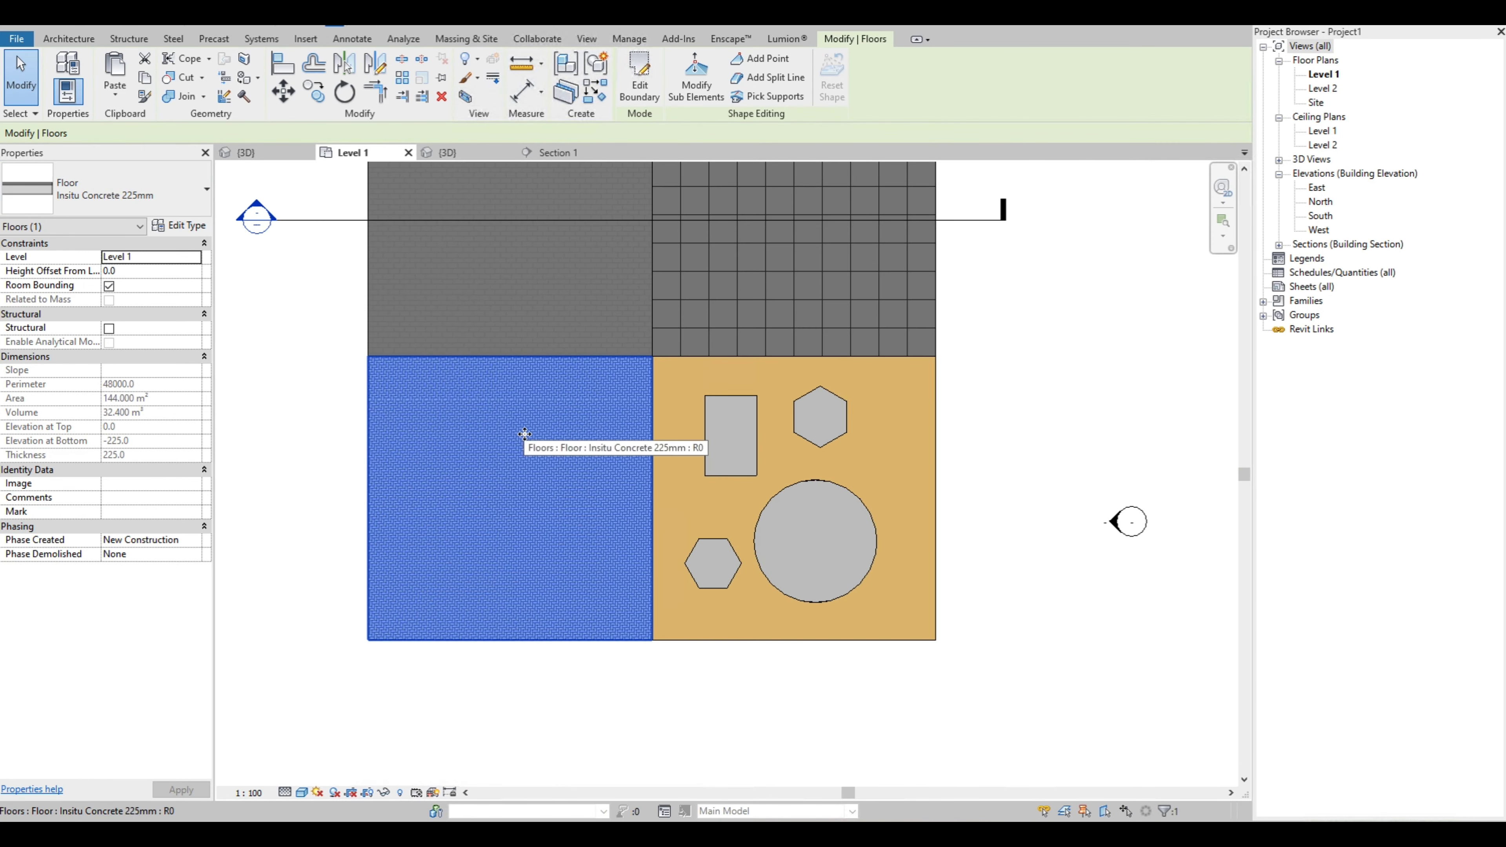
{"action": "left_click", "coordinate": [178, 225]}
{"action": "left_click", "coordinate": [853, 228]}
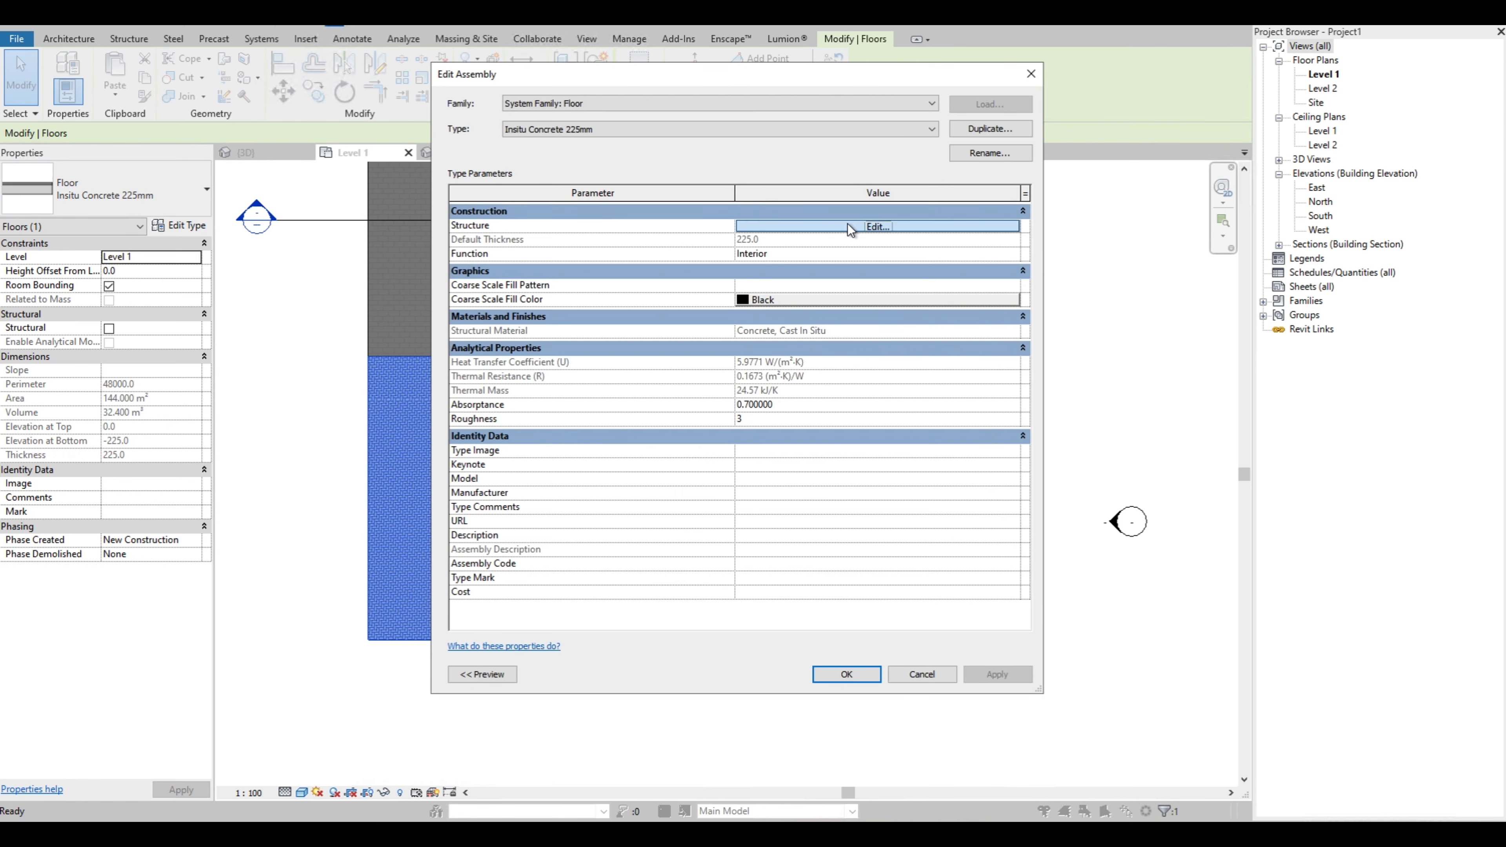
{"action": "left_click", "coordinate": [688, 232]}
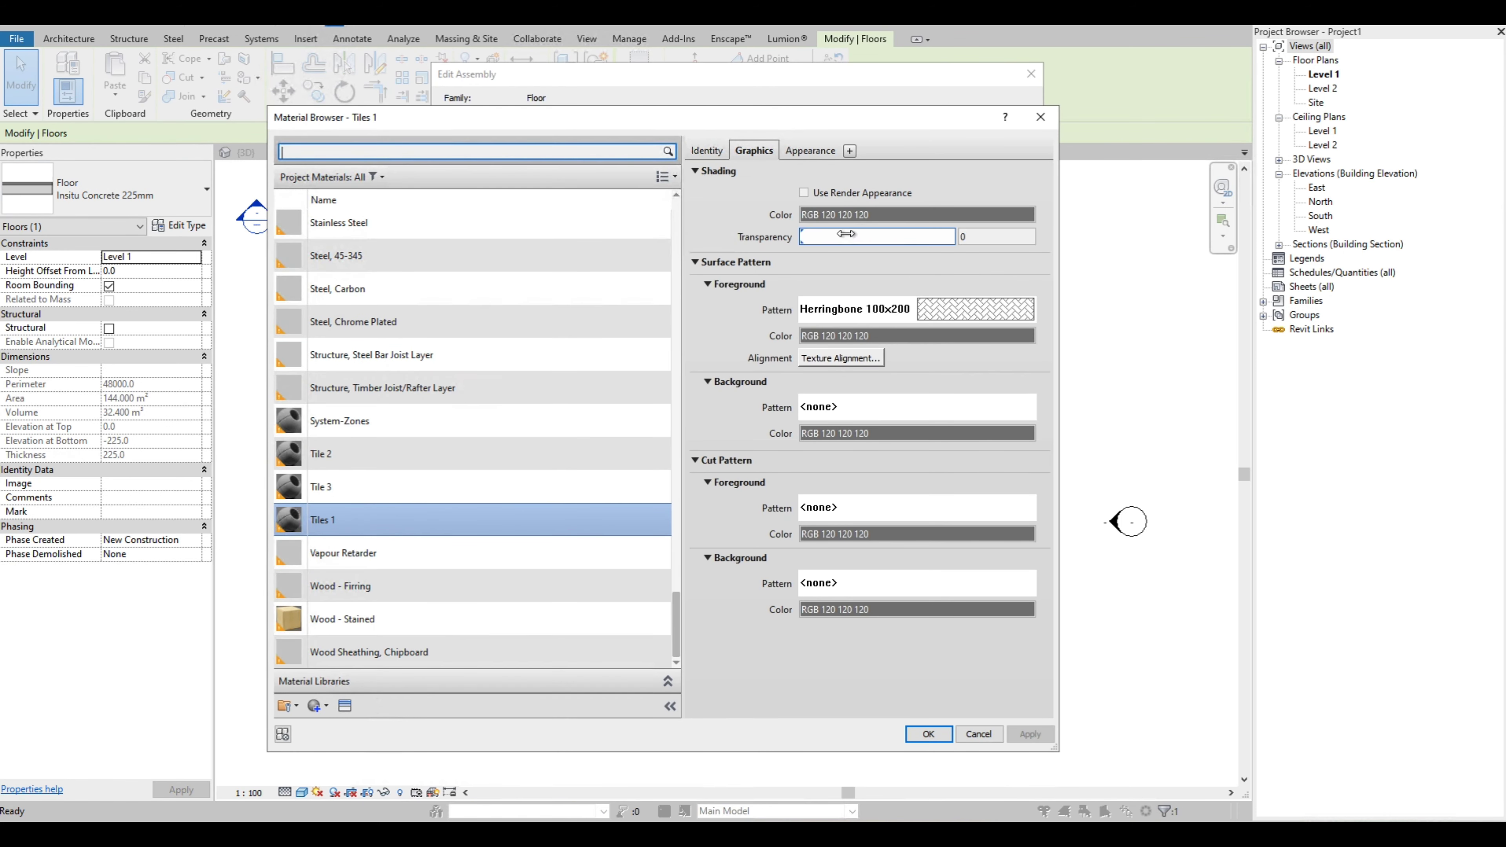
{"action": "left_click", "coordinate": [853, 215]}
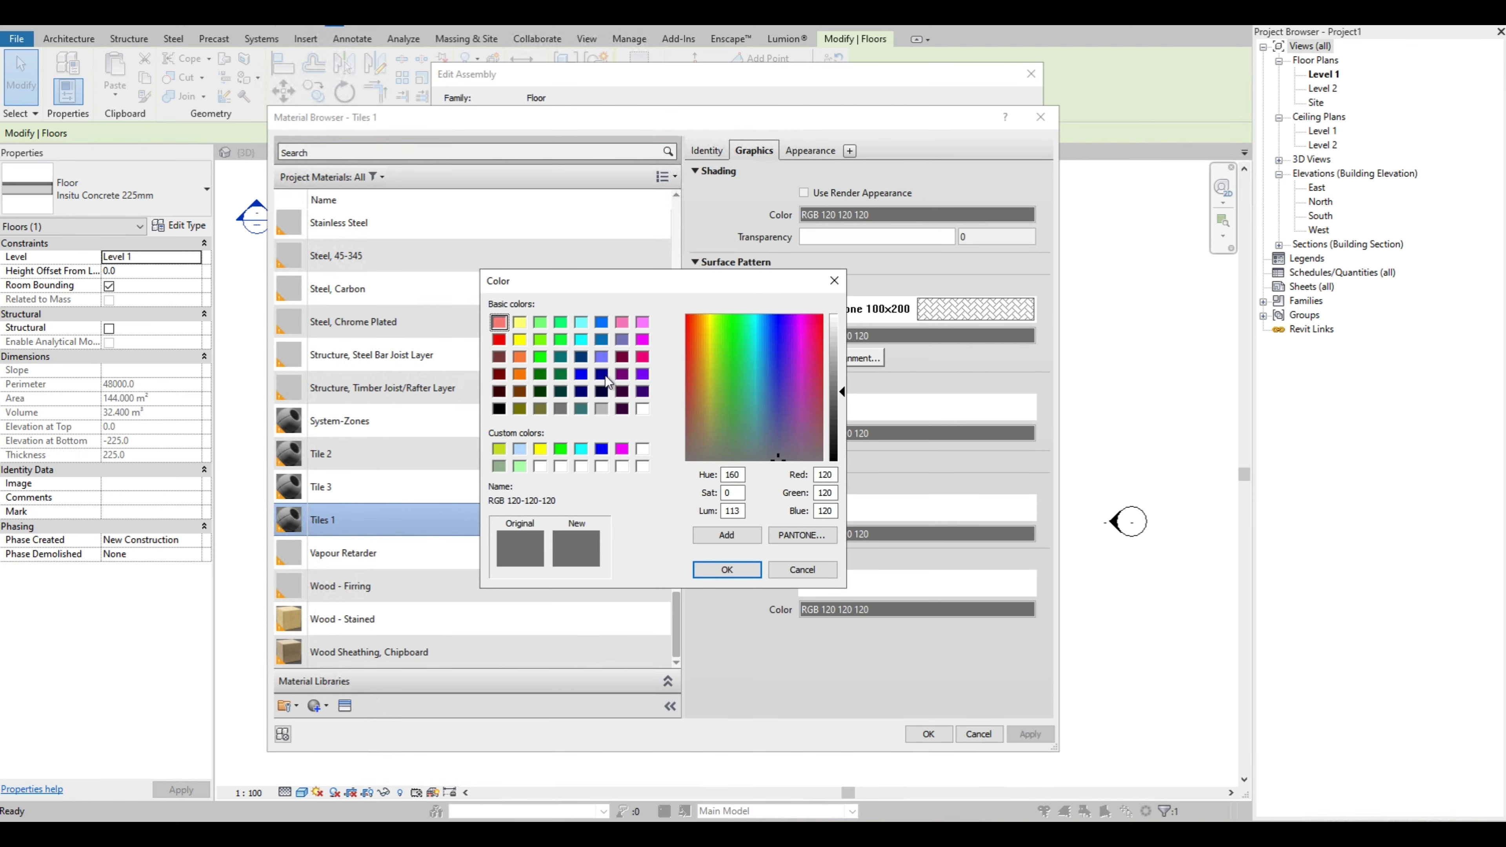
{"action": "left_click", "coordinate": [498, 409]}
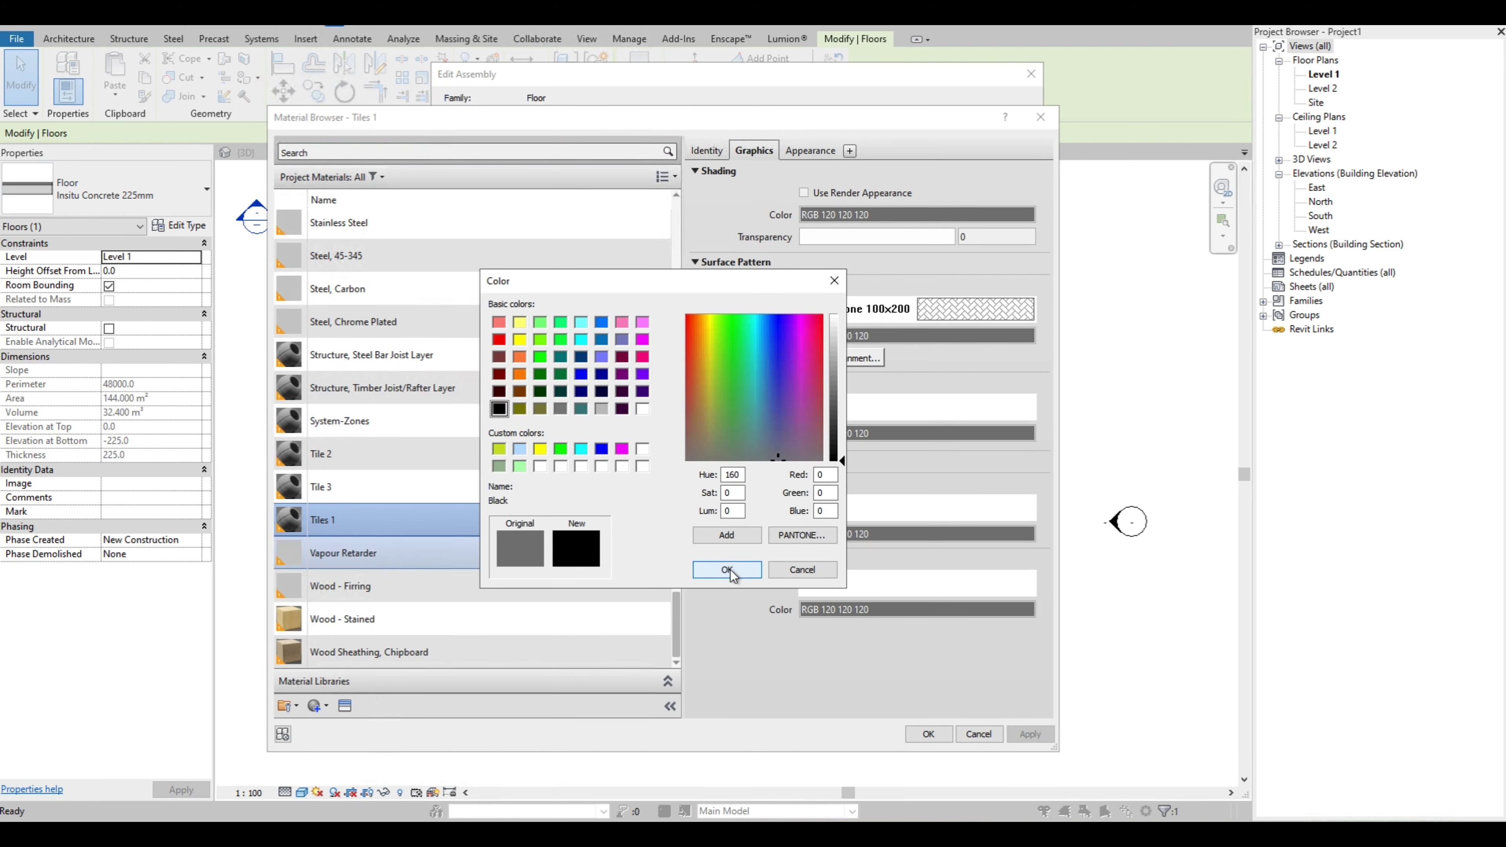
{"action": "left_click", "coordinate": [499, 373]}
{"action": "left_click", "coordinate": [727, 569]}
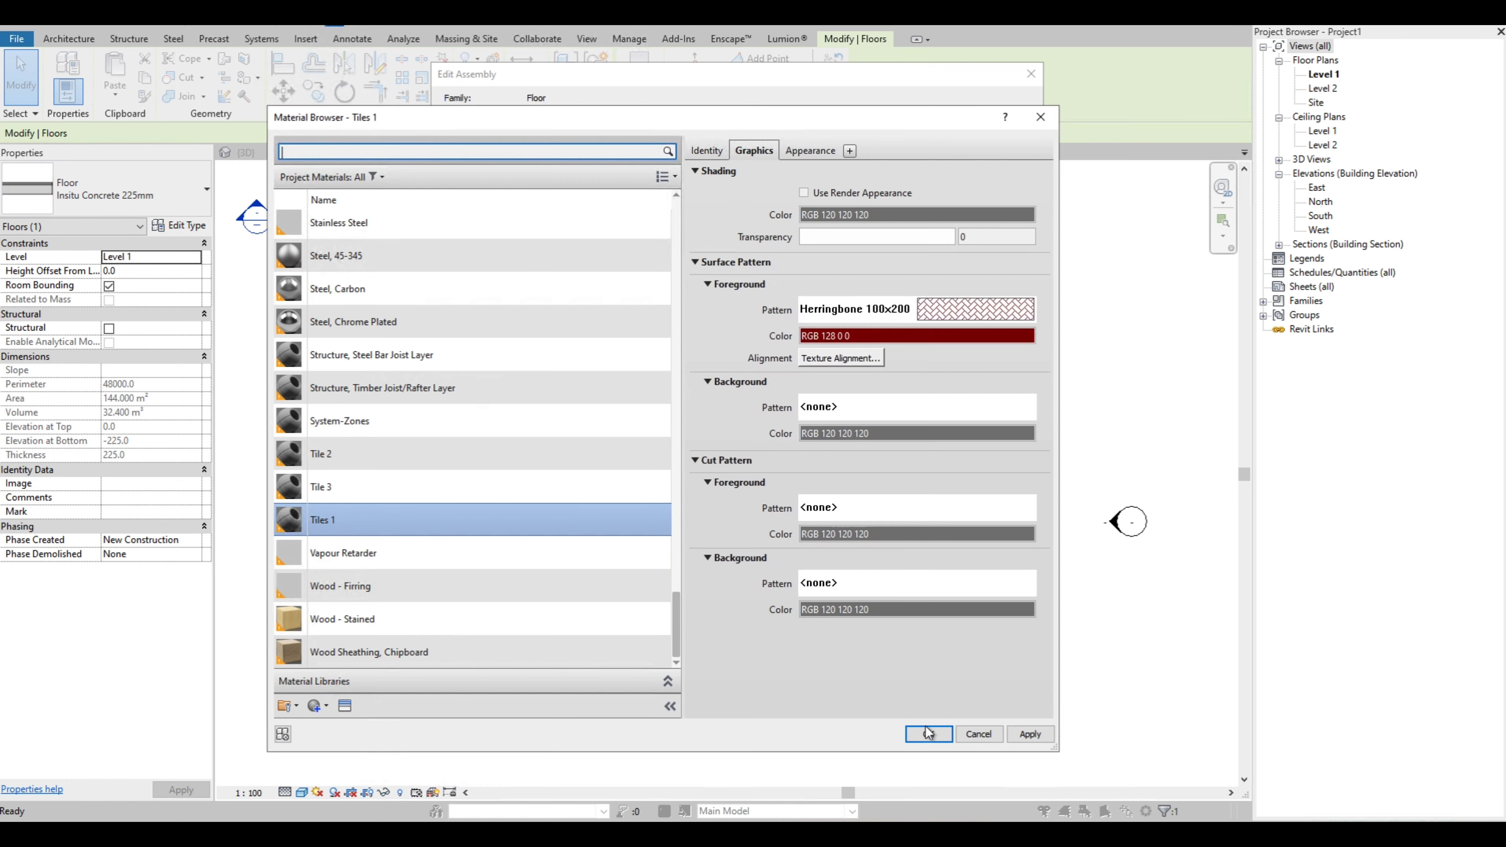
{"action": "left_click", "coordinate": [929, 734]}
{"action": "left_click", "coordinate": [811, 660]}
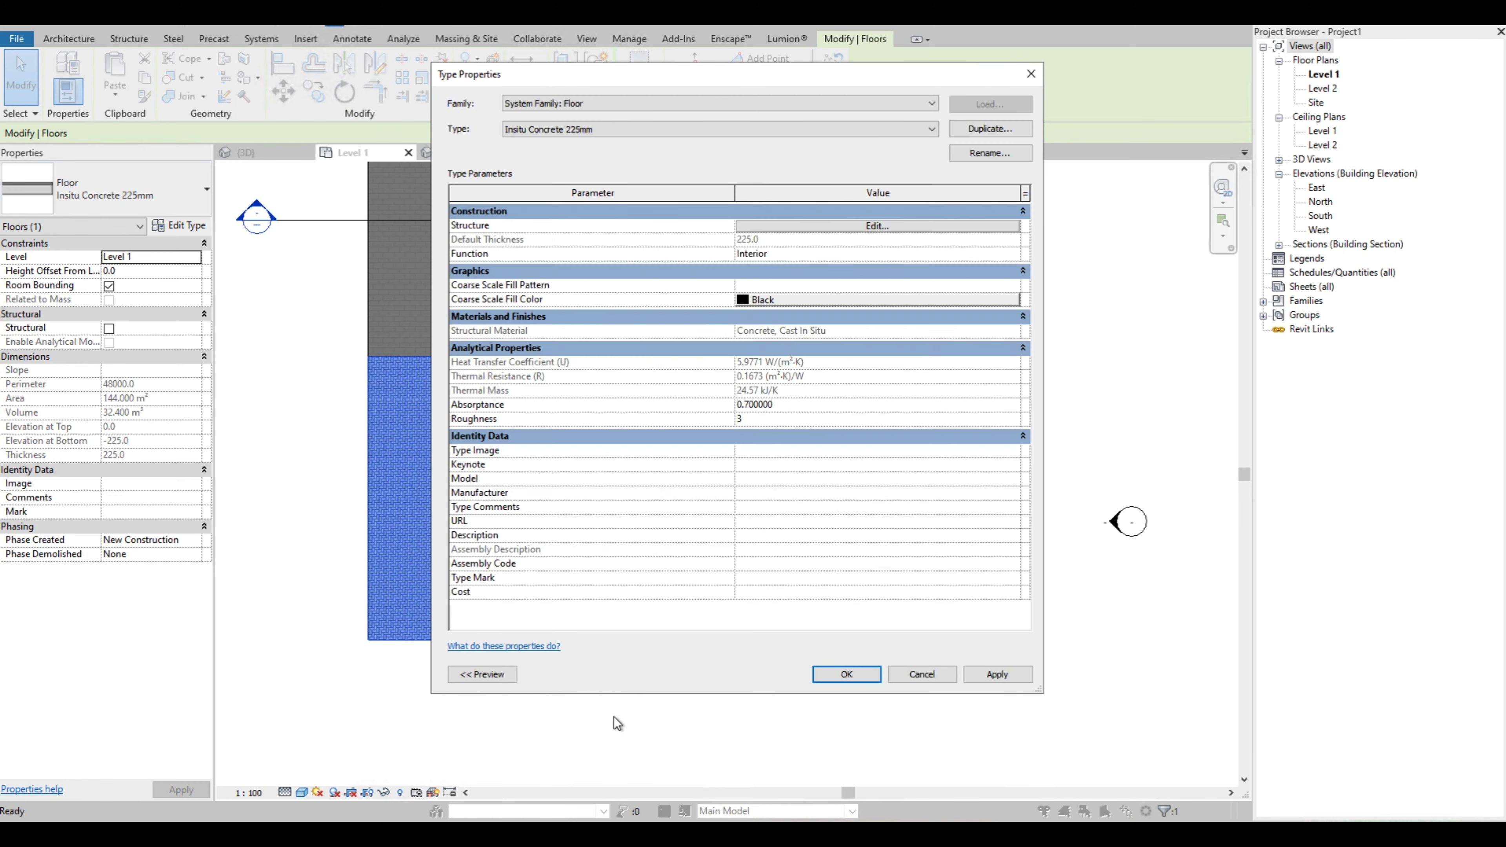
{"action": "left_click", "coordinate": [846, 674]}
{"action": "left_click", "coordinate": [741, 721]}
Set the Tile 2 material's surface pattern foreground color to green RGB 0 128 0 in the Insitu Concrete 225mm 2 floor's structure
{"action": "scroll", "coordinate": [670, 385], "scroll_direction": "up", "scroll_amount": 3}
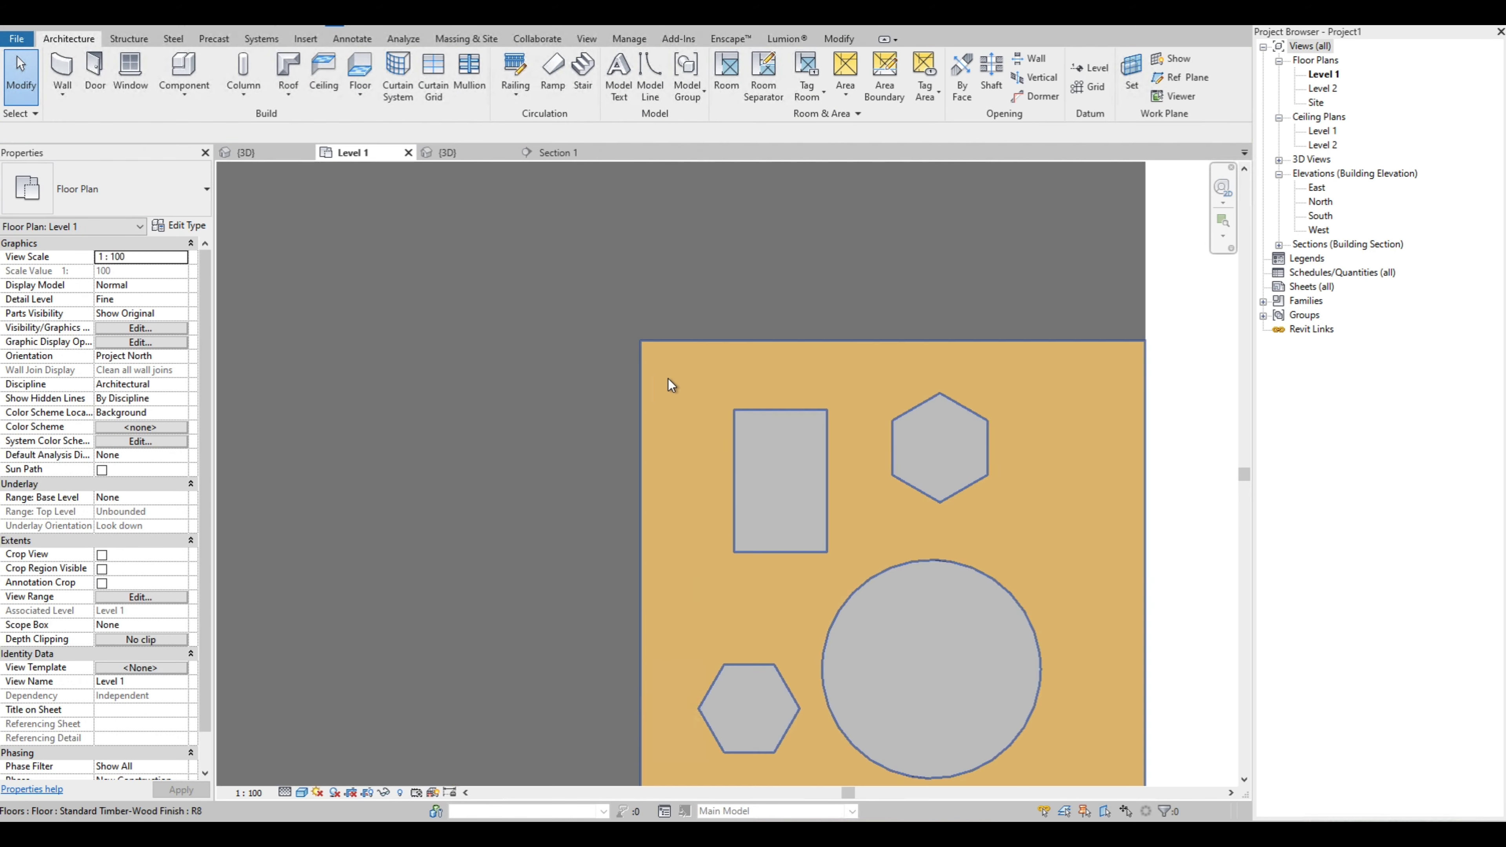
{"action": "scroll", "coordinate": [554, 291], "scroll_direction": "up", "scroll_amount": 2}
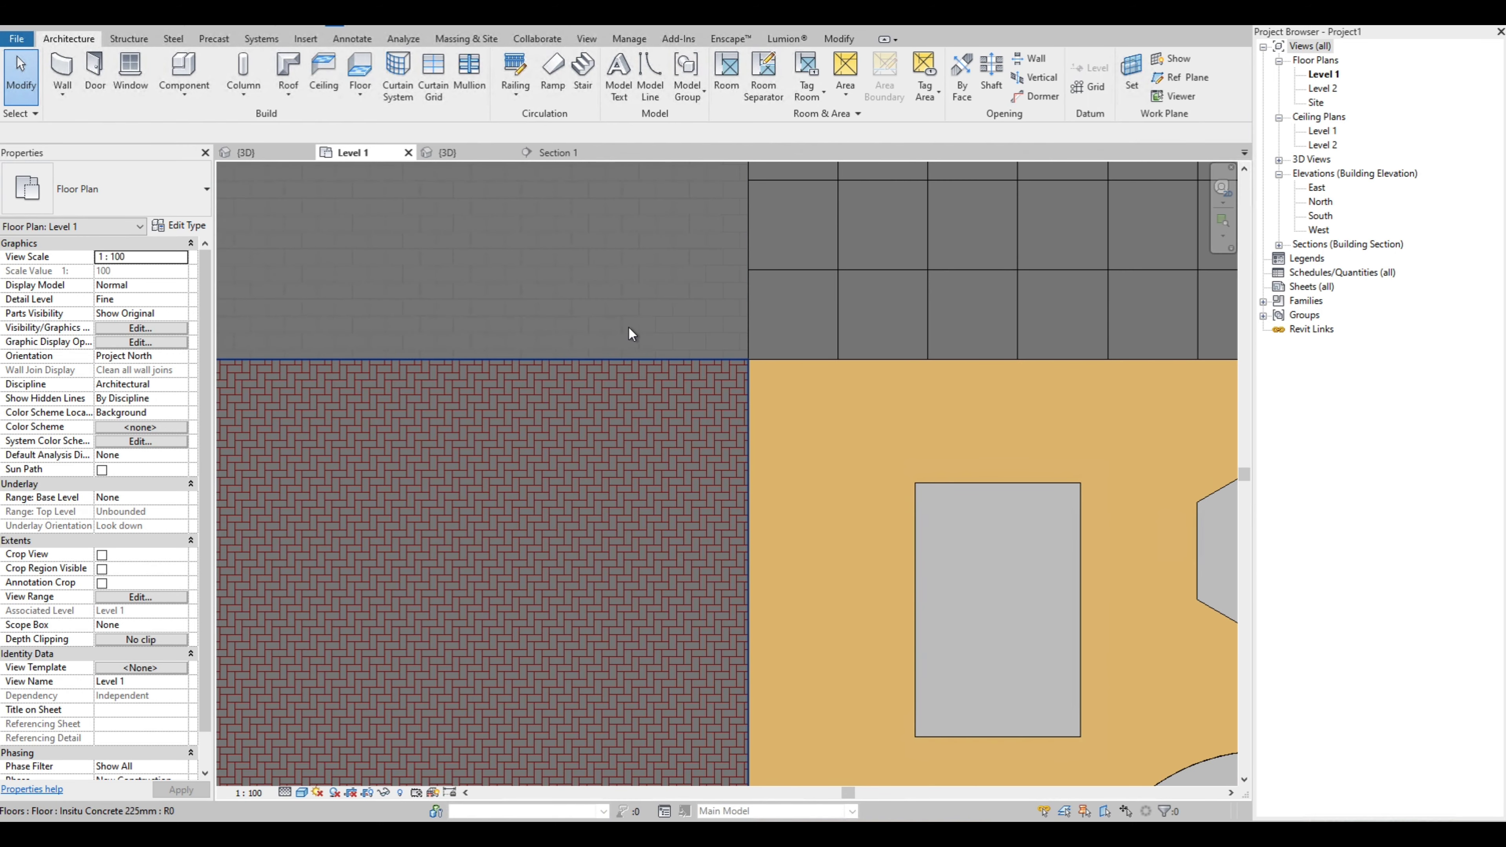
{"action": "left_click", "coordinate": [628, 312]}
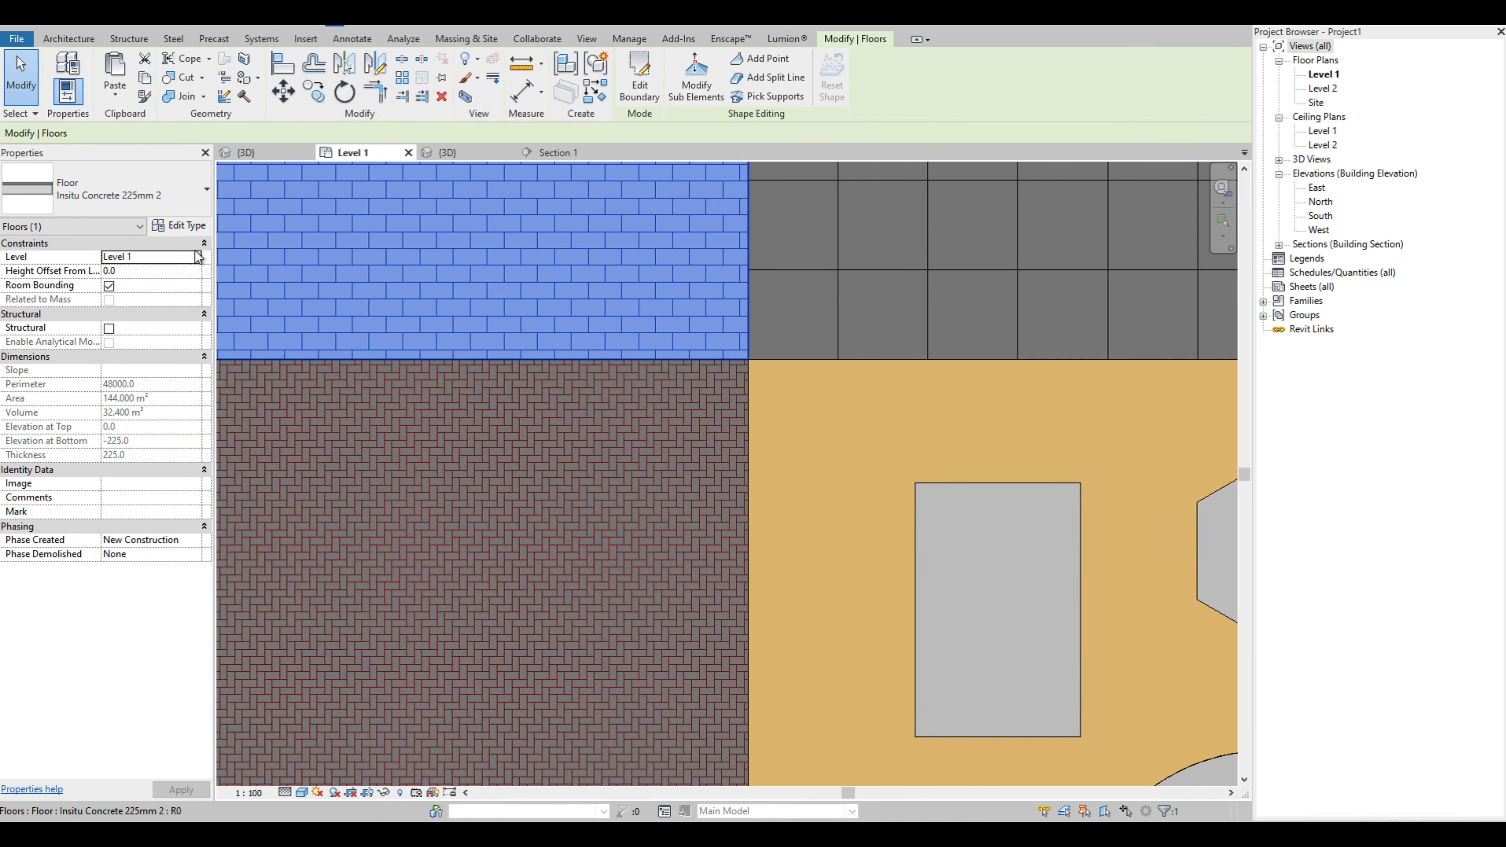
{"action": "left_click", "coordinate": [180, 226]}
{"action": "left_click", "coordinate": [875, 227]}
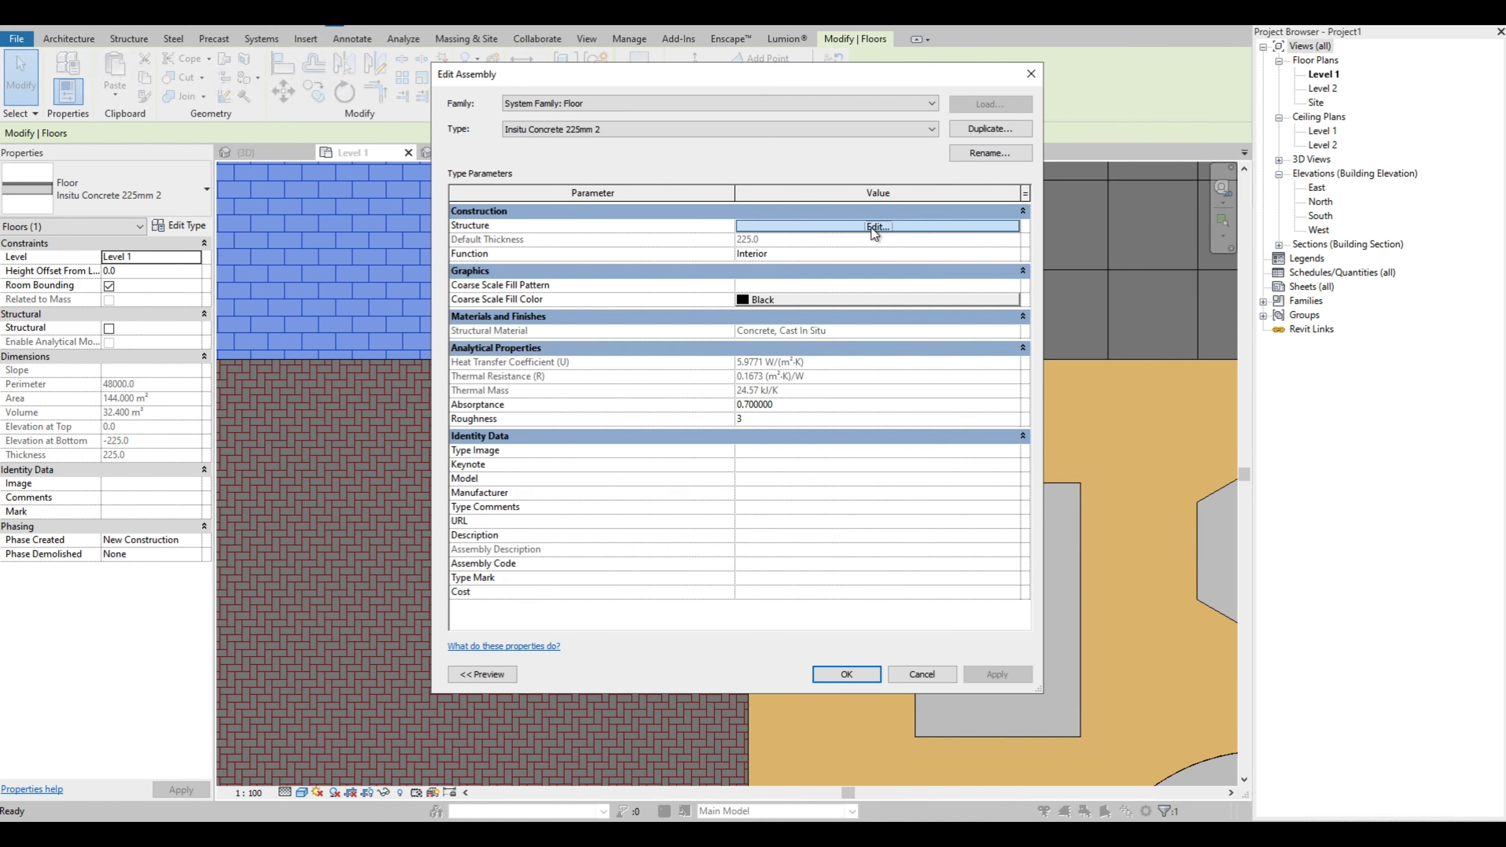
{"action": "left_click", "coordinate": [689, 225]}
{"action": "left_click", "coordinate": [694, 224]}
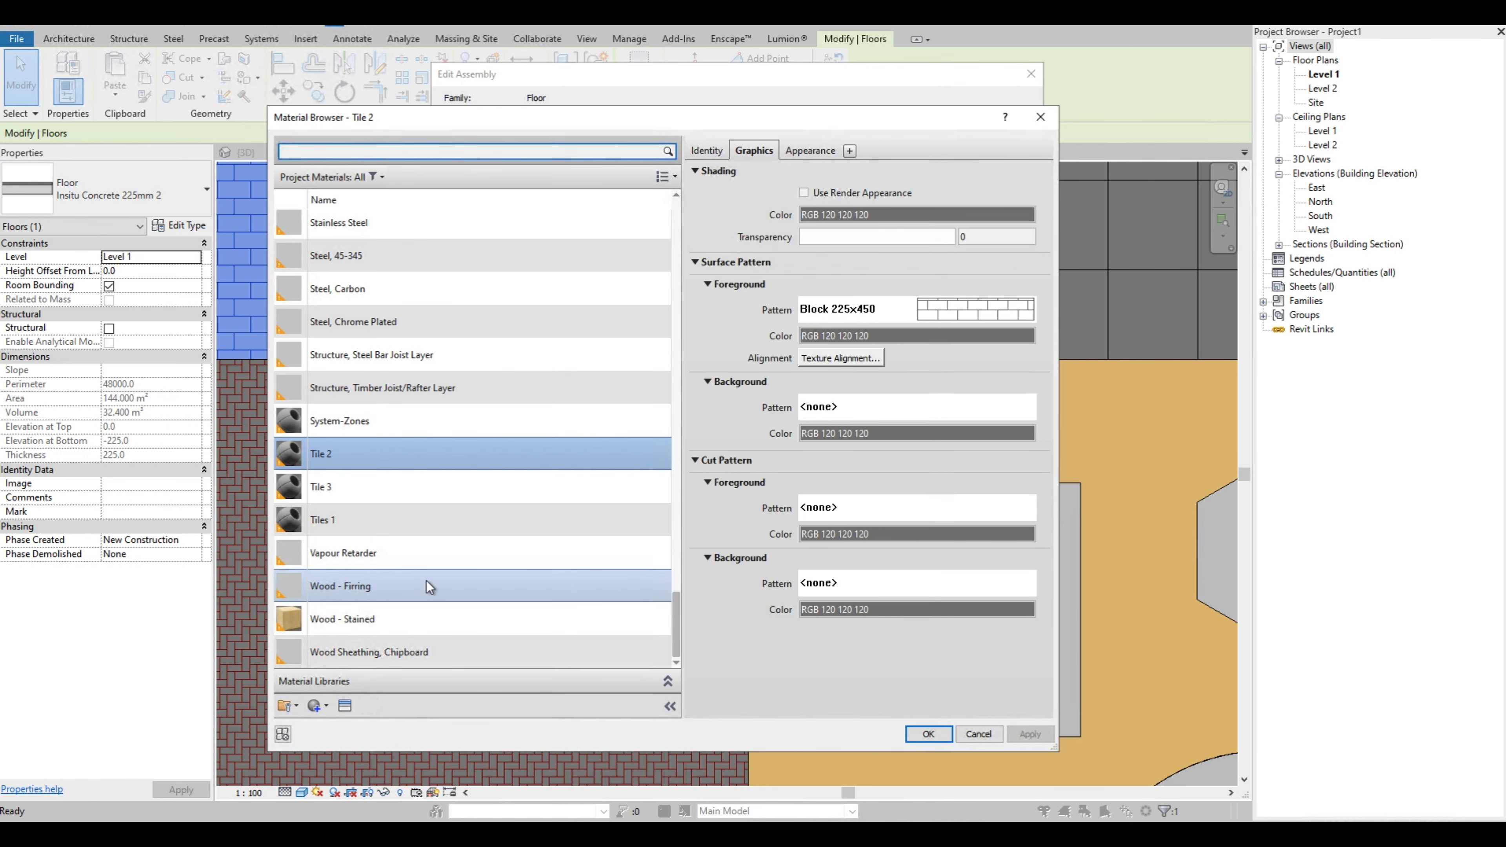
{"action": "left_click", "coordinate": [937, 336]}
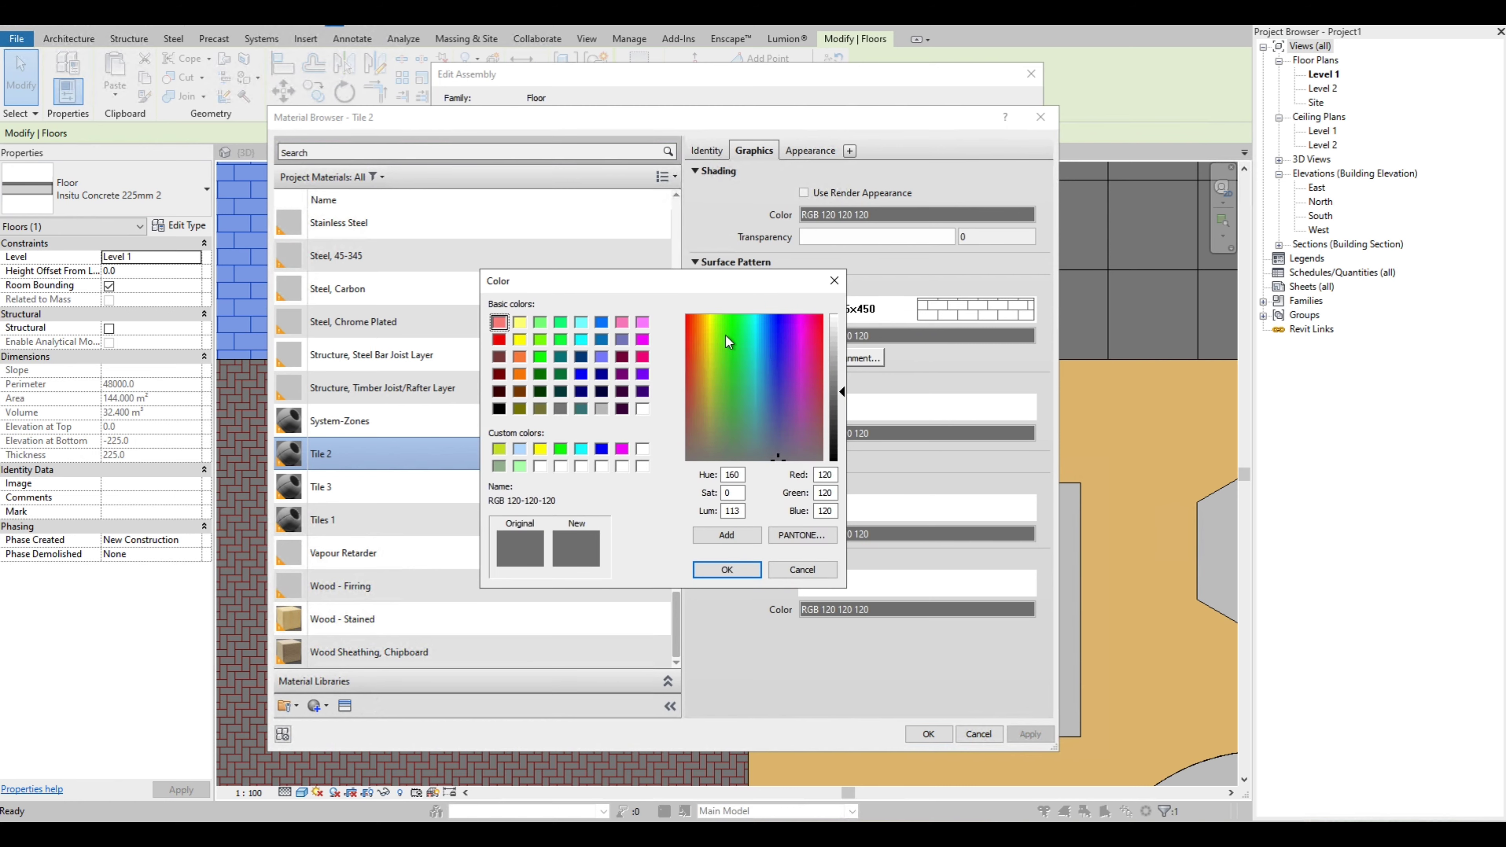
{"action": "left_click", "coordinate": [540, 375]}
{"action": "left_click", "coordinate": [757, 573]}
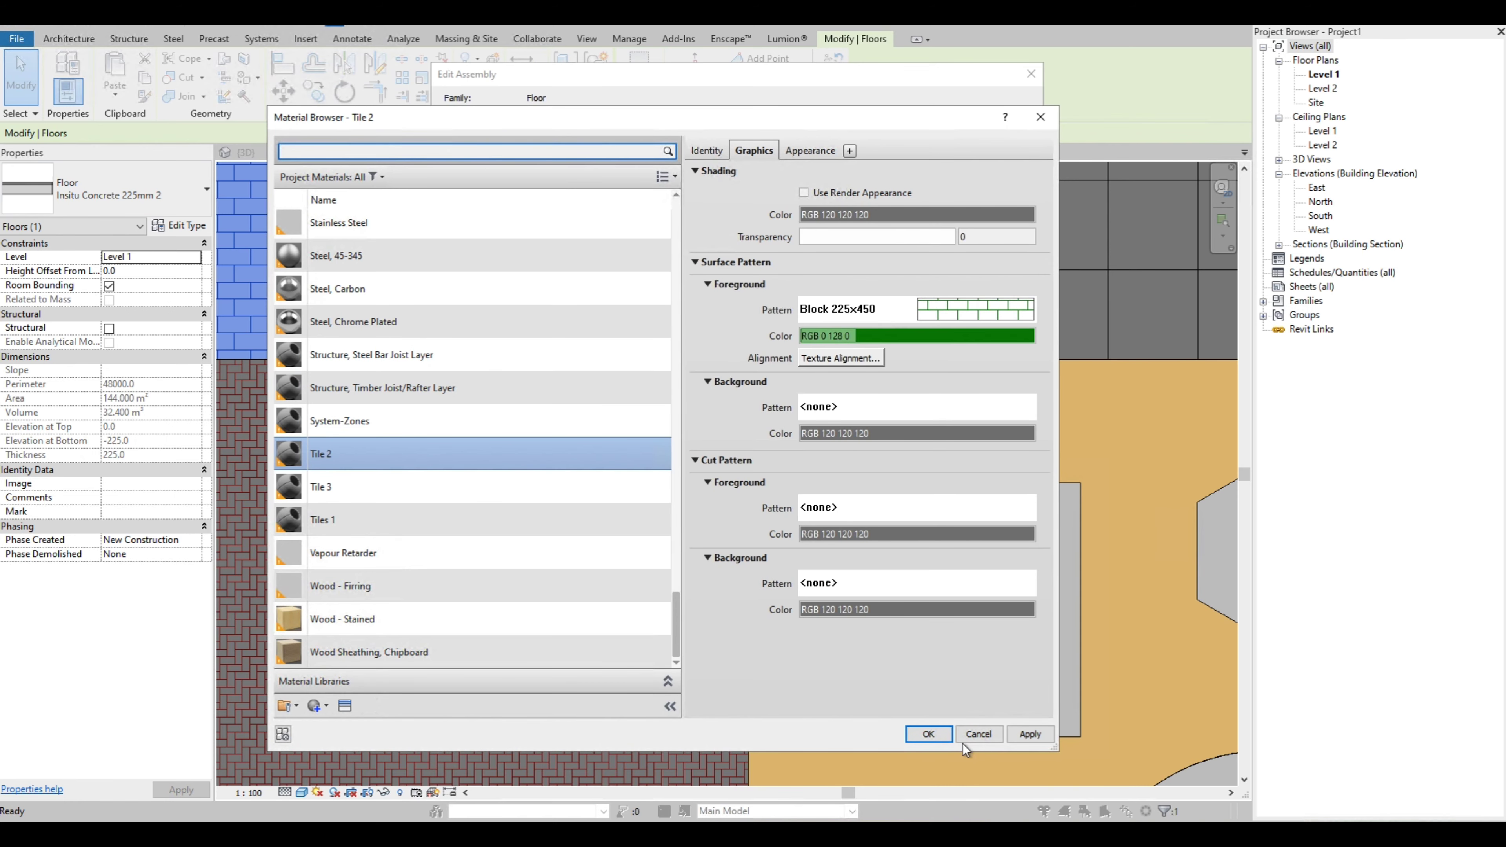
{"action": "left_click", "coordinate": [929, 734]}
{"action": "left_click", "coordinate": [829, 660]}
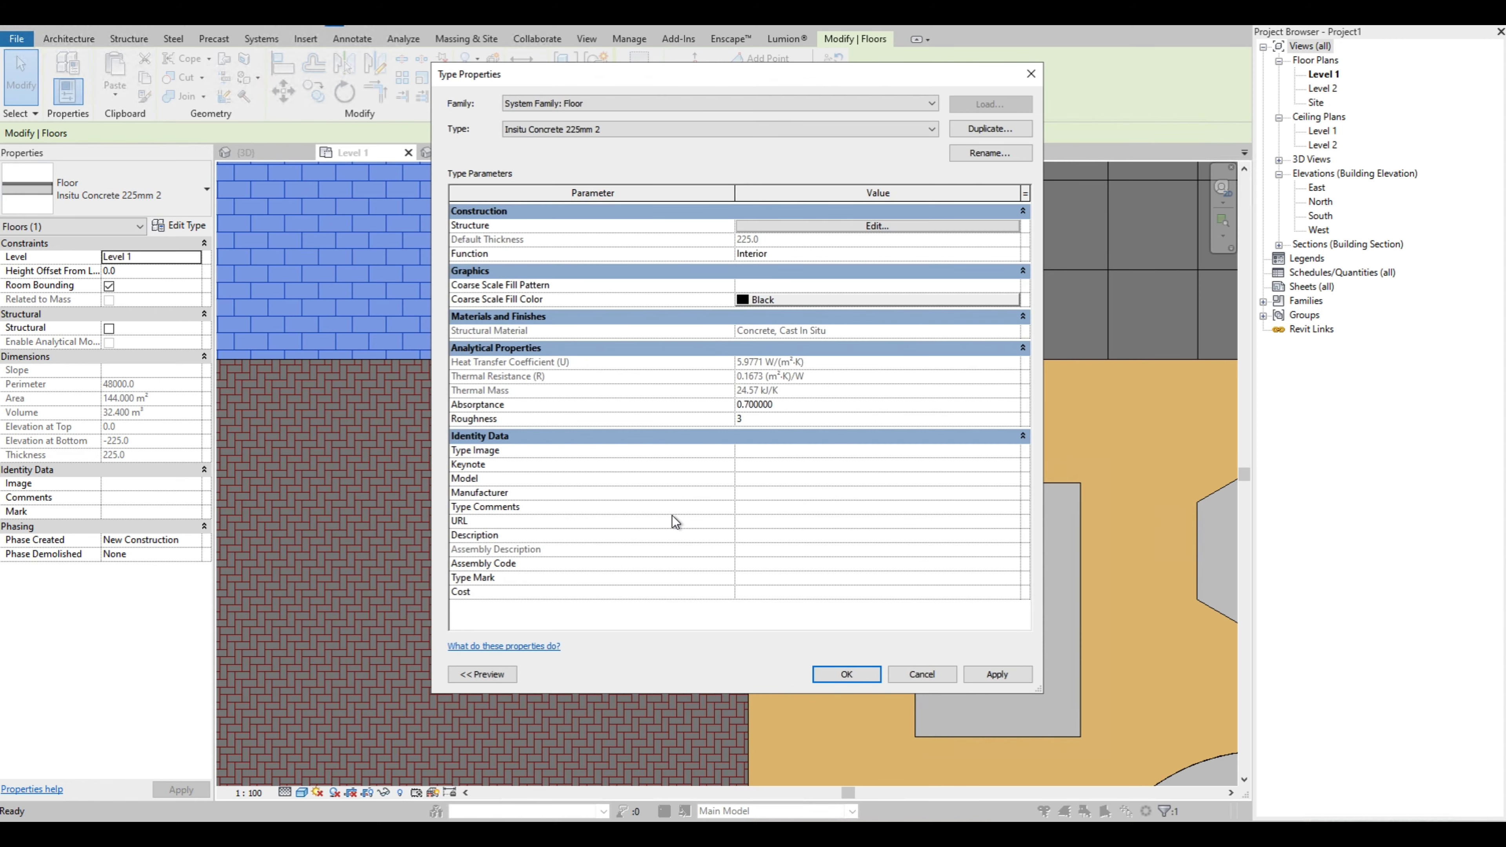
{"action": "left_click", "coordinate": [846, 674]}
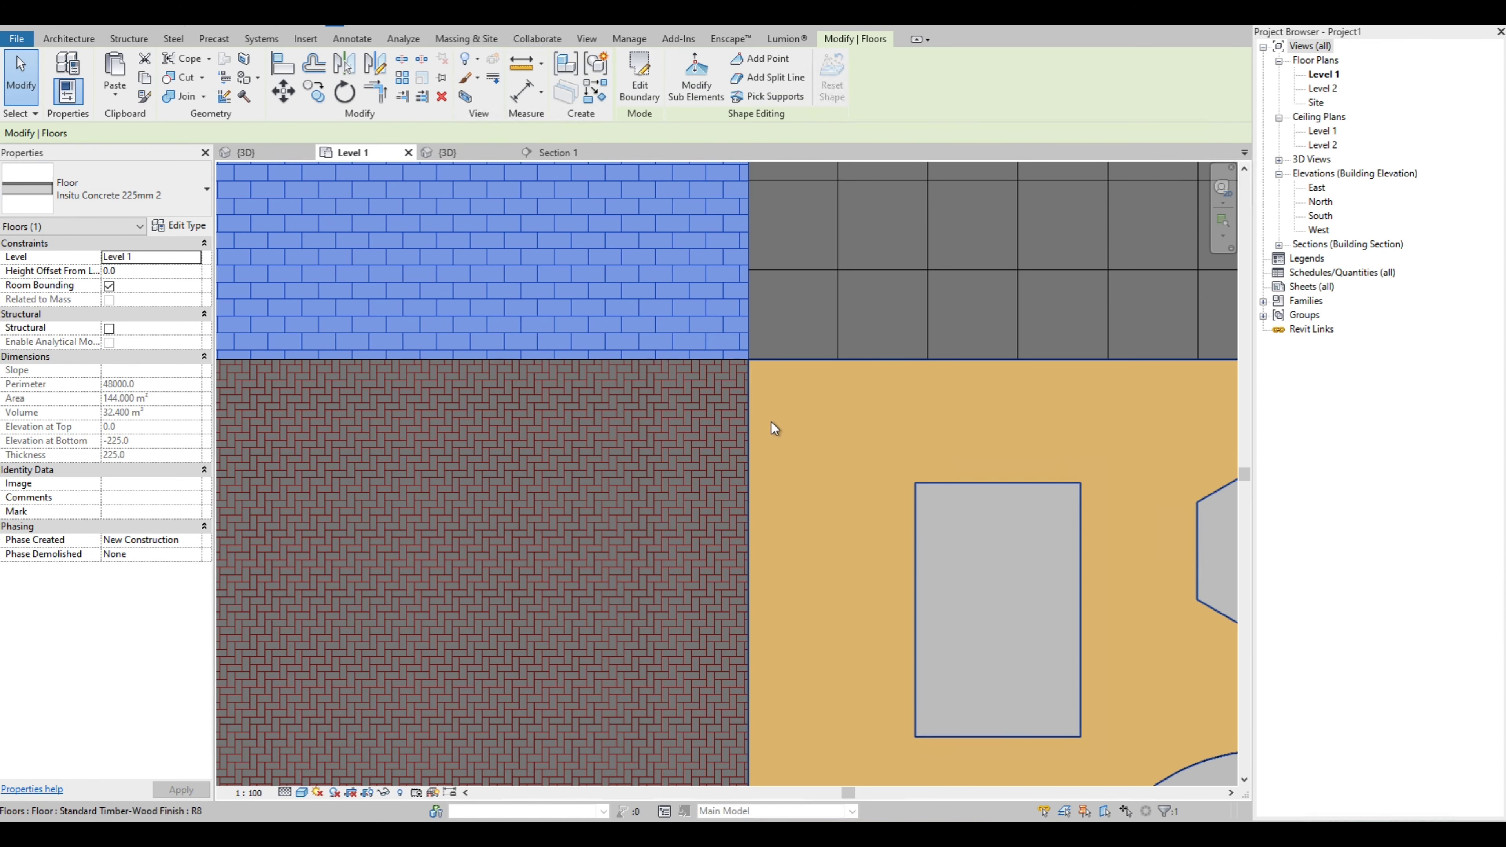
{"action": "key", "text": "Escape"}
{"action": "scroll", "coordinate": [665, 319], "scroll_direction": "down", "scroll_amount": 5}
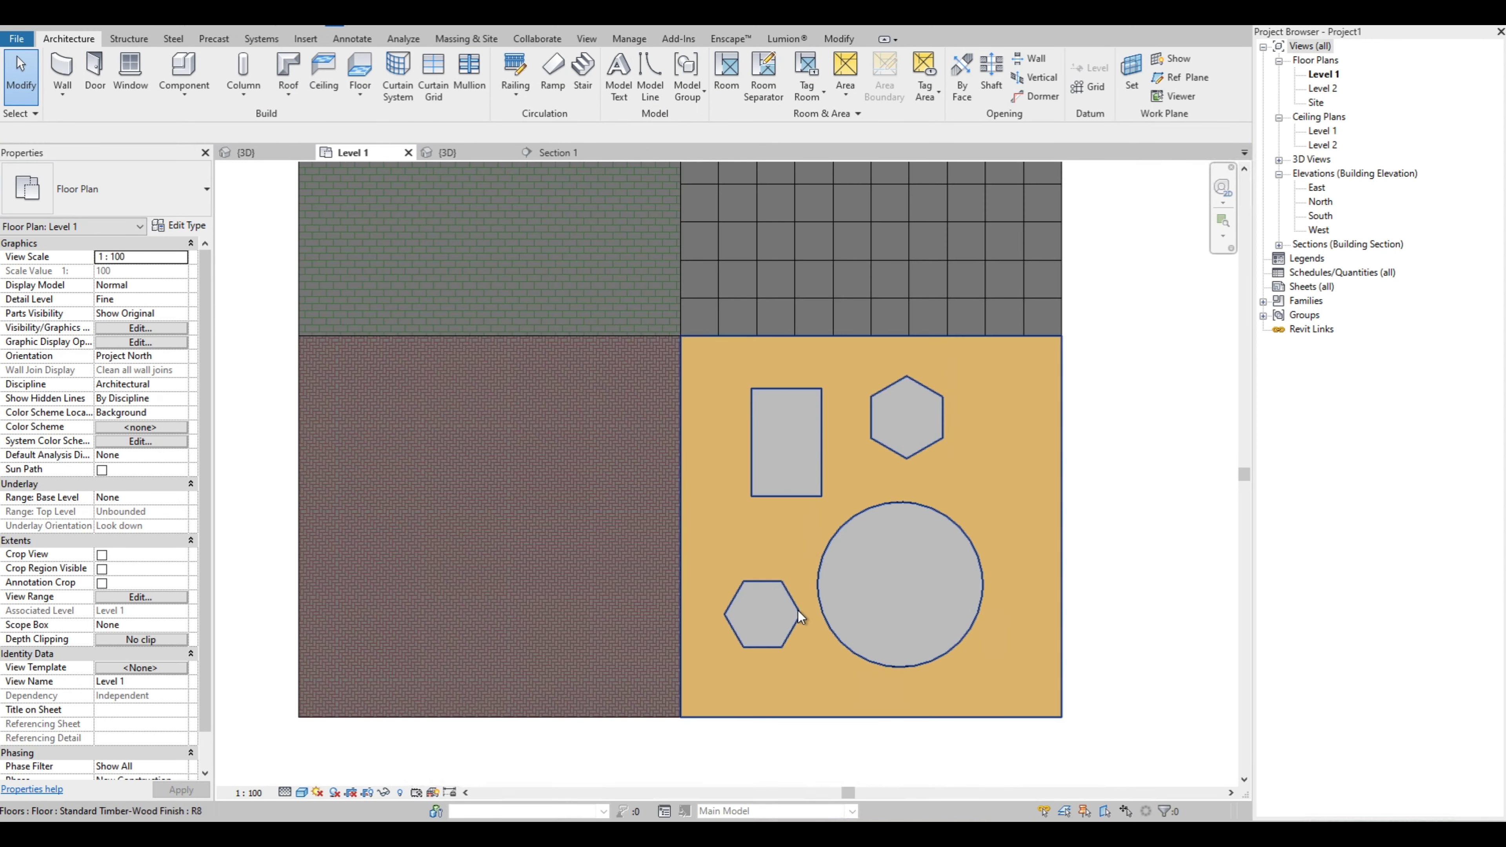
{"action": "scroll", "coordinate": [924, 700], "scroll_direction": "down", "scroll_amount": 4}
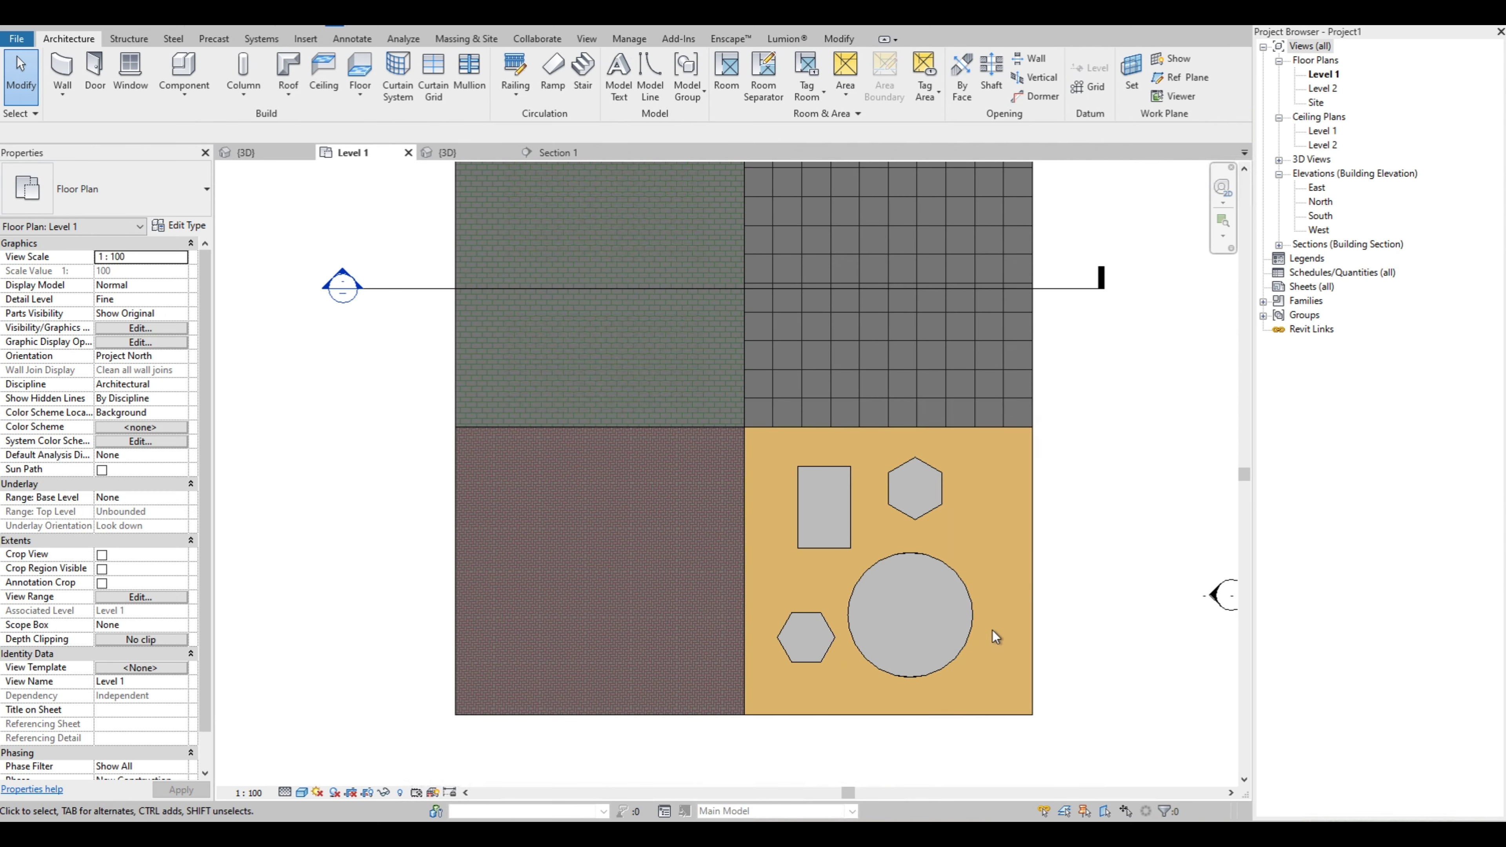
{"action": "scroll", "coordinate": [1024, 462], "scroll_direction": "up", "scroll_amount": 2}
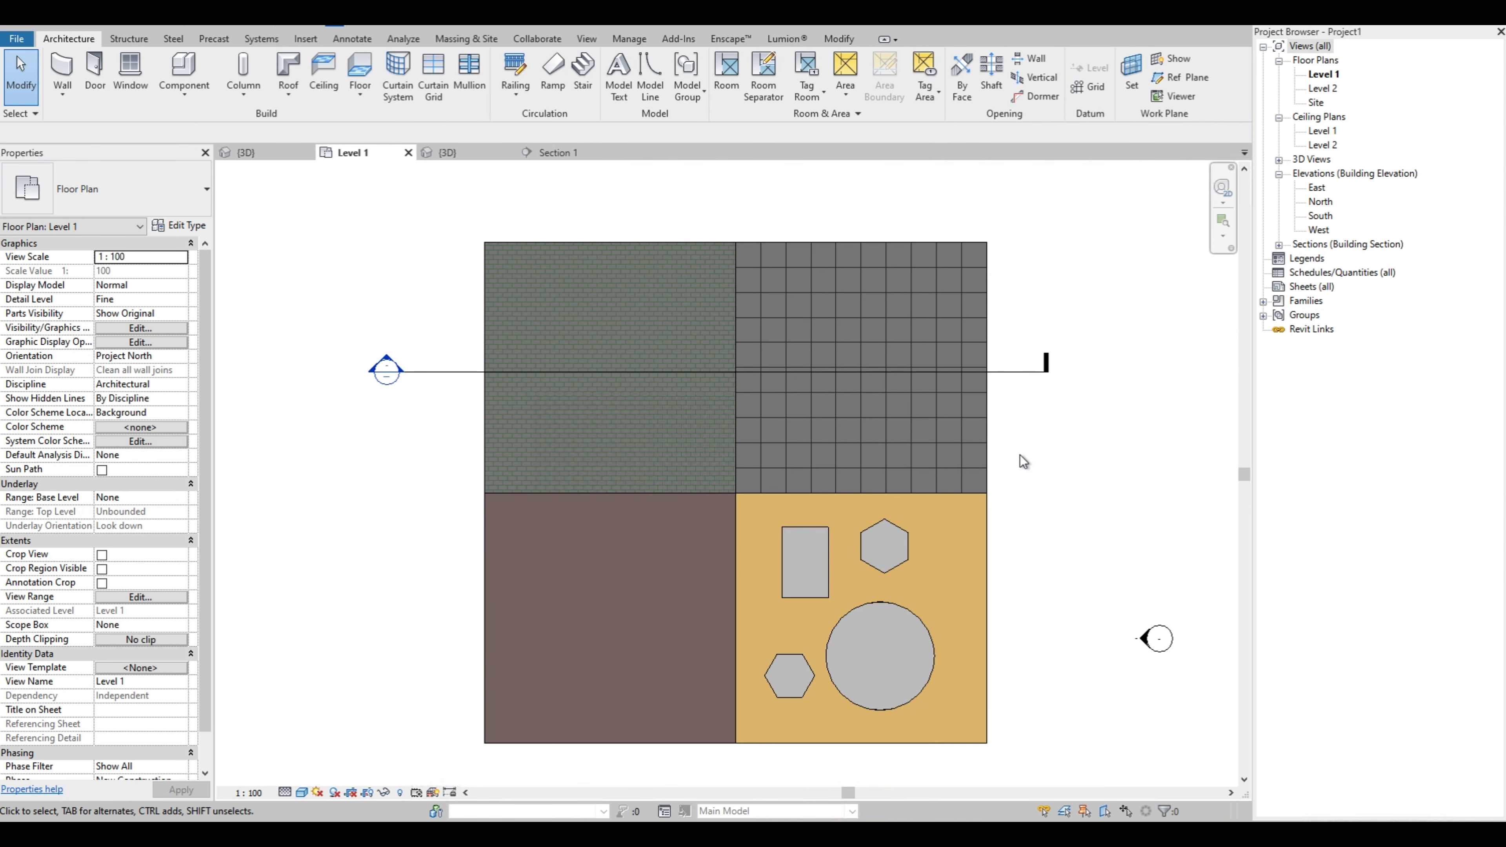
{"action": "middle_click_drag", "start_coordinate": [1046, 491], "coordinate": [1021, 437]}
{"action": "scroll", "coordinate": [1014, 419], "scroll_direction": "up", "scroll_amount": 1}
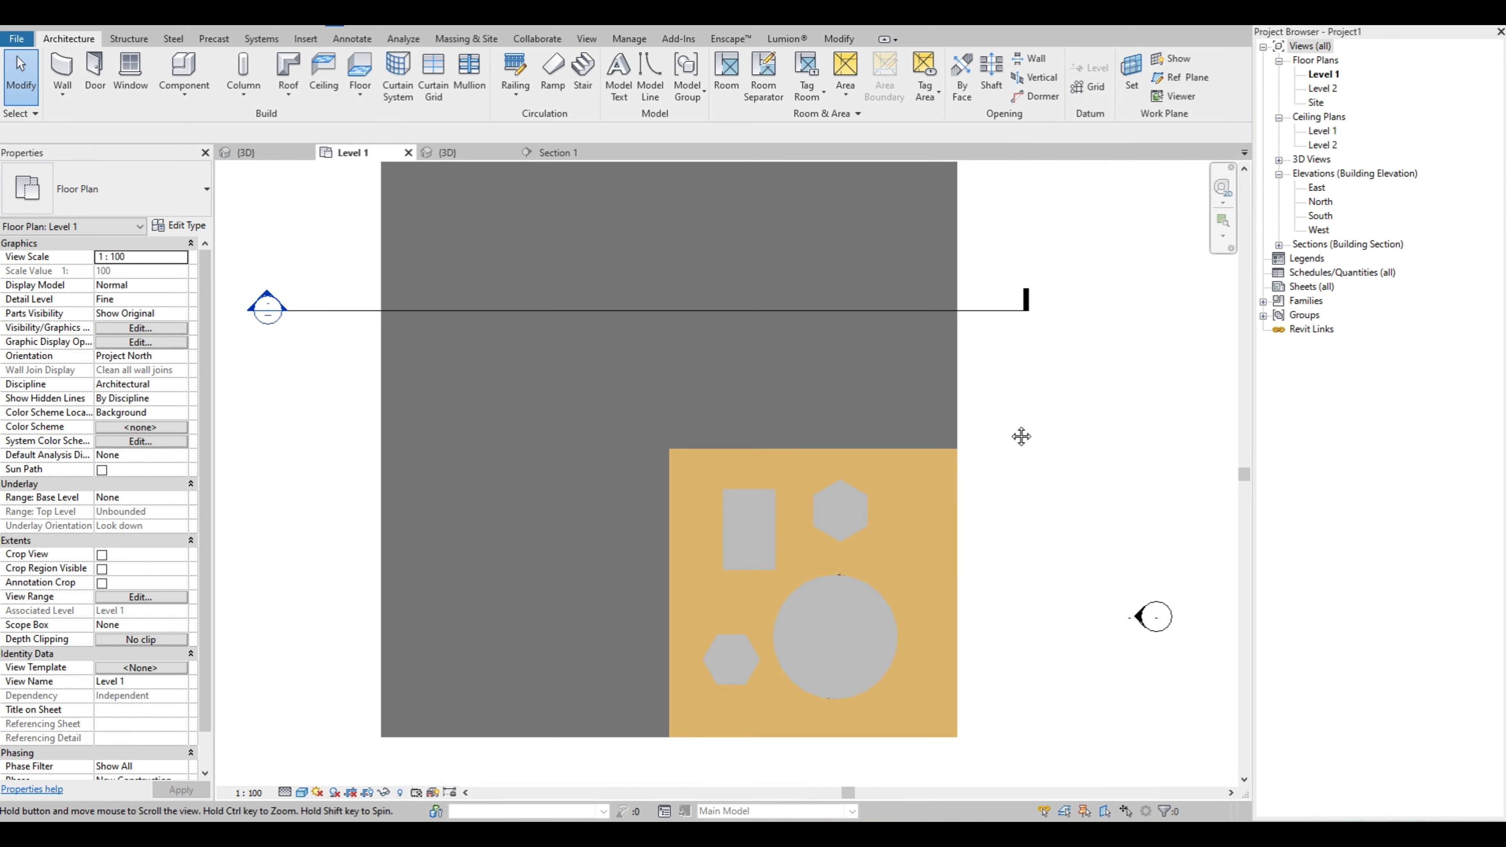